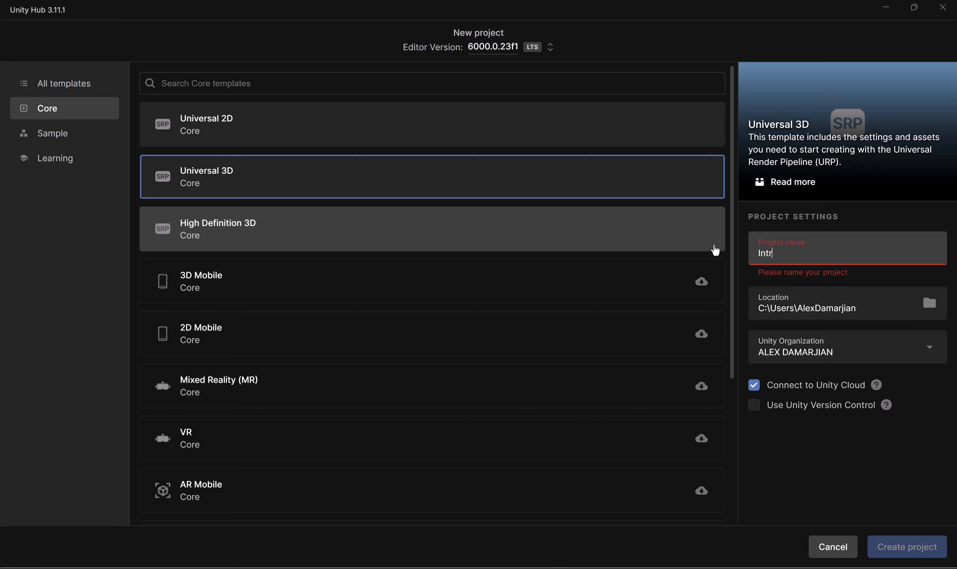
Step: Name the new Universal 3D project IntroToGame3D
type("o")
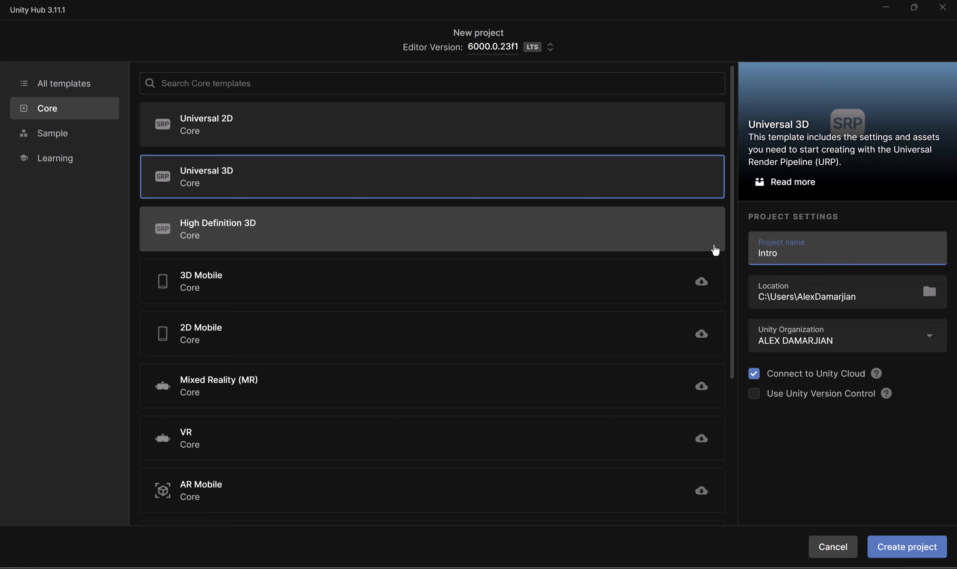
type("ToGa,me")
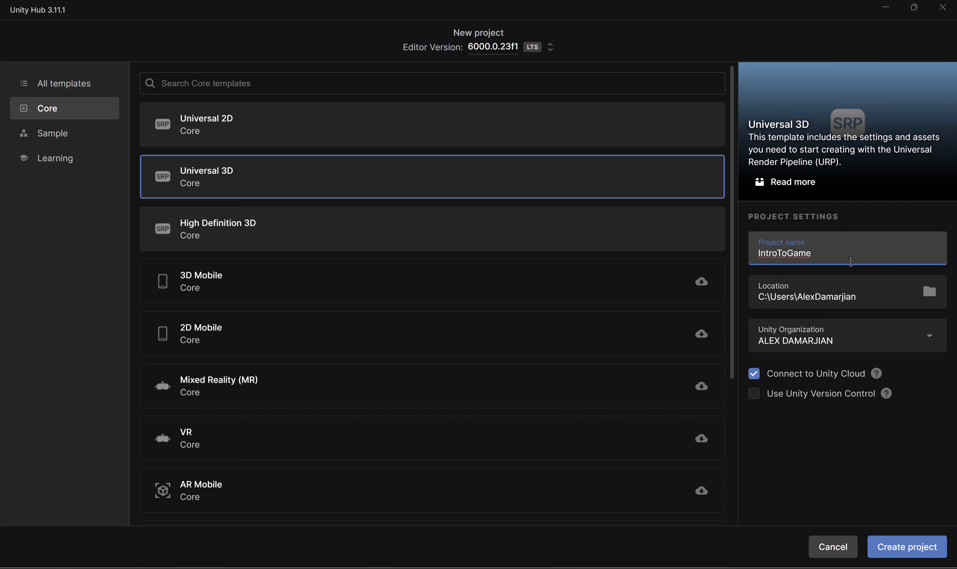
type("3D")
left_click(785, 485)
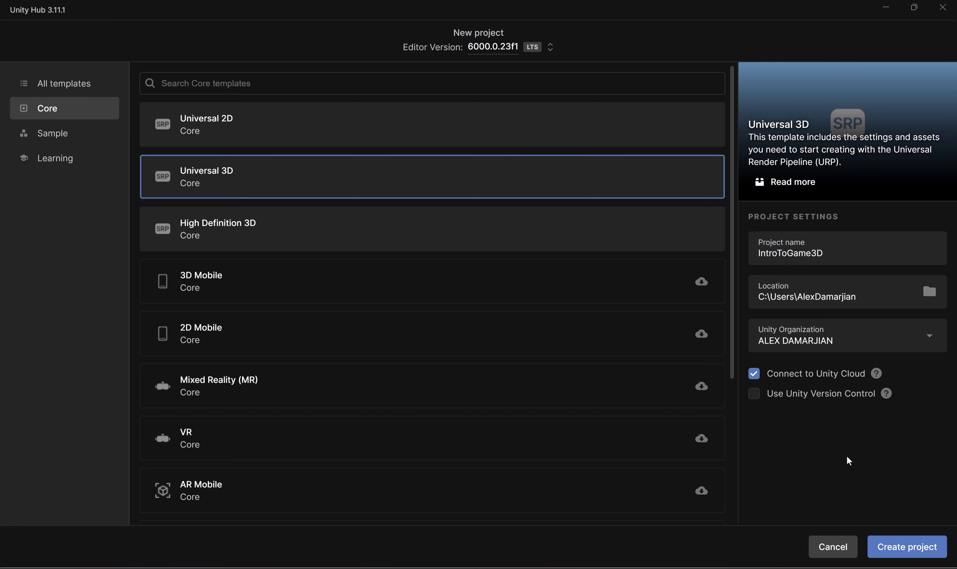
Step: Enable Unity Version Control, turn off the Unity Cloud connection, and create the project with the IntroToGame3D repository
left_click(753, 394)
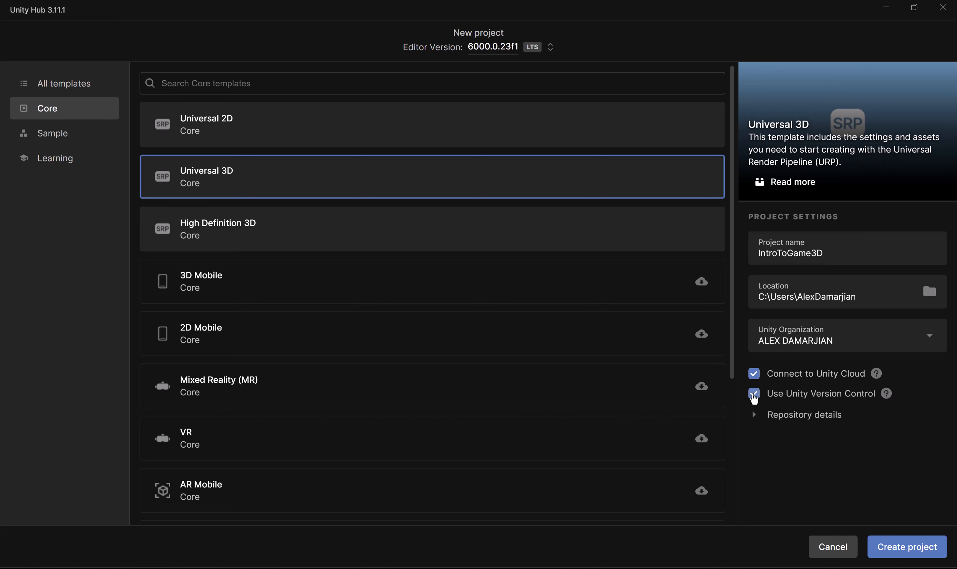
left_click(753, 373)
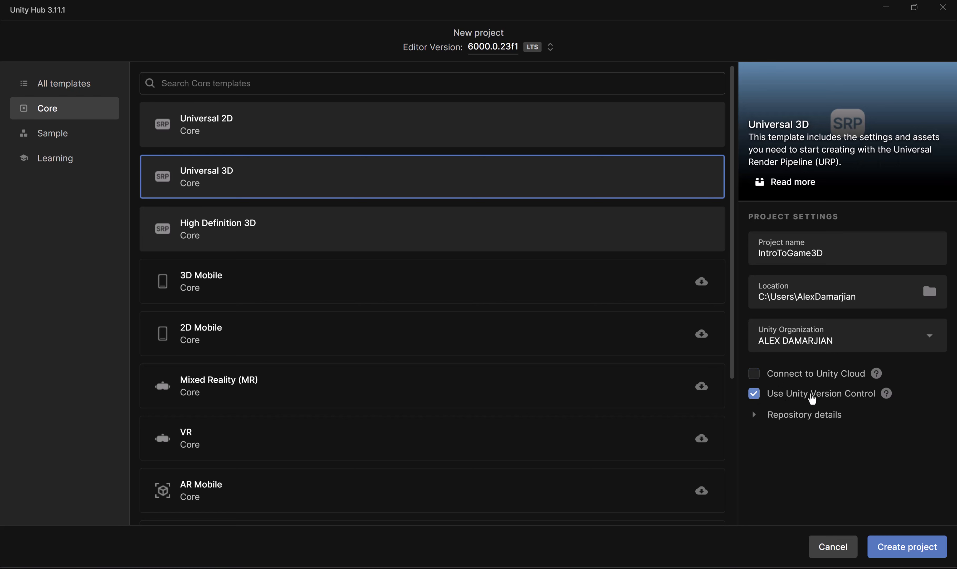
left_click(752, 415)
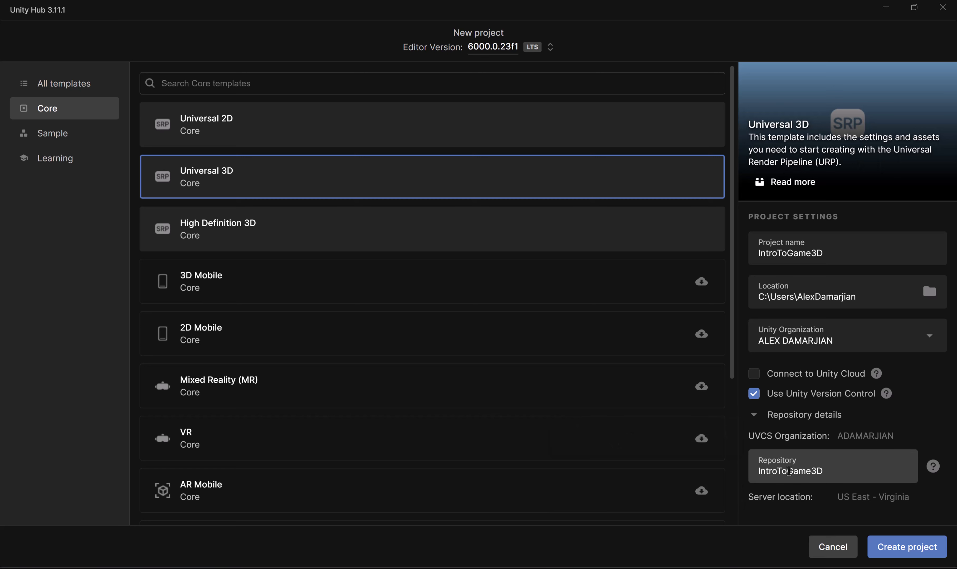
left_click_drag(838, 473, 741, 468)
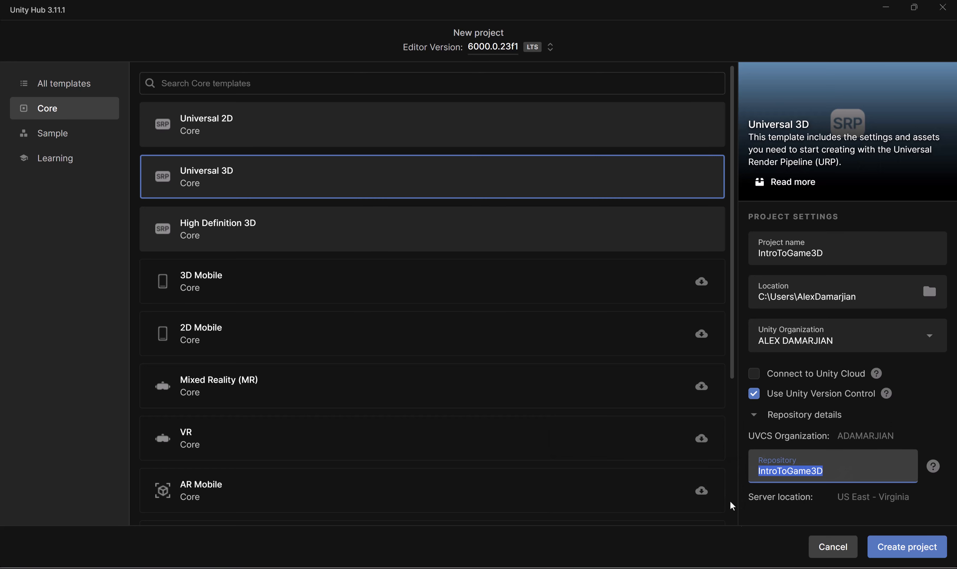
left_click(773, 530)
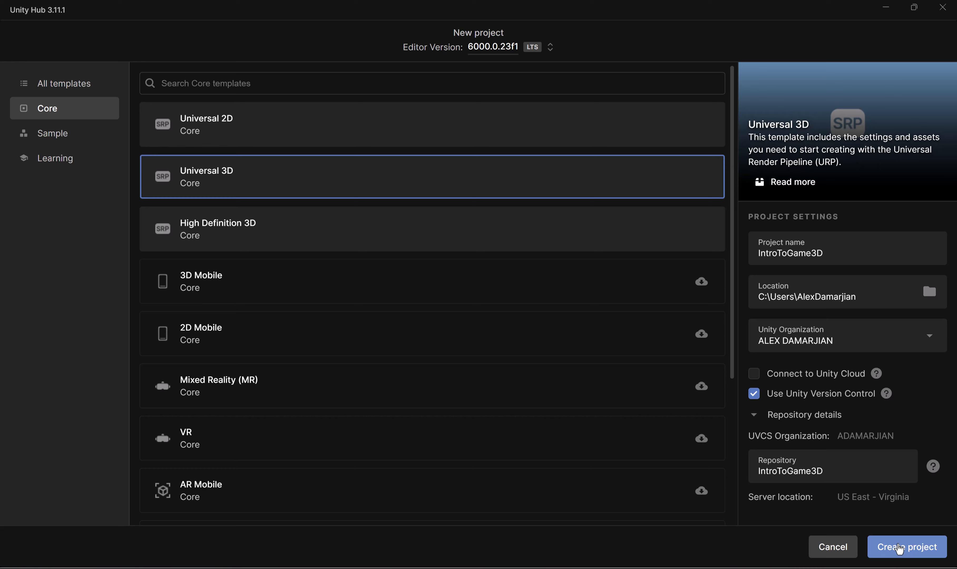
left_click(899, 547)
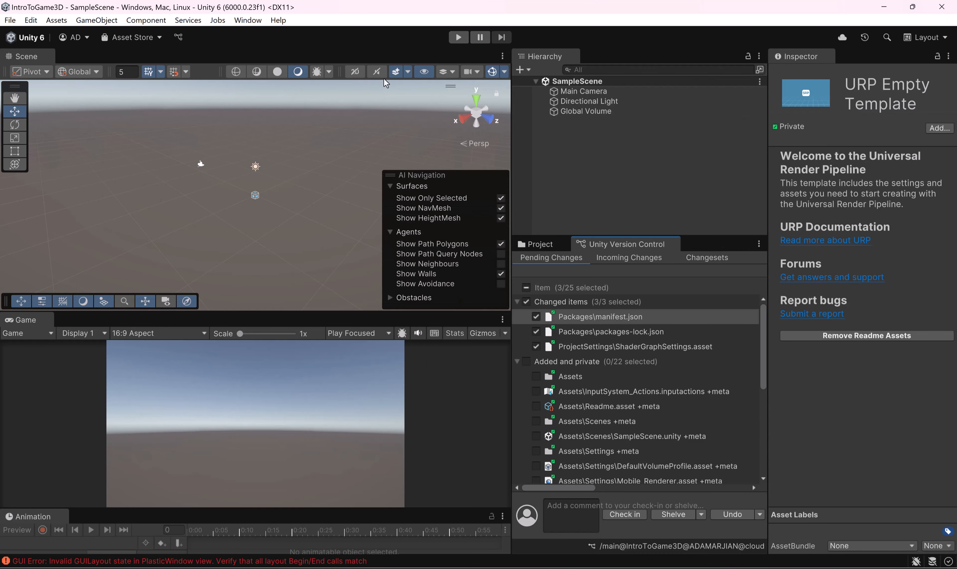
Step: Switch the editor to the 2 by 3 layout, widen the Scene view, Hierarchy and Project areas, and make the Project area taller
left_click(928, 37)
left_click(917, 50)
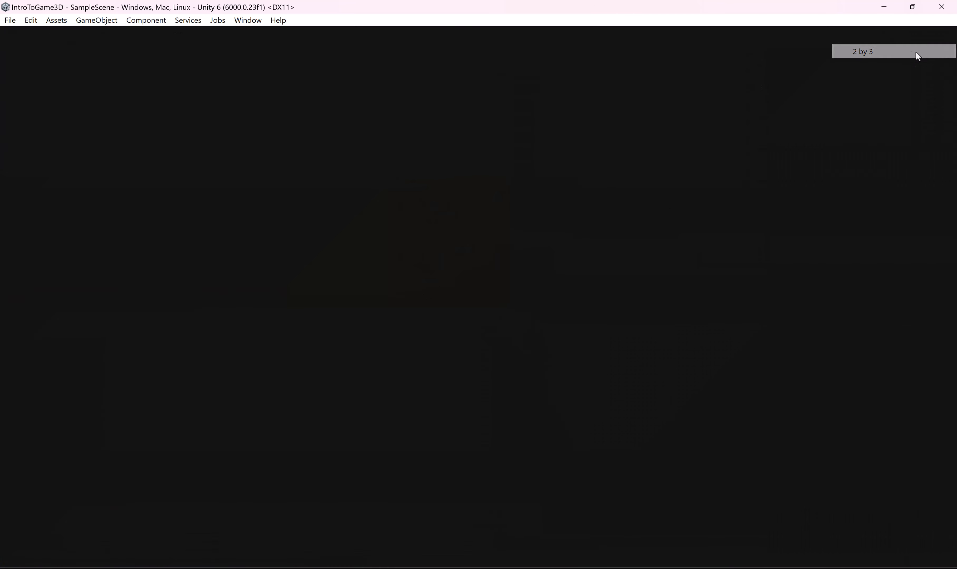
left_click_drag(639, 59, 549, 456)
left_click_drag(453, 162, 608, 164)
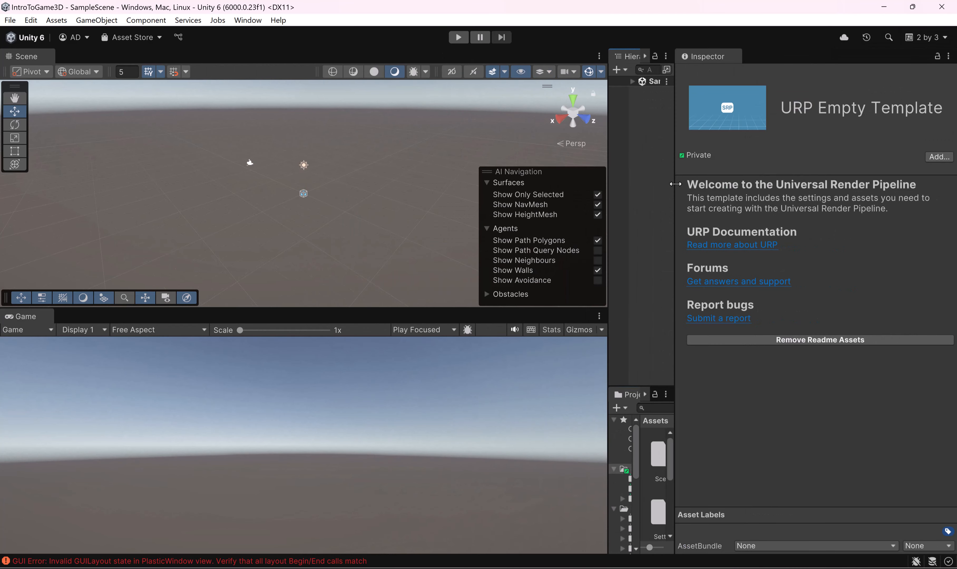
left_click_drag(674, 179, 795, 199)
left_click_drag(713, 384, 699, 255)
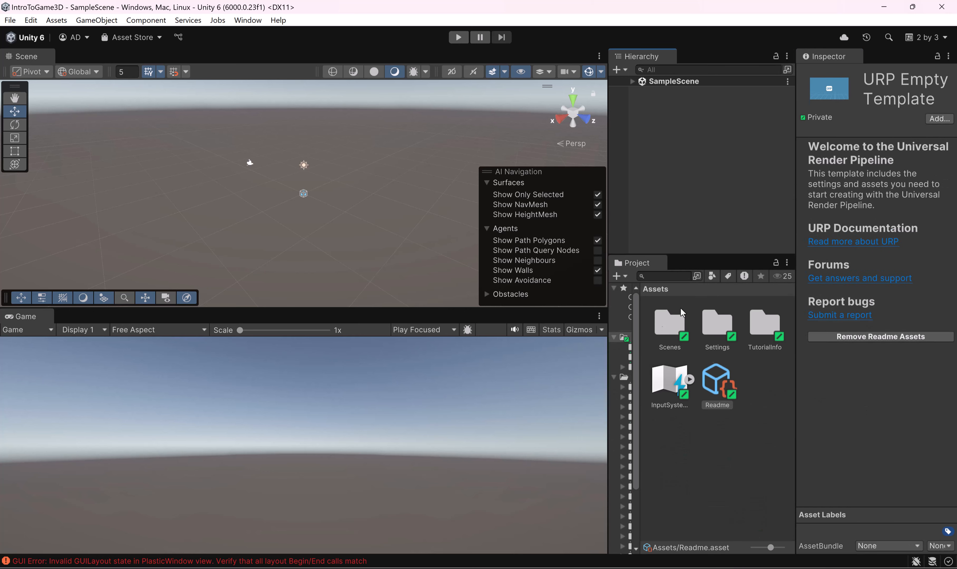
Step: Change the Project window to the one-column layout
left_click_drag(639, 337, 704, 337)
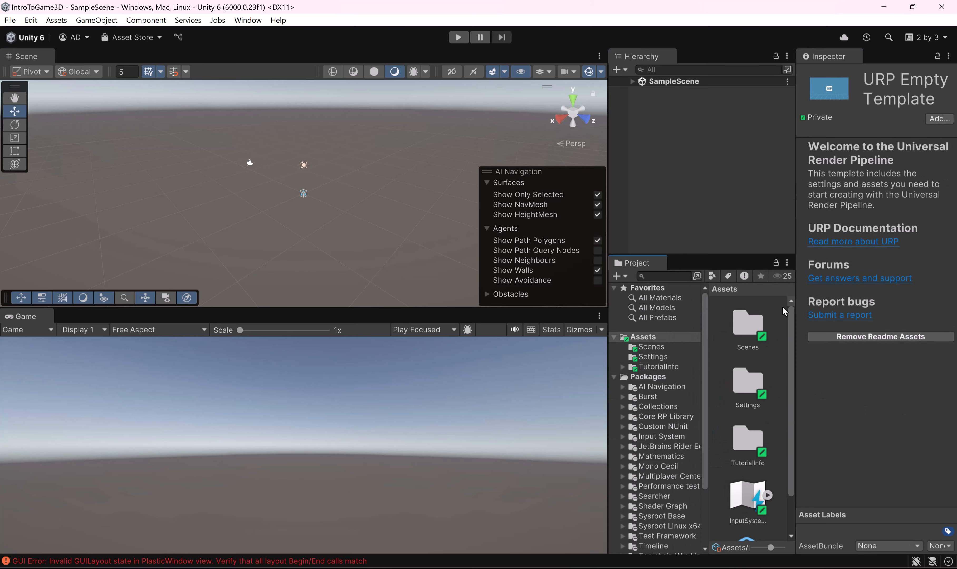
left_click(787, 262)
left_click(828, 276)
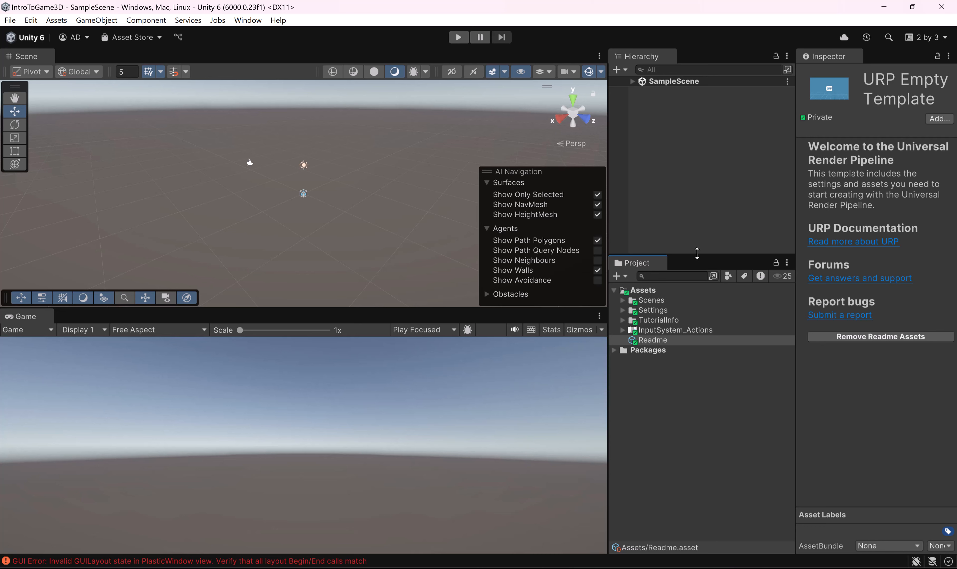
Step: Make the Hierarchy and Scene view taller and expand SampleScene to list its objects
left_click_drag(697, 253, 699, 342)
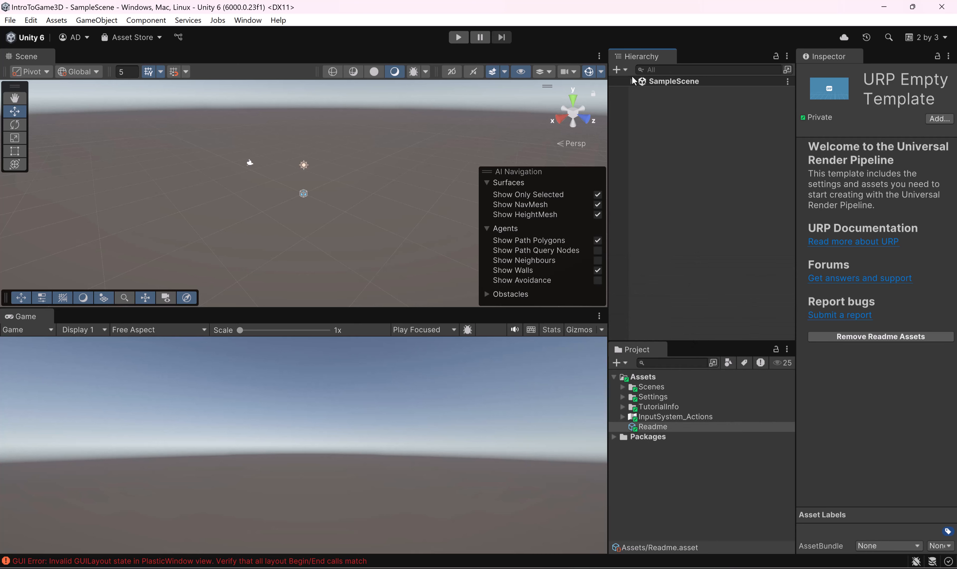
left_click(633, 81)
left_click_drag(608, 101, 615, 103)
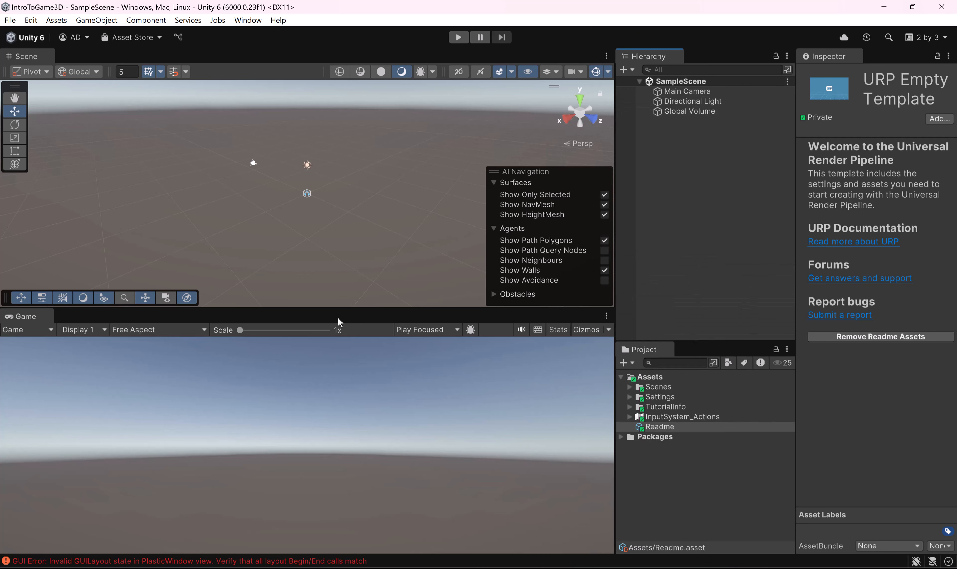
left_click(334, 305)
left_click_drag(333, 306, 334, 361)
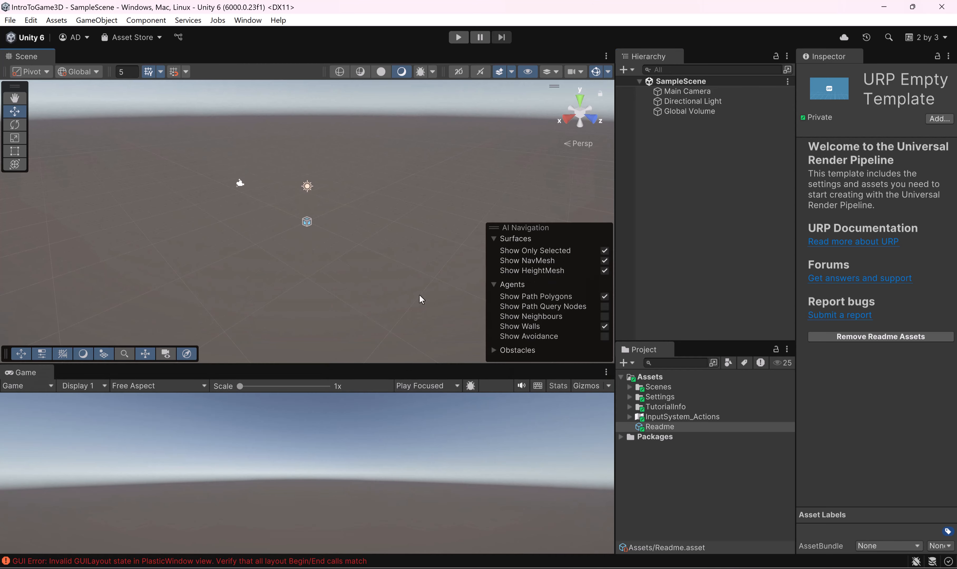
Step: Search the Unity Registry in the Package Manager for "pro" and install the ProBuilder package
left_click(248, 21)
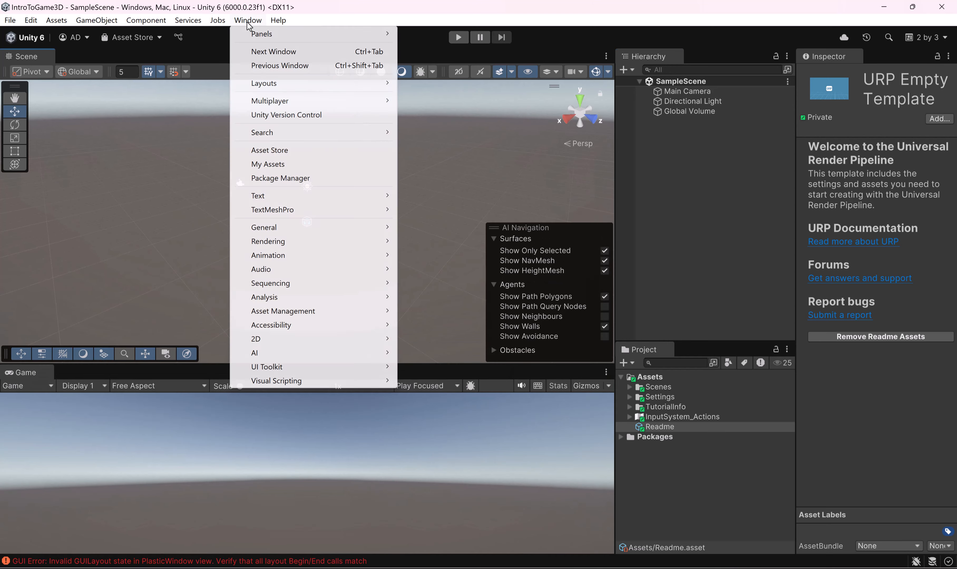
left_click(280, 178)
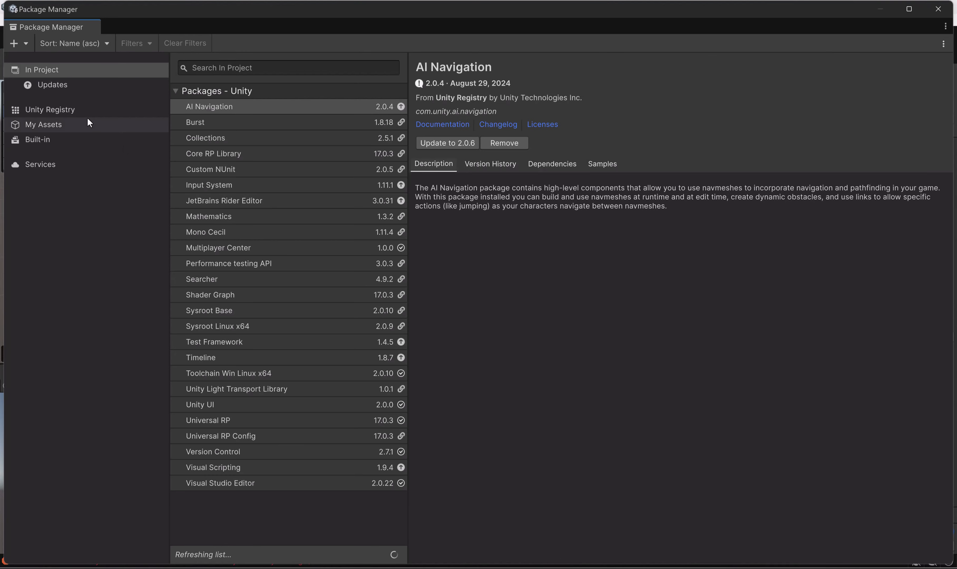
left_click(47, 110)
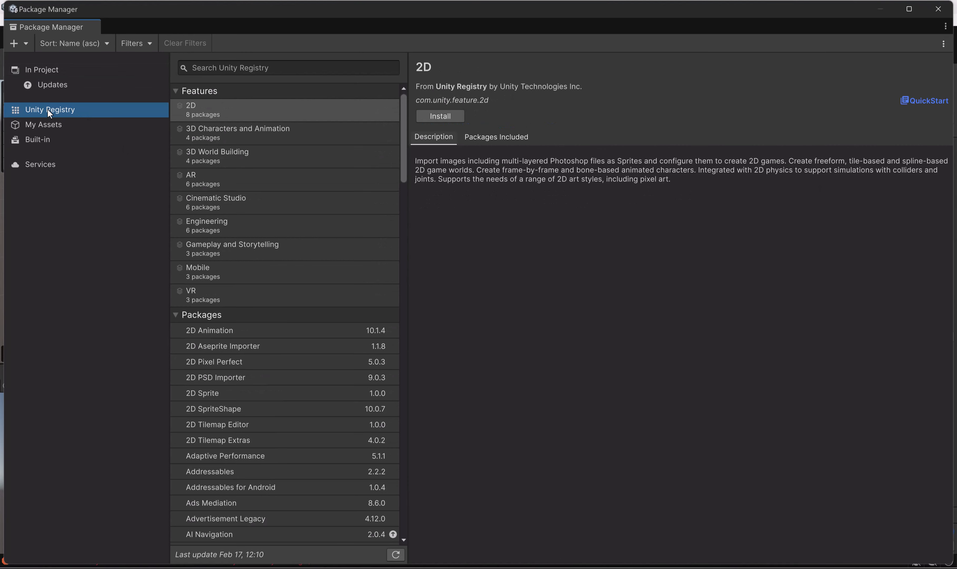
left_click(241, 70)
type("pro")
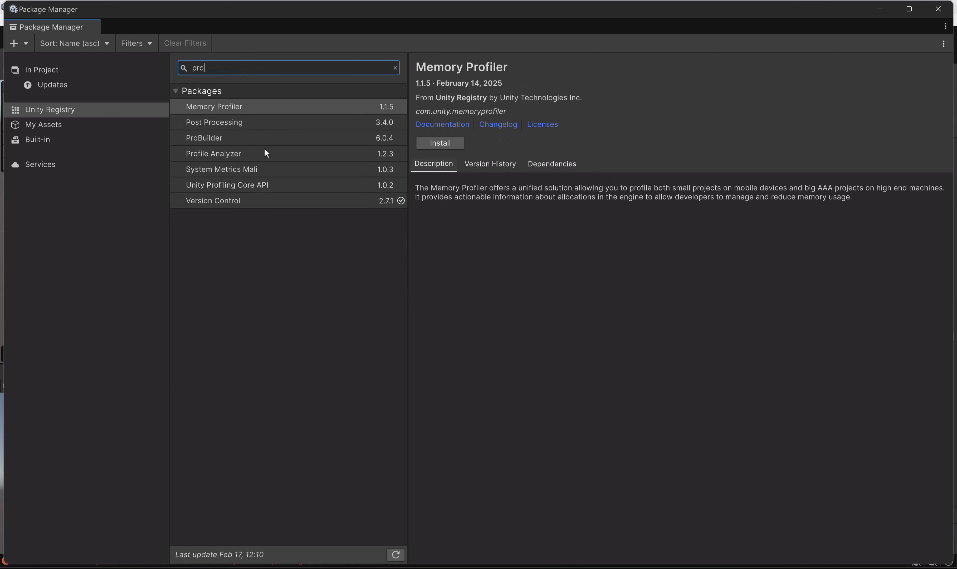
left_click(260, 139)
left_click(447, 142)
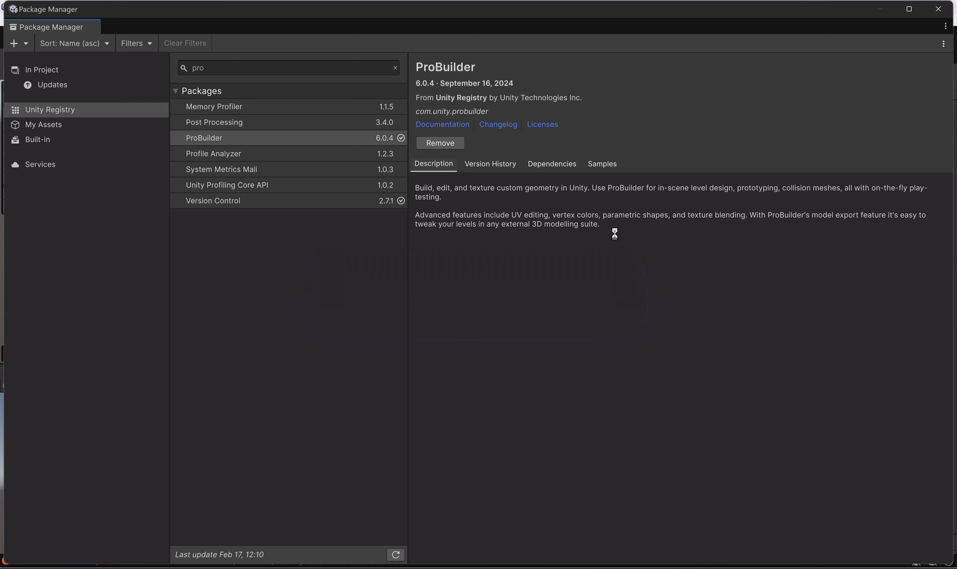
Step: Find the Input System package in the Unity Registry, update it to version 1.11.2, and close the Package Manager
left_click(291, 69)
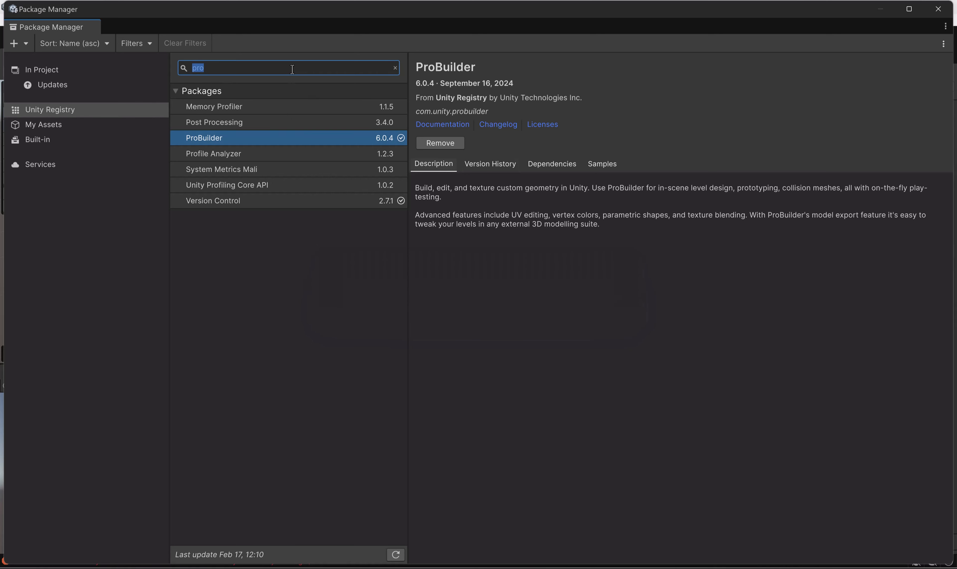
left_click(395, 69)
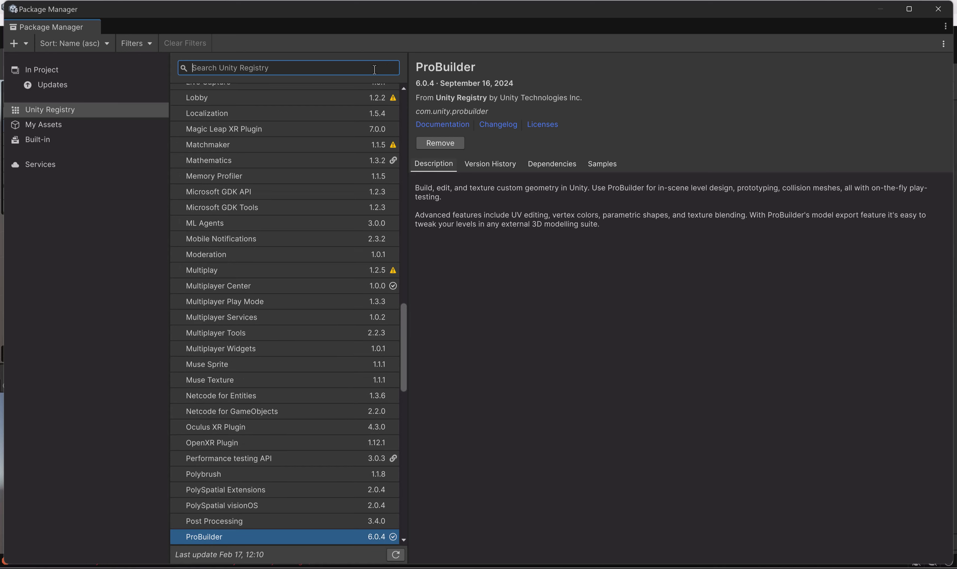
type("Input")
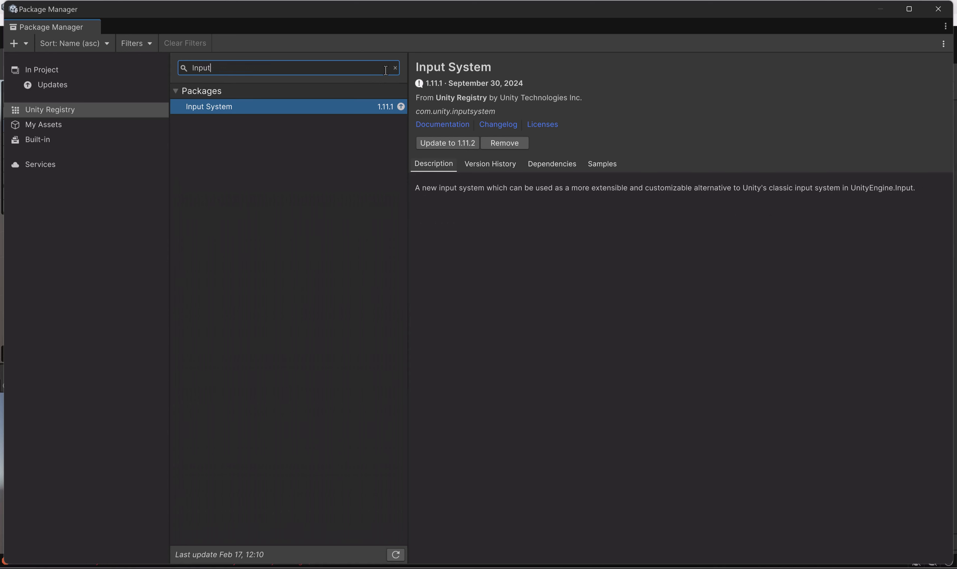
left_click(276, 110)
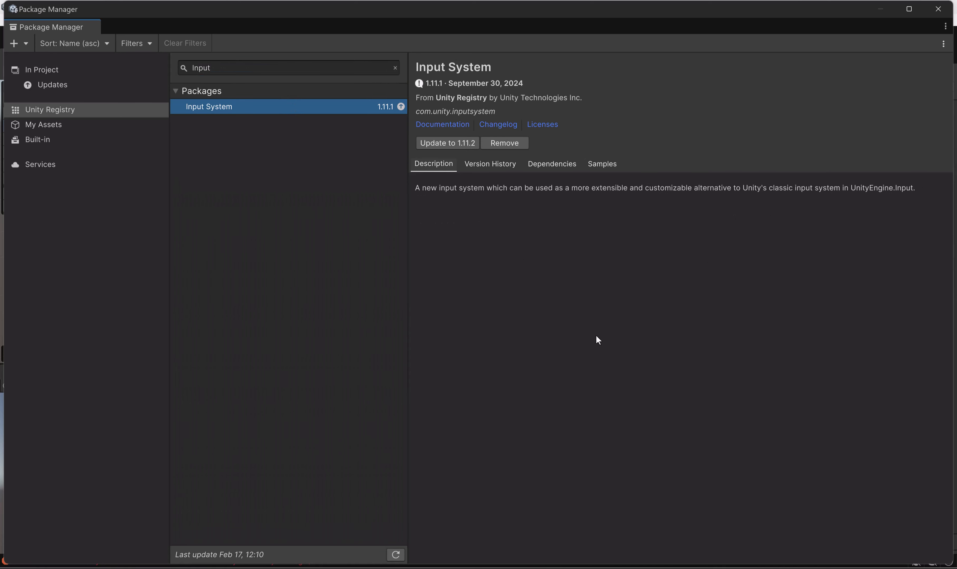
left_click(458, 142)
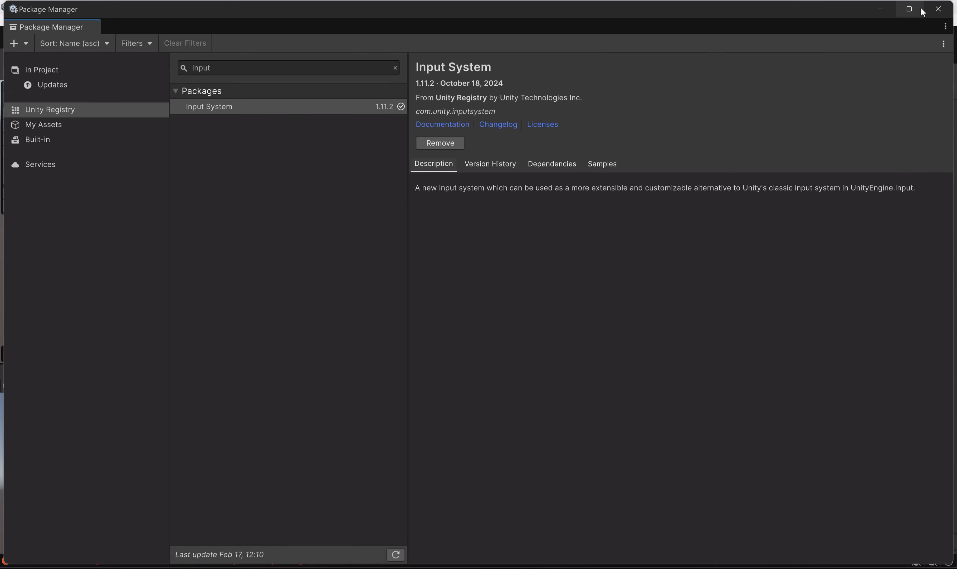
left_click(938, 8)
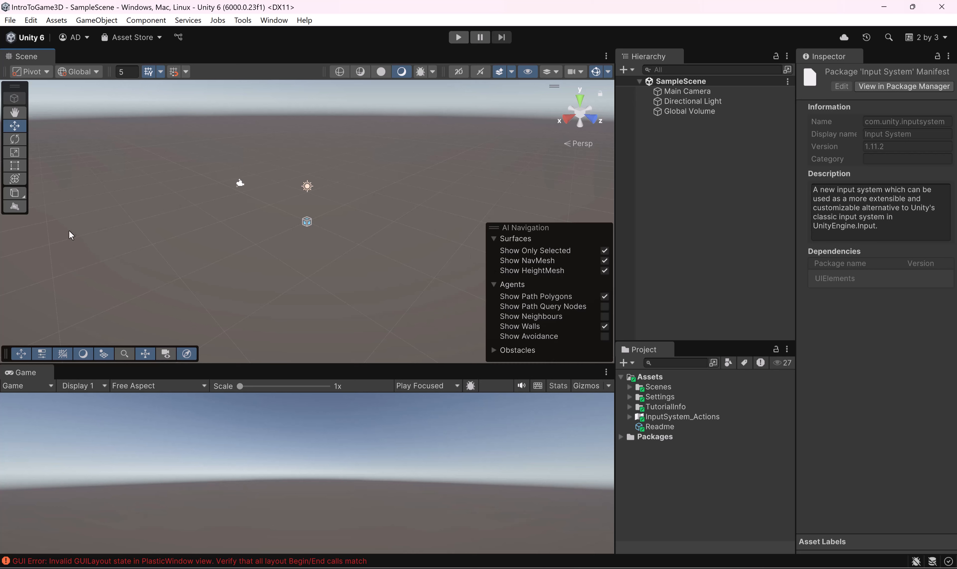
Step: Create an empty game object in SampleScene and rename it Player
right_click(696, 155)
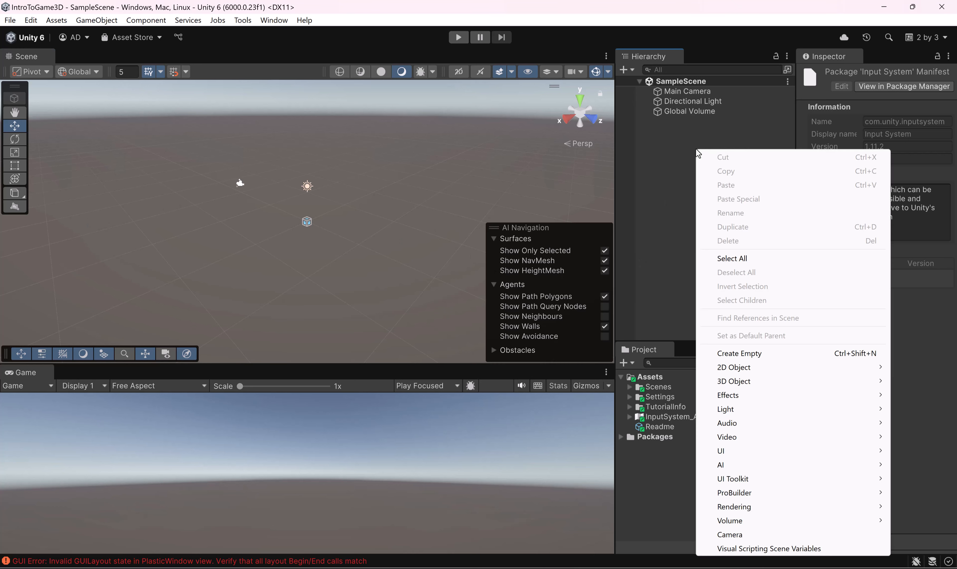
left_click(763, 354)
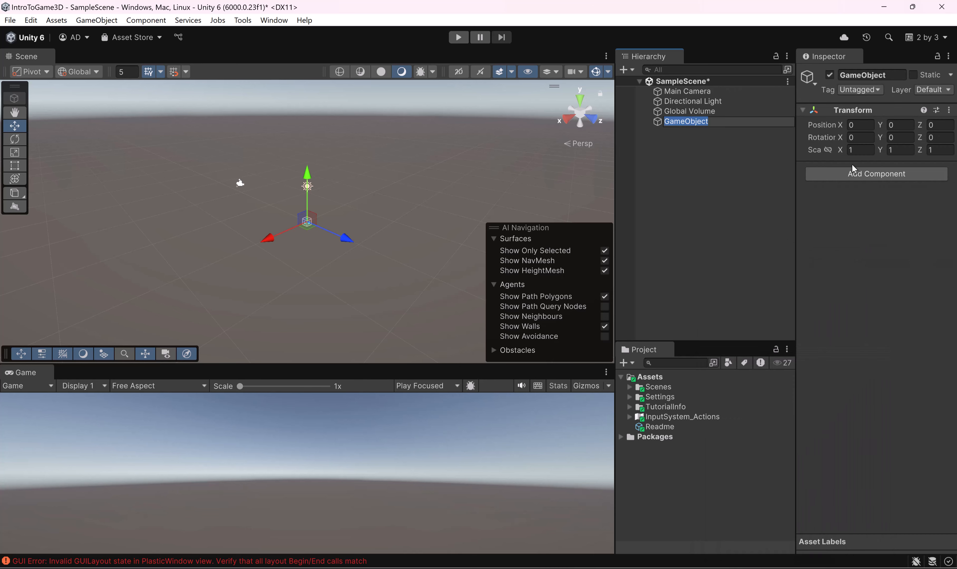
key("Return")
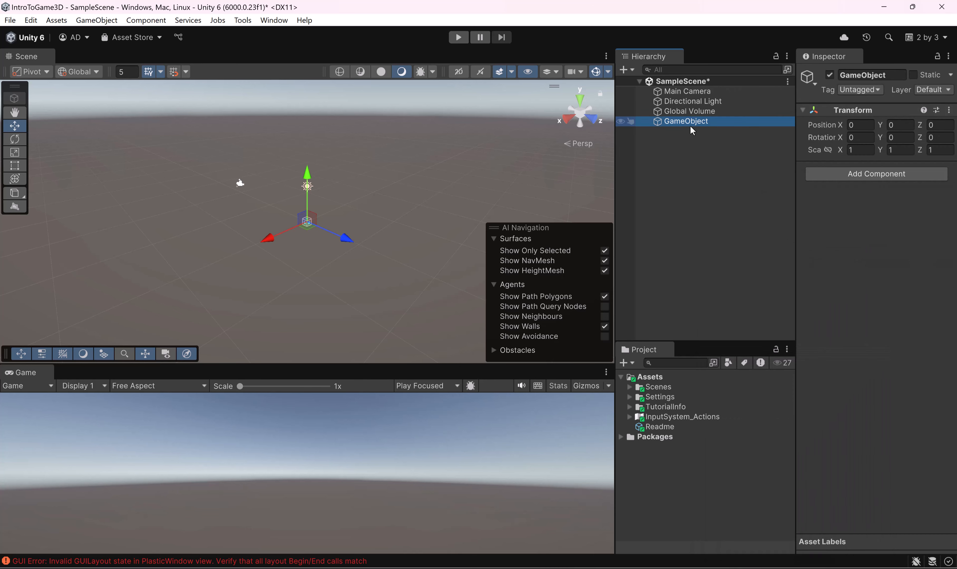
left_click(690, 124)
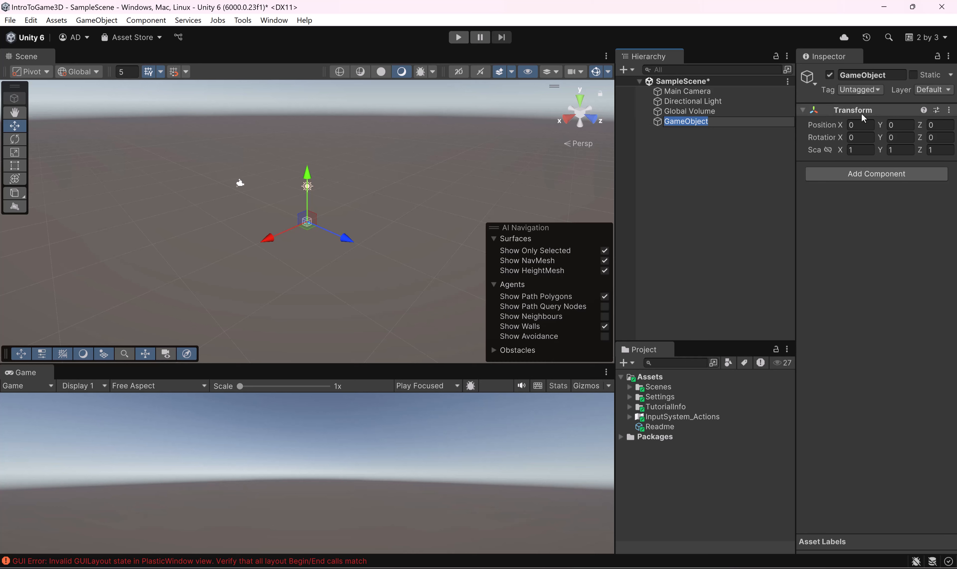
left_click(875, 173)
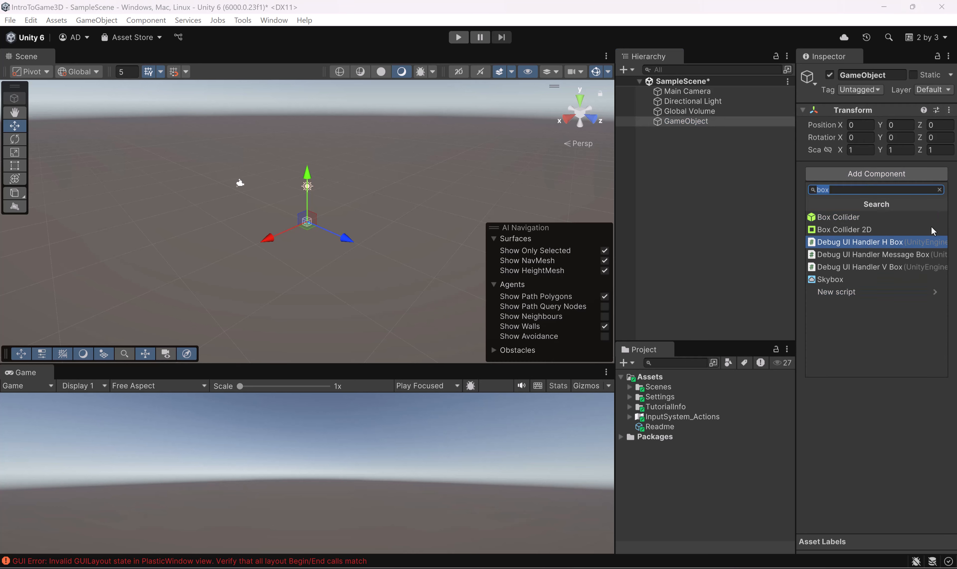
left_click(729, 225)
left_click(712, 123)
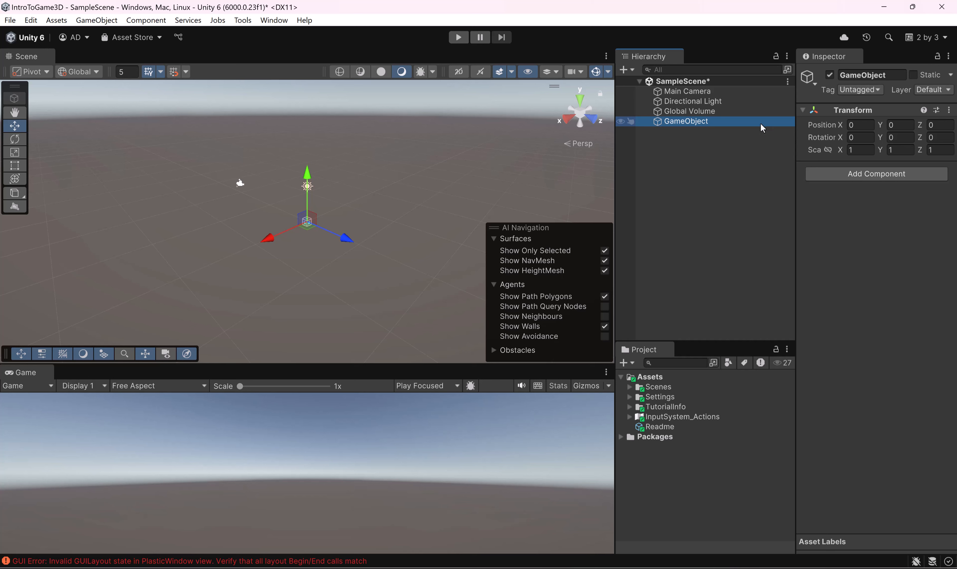
key("F2")
type("Player")
key("Return")
Step: Reset the Transform of the Player object
left_click_drag(300, 218, 313, 186, "alt")
scroll(299, 257, "up", 5)
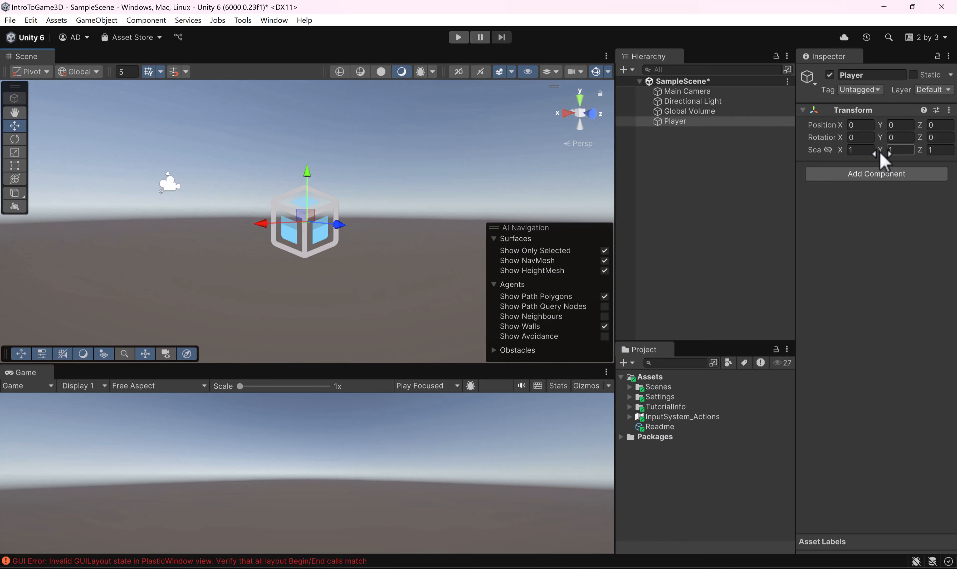
left_click(950, 111)
left_click(908, 124)
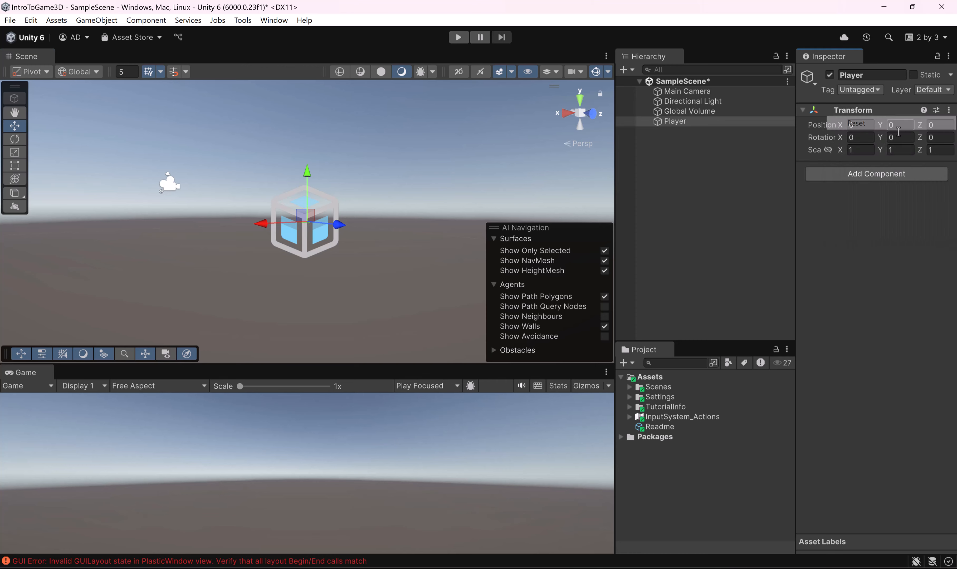
Step: Add a 3D Capsule as a child of the Player object and name it PlayerMesh
left_click_drag(362, 188, 365, 201, "alt")
scroll(365, 204, "down", 3)
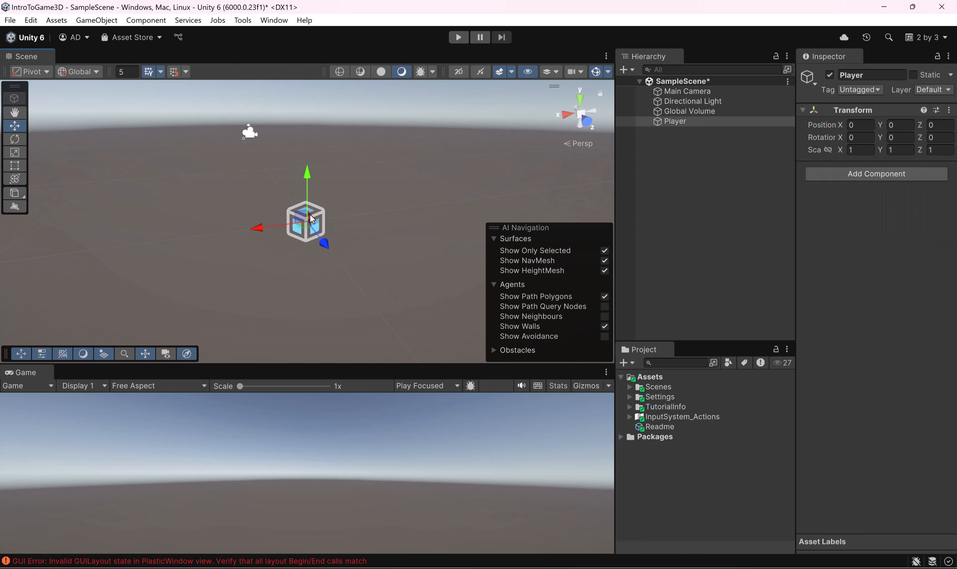
right_click(698, 123)
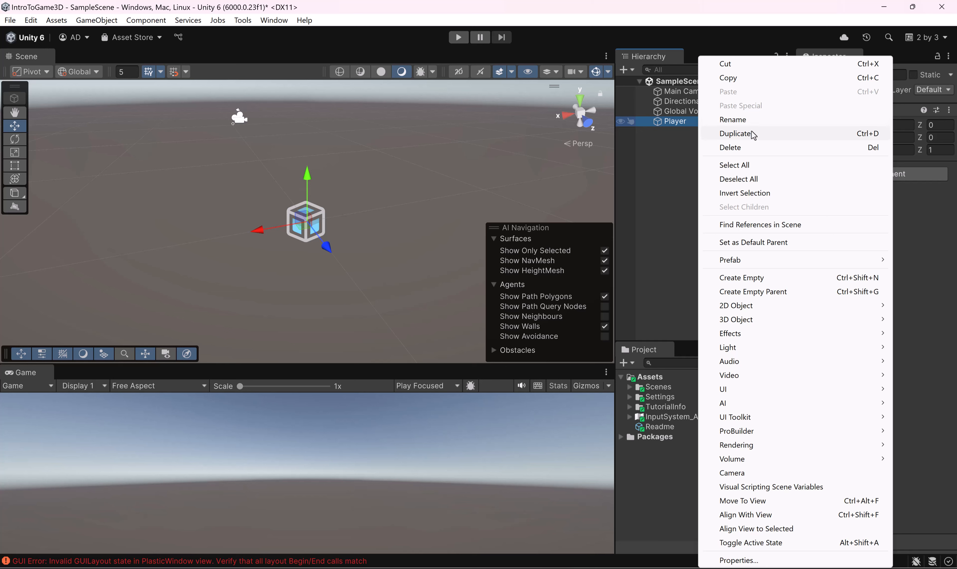
mouse_move(760, 319)
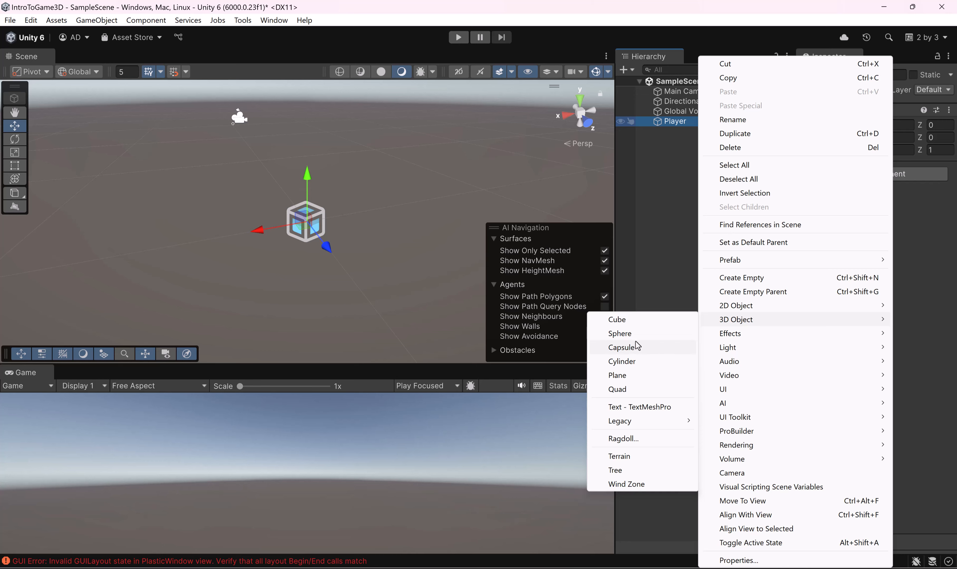
left_click(637, 347)
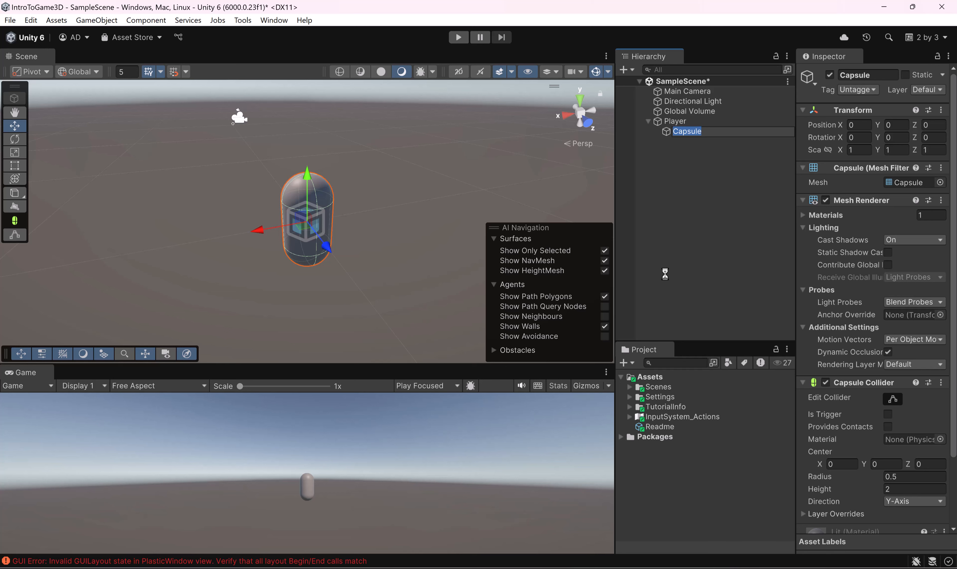
type("PlayerMMesh")
key("Return")
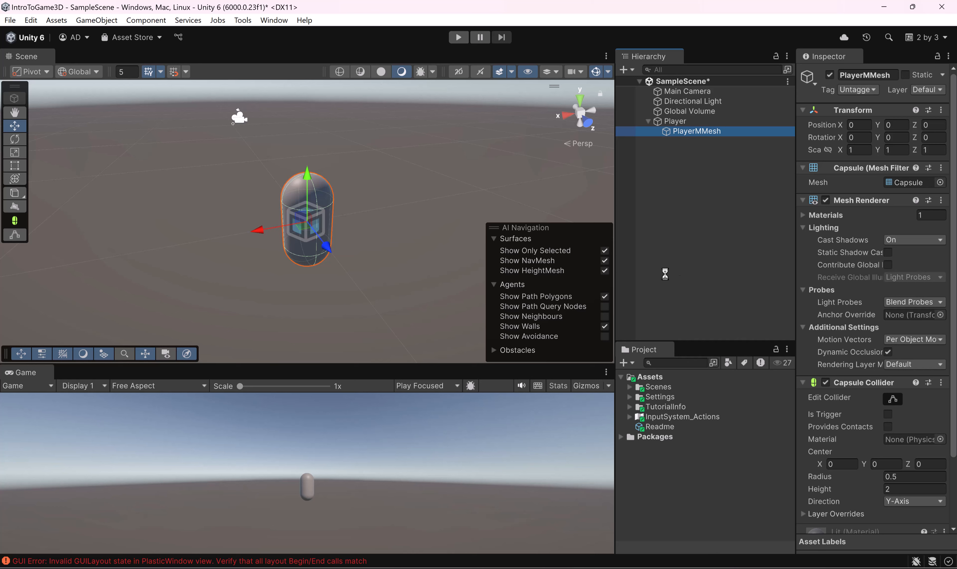
left_click(706, 135)
left_click(706, 134)
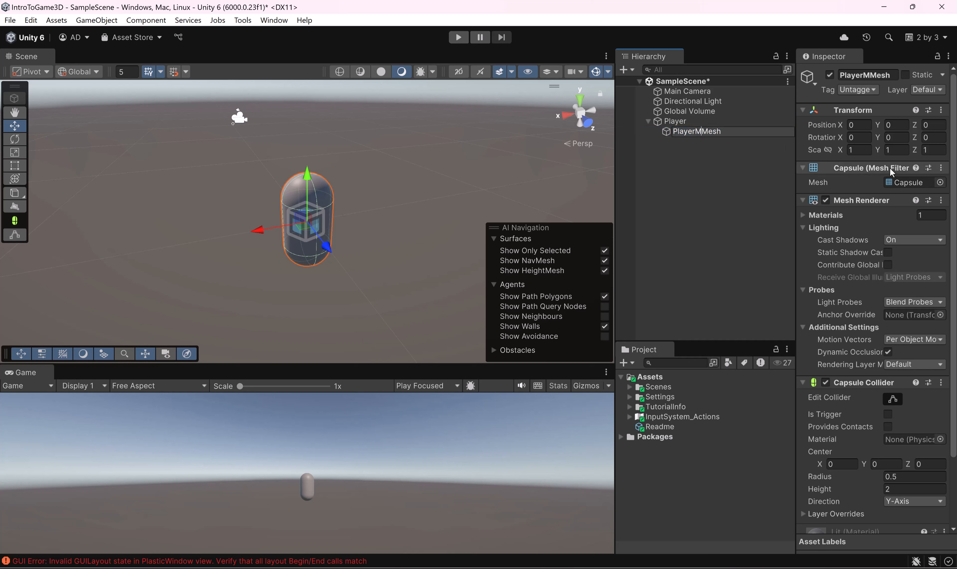
key("BackSpace")
key("Return")
Step: Add a 3D Plane object to SampleScene at the top level of the hierarchy
left_click_drag(334, 201, 393, 169, "alt")
left_click_drag(379, 242, 232, 5, "alt")
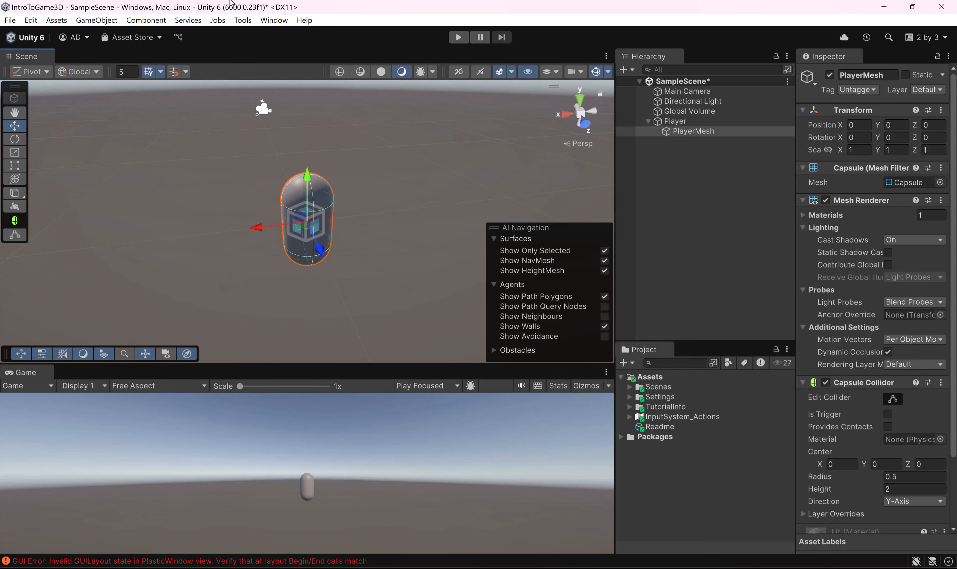
left_click(95, 22)
mouse_move(103, 90)
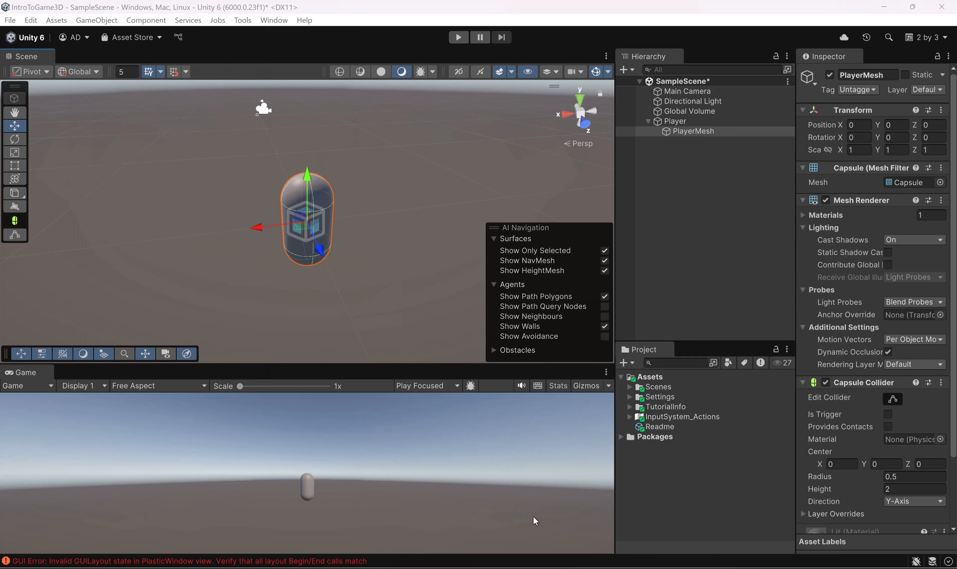
left_click(96, 20)
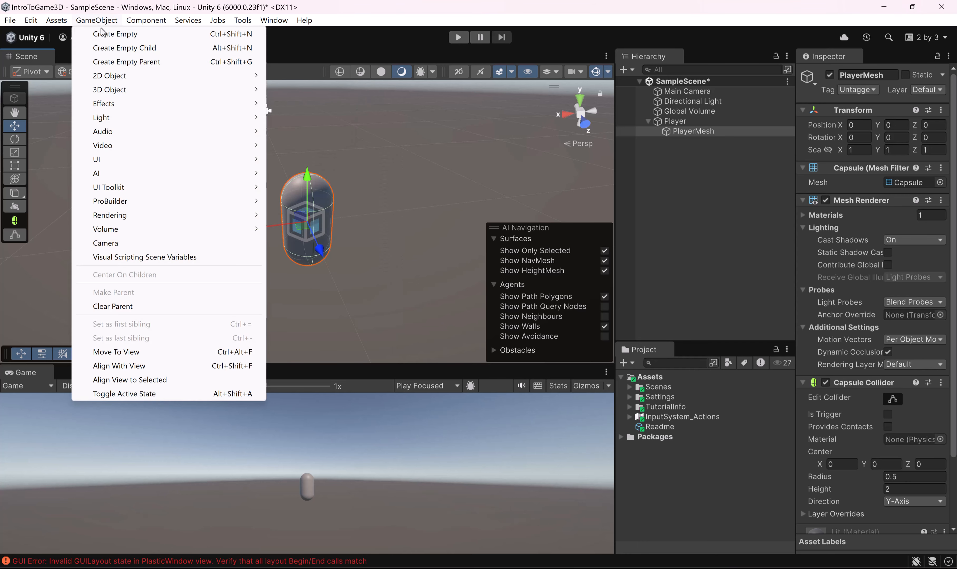
mouse_move(165, 89)
left_click(315, 144)
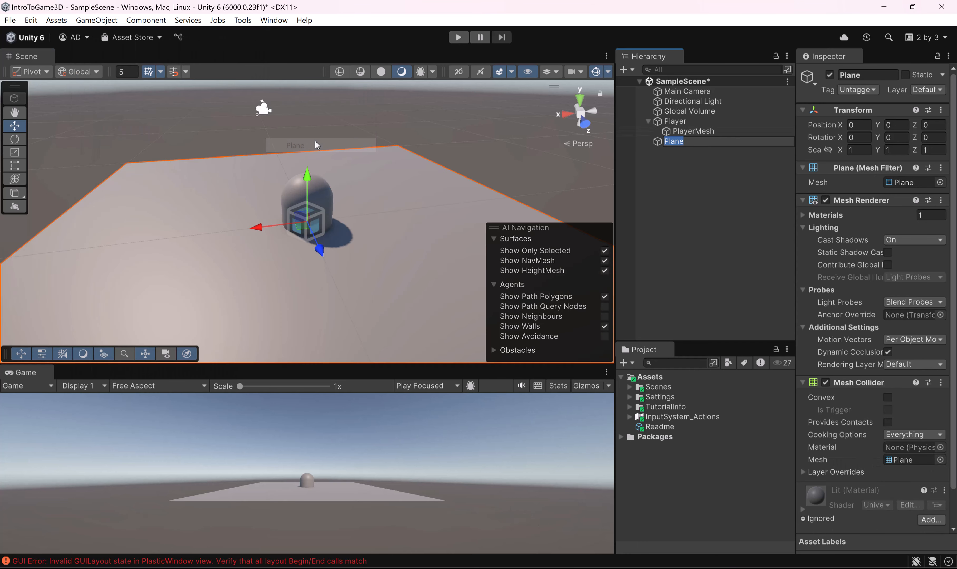
Step: Rename the new Plane object as Ground
left_click_drag(323, 215, 386, 259, "alt")
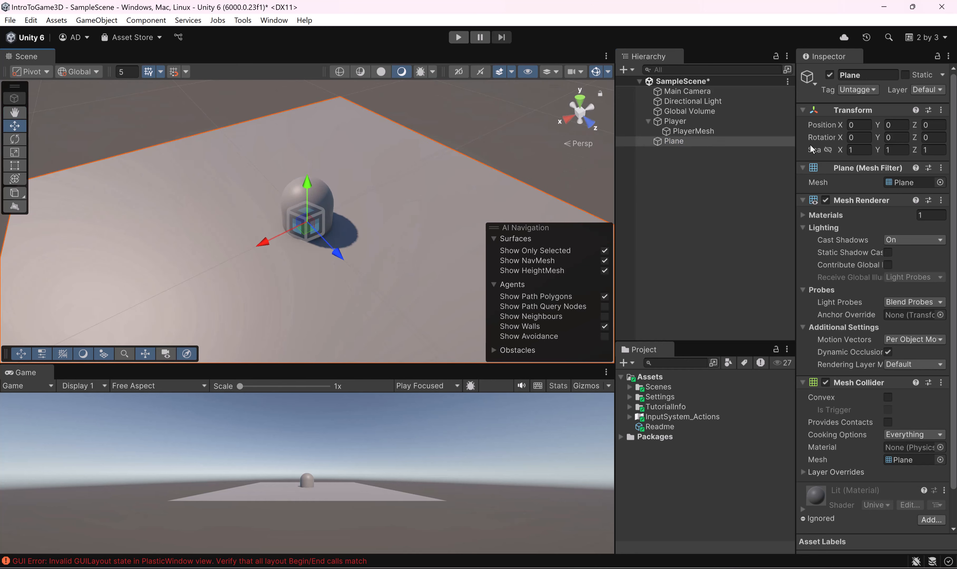
left_click(695, 170)
left_click(640, 141)
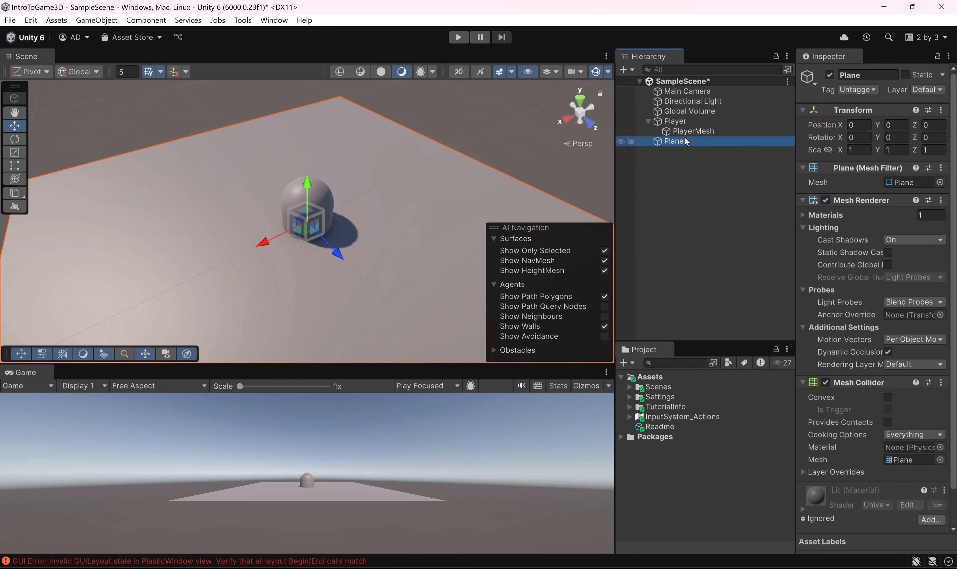
left_click(856, 75)
type("Grou")
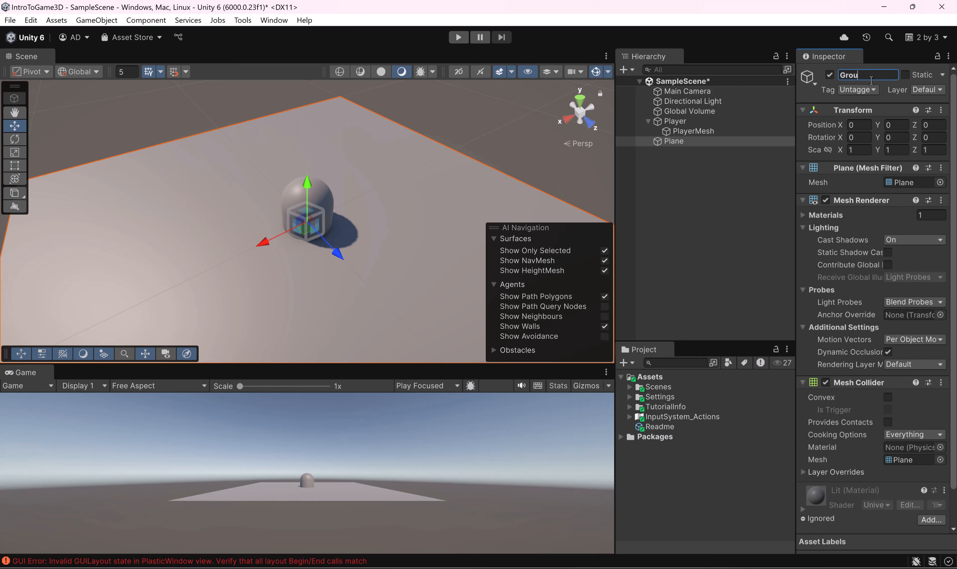
type("nd")
key("Return")
Step: Examine the Ground plane and the player capsule in the scene from several angles and distances
left_click_drag(570, 160, 321, 170, "alt")
scroll(320, 167, "down", 1)
mouse_move(299, 213)
left_mouse_down("alt")
mouse_move(316, 166)
mouse_move(294, 217)
left_mouse_up("alt")
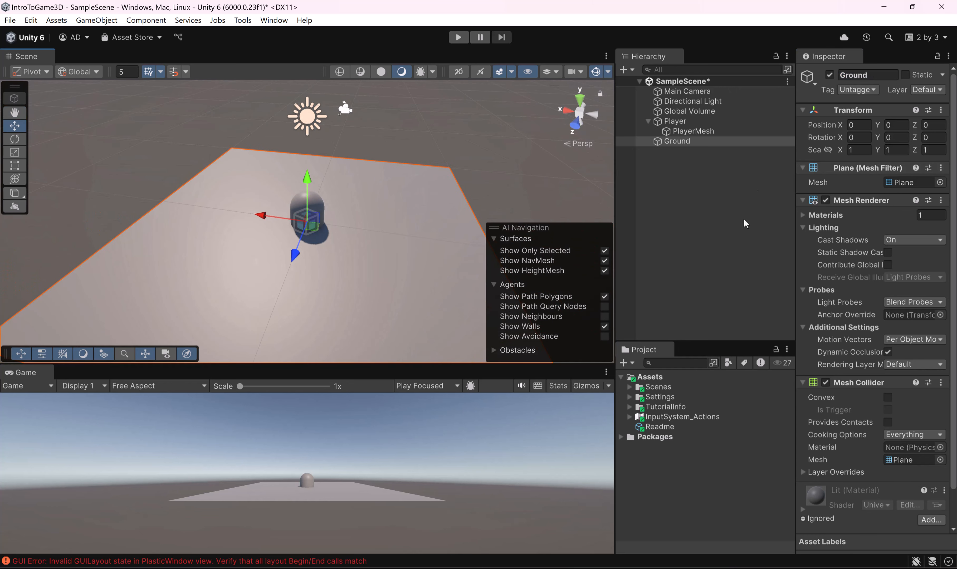
left_click_drag(249, 192, 404, 219, "alt")
scroll(403, 216, "up", 4)
scroll(403, 216, "down", 4)
scroll(342, 209, "up", 11)
scroll(342, 209, "down", 2)
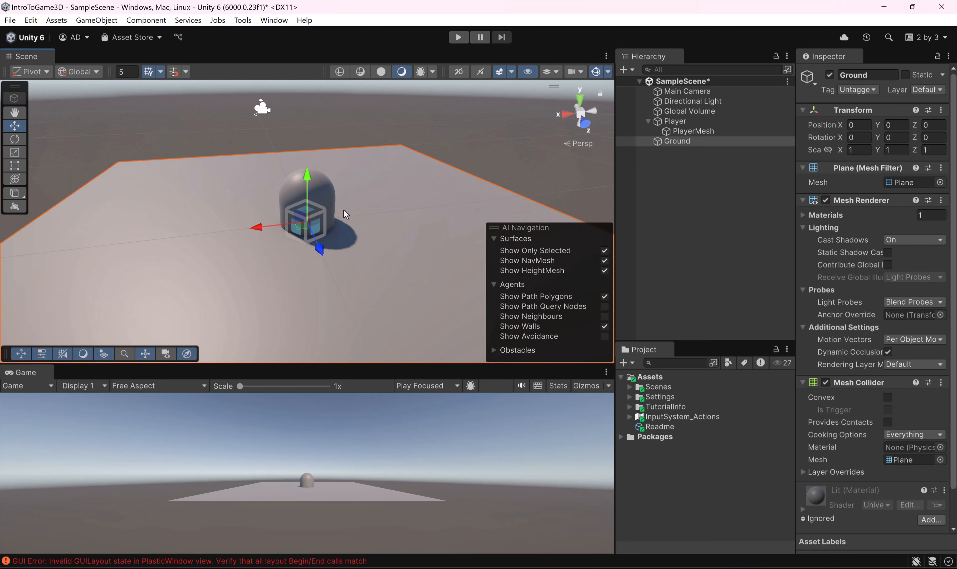
right_click_drag(363, 195, 359, 227)
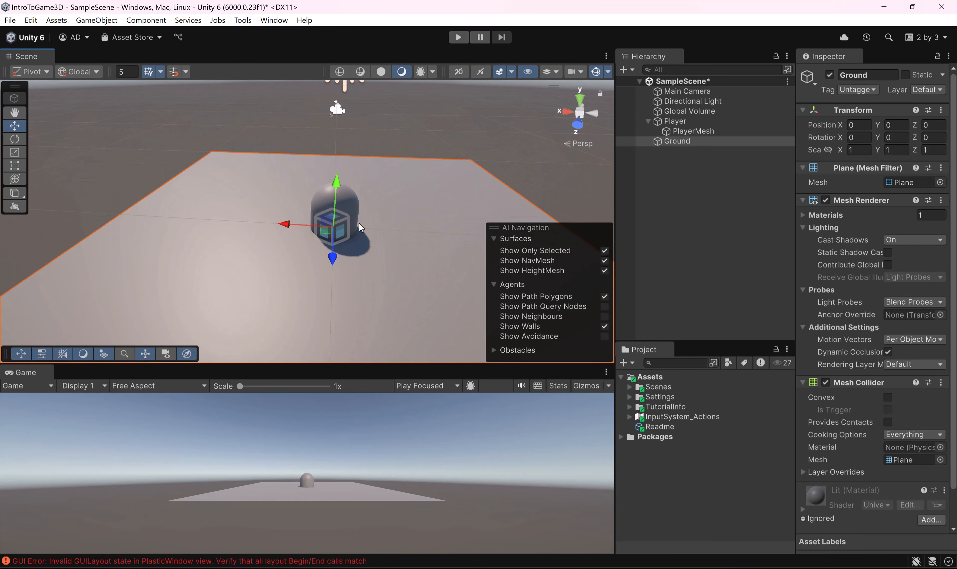
Step: Focus the scene view on the PlayerMesh capsule and inspect where it meets the Ground plane
left_click(435, 122)
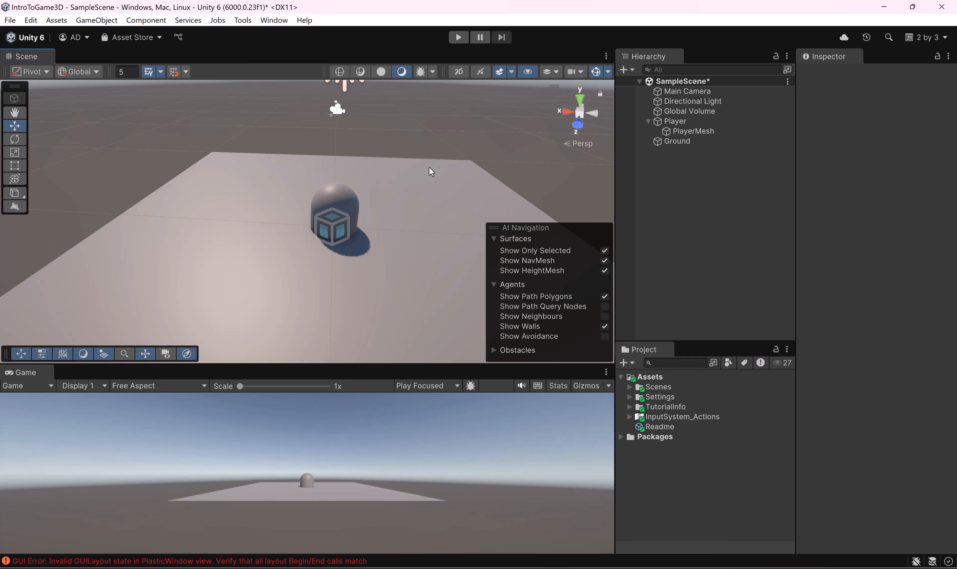
left_click(350, 197)
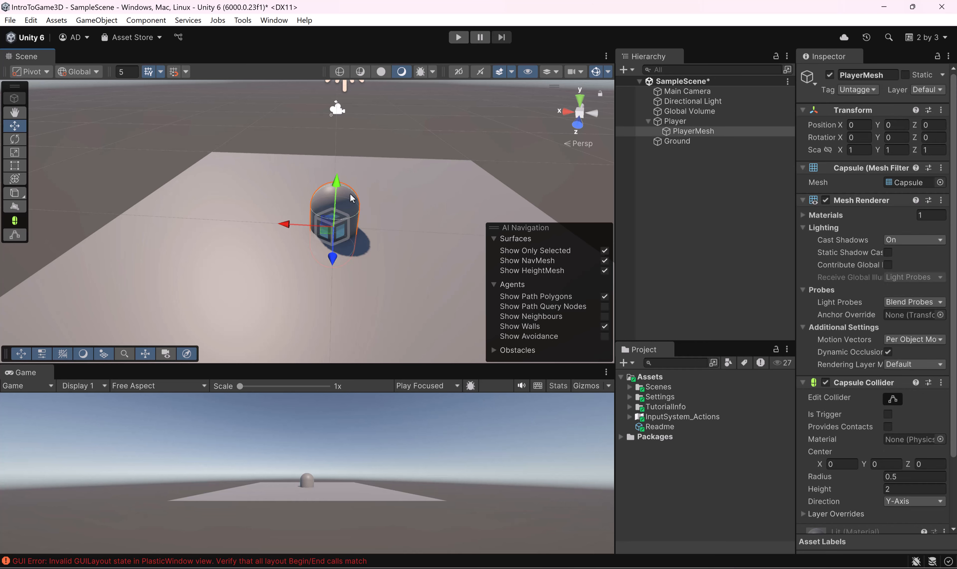
key("f")
scroll(352, 194, "down", 3)
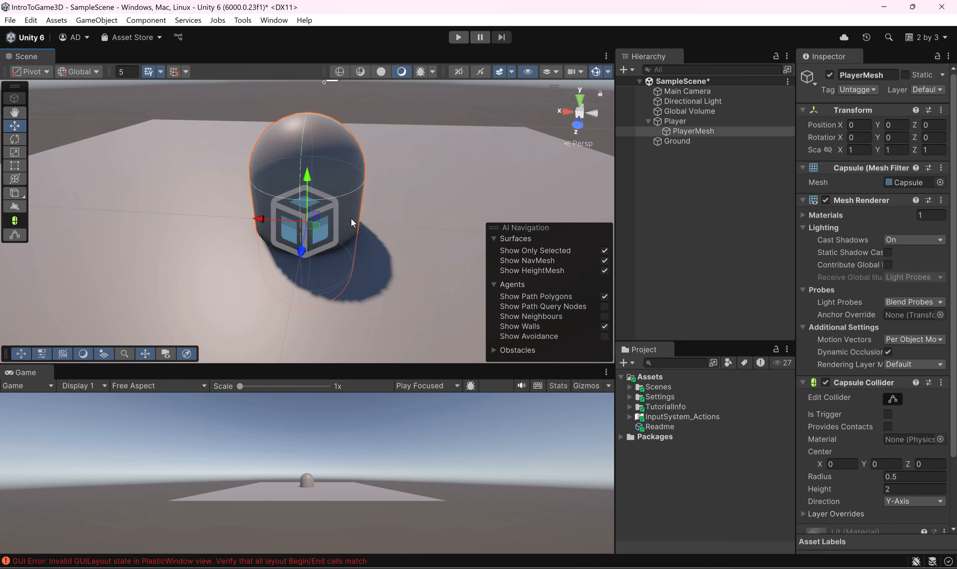
left_click_drag(351, 218, 323, 210, "alt")
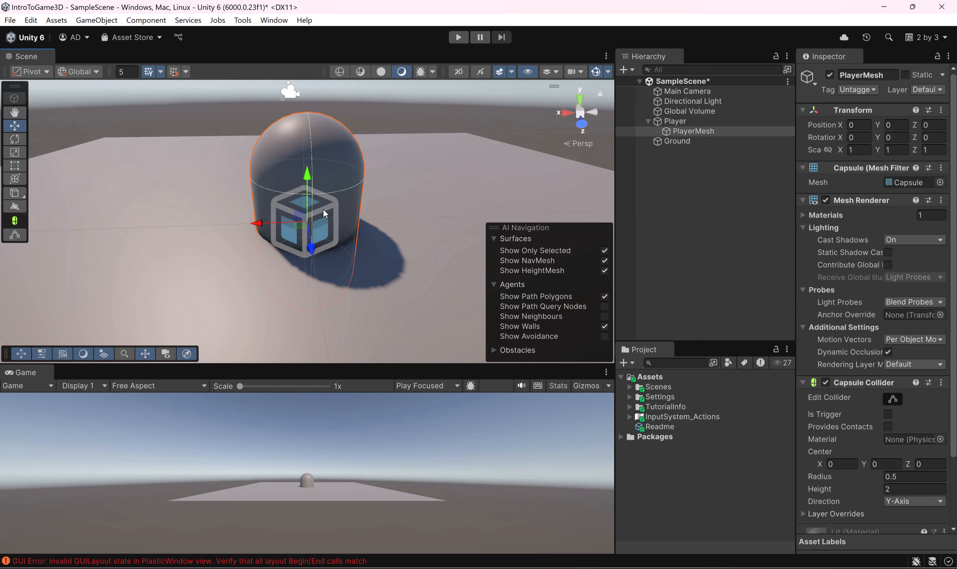
scroll(373, 209, "down", 10)
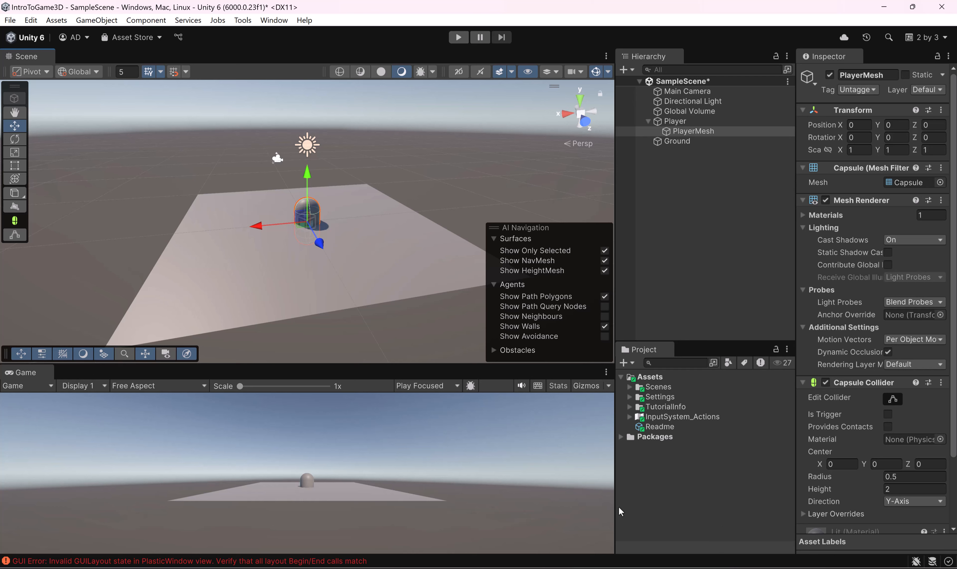
left_click_drag(282, 242, 360, 206, "alt")
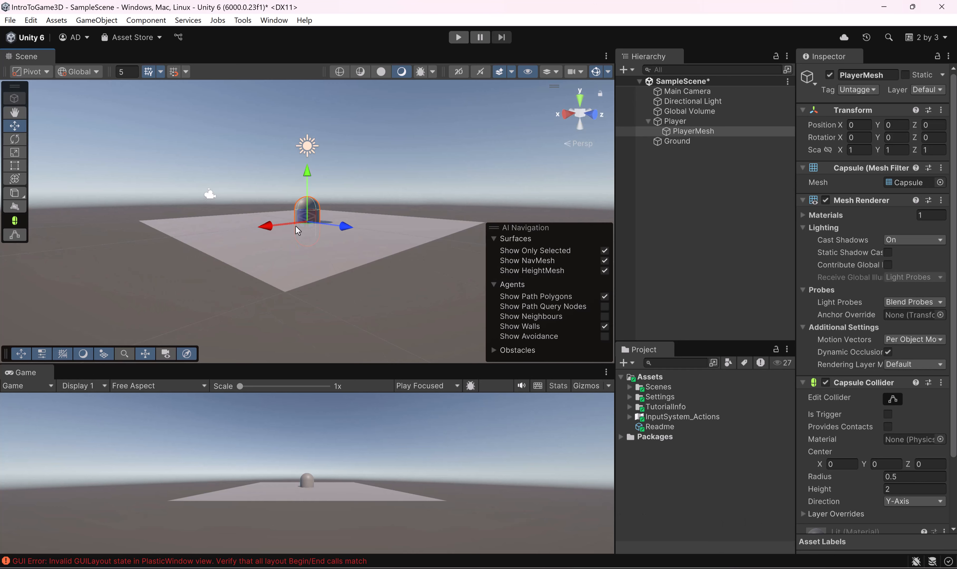
Step: Set the Y position of the PlayerMesh object to 1 within its Player parent
left_click(686, 121)
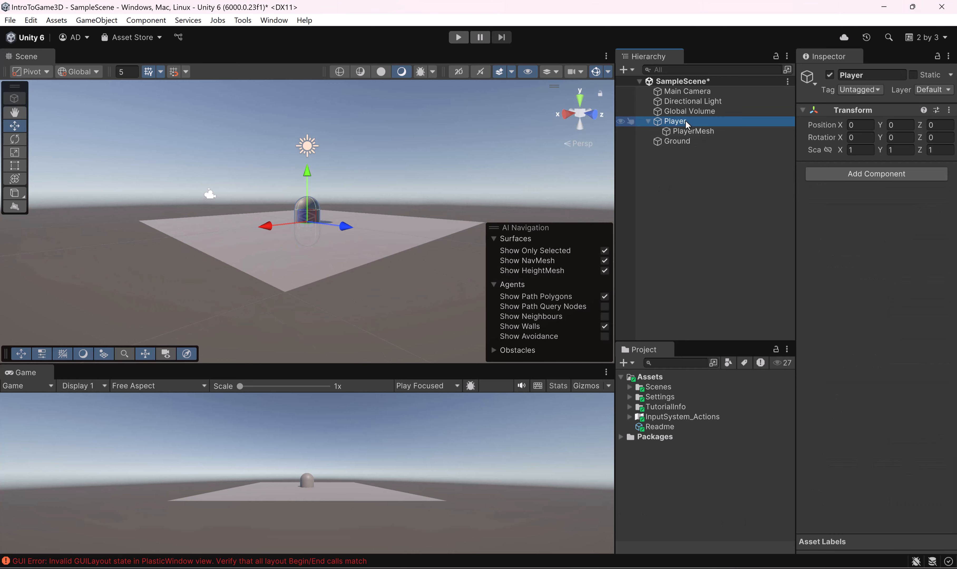
left_click(686, 131)
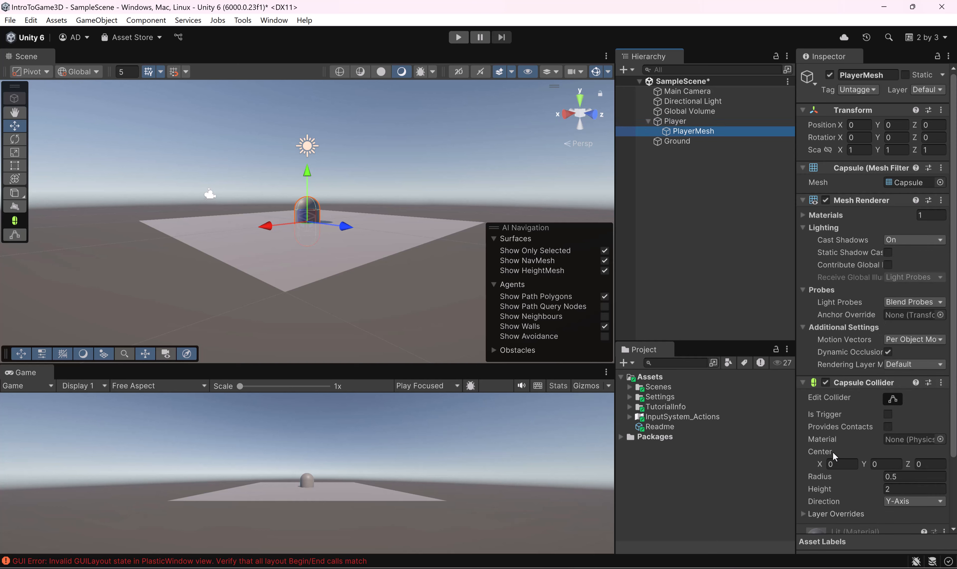
scroll(839, 422, "down", 3)
scroll(839, 422, "down", 1)
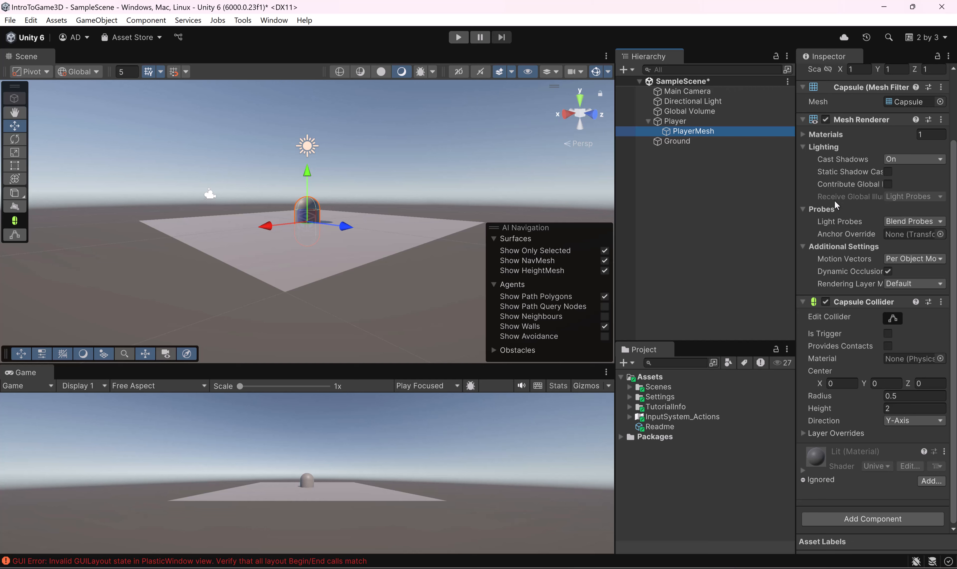
scroll(833, 205, "up", 4)
left_click(896, 124)
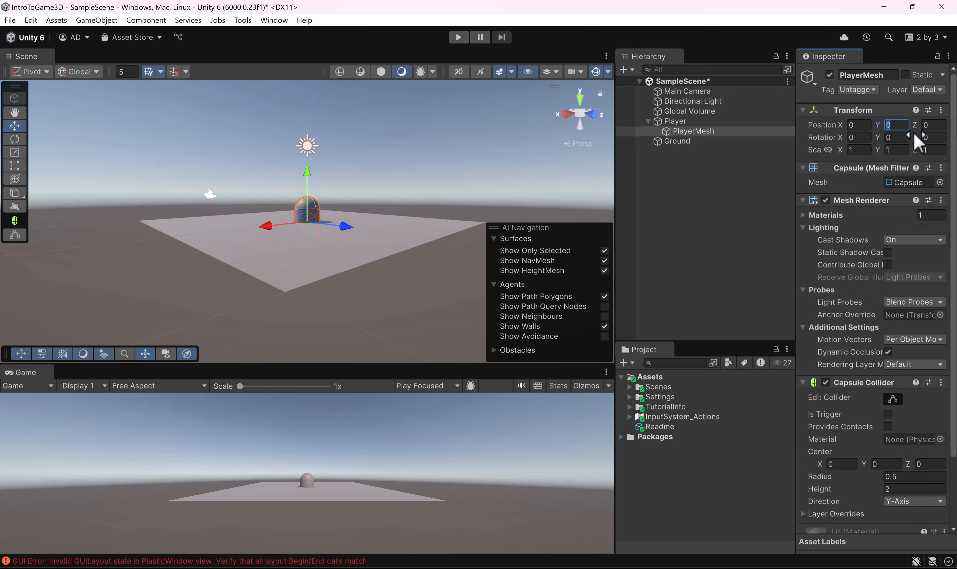
type("1")
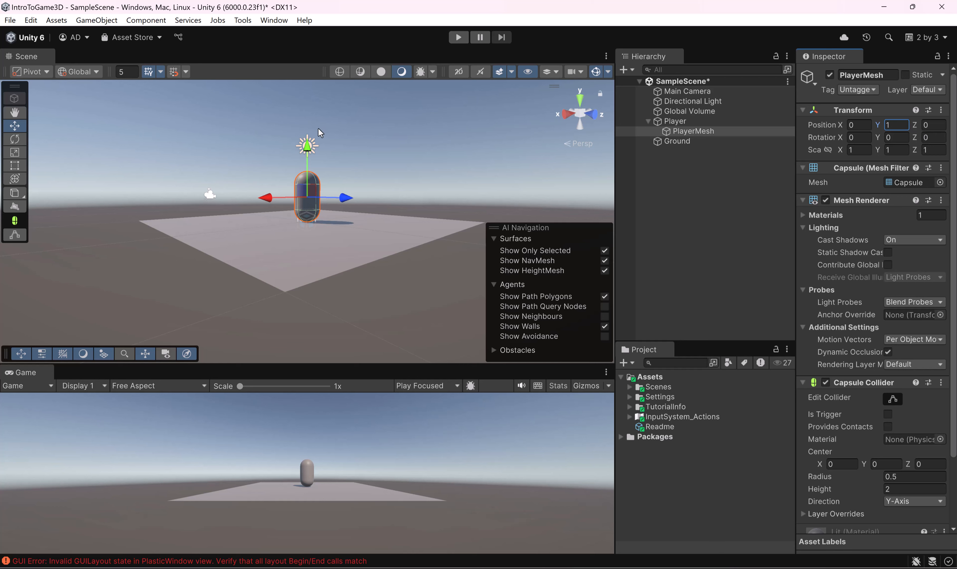
Step: Copy the Capsule Collider component from PlayerMesh and paste it as a new component on the Player object
scroll(317, 128, "up", 6)
left_click_drag(262, 143, 245, 187, "alt")
scroll(854, 295, "down", 3)
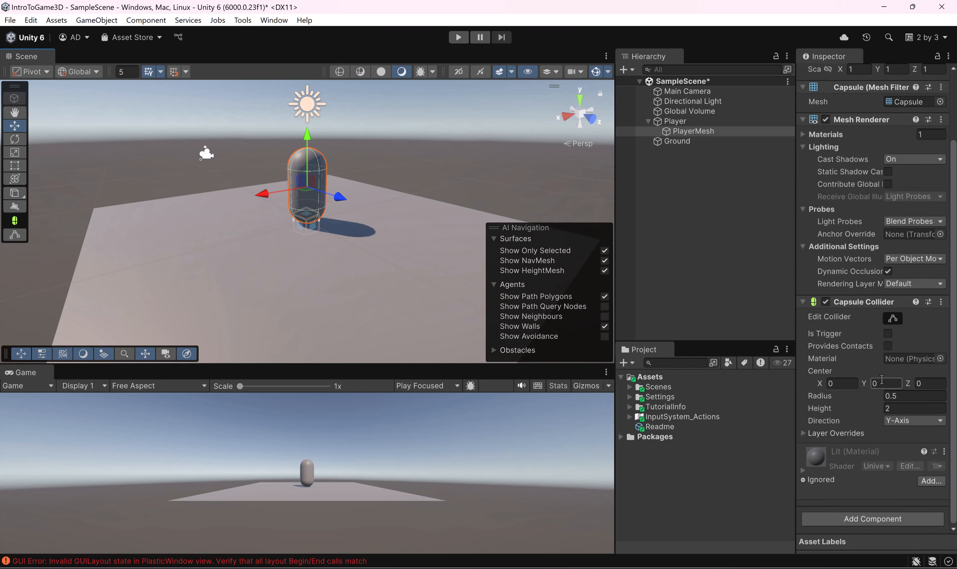
left_click_drag(292, 188, 335, 180, "alt")
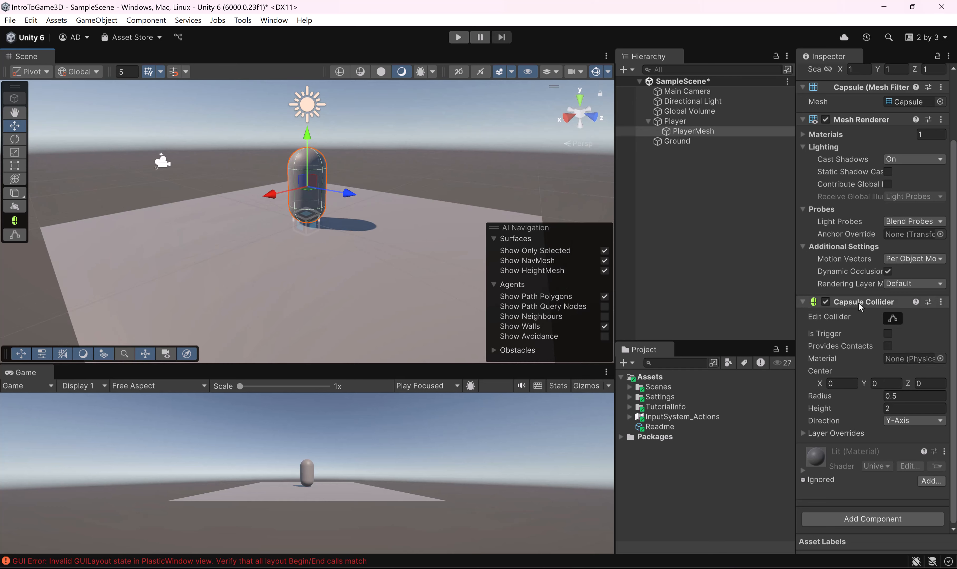
left_click(688, 123)
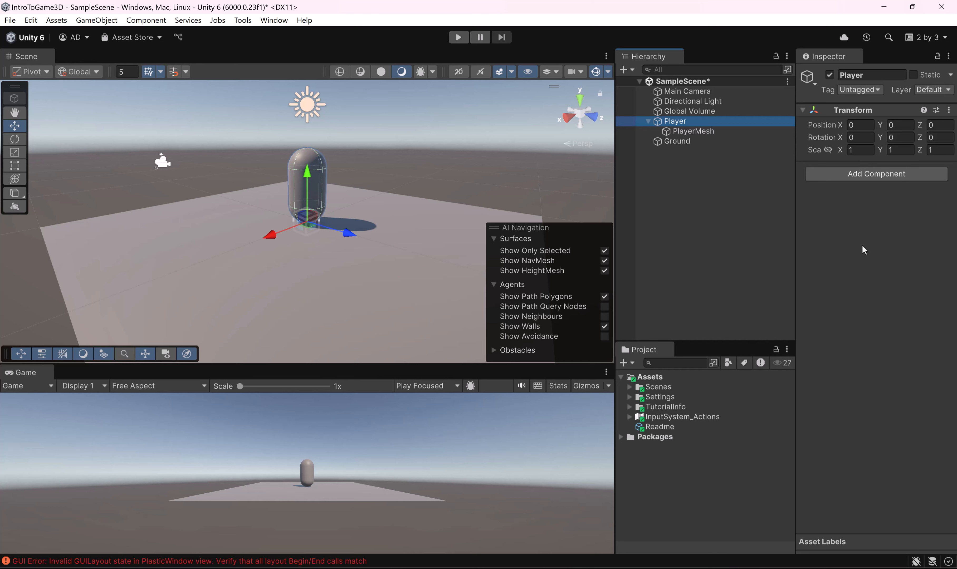
left_click(706, 131)
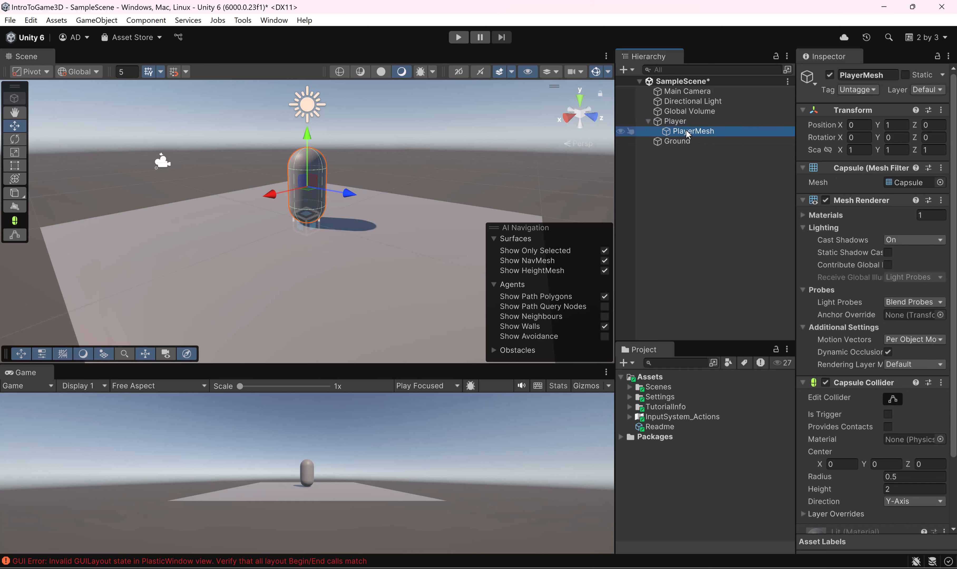
right_click(860, 385)
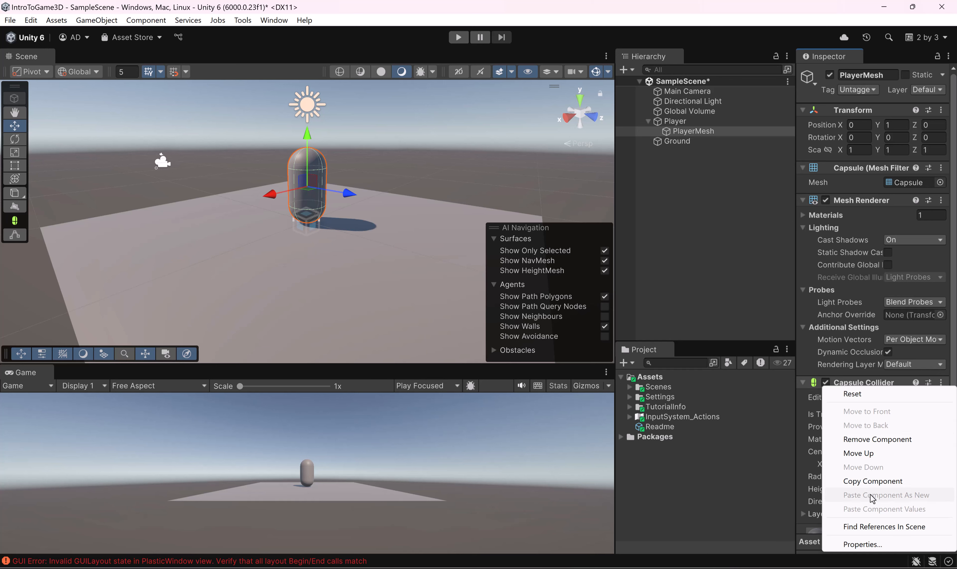
left_click(870, 481)
left_click(707, 123)
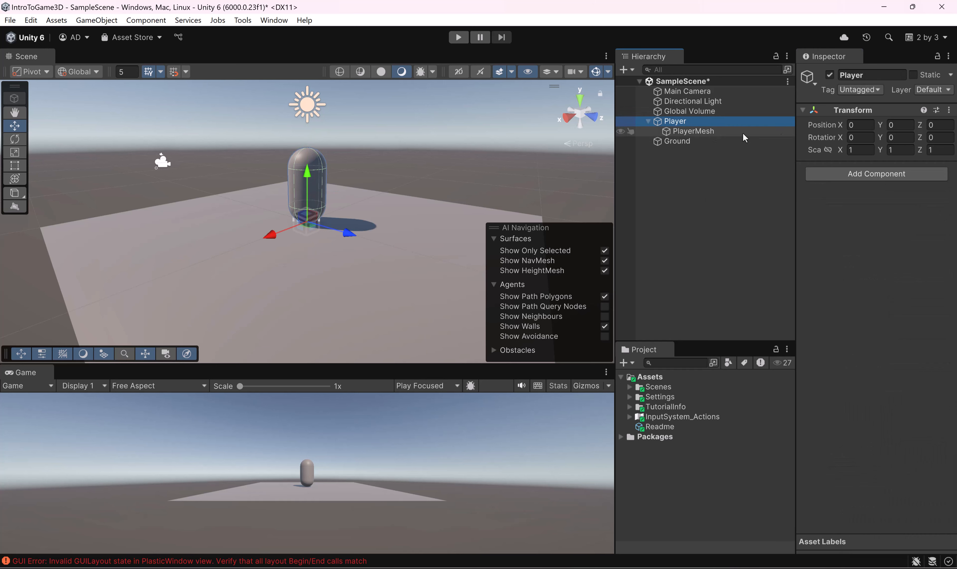
right_click(882, 111)
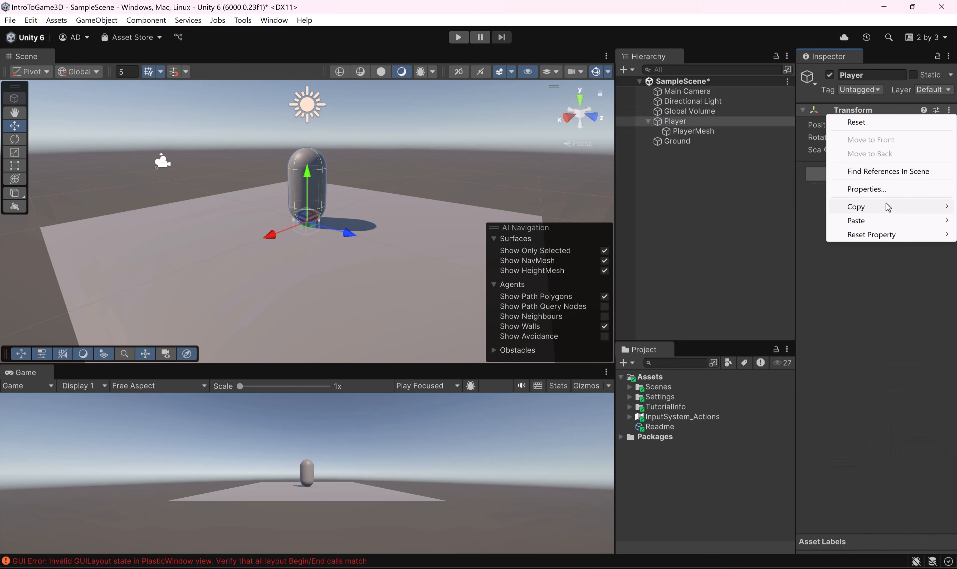
mouse_move(880, 222)
left_click(760, 285)
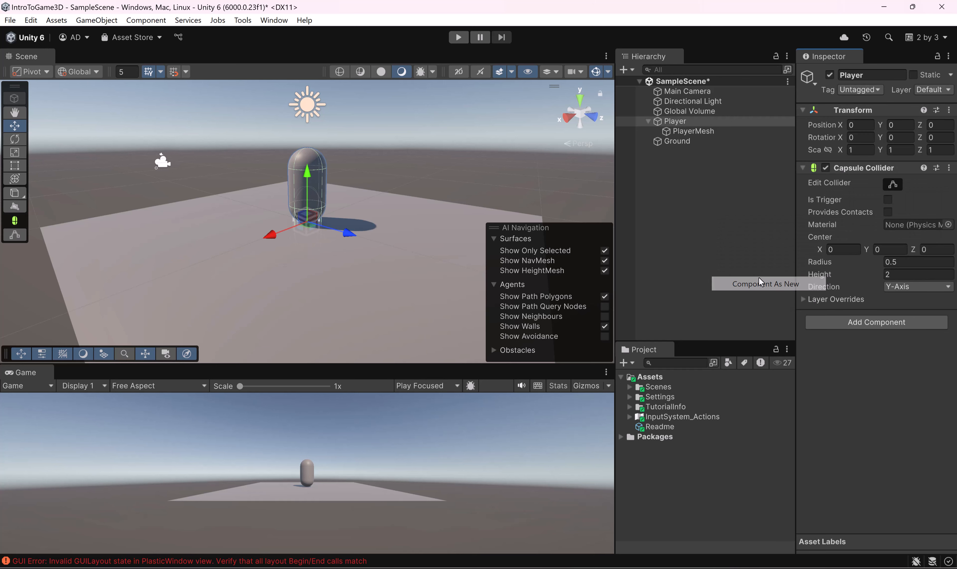
Step: Collapse the Mesh Filter and Mesh Renderer components of PlayerMesh and remove its Capsule Collider component
left_click(731, 132)
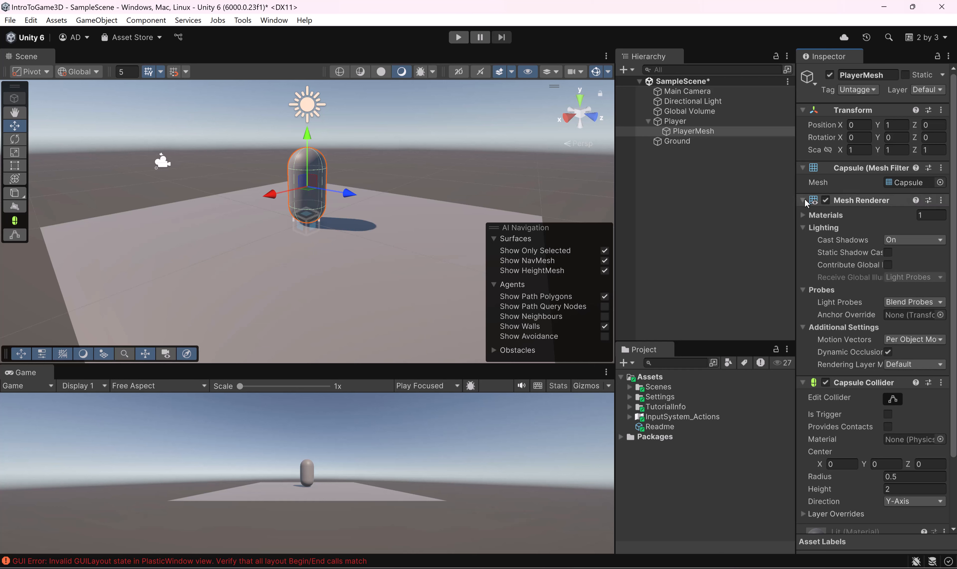
left_click(803, 200)
left_click(802, 167)
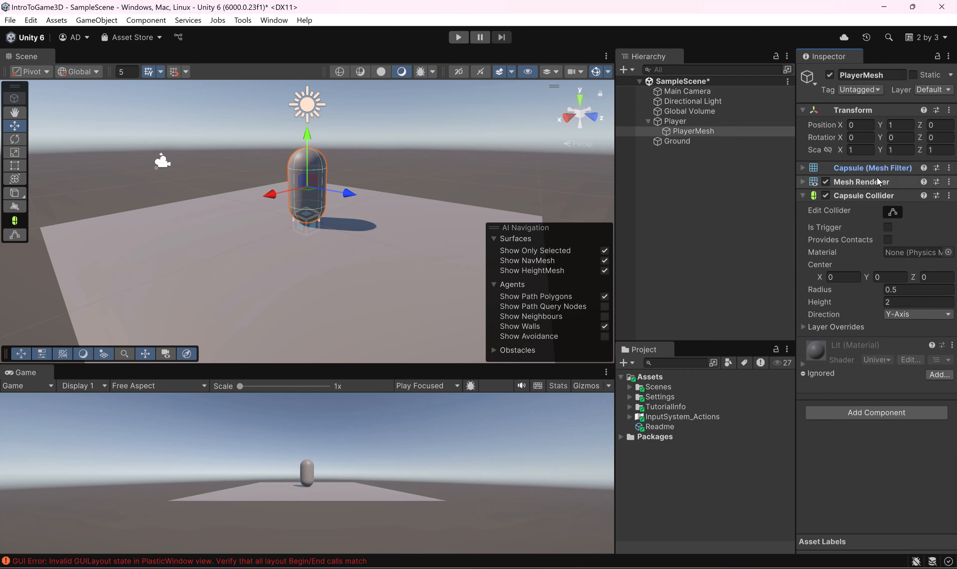
left_click(806, 182)
left_click(806, 182)
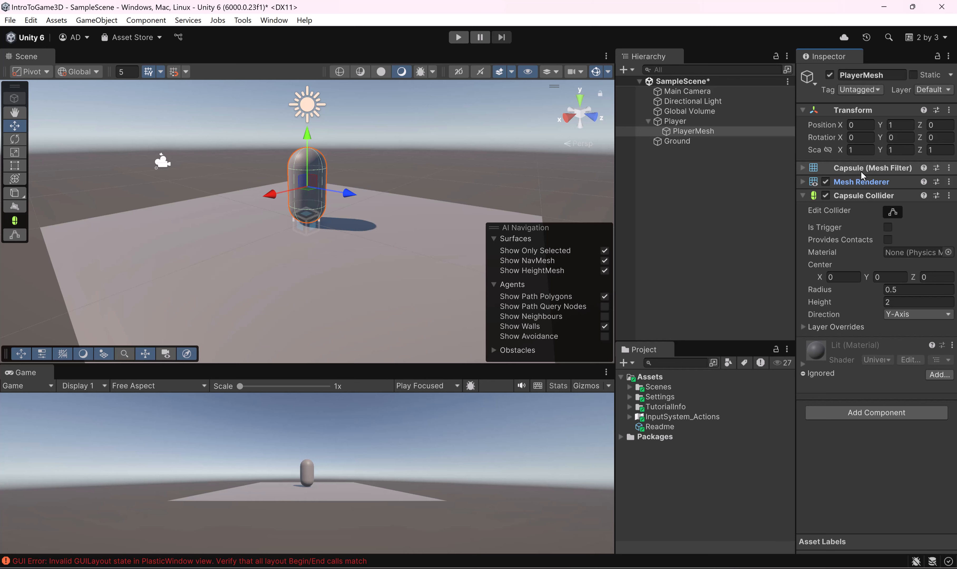
right_click(861, 195)
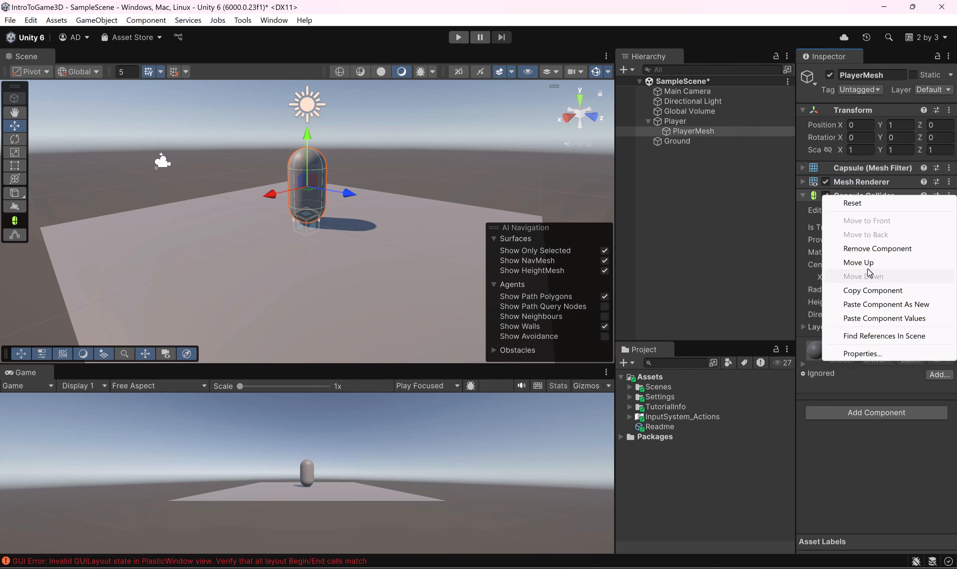
left_click(874, 248)
left_click(695, 132)
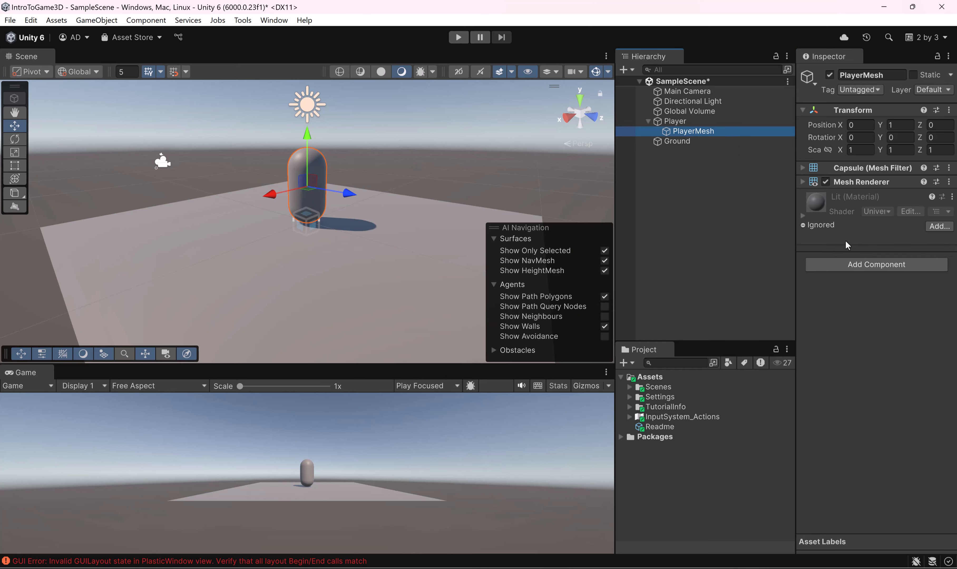
Step: Set the Y center of the Player object's Capsule Collider to 1
left_click(675, 121)
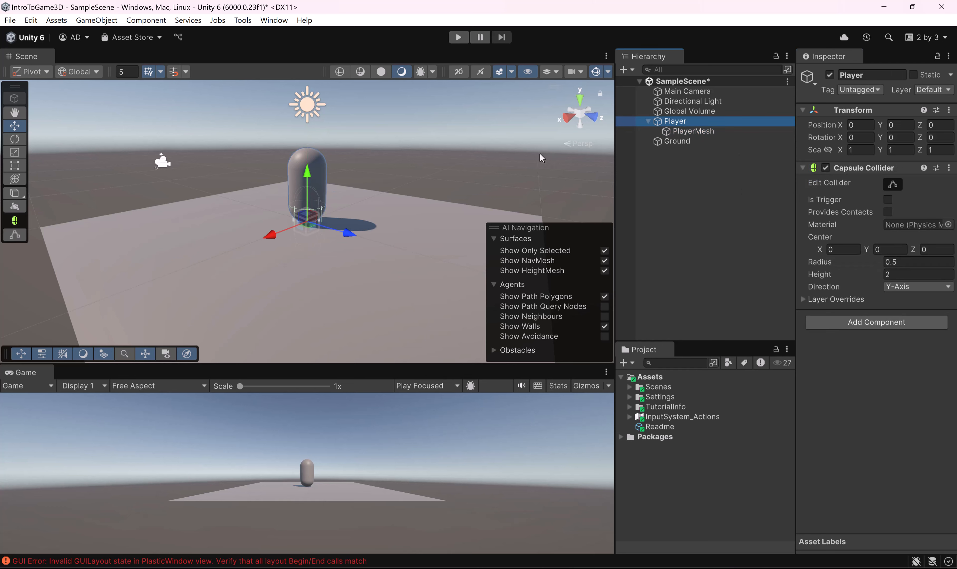
left_click_drag(357, 200, 369, 186, "alt")
scroll(333, 179, "up", 3)
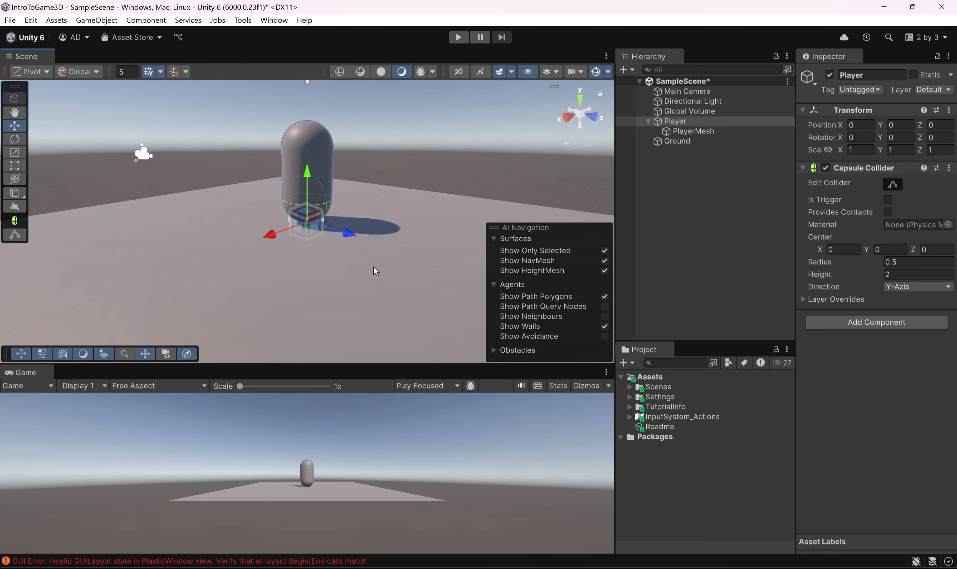
left_click(889, 249)
type("1")
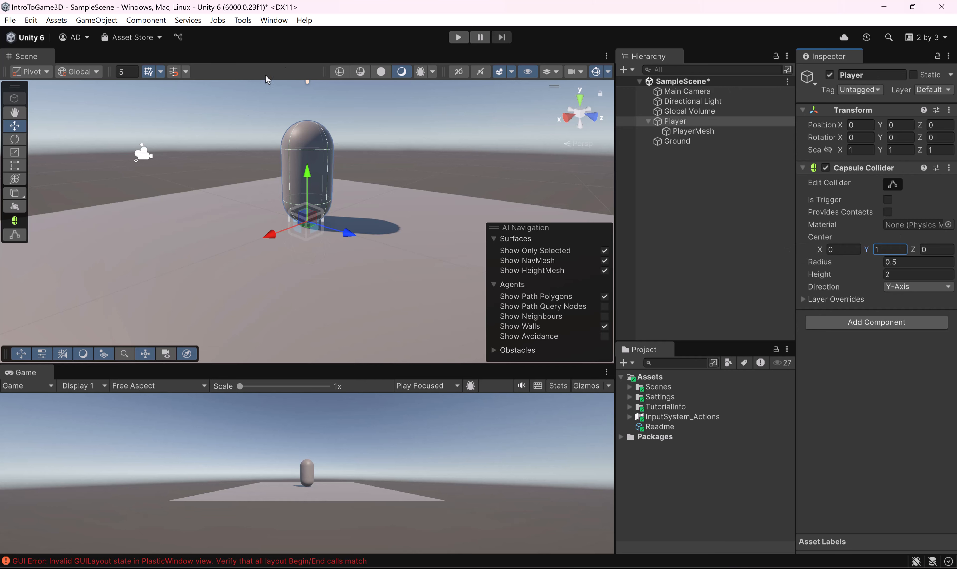
left_click_drag(218, 209, 330, 147, "alt")
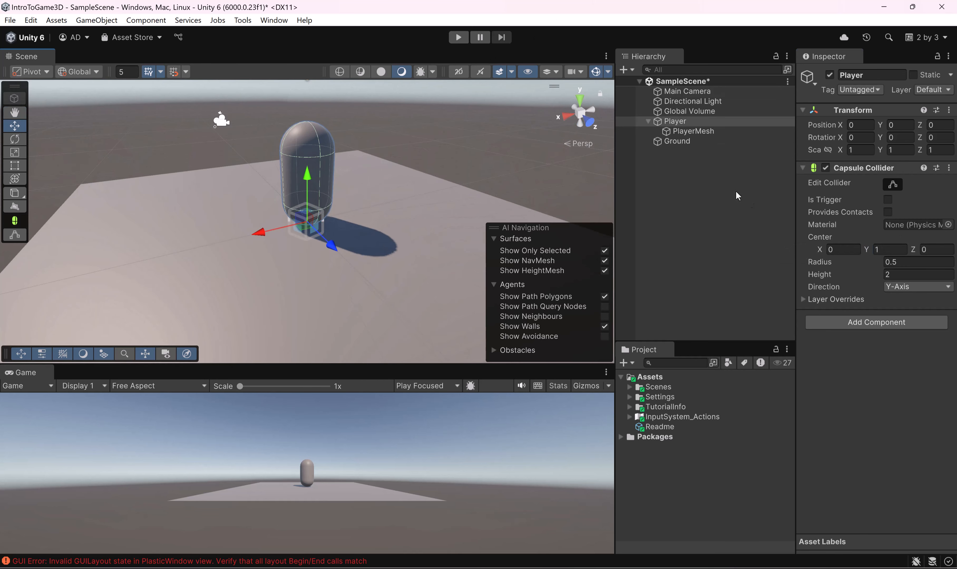
Step: Try moving the Player object upward in the scene and undo each move
left_click_drag(309, 208, 317, 130, "alt")
key("ctrl+z")
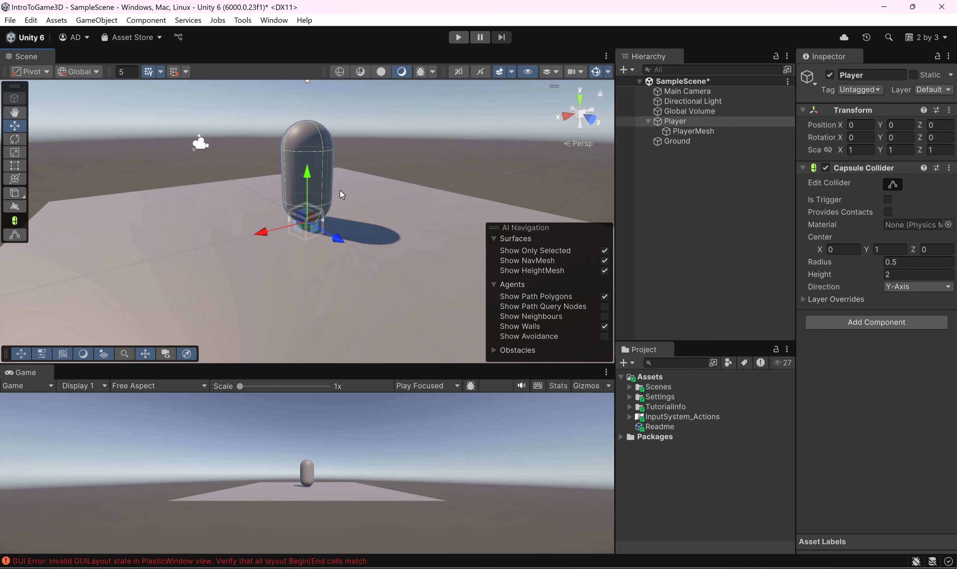
left_click_drag(307, 173, 308, 138)
key("ctrl+z")
Step: Add a Rigidbody component to the Player object
left_click(884, 320)
type("rigi")
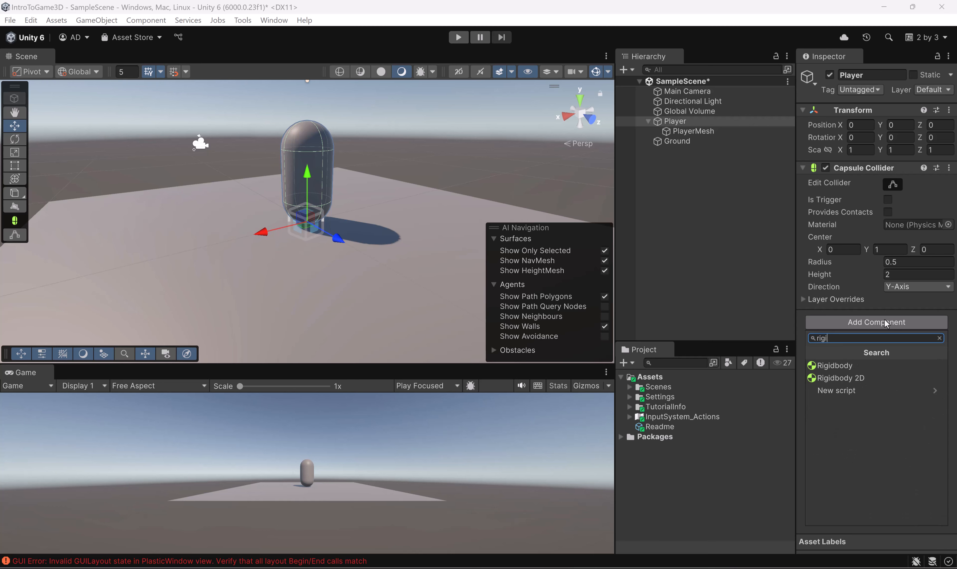
left_click(892, 366)
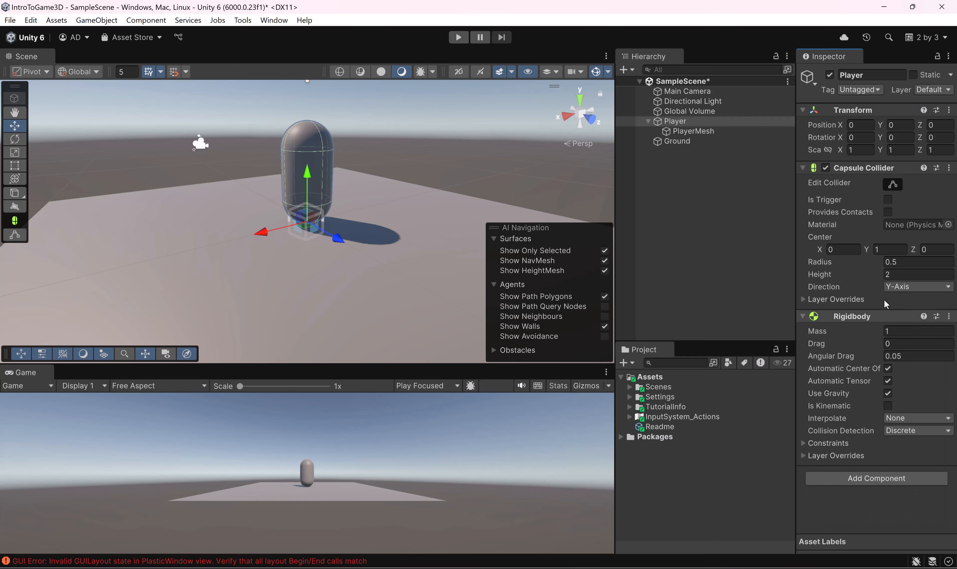
Step: Raise the Player object to a Y position of 1 above the Ground, test-run the scene and stop it
left_click_drag(309, 169, 312, 113)
scroll(353, 152, "down", 3)
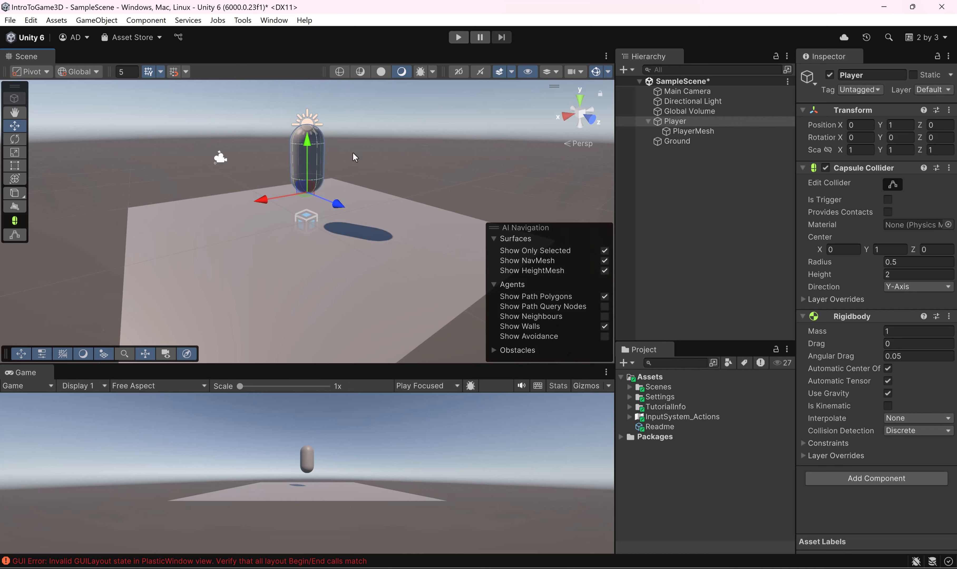
middle_click_drag(353, 152, 368, 190)
left_click_drag(369, 190, 366, 205, "alt")
left_click(458, 38)
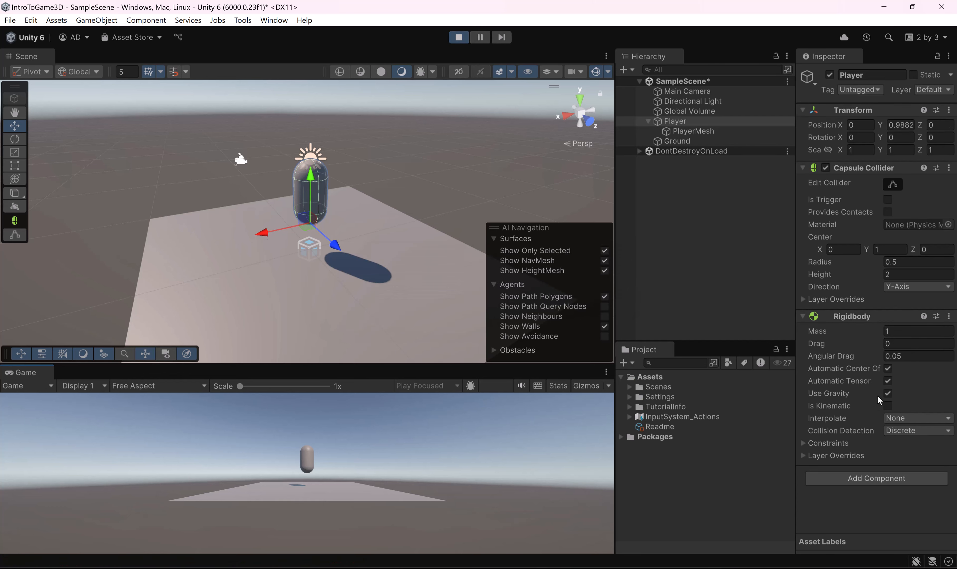
left_click(458, 37)
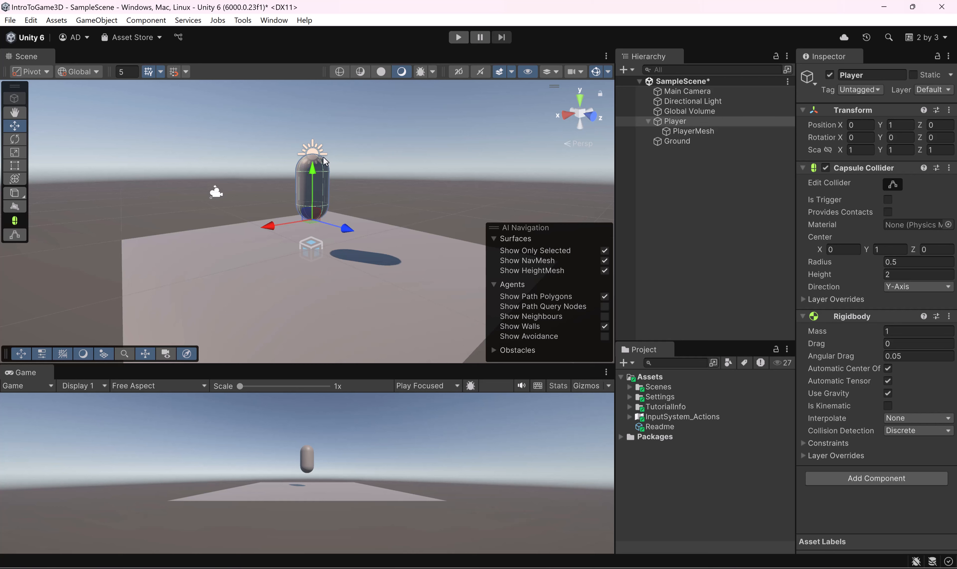
Step: Set the Y position of the Player object to 0.01, test-run the scene and stop it
left_click(897, 125)
type("0.01")
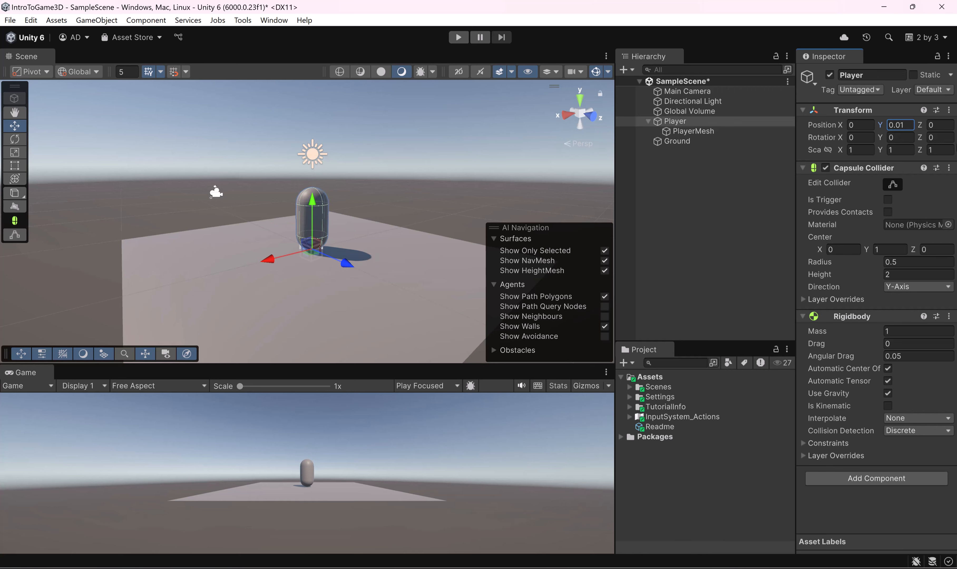
left_click(458, 36)
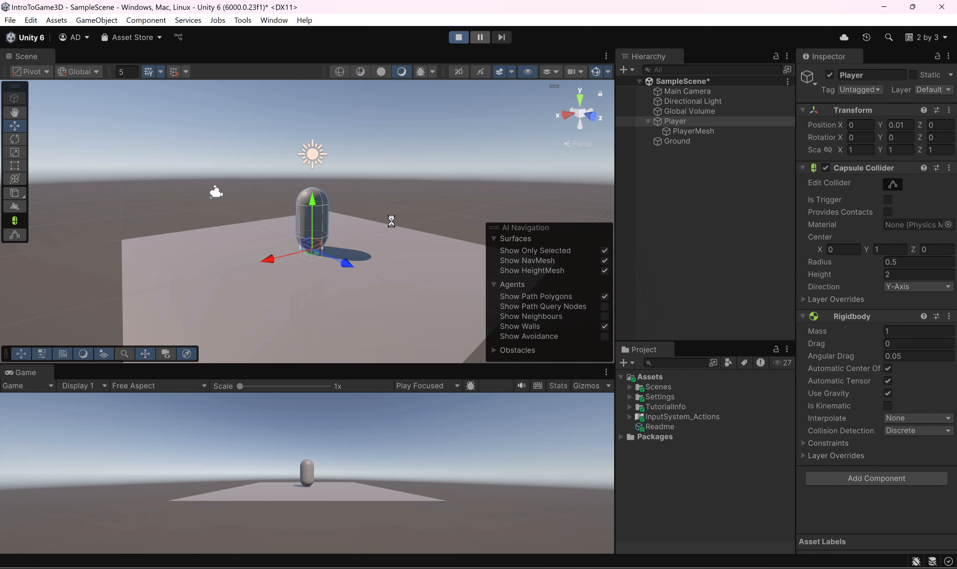
left_click(458, 36)
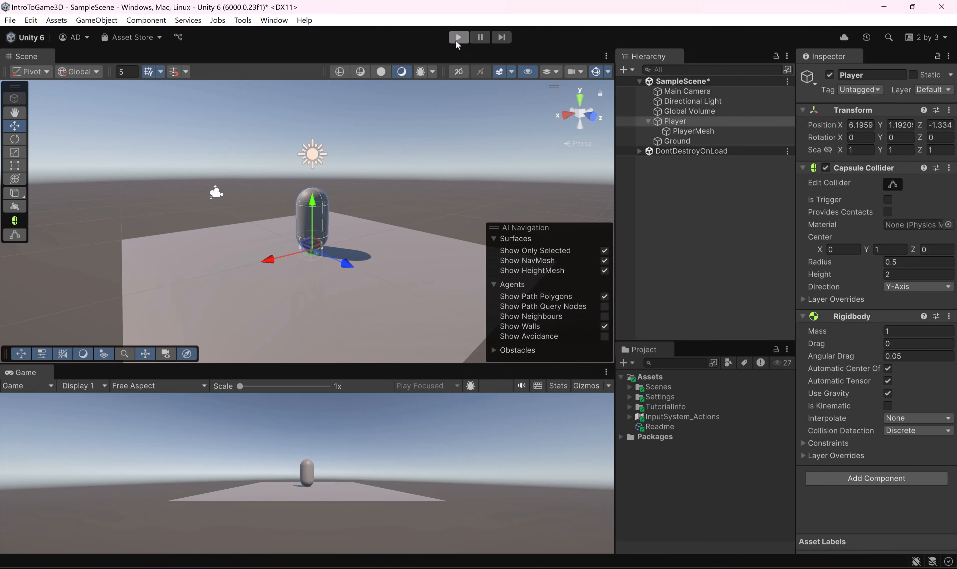
Step: Collapse the Player object in the hierarchy, widen the Hierarchy and Project area, and give the Project area more height
left_click_drag(335, 191, 268, 230, "alt")
scroll(289, 230, "up", 3)
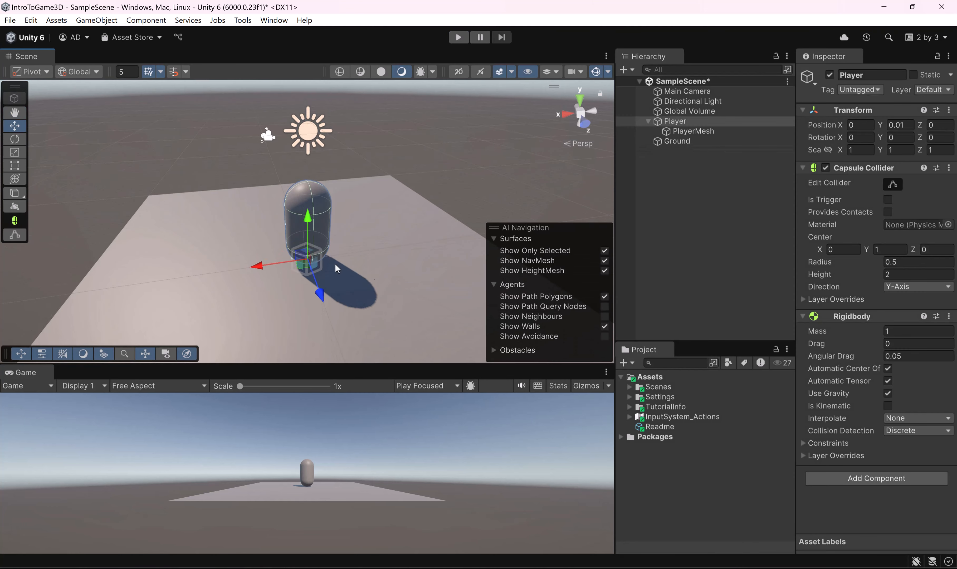
left_click_drag(380, 270, 276, 186, "alt")
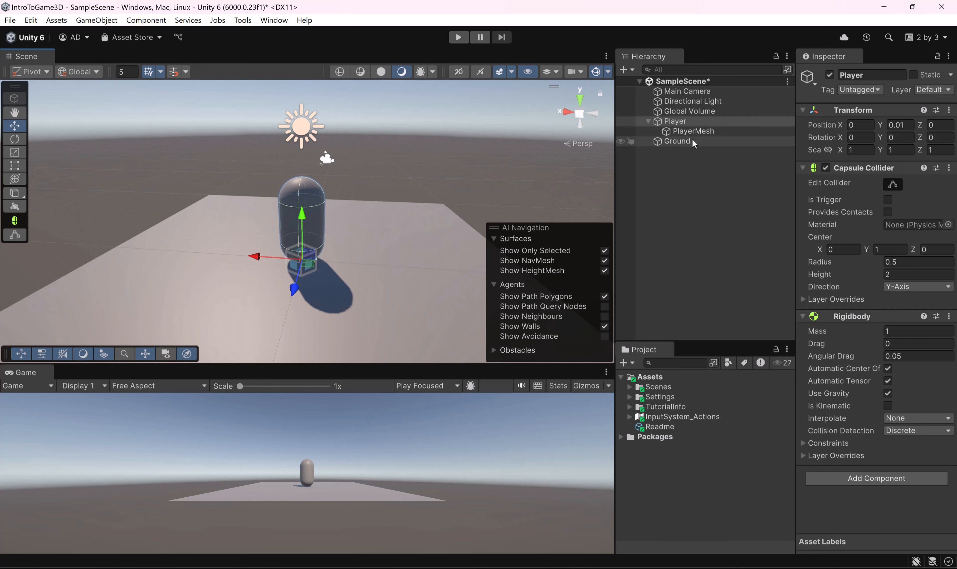
left_click(647, 121)
left_click_drag(337, 173, 333, 200, "alt")
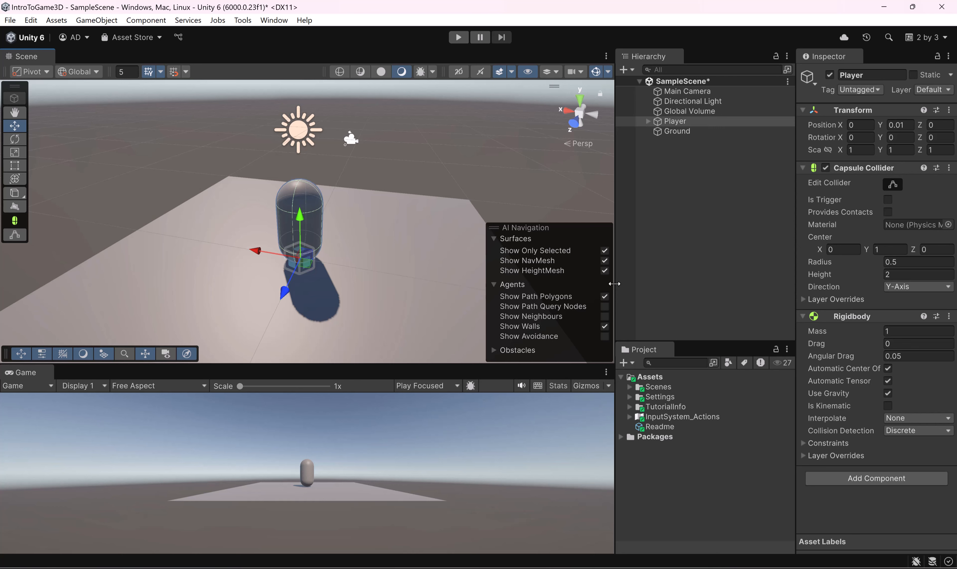
left_click_drag(614, 283, 563, 284)
left_click_drag(676, 341, 700, 255)
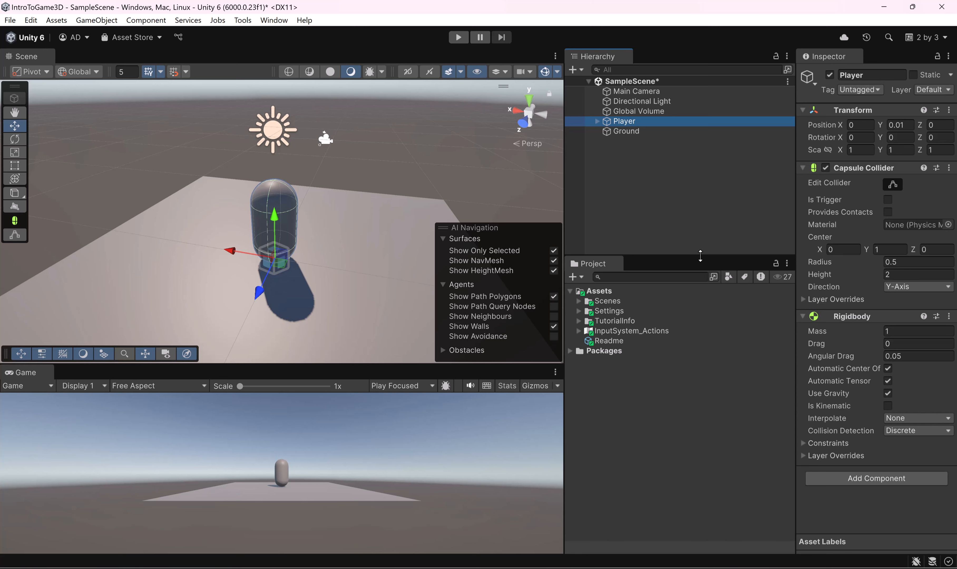
Step: Inspect the player capsule on the Ground plane from several angles and save SampleScene
left_click_drag(251, 215, 276, 209, "alt")
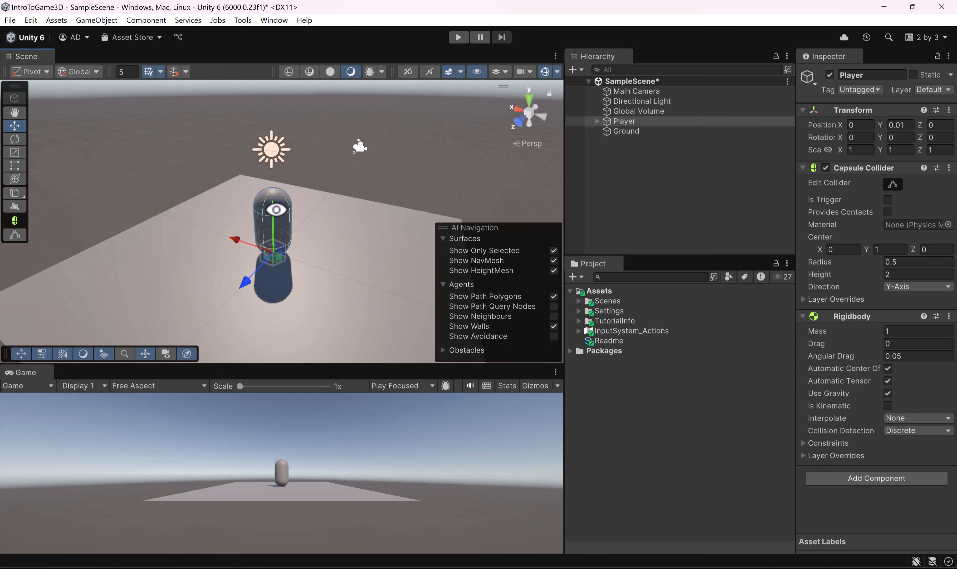
left_click_drag(276, 210, 321, 284, "alt")
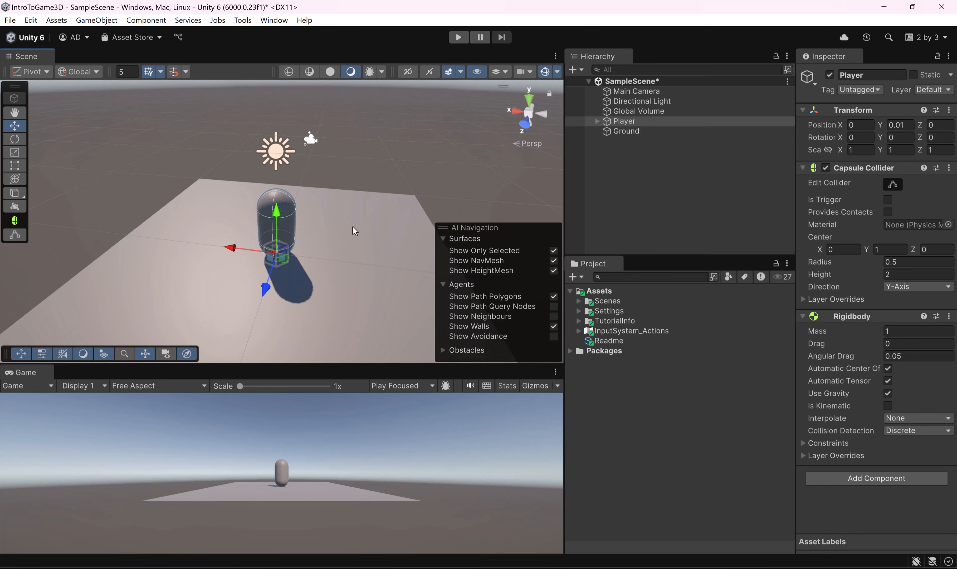
left_click_drag(241, 220, 316, 207, "alt")
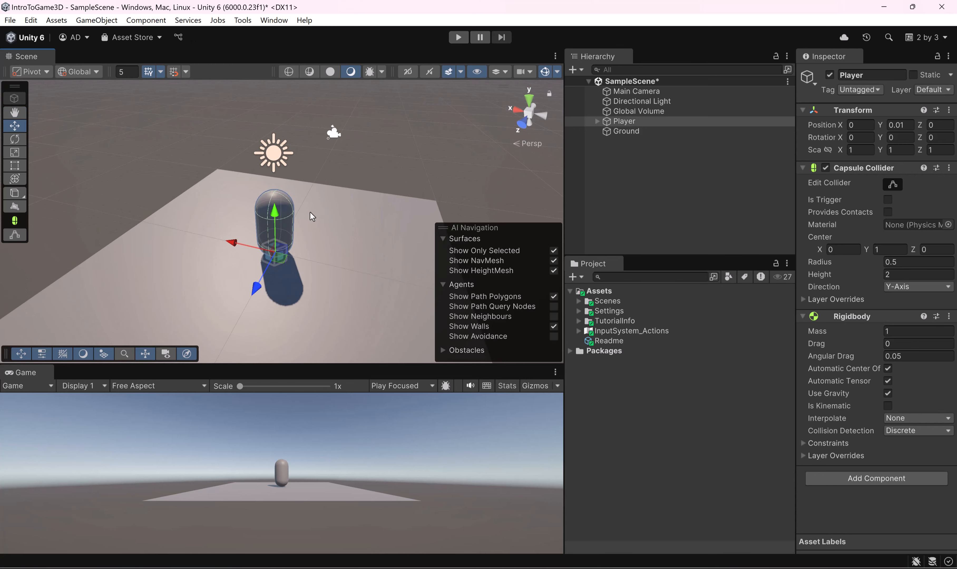
key("ctrl+s")
Step: Open Unity Version Control and review its pending changes and the incoming changes
left_click(280, 20)
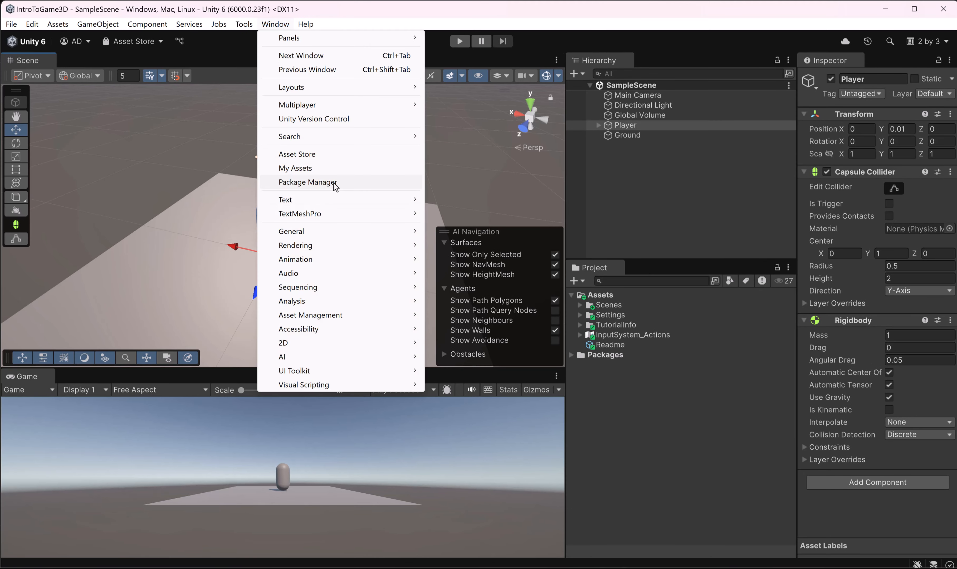
left_click(347, 122)
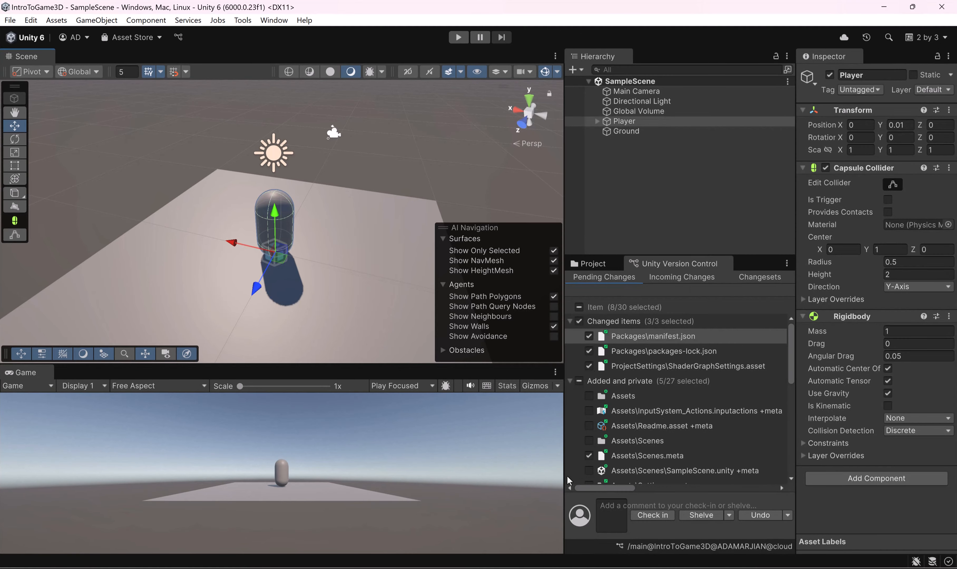
scroll(682, 394, "down", 5)
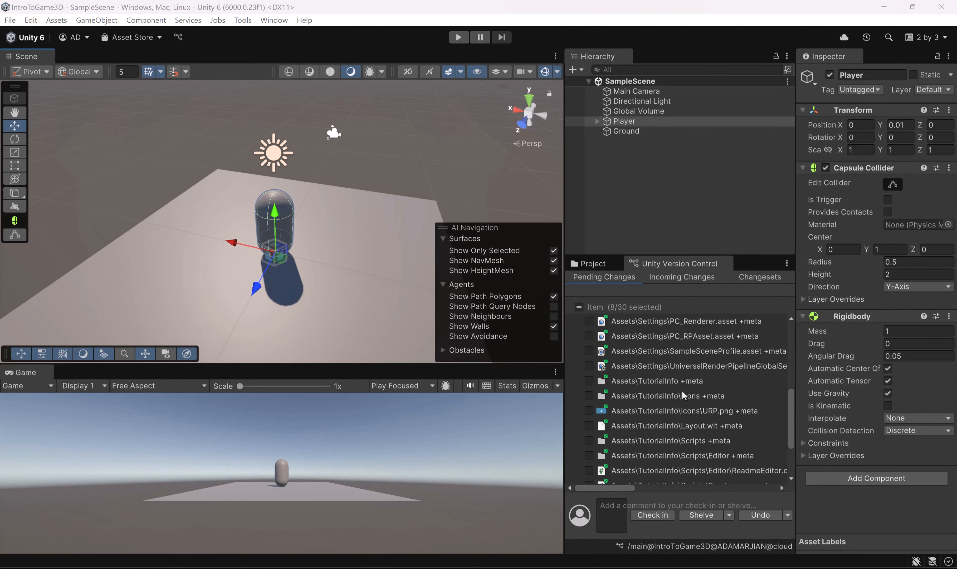
scroll(682, 390, "down", 2)
scroll(680, 427, "up", 8)
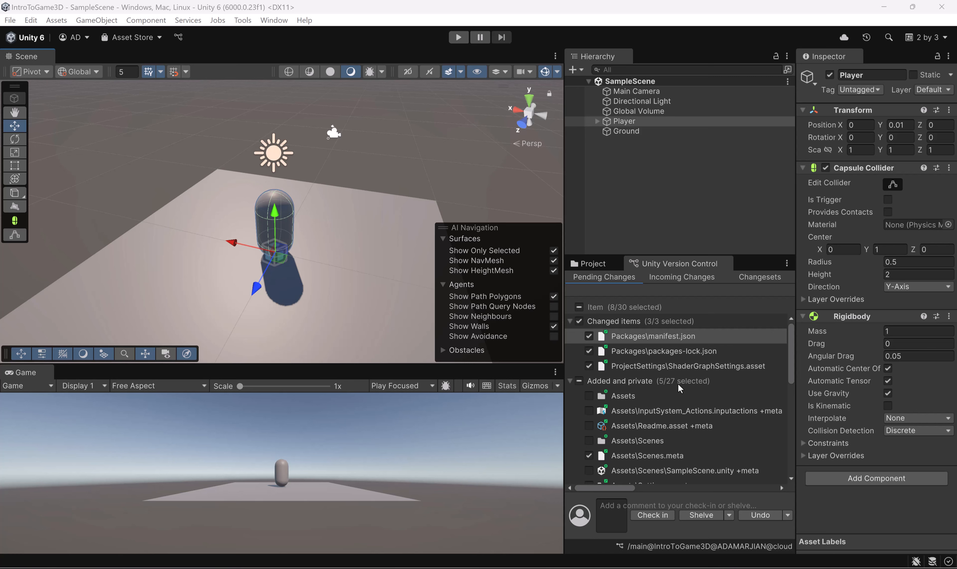
left_click(666, 278)
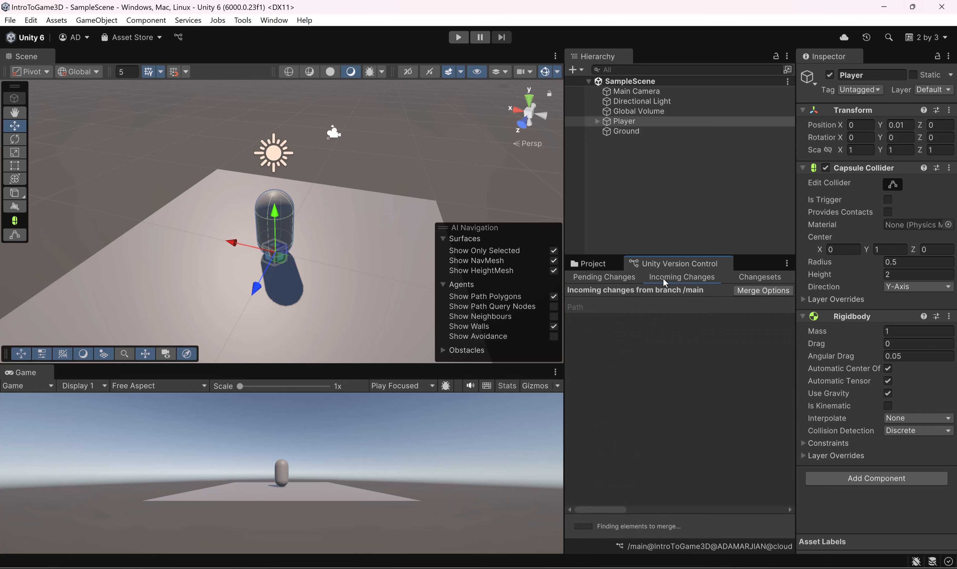
left_click(610, 275)
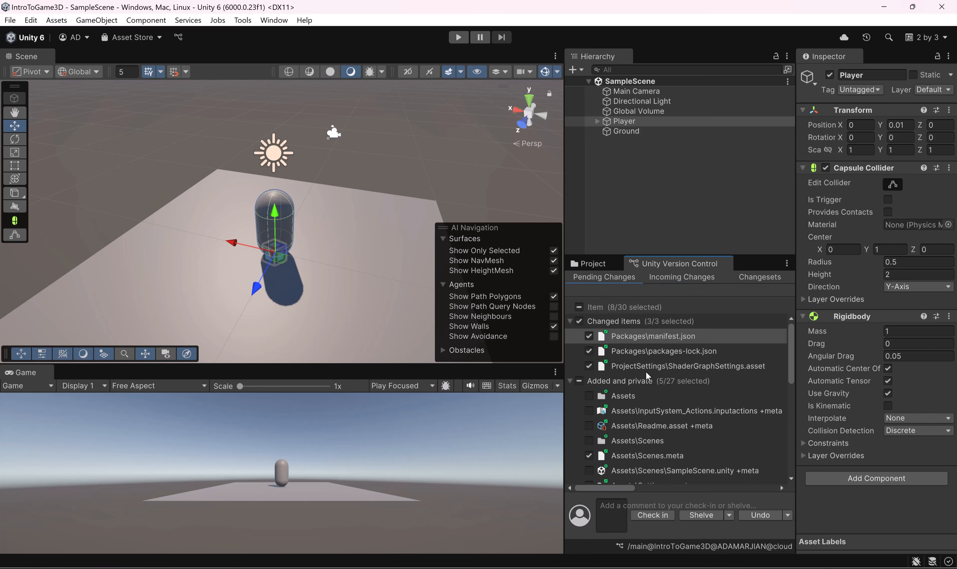
Step: Widen the version control area and check in the selected pending changes with the comment "Project Setup"
left_click(652, 515)
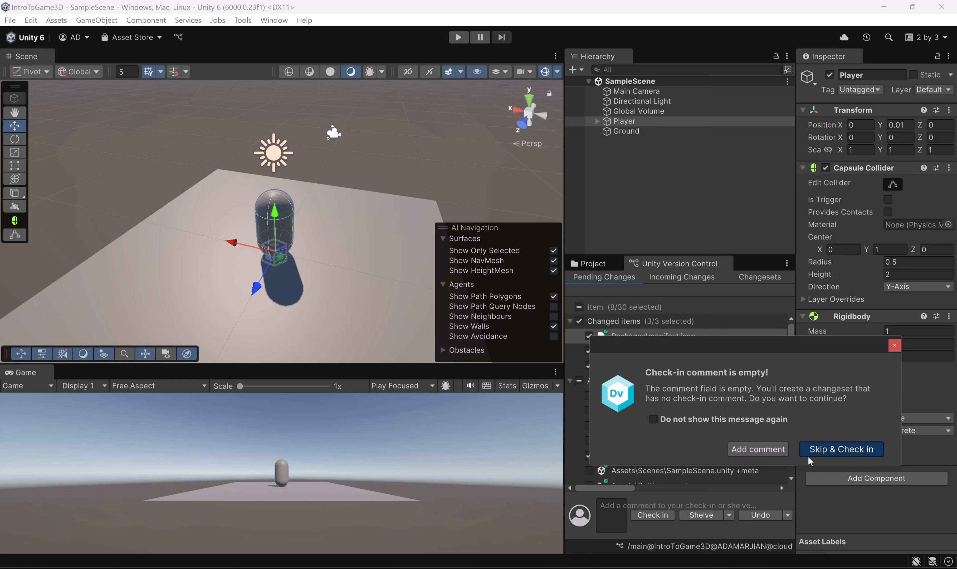
left_click(758, 447)
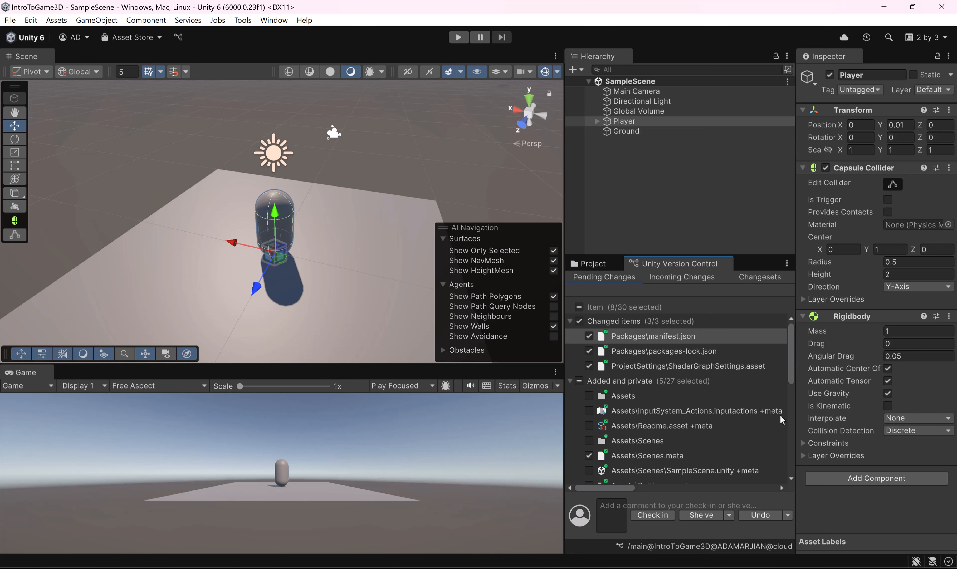
left_click_drag(796, 404, 895, 404)
left_click(675, 516)
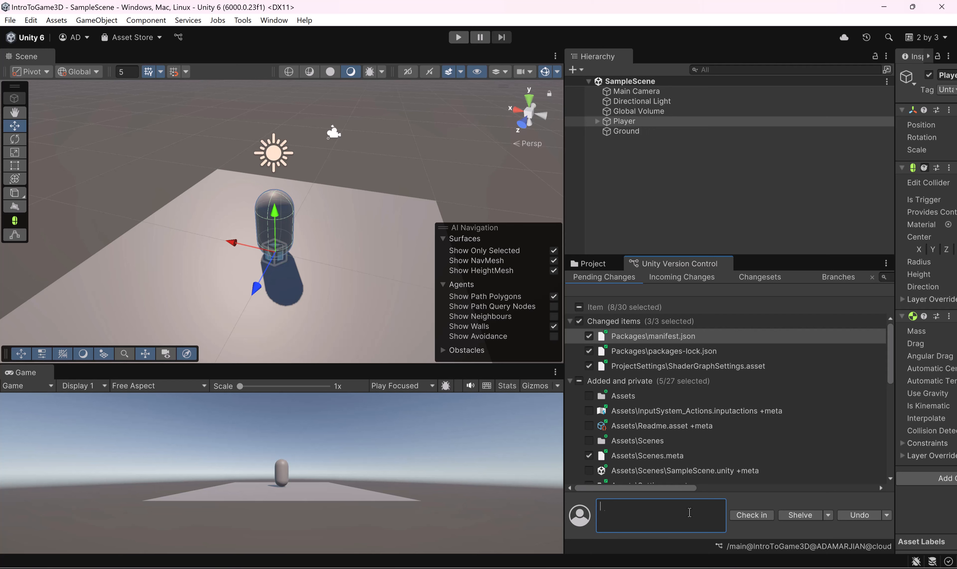
type("S")
type("Pr")
type("oject Set")
left_click(740, 514)
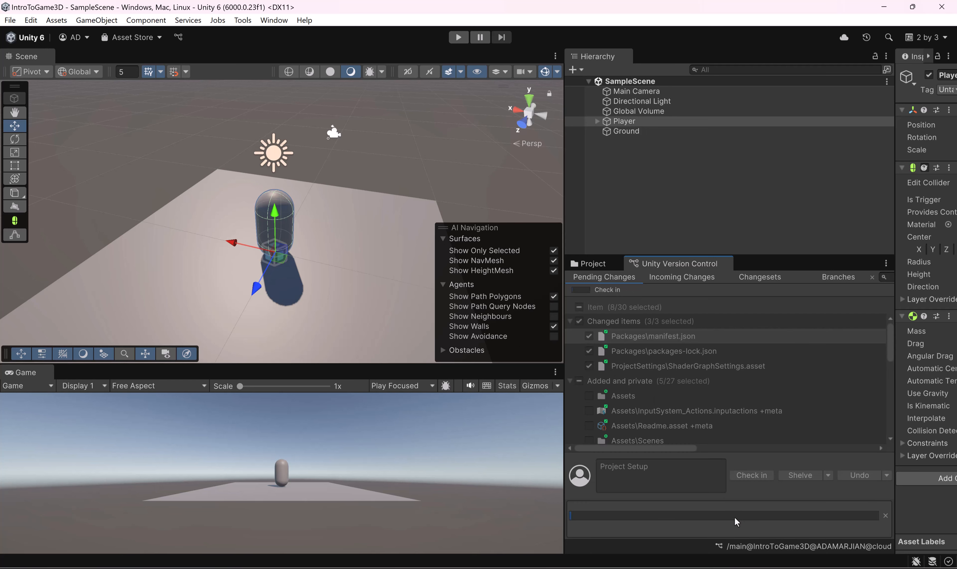
Step: Open the changeset history, give it room to show the comments, and examine the "Project Setup" changeset
left_click(760, 277)
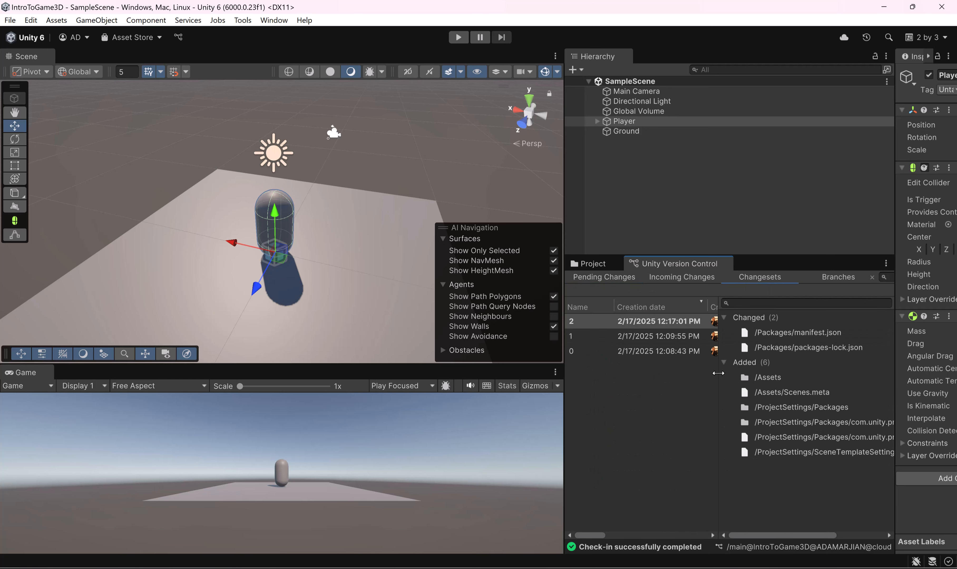
left_click_drag(565, 393, 390, 393)
left_click_drag(625, 383, 718, 383)
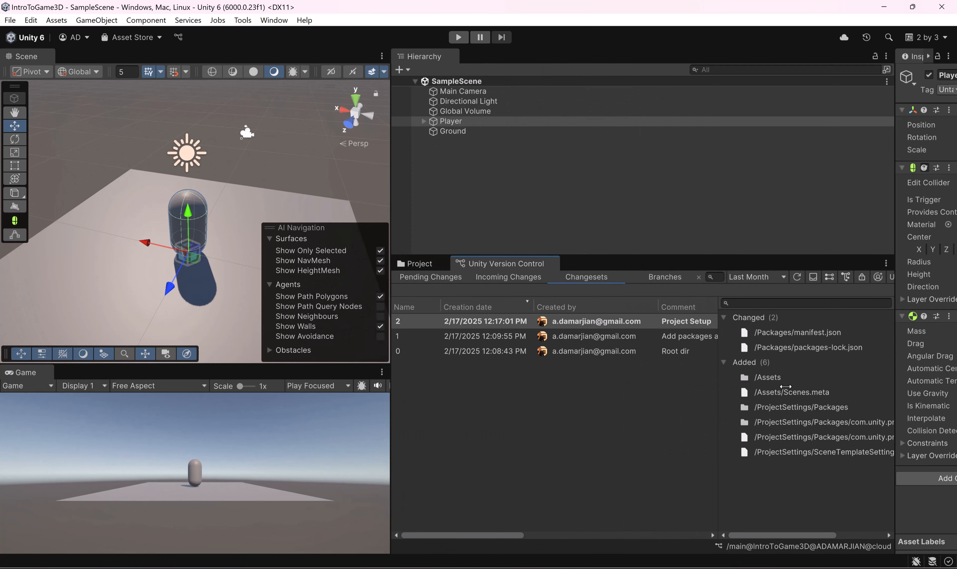
left_click(500, 321)
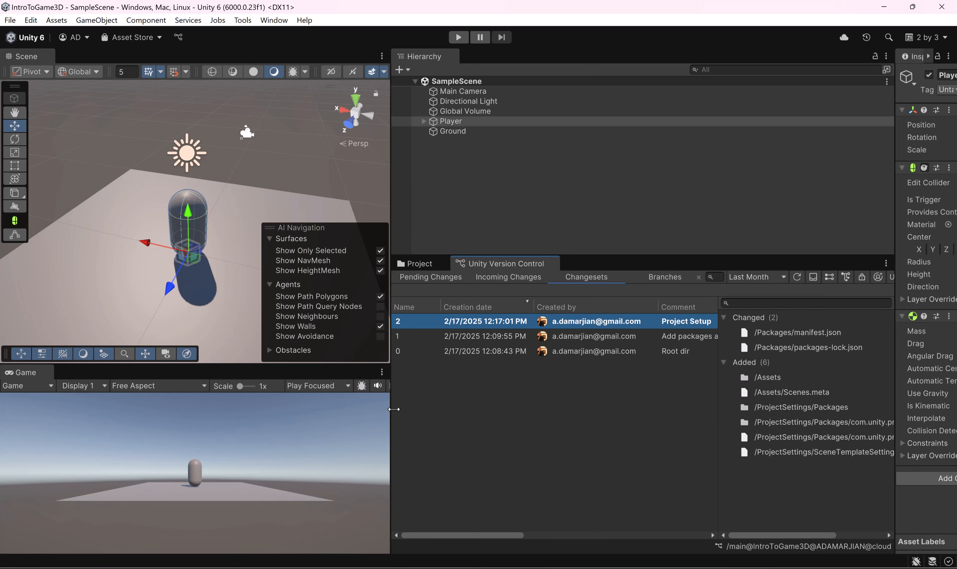
Step: Narrow the version control area, widen the Inspector, and return to the project's asset list
left_click_drag(390, 409, 581, 409)
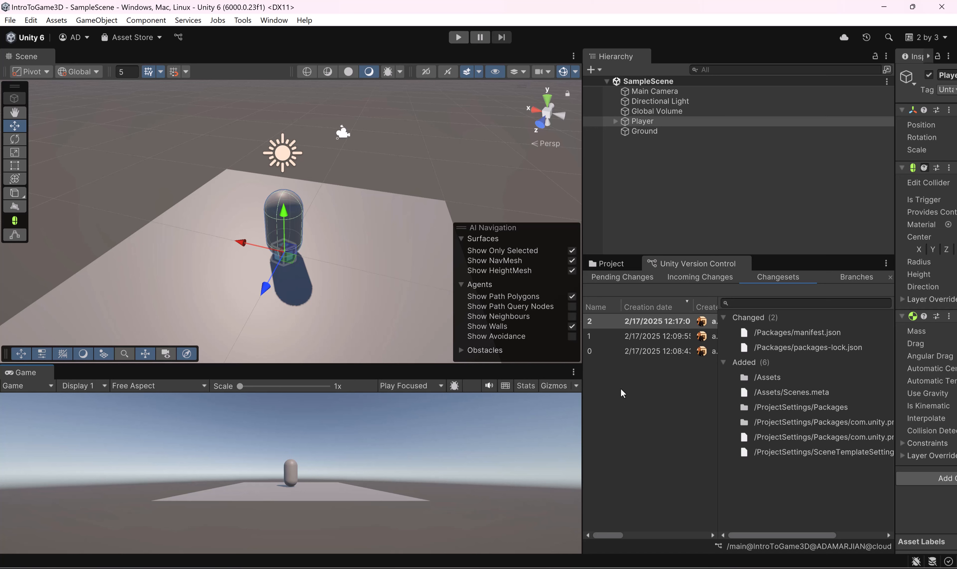
left_click_drag(894, 170, 803, 170)
left_click(598, 268)
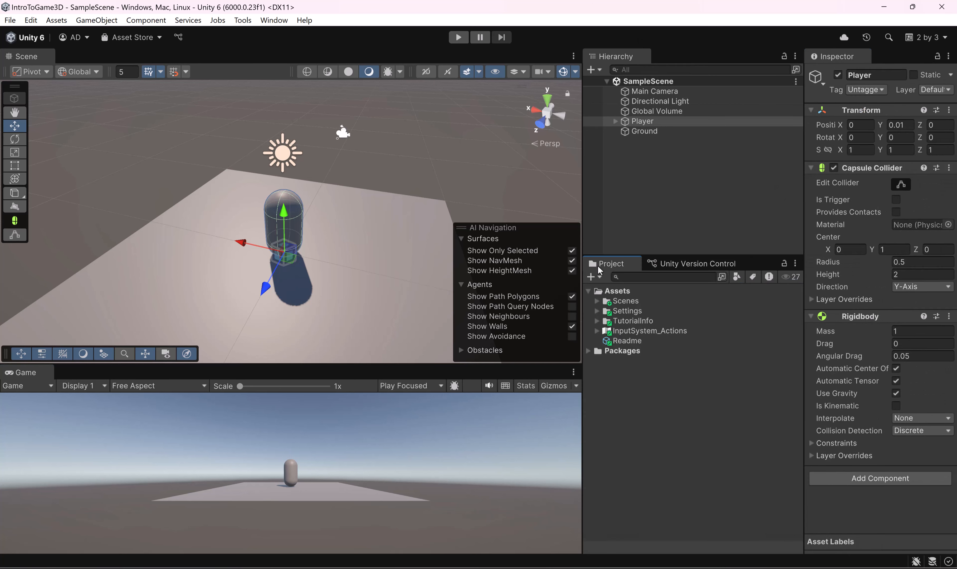
Step: Create a folder named _Scripts inside Assets
right_click(619, 290)
mouse_move(641, 212)
left_click(873, 213)
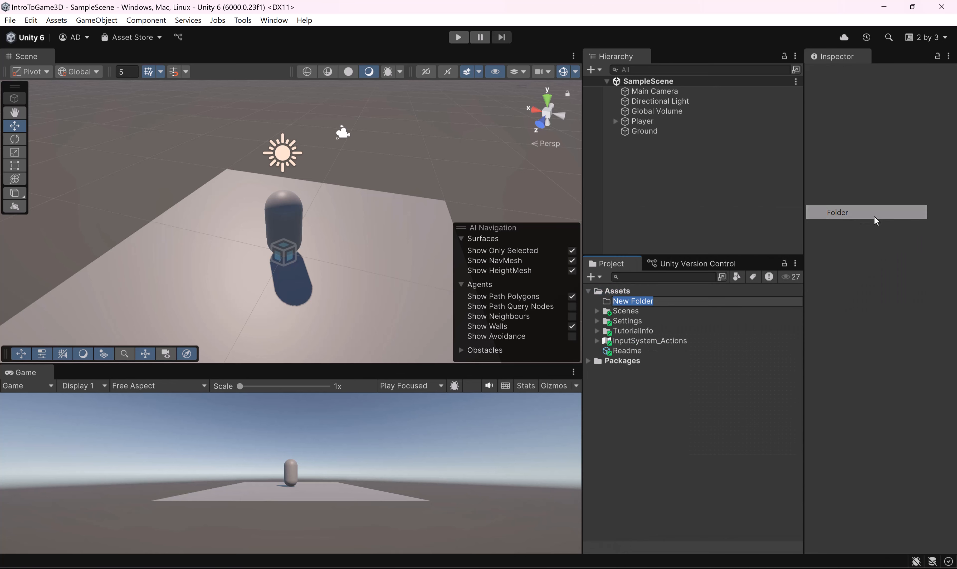
type("_Scripts")
key("Return")
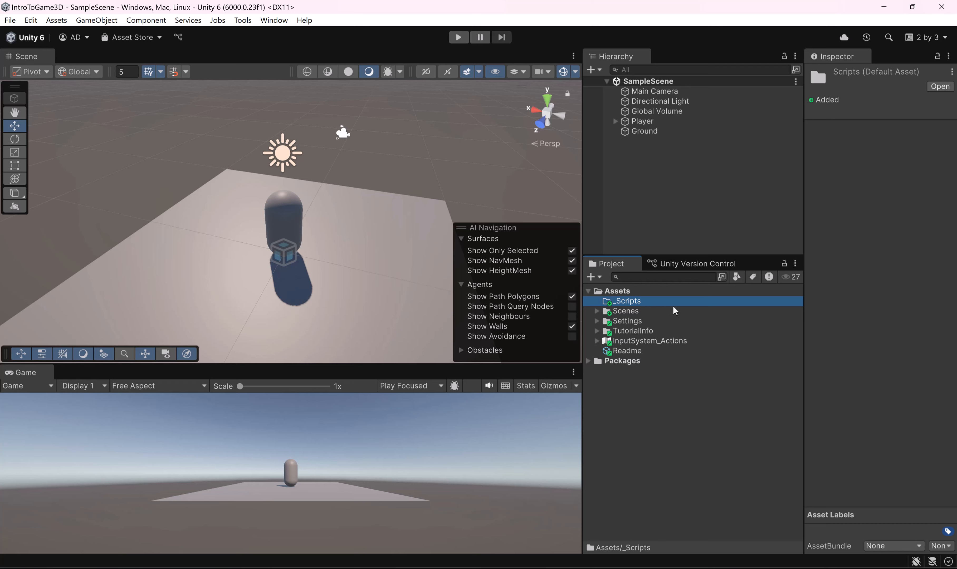
left_click_drag(280, 181, 316, 189, "alt")
left_click_drag(337, 256, 288, 220, "alt")
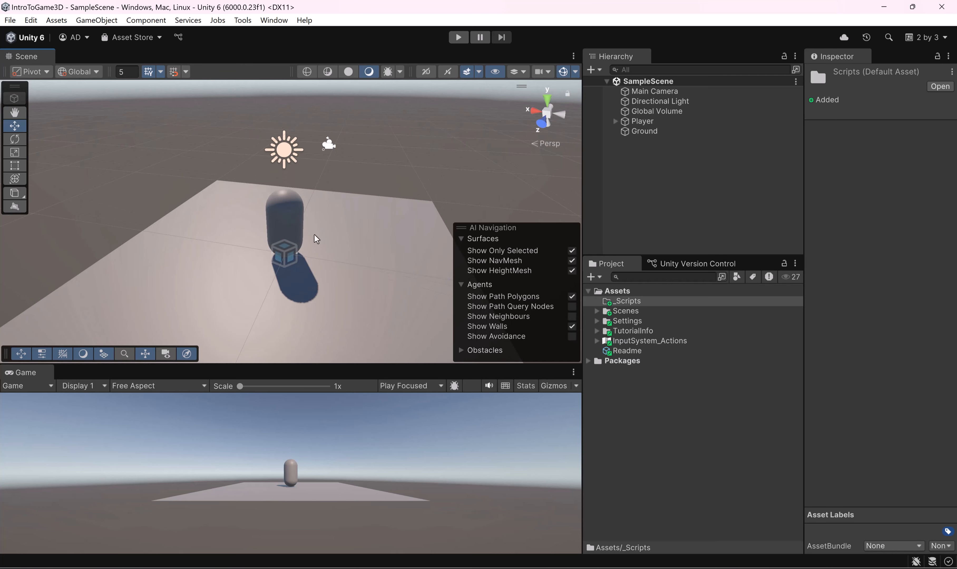
left_click(668, 122)
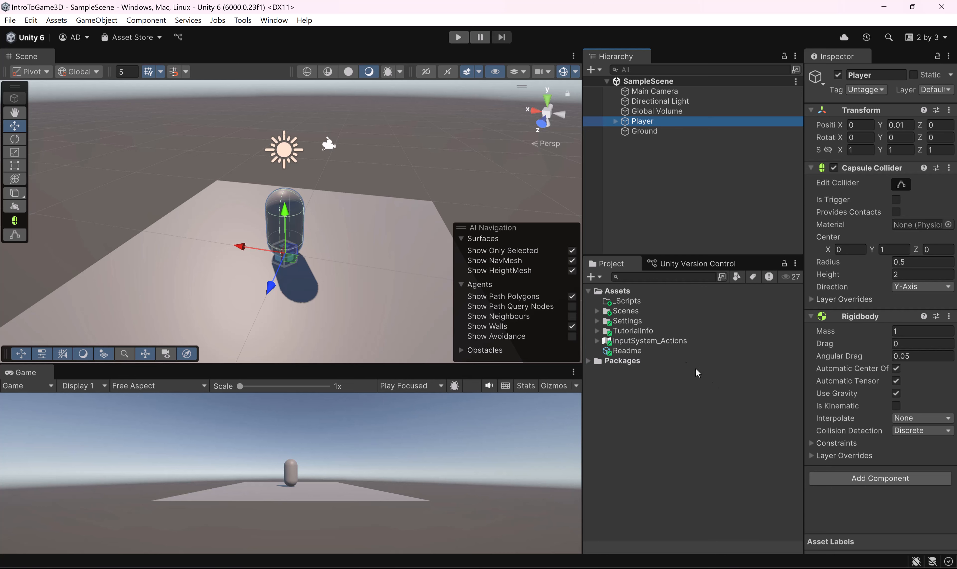
Step: Create a MonoBehaviour script named PlayerMovement in the _Scripts folder
right_click(634, 302)
mouse_move(704, 212)
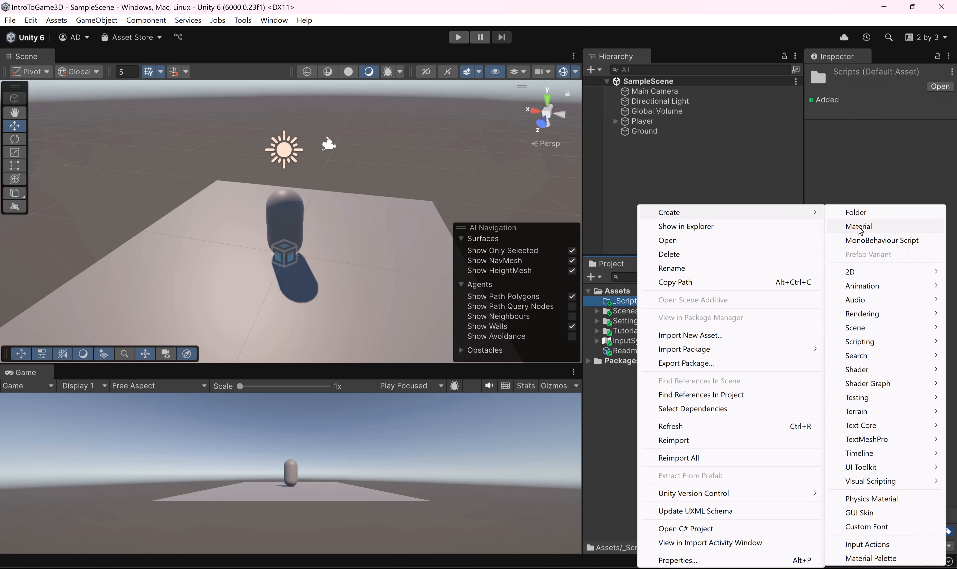
left_click(881, 240)
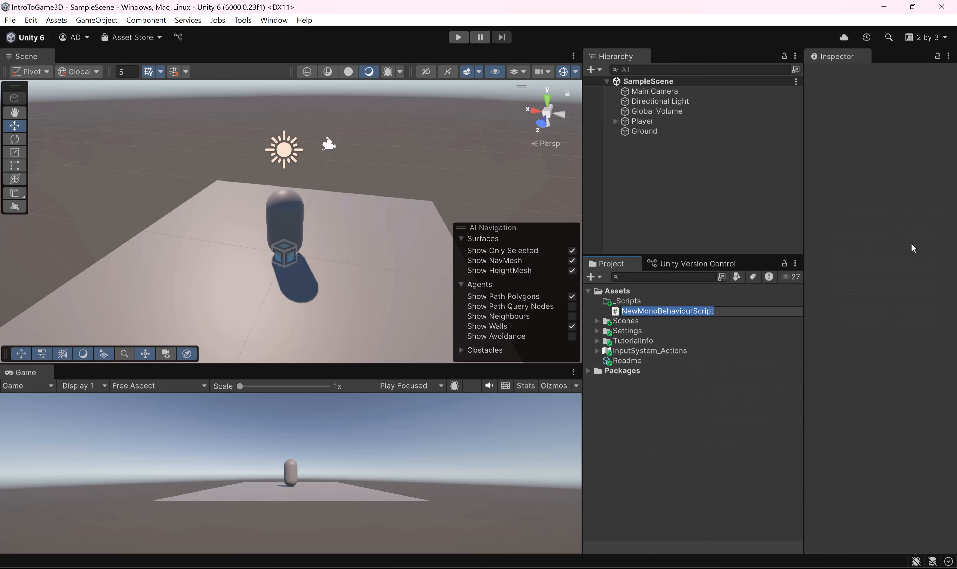
type("PlayerMovement")
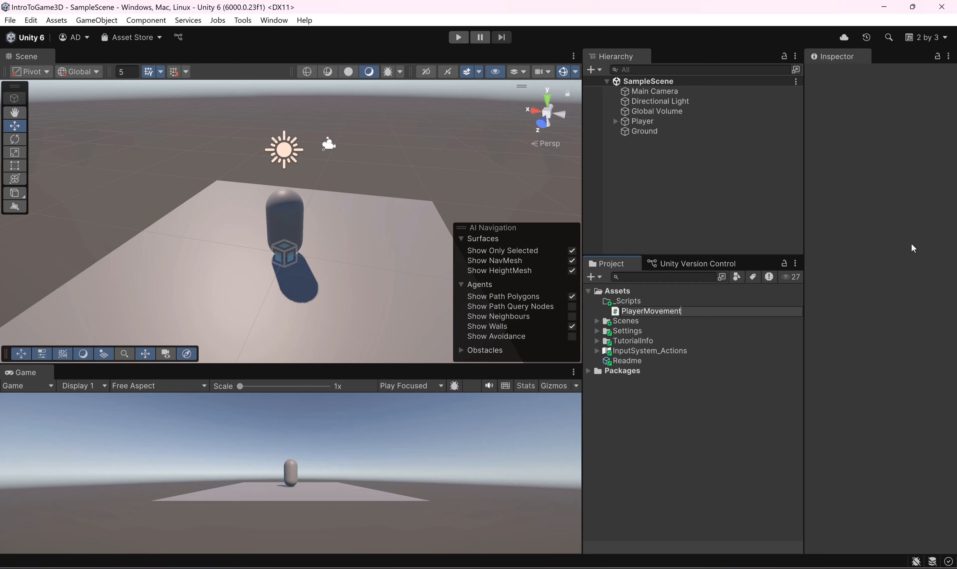
key("Return")
Step: Collapse the Player's Capsule Collider and Rigidbody components and attach the PlayerMovement script to the Player
left_click_drag(267, 238, 253, 265, "alt")
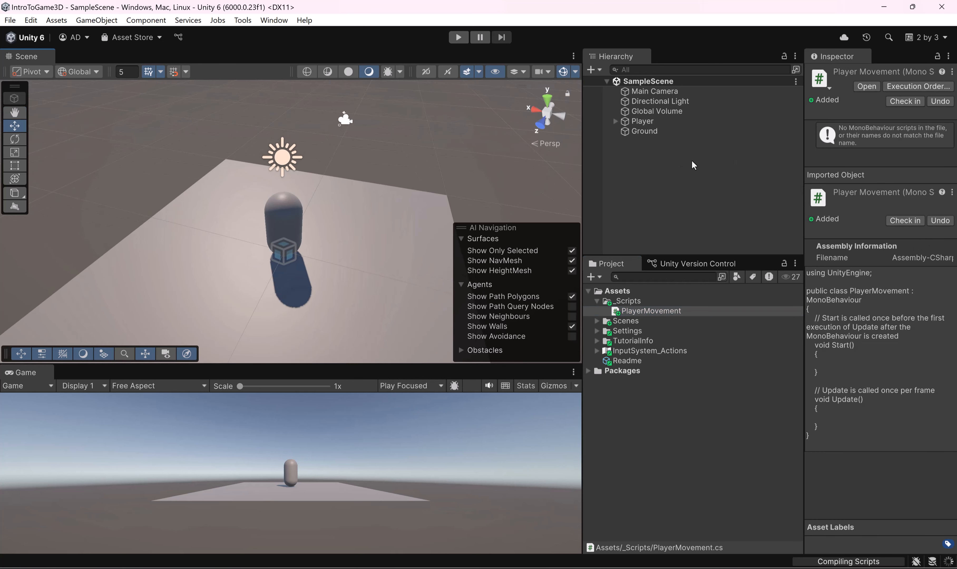
left_click_drag(582, 175, 534, 150)
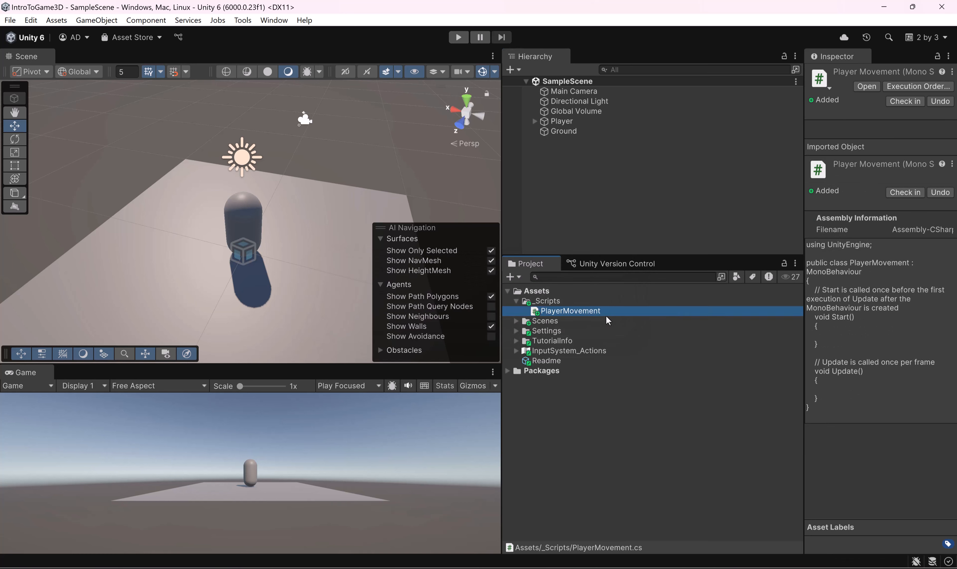
left_click(567, 121)
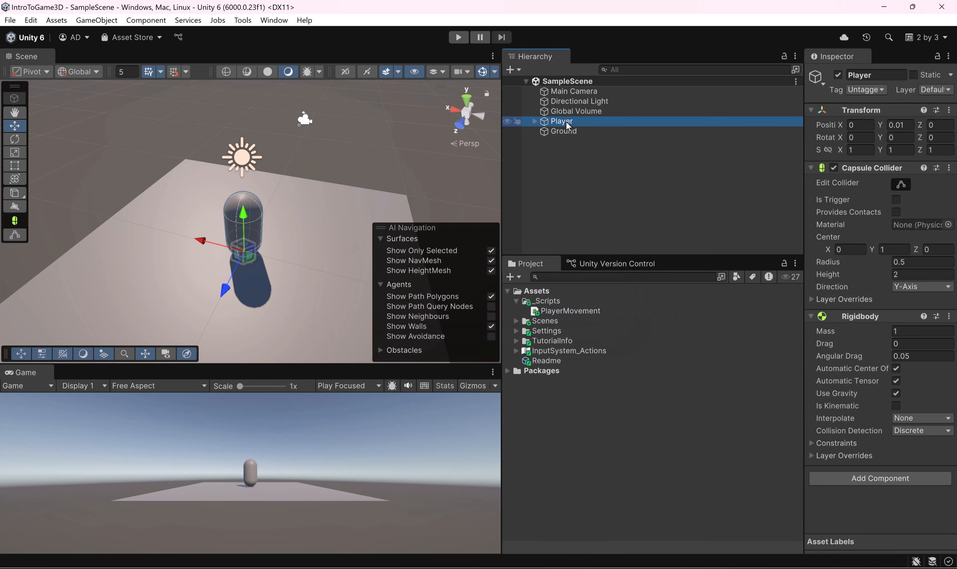
left_click(811, 167)
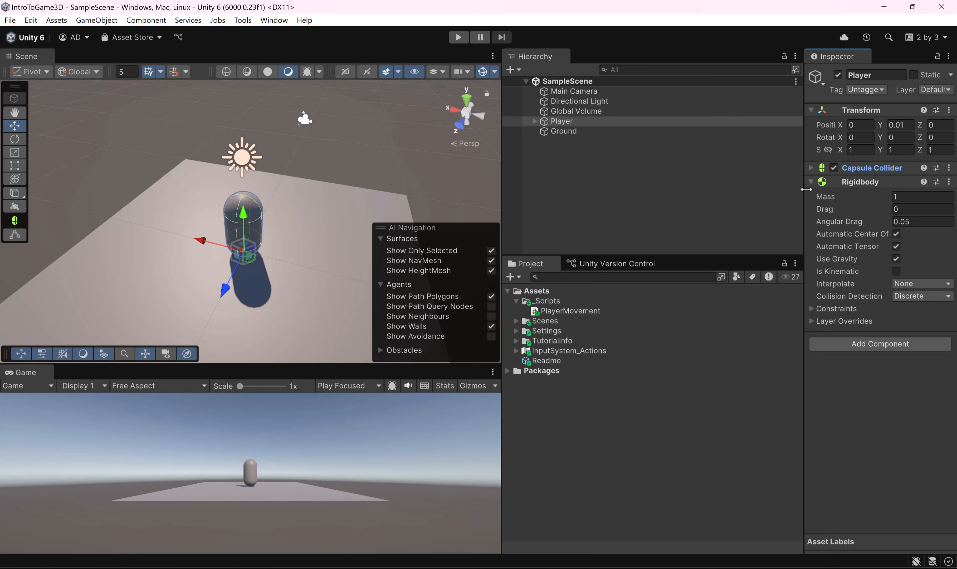
left_click(811, 182)
left_click_drag(569, 310, 869, 283)
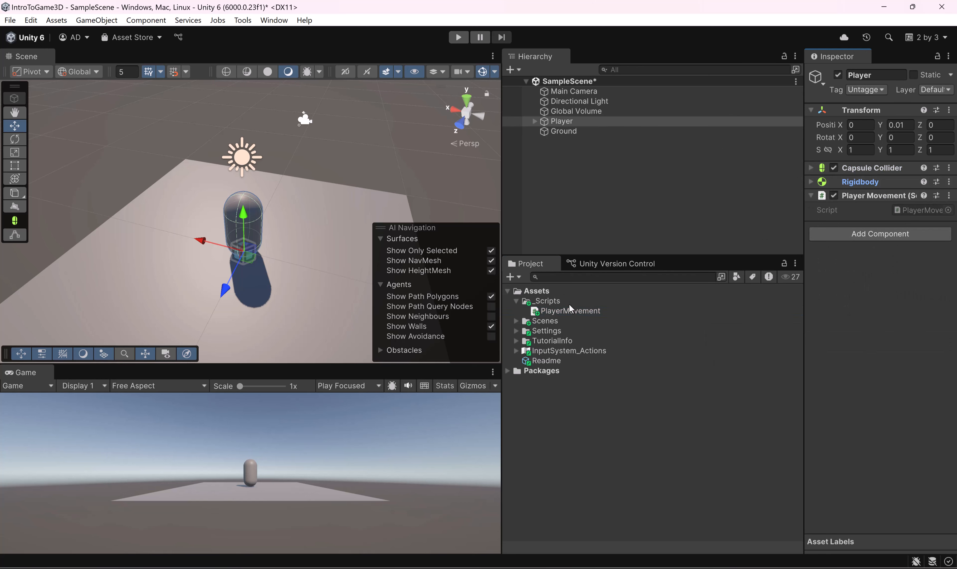
Step: Choose Rider 2024.1.2 as the external script editor in the External Tools preferences
left_click(31, 20)
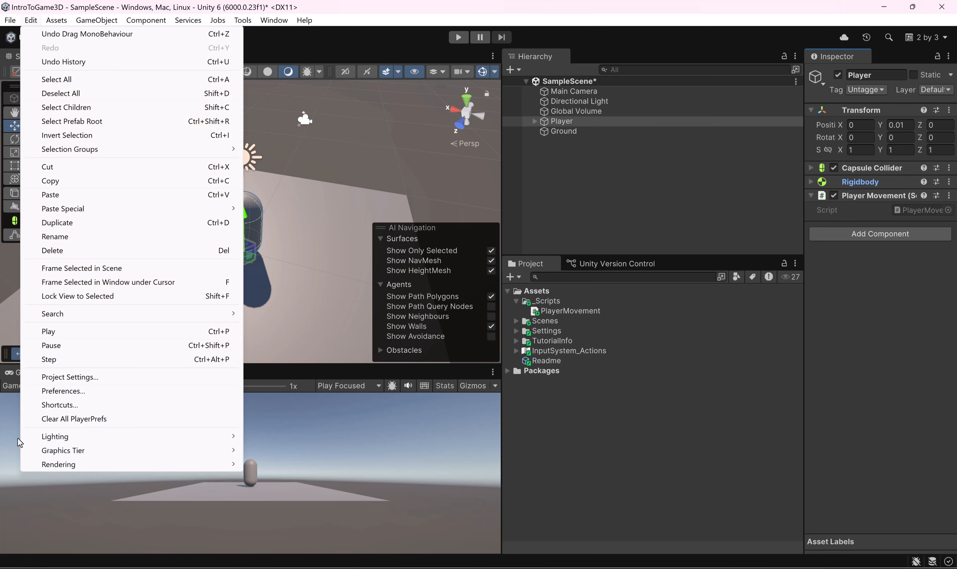
left_click(59, 391)
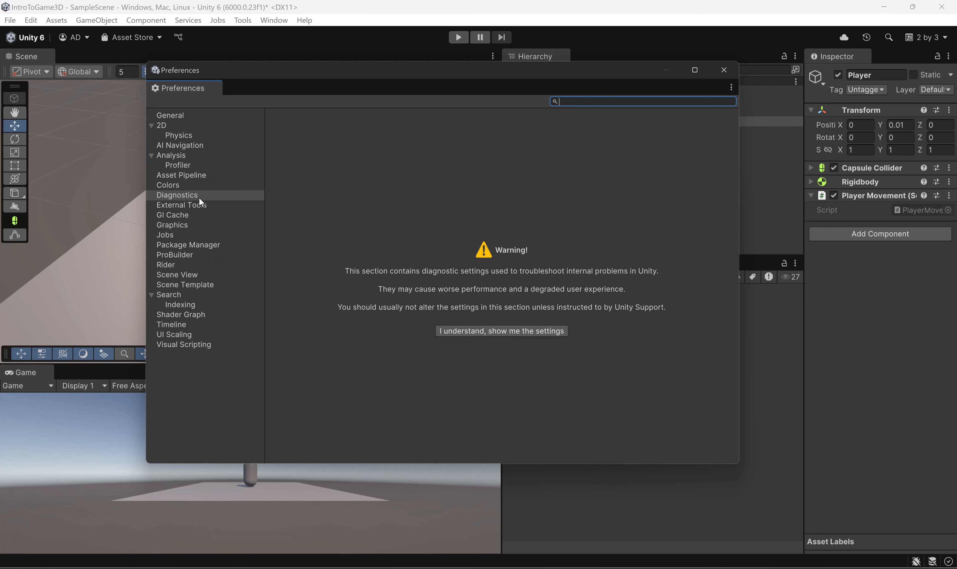
left_click(184, 205)
left_click(491, 136)
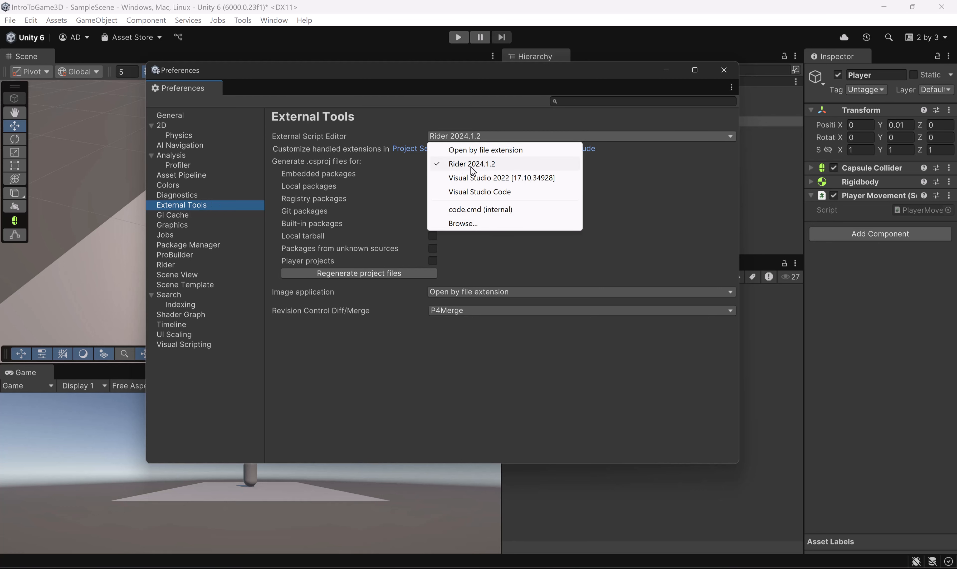
left_click(499, 169)
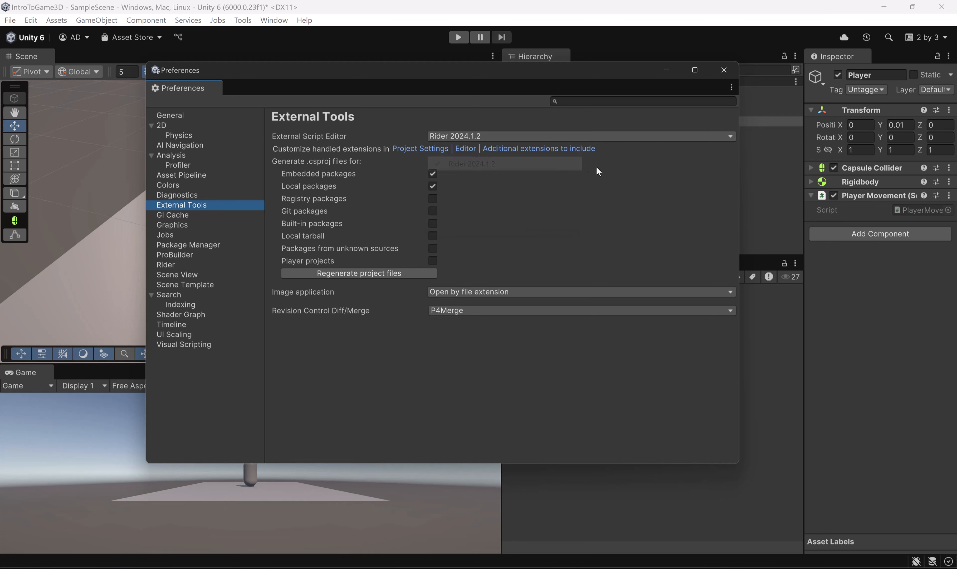
left_click(497, 139)
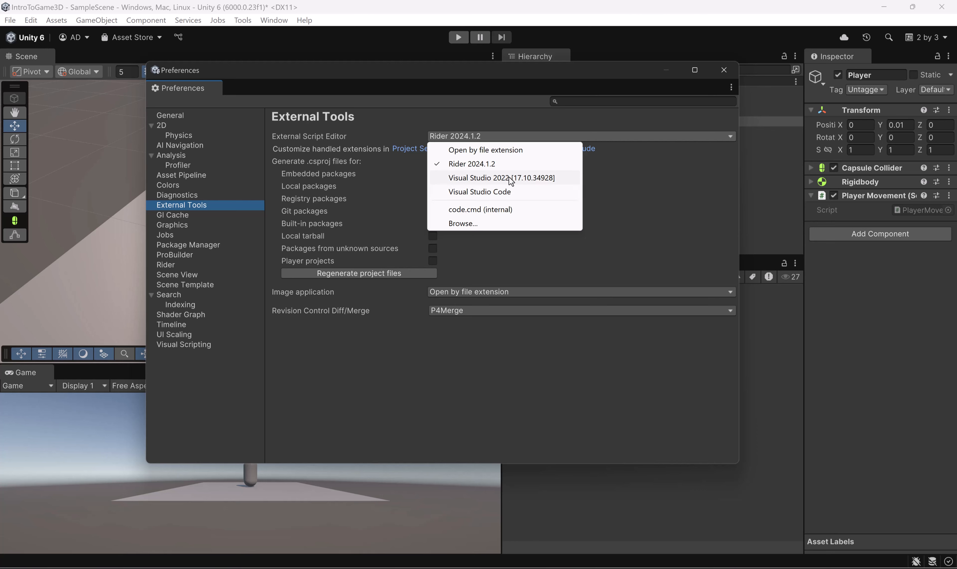
left_click(612, 187)
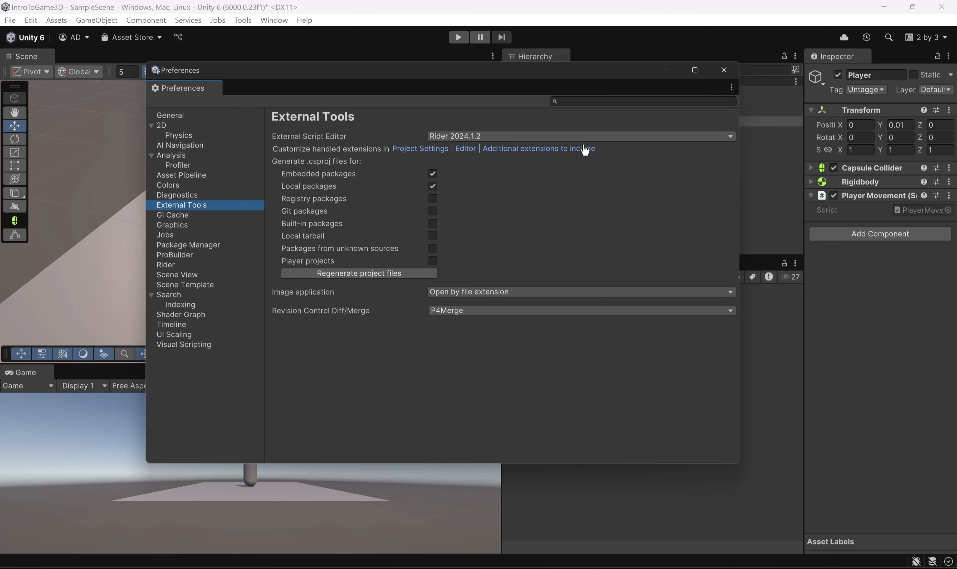
left_click(486, 136)
left_click(475, 167)
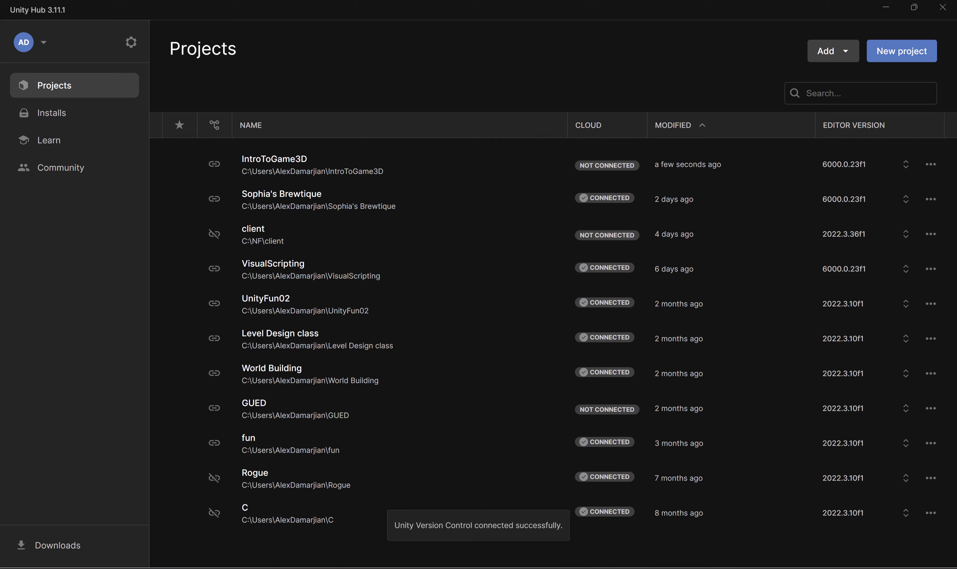
Step: Switch to Unity Hub, check the modules available for the Unity 6 (6000.0.23f1) install, and close both the Hub and the preferences
left_click(58, 118)
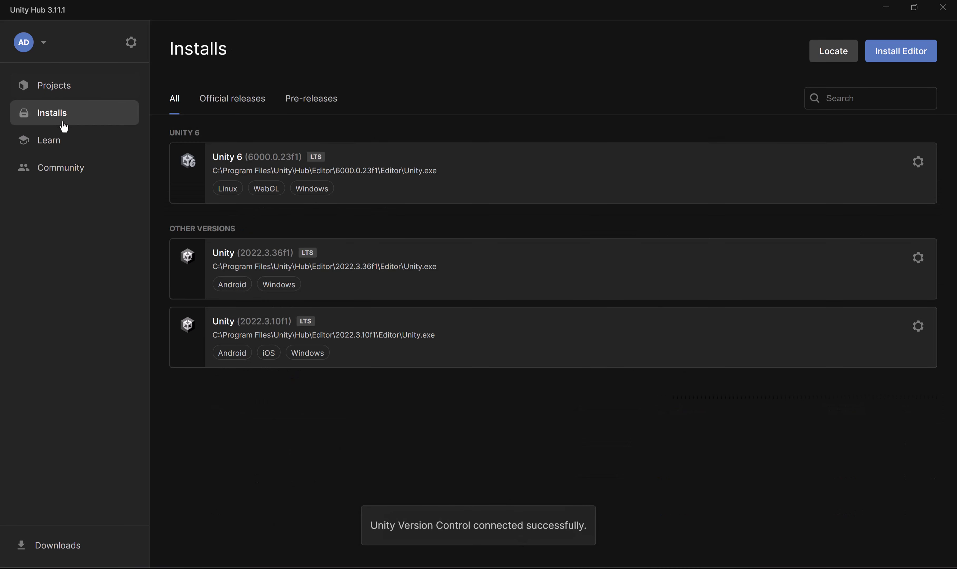
left_click(918, 162)
left_click(822, 175)
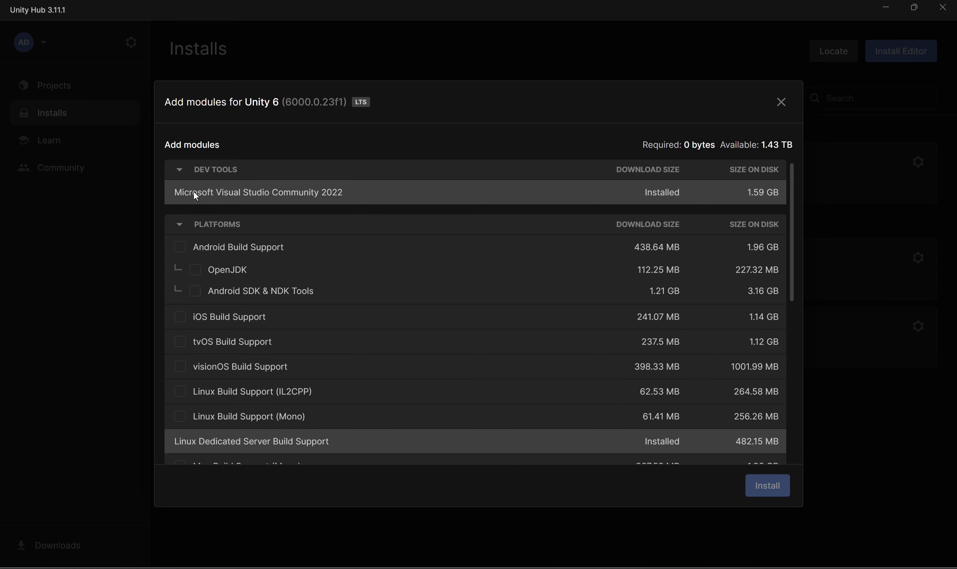
left_click(781, 103)
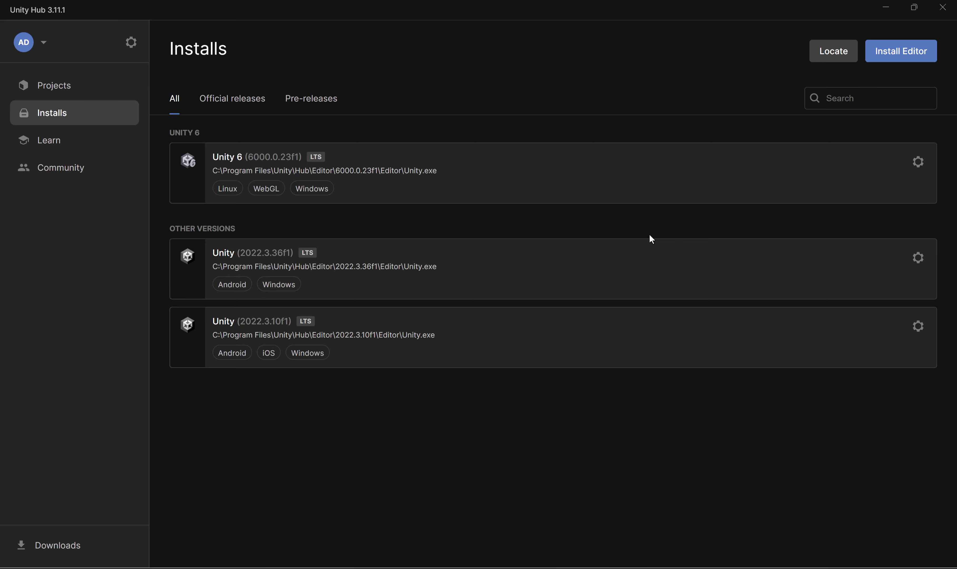
left_click(942, 7)
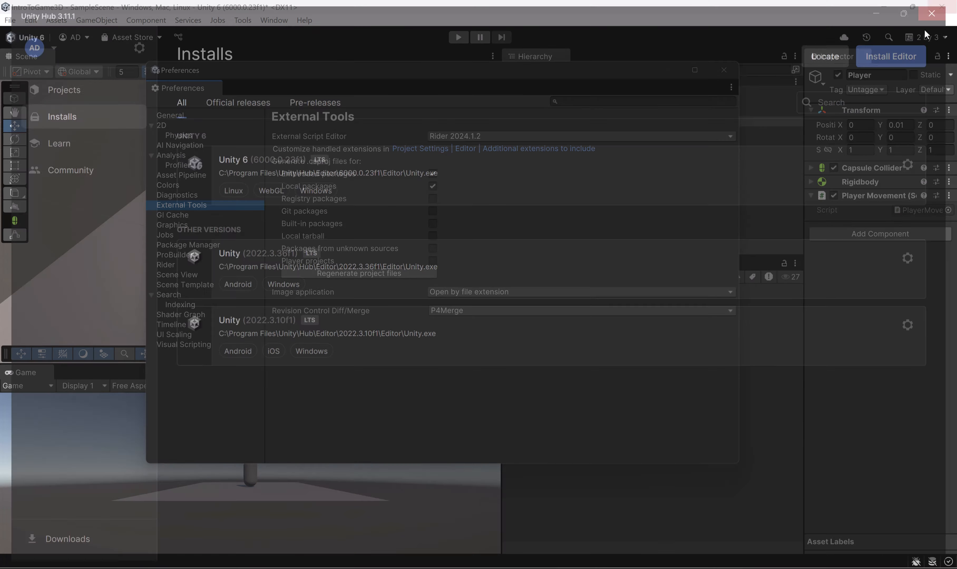
left_click(723, 70)
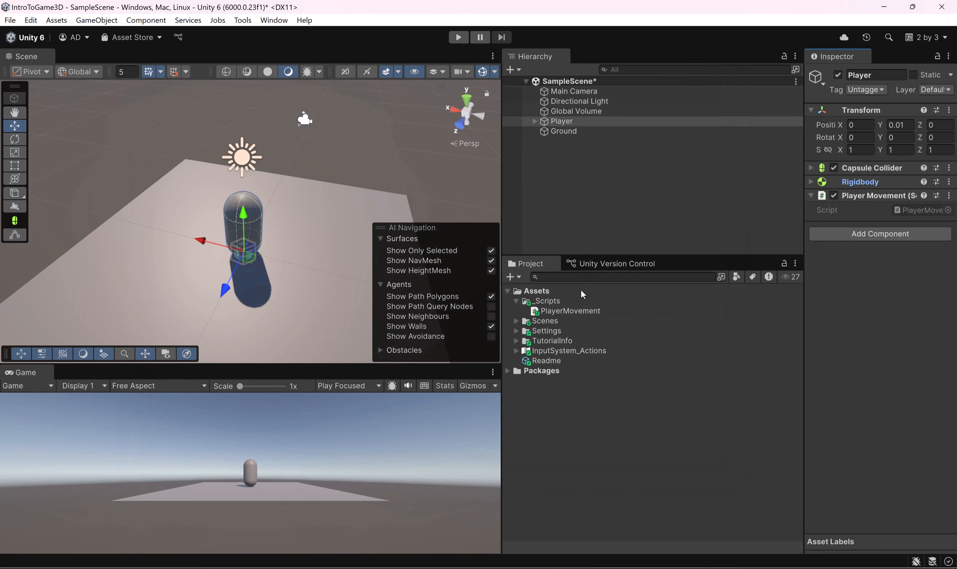
Step: Open the PlayerMovement script in Rider and enlarge the code font to 23 pt
double_click(566, 310)
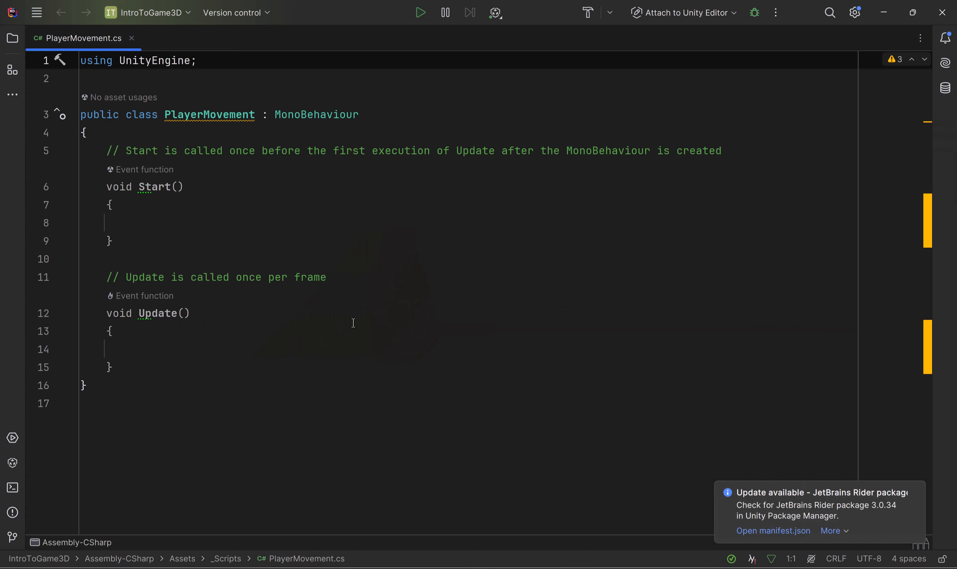
scroll(286, 326, "up", 5, "ctrl")
scroll(312, 314, "up", 2)
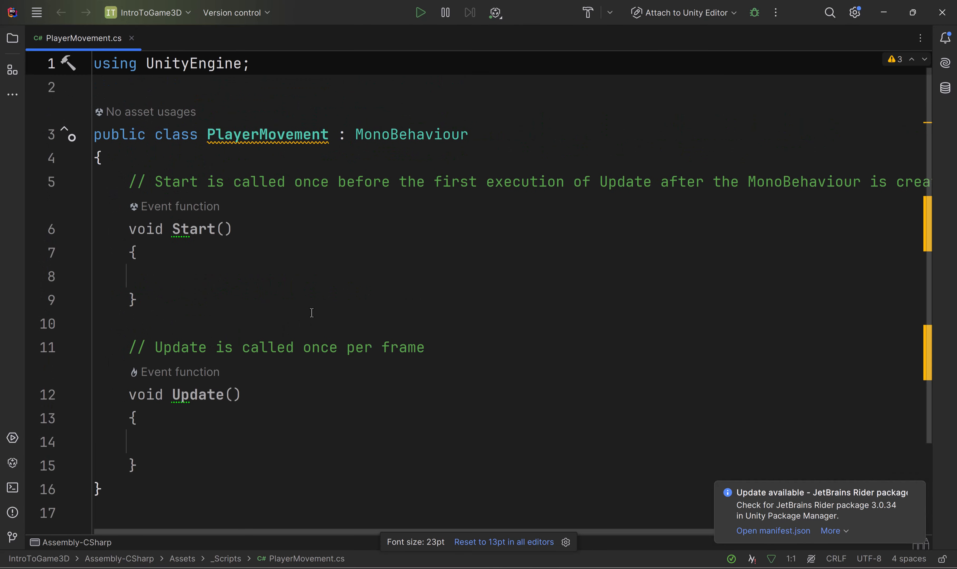
Step: Delete the comment lines above the Start and Update methods in PlayerMovement.cs
left_click(129, 180)
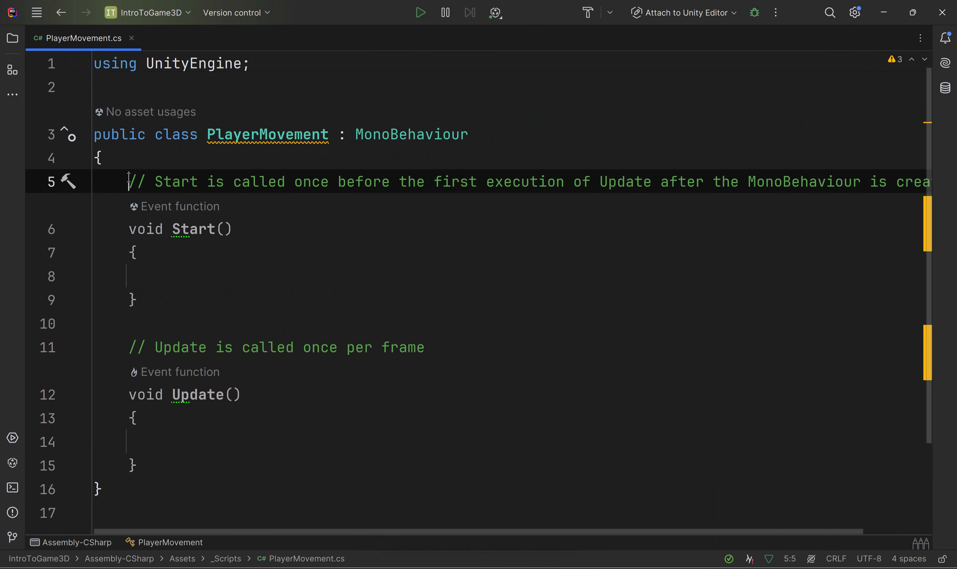
key("ctrl+x")
left_click(130, 323)
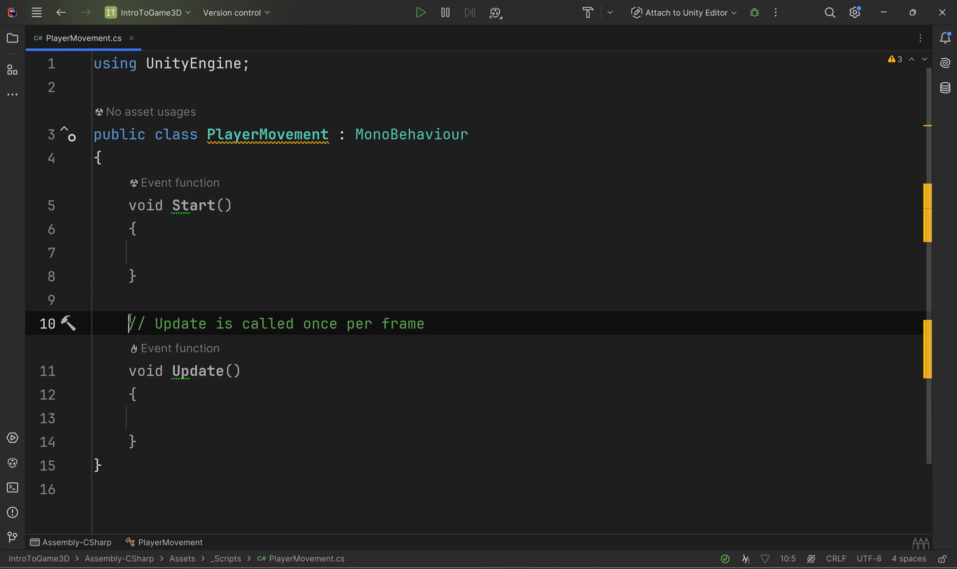
key("ctrl+x")
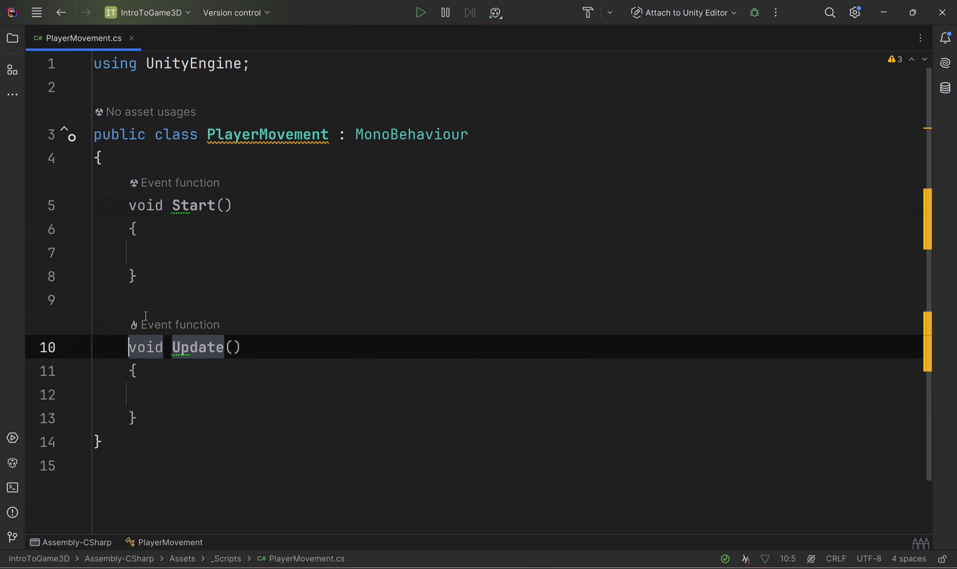
Step: Examine the Start and Update method blocks in the PlayerMovement class
left_click(227, 268)
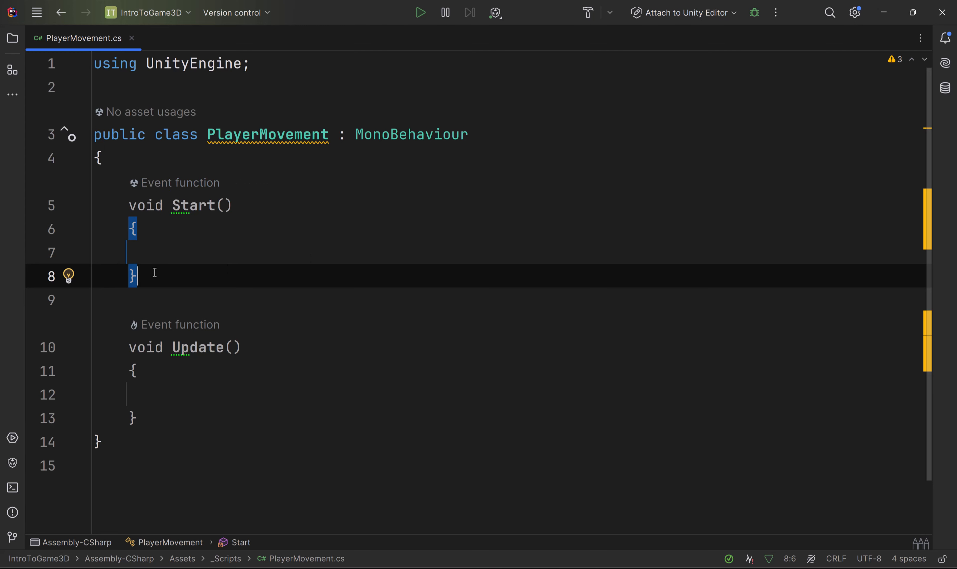
left_click_drag(153, 273, 146, 205)
left_click_drag(144, 416, 111, 347)
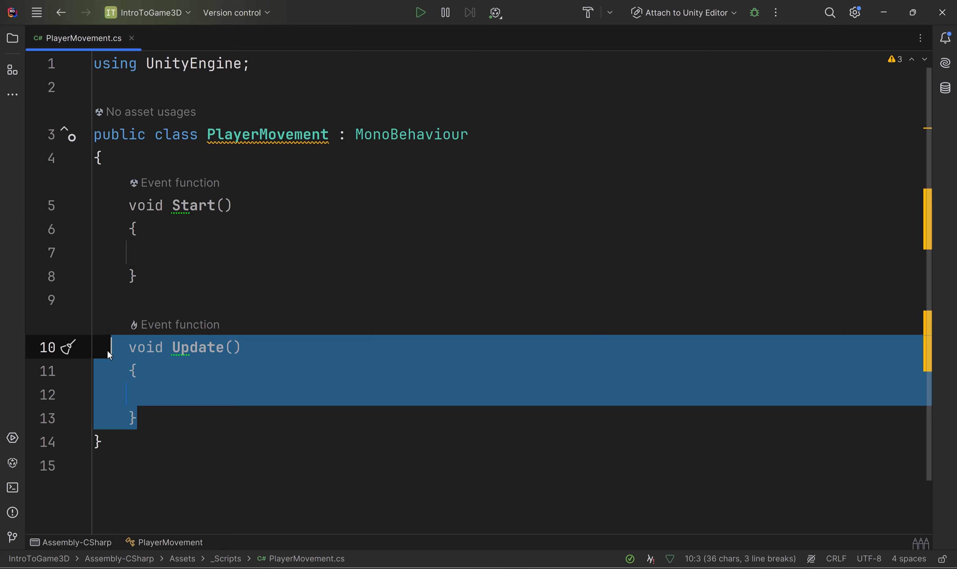
Step: Examine the Start method's void return type, name, parentheses and braced body, along with the signature of the Update method
left_click(193, 271)
left_click(195, 253)
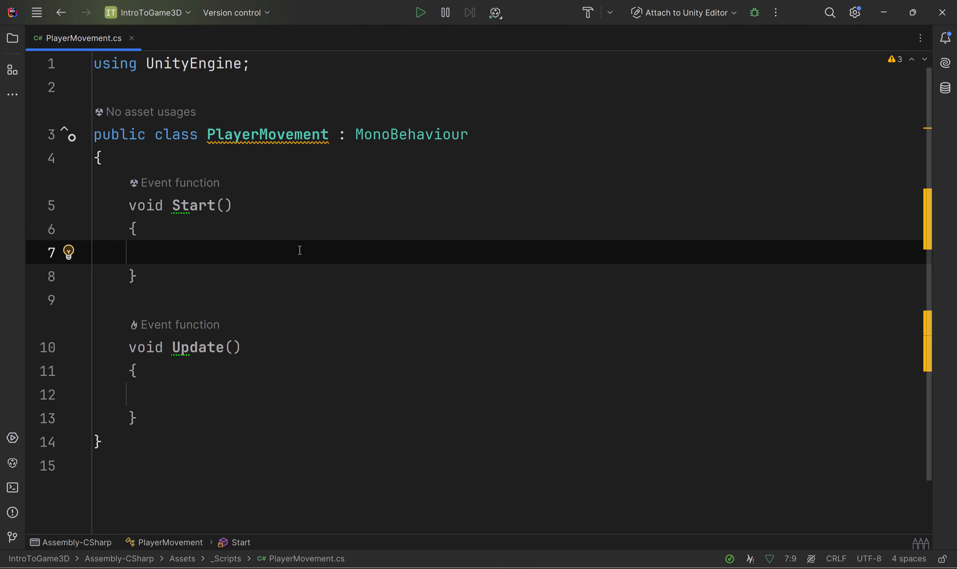
left_click(186, 395)
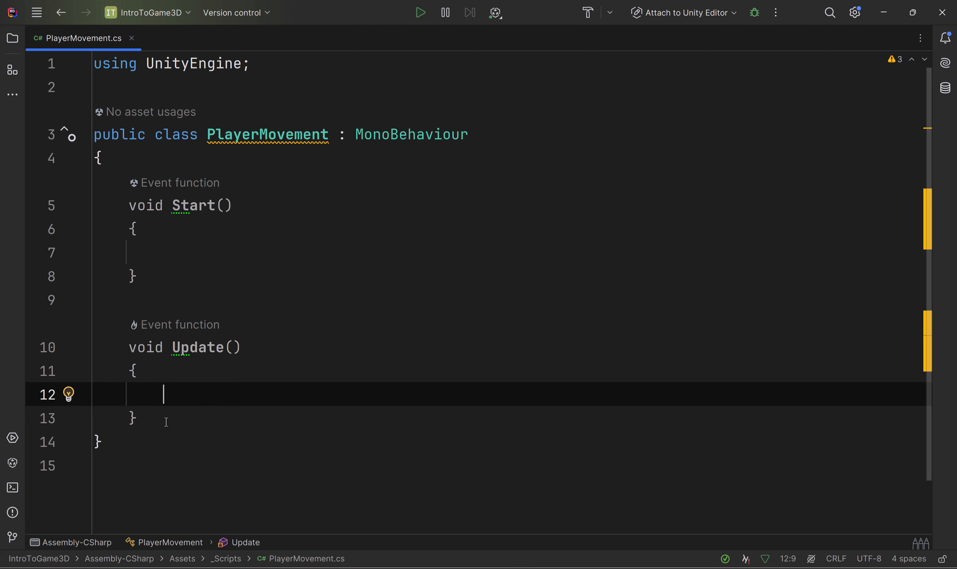
left_click_drag(166, 421, 140, 357)
left_click(155, 257)
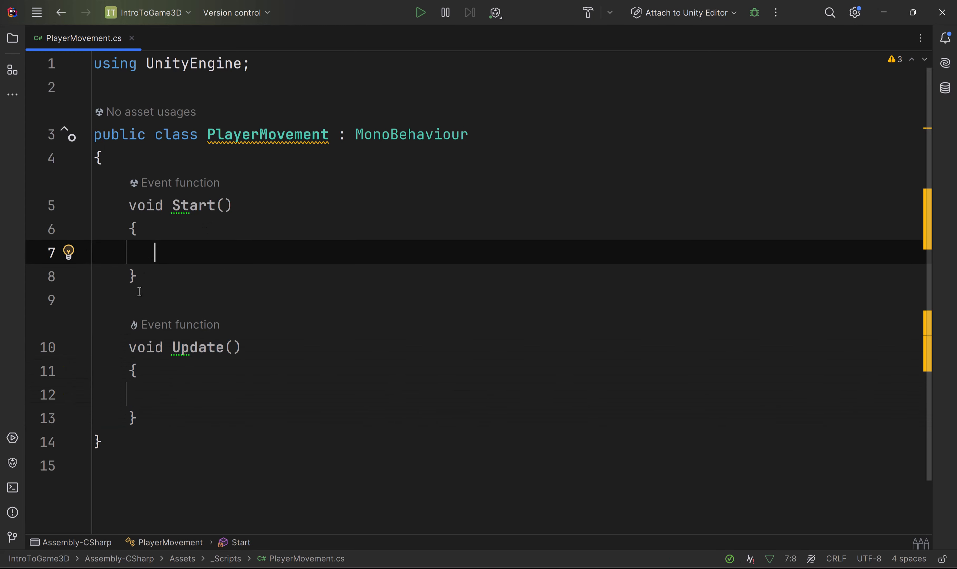
left_click_drag(128, 298, 128, 202)
left_click(142, 209)
double_click(142, 210)
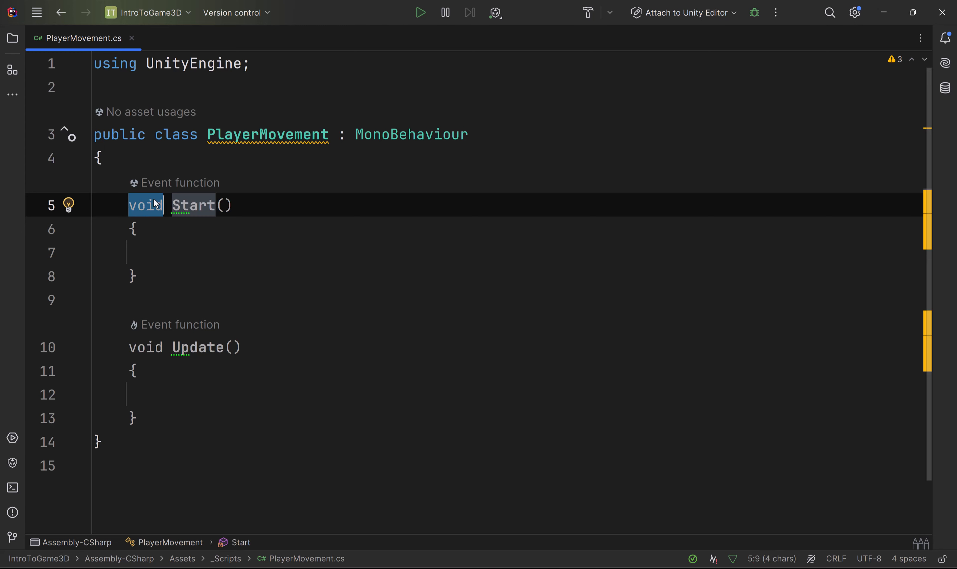
left_click(240, 208)
double_click(185, 206)
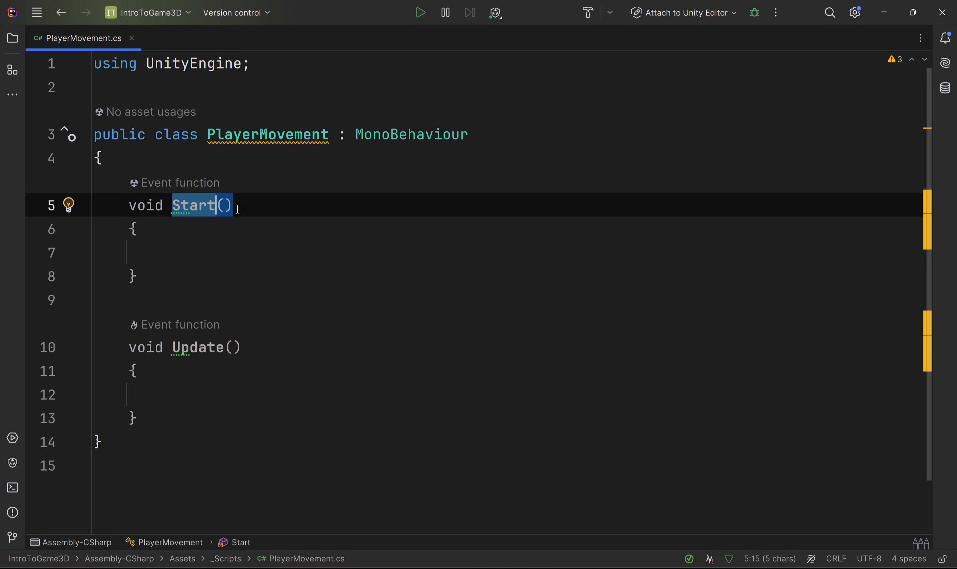
left_click_drag(238, 206, 218, 205)
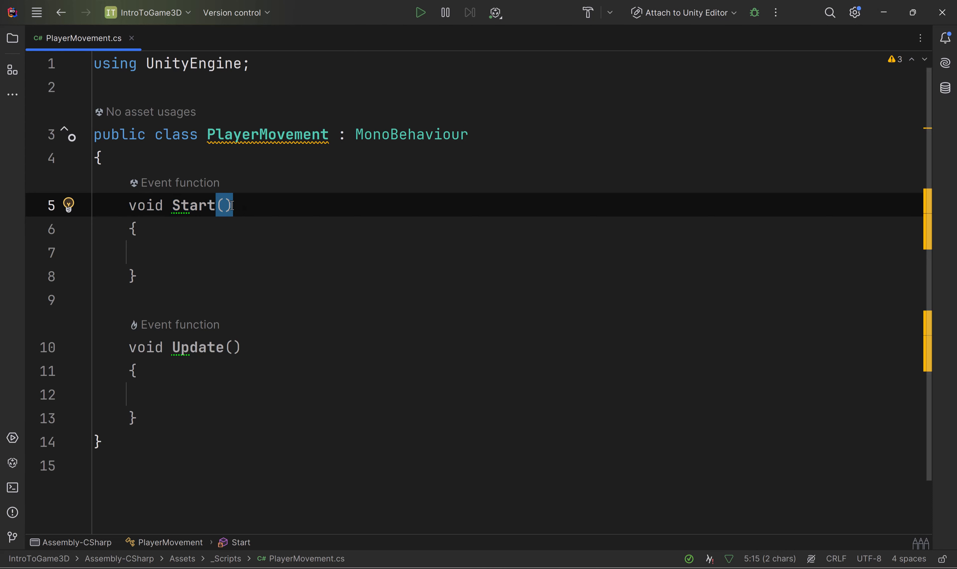
left_click(221, 242)
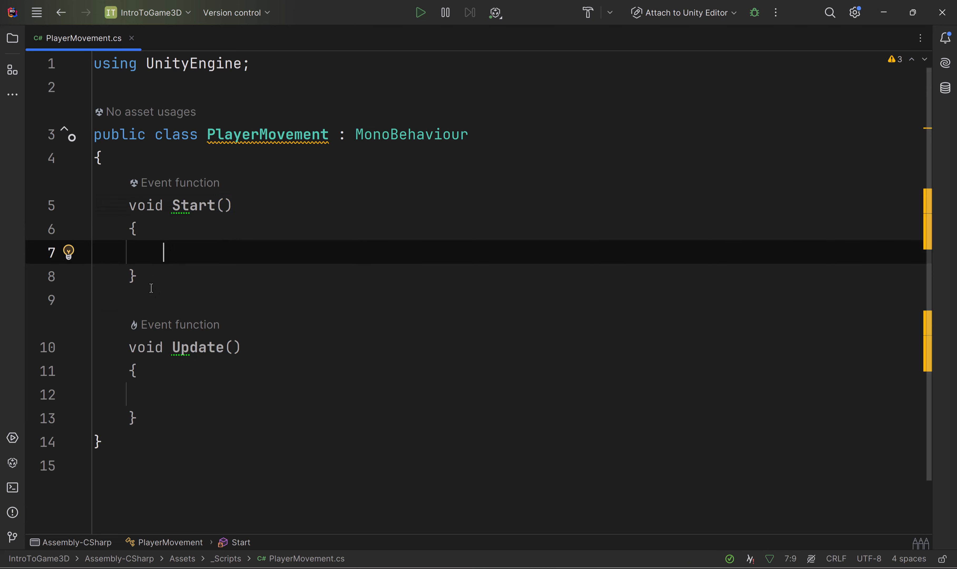
left_click_drag(151, 289, 131, 229)
left_click(185, 279)
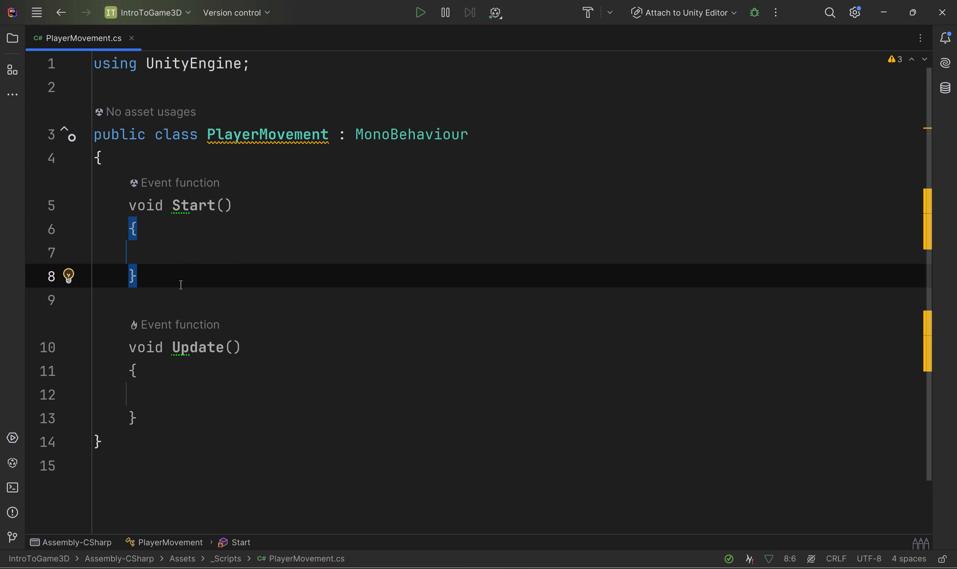
left_click_drag(139, 268, 128, 206)
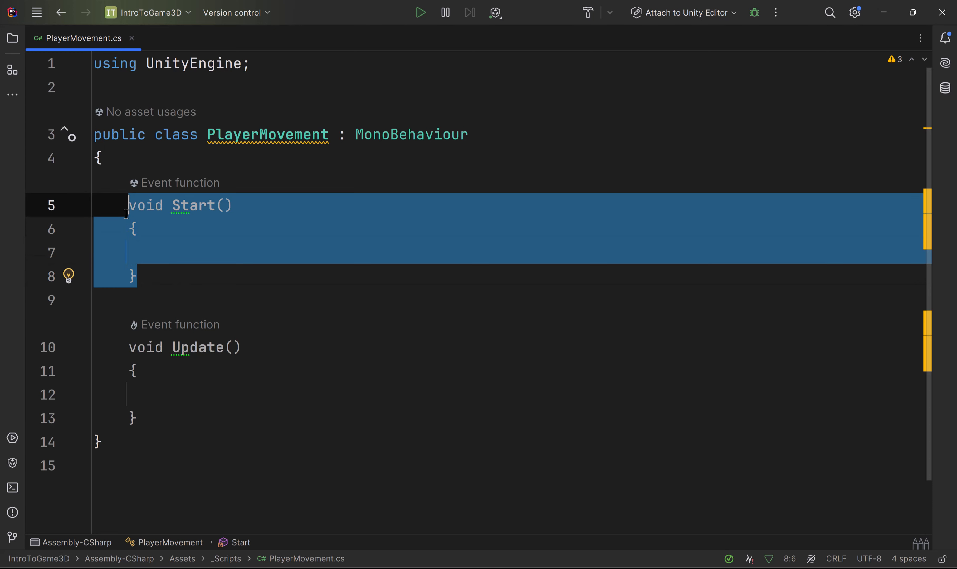
double_click(199, 207)
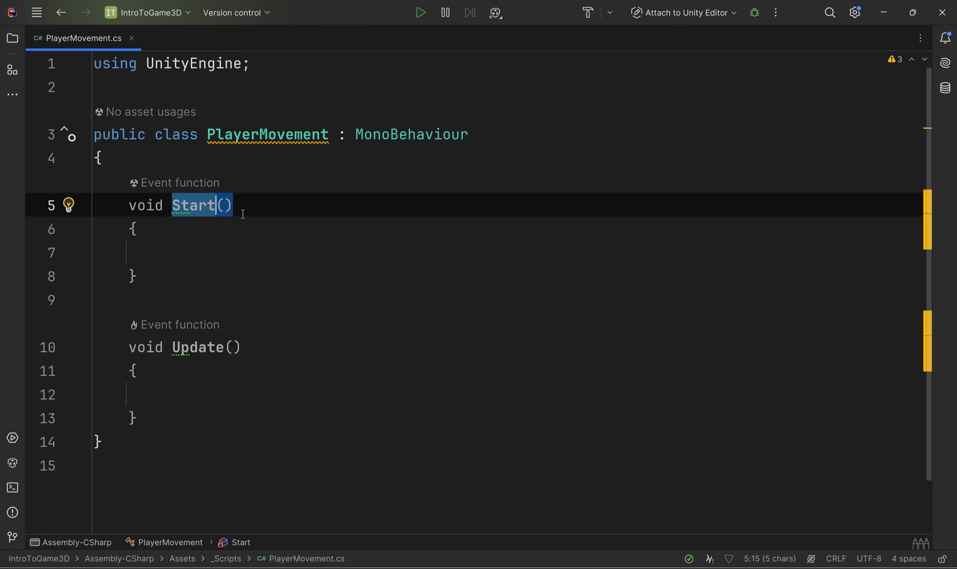
left_click_drag(243, 214, 102, 206)
left_click_drag(279, 359, 119, 349)
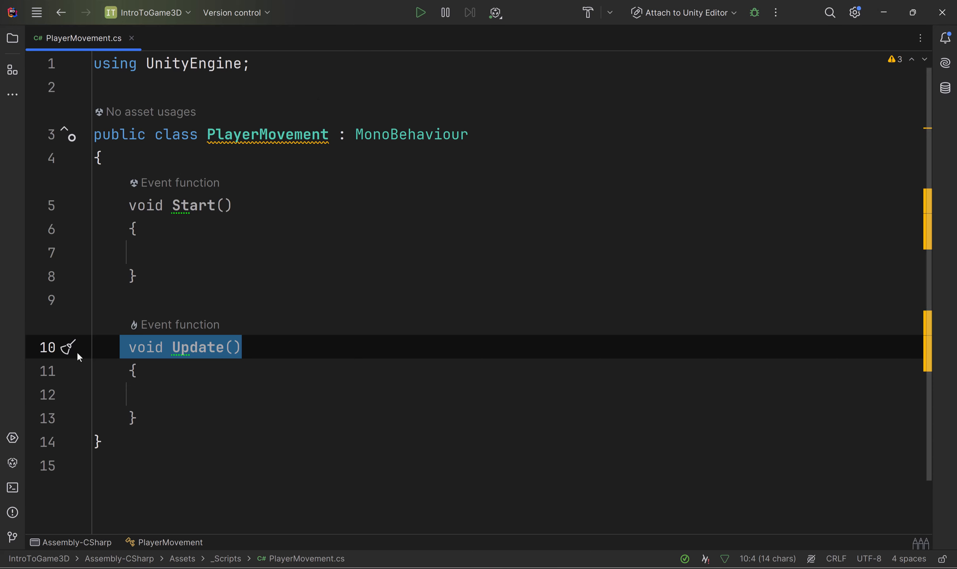
Step: Switch to Unity, inspect the components on the Player object, and return to the PlayerMovement script in Rider
left_click(880, 16)
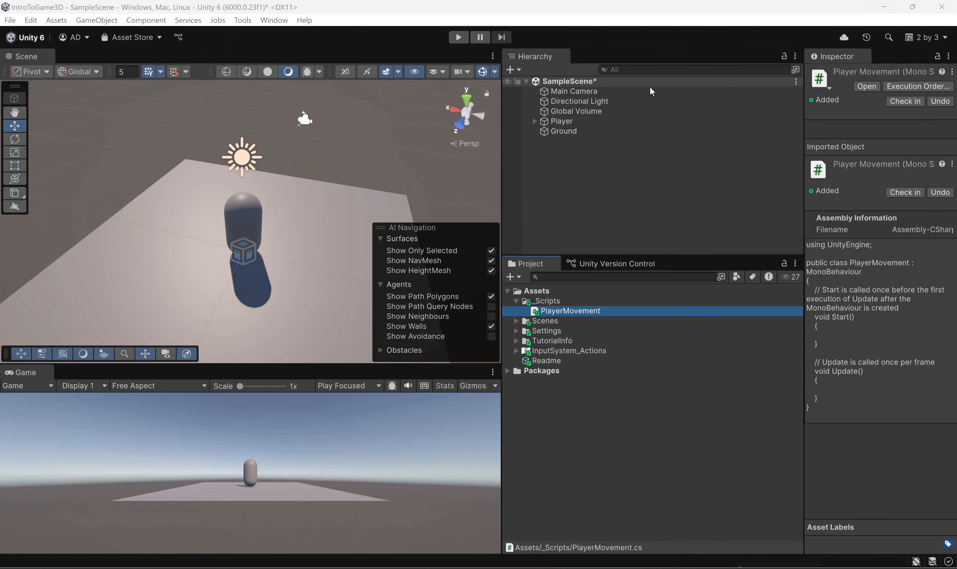
left_click(562, 121)
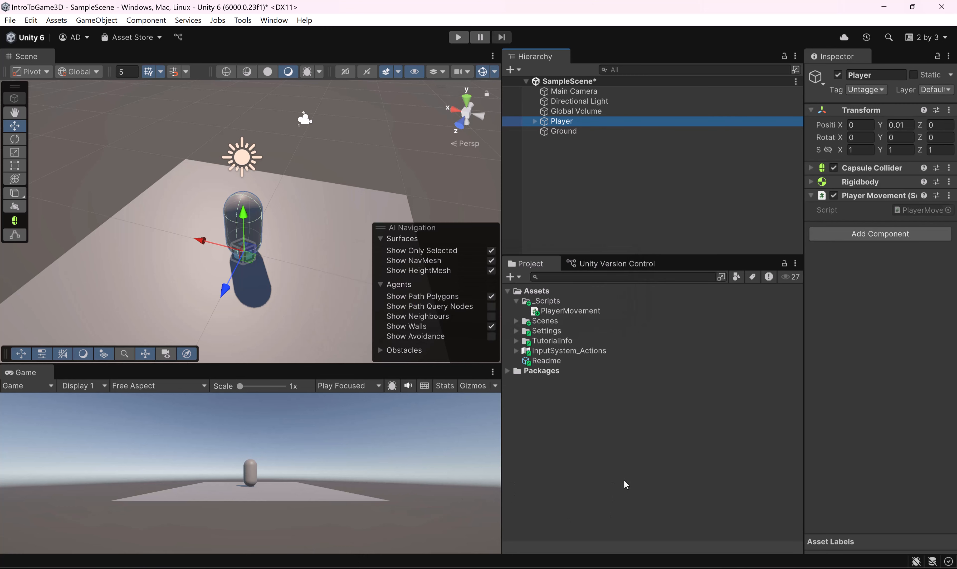
key("alt+Tab")
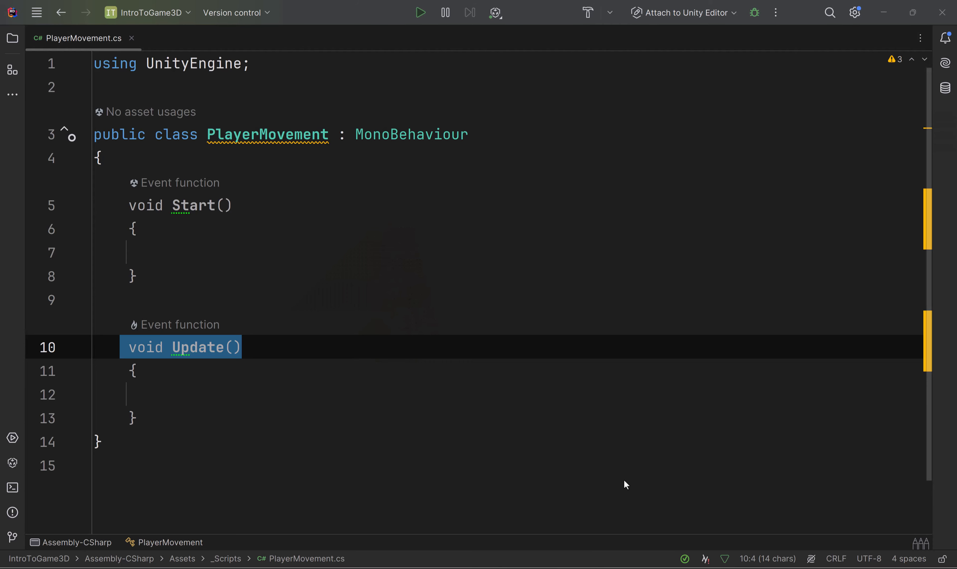
left_click(335, 274)
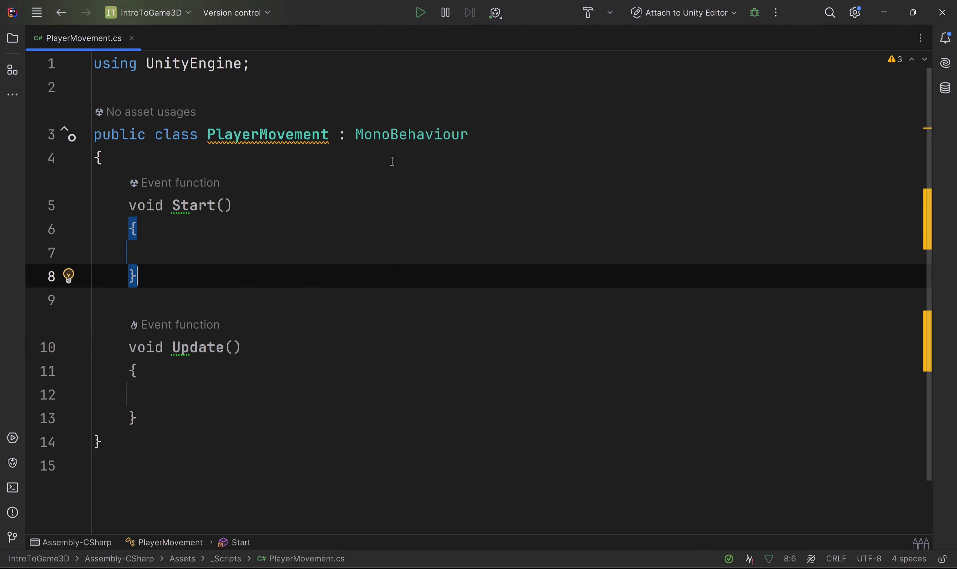
Step: Declare a public float field named moveSpeed at the top of the PlayerMovement class, separated from Start by a blank line
left_click(227, 185)
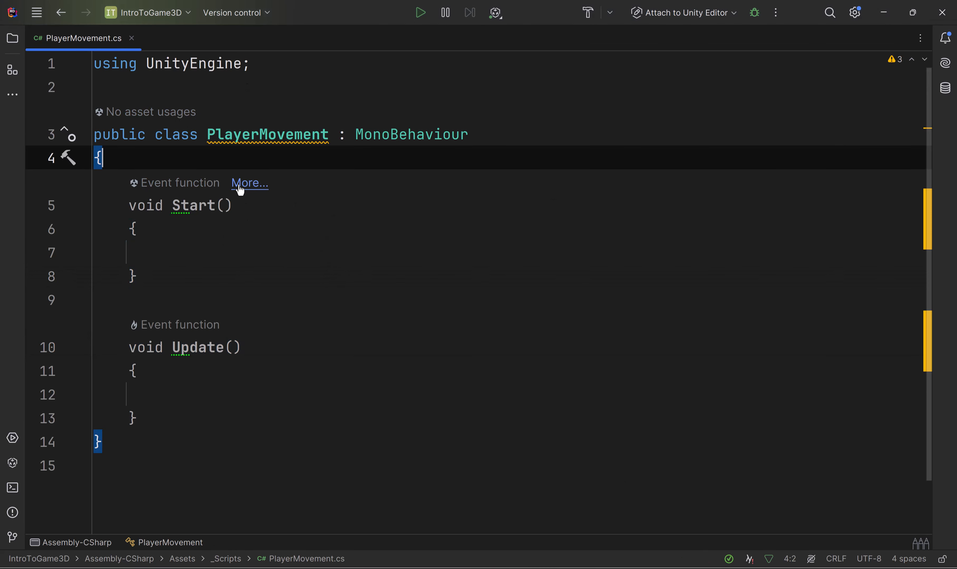
key("Return")
key("Return")
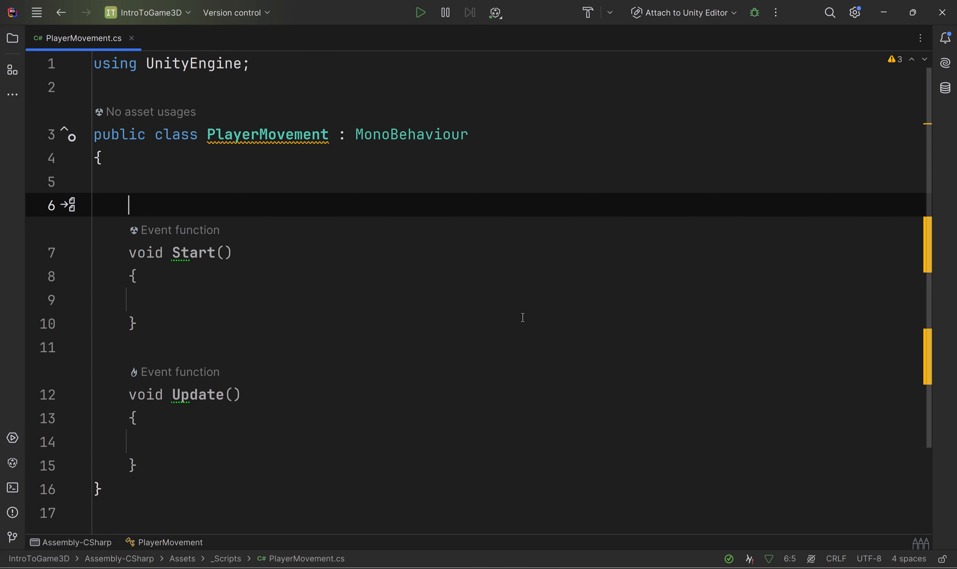
left_click(281, 181)
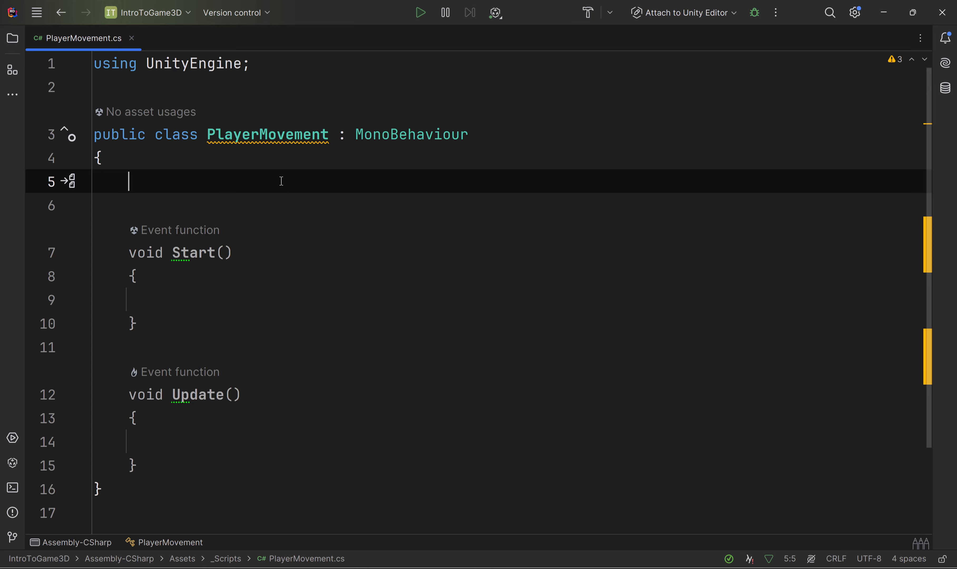
type("public")
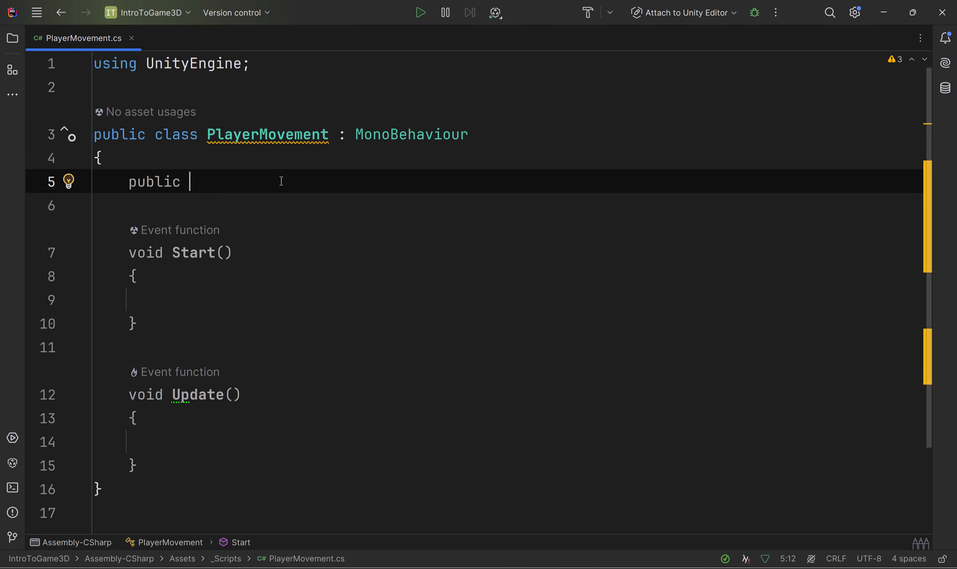
type("float")
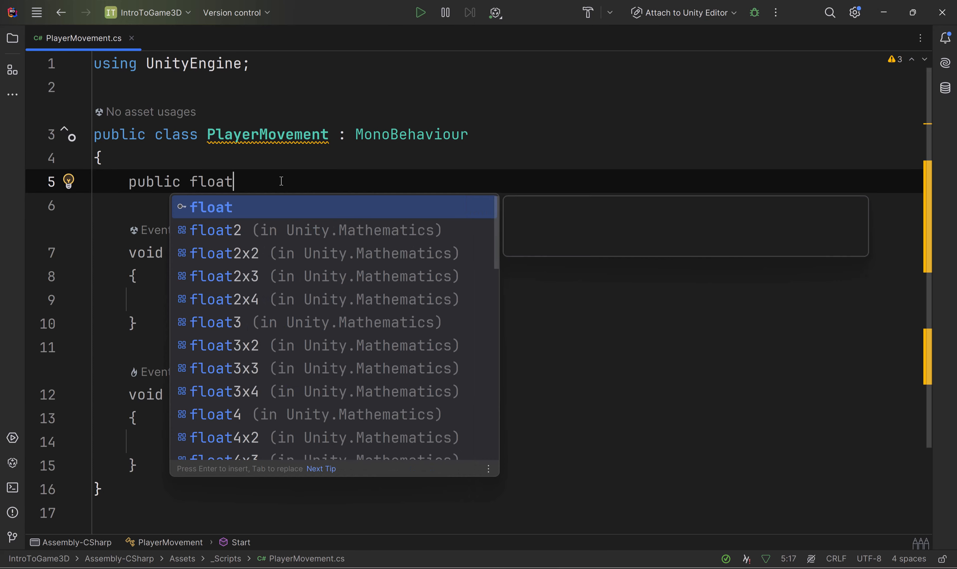
type(" moveS")
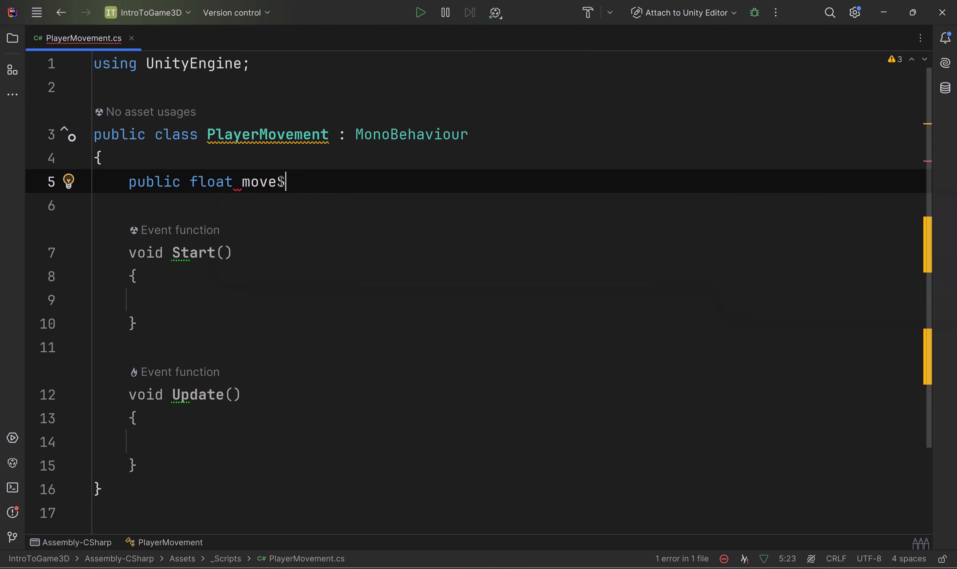
type("peed;")
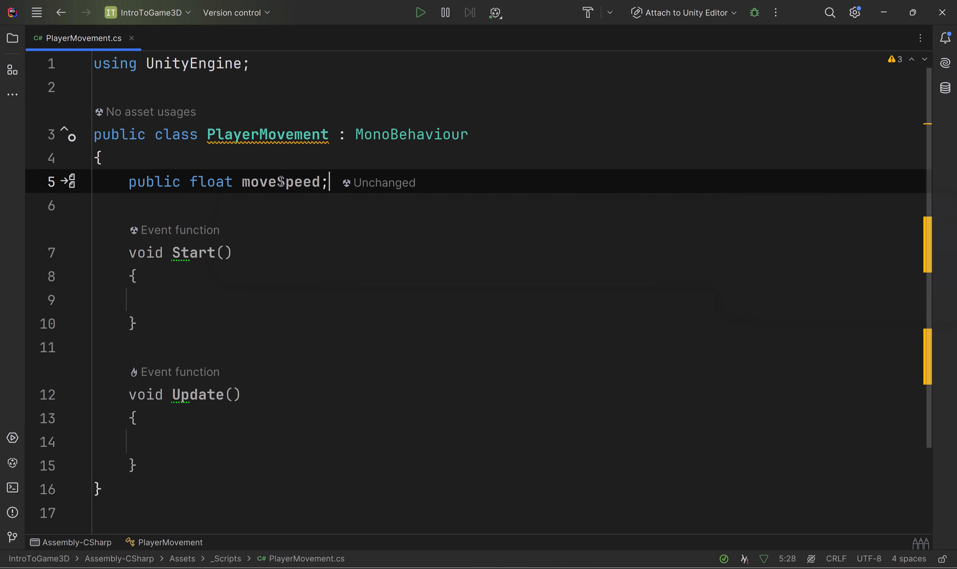
left_click(294, 182)
left_click(470, 206)
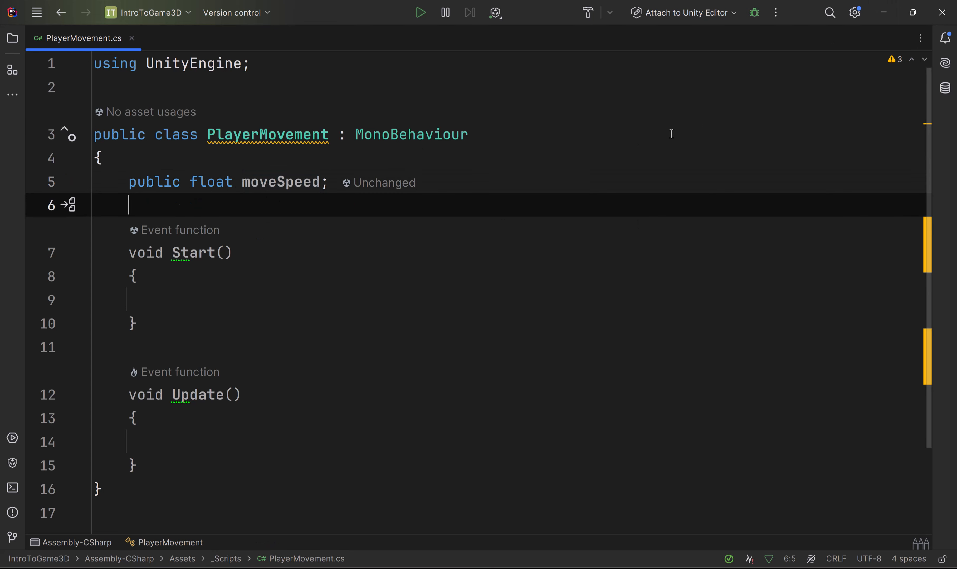
Step: Initialise the moveSpeed field to 5f and save the script
left_click_drag(319, 182, 313, 182)
key("Right")
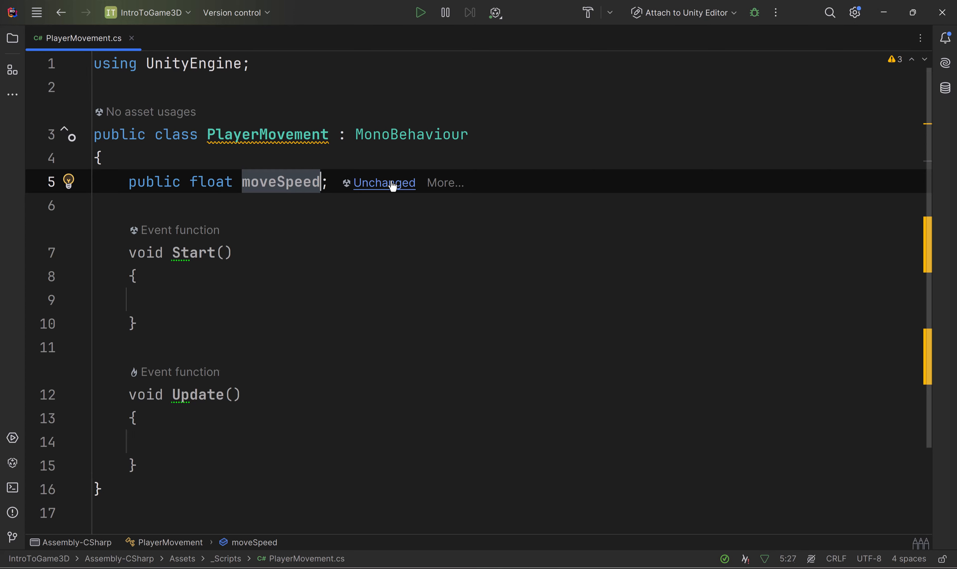
type("-")
key("BackSpace")
type("=5f")
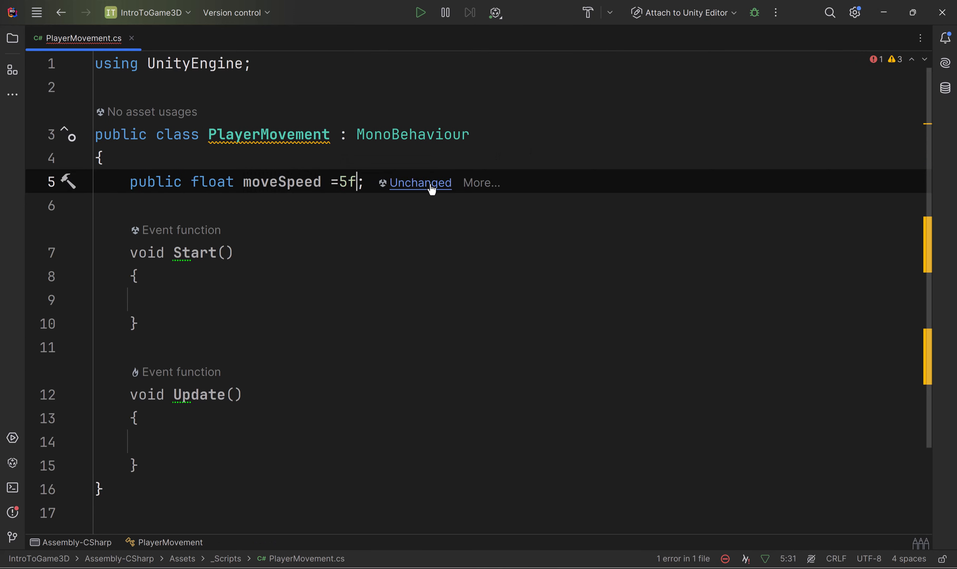
key("ctrl+s")
left_click(349, 236)
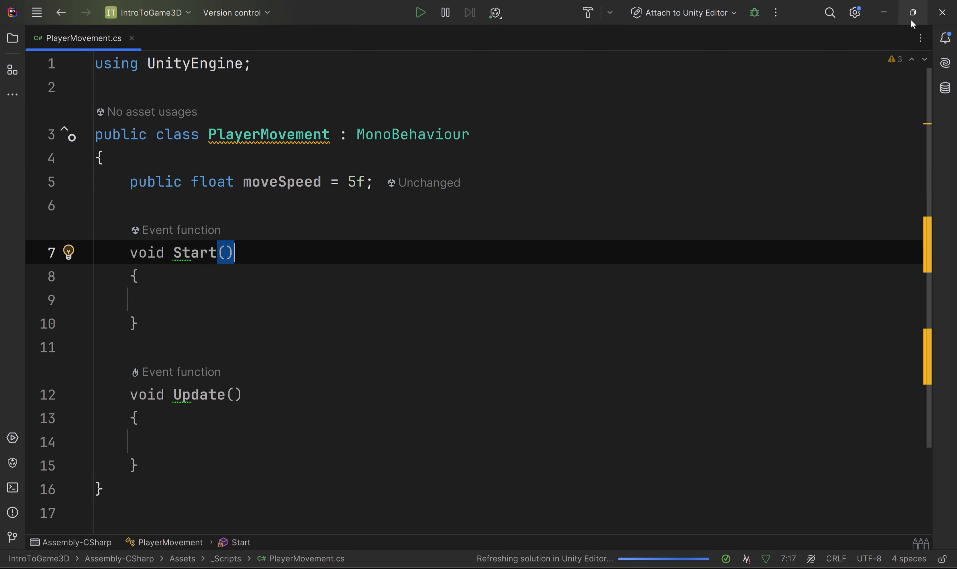
Step: Switch to Unity and set Move Speed to 5.1 in the Player's Player Movement component
left_click(883, 13)
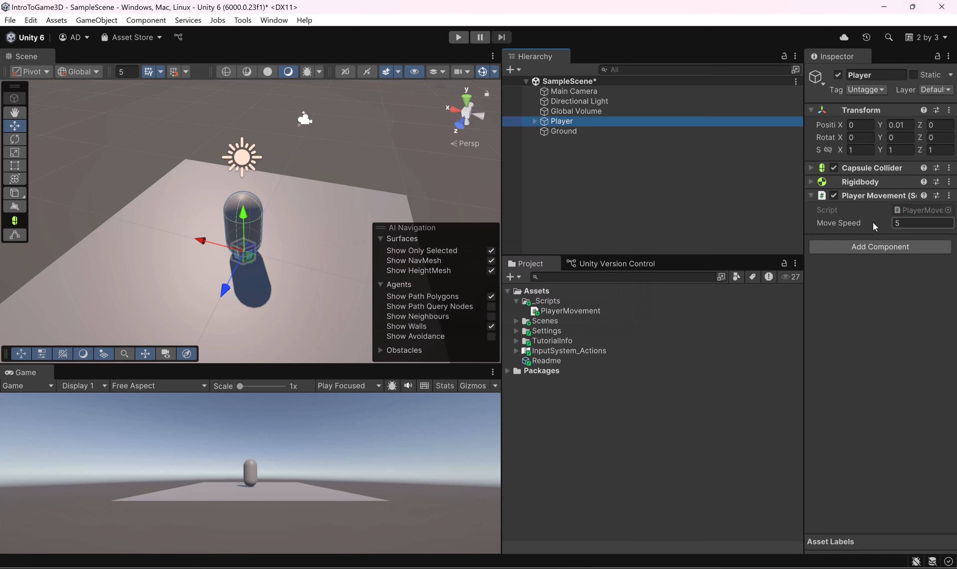
left_click(916, 223)
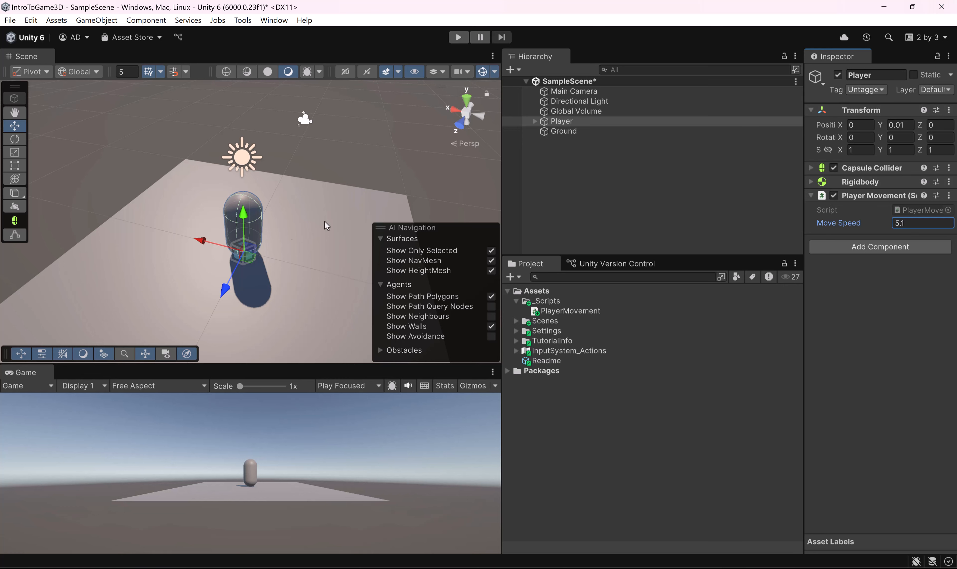
left_click_drag(256, 188, 238, 218, "alt")
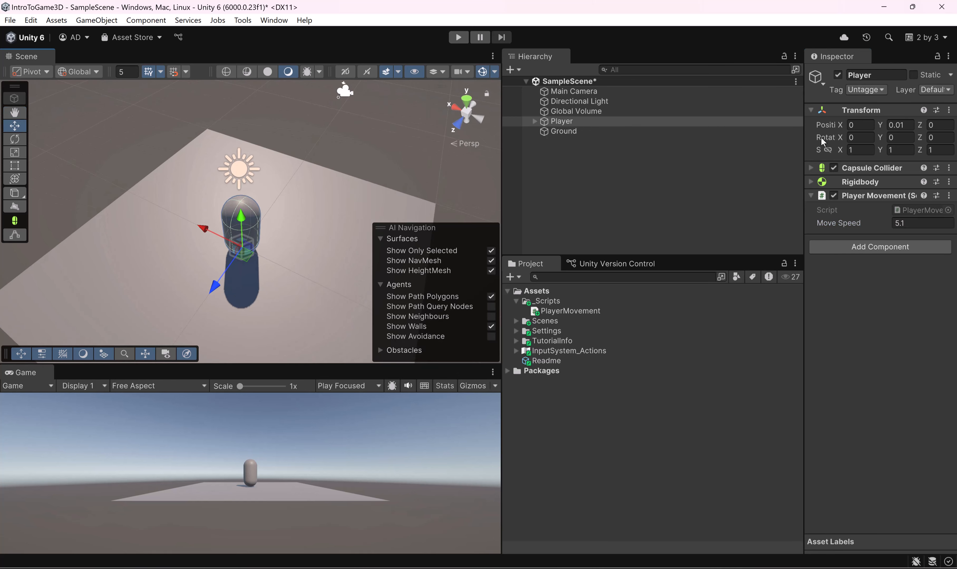
Step: Try shifting the Player to an X position of about -1.05 and undo the move
left_click(839, 128)
left_click_drag(837, 129, 820, 129)
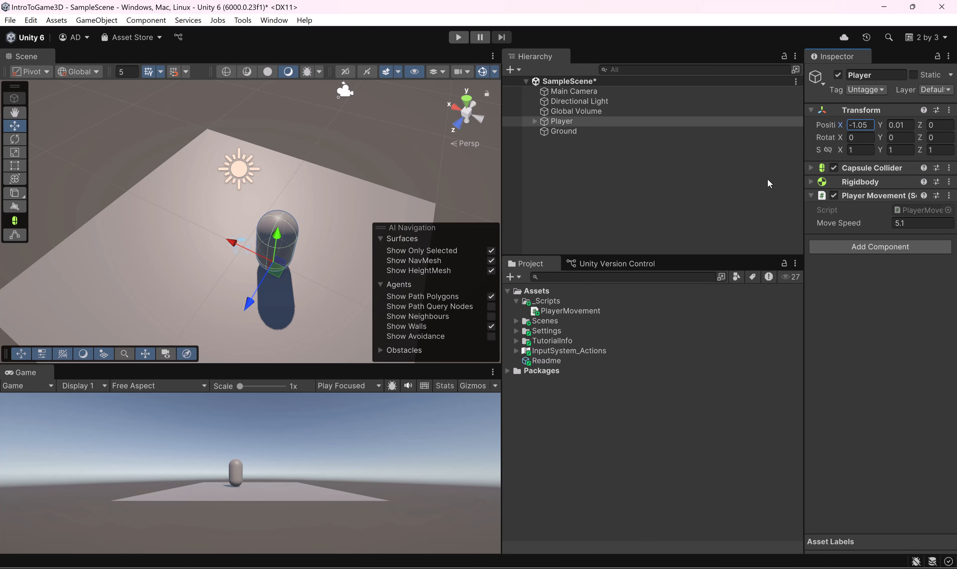
key("ctrl+z")
Step: Try moving the Player back and forth along the X axis, ending at about 1.43, and undo both position changes
left_click_drag(288, 249, 317, 195, "alt")
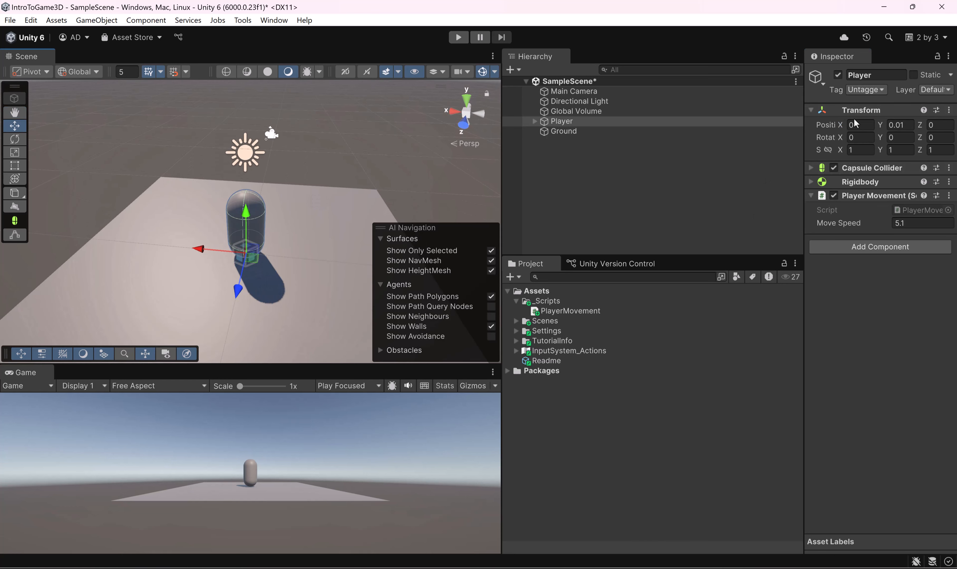
left_click(834, 126)
left_click_drag(841, 128, 779, 124)
left_click_drag(324, 207, 526, 212, "alt")
left_click_drag(840, 127, 918, 133)
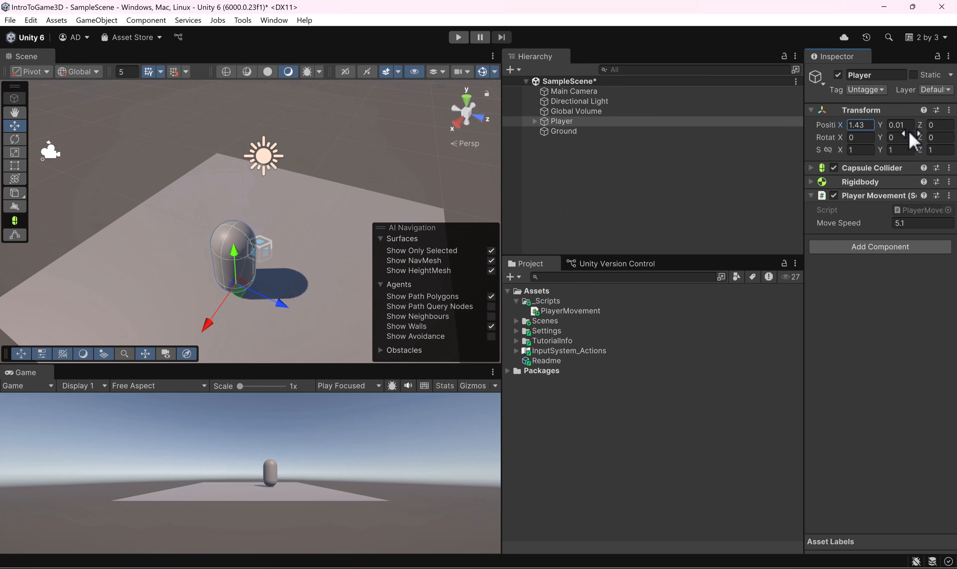
left_click_drag(188, 204, 367, 193, "alt")
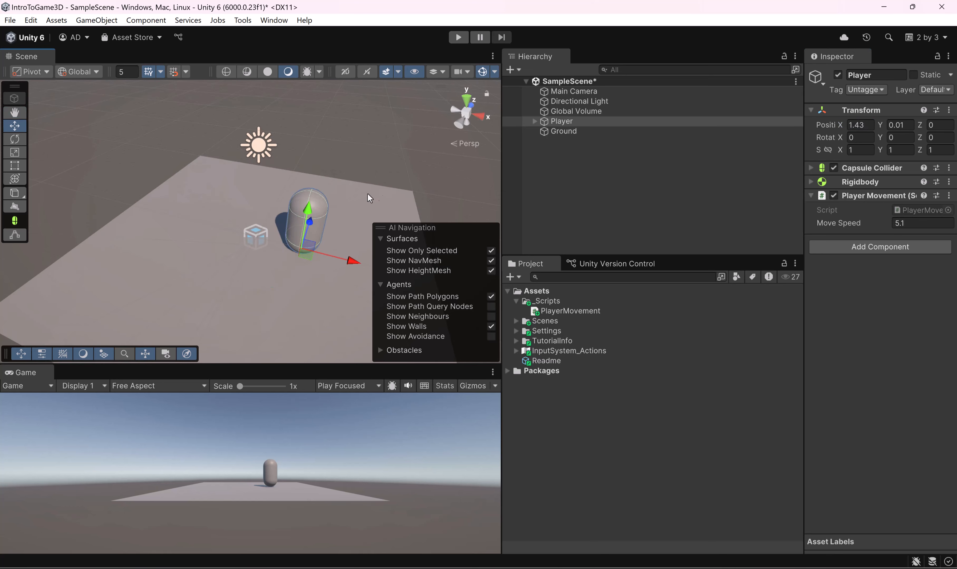
key("ctrl+z")
key("ctrl+z")
Step: Move the Main Camera closer to the Player, to about Y 3.13 and Z -8.12, and activate the Rotate tool
scroll(349, 157, "down", 6)
left_click_drag(358, 159, 58, 215, "alt")
left_click(58, 216)
left_click_drag(30, 177, 57, 125)
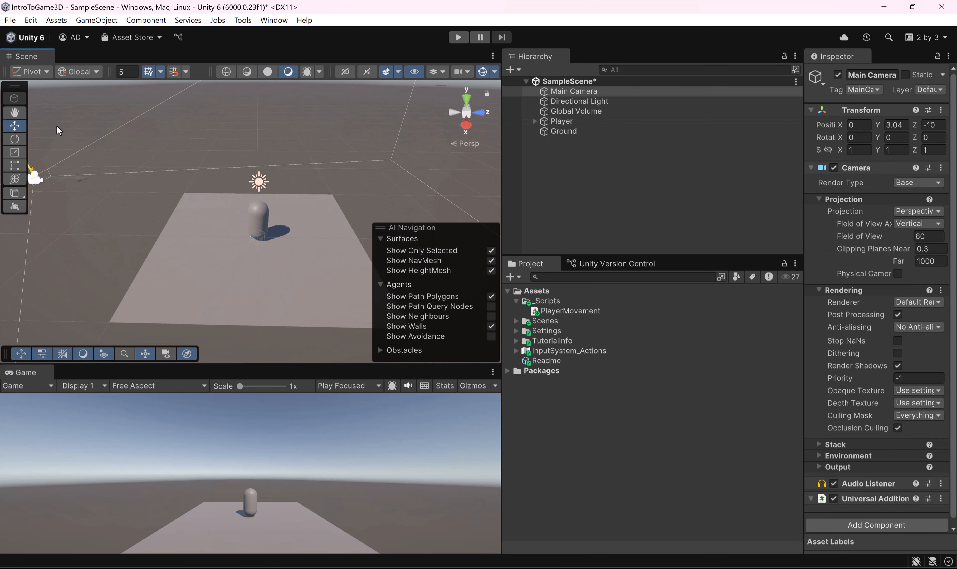
middle_click_drag(117, 158, 224, 150)
left_click_drag(192, 170, 230, 167)
key("e")
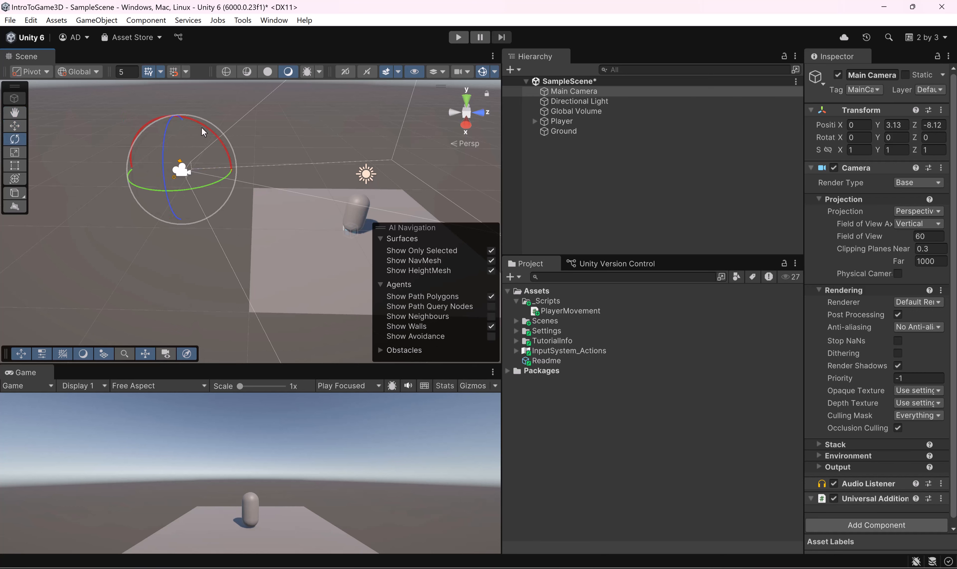
Step: Reposition the Main Camera with the Move tool so it frames the Player from slightly farther away
left_click_drag(204, 124, 174, 115)
key("w")
middle_click_drag(173, 116, 92, 147)
Step: Select the Player and expand its Rigidbody component to show the physics settings
left_click_drag(92, 147, 348, 183, "alt")
scroll(278, 225, "up", 3)
scroll(298, 211, "up", 3)
left_click(280, 211)
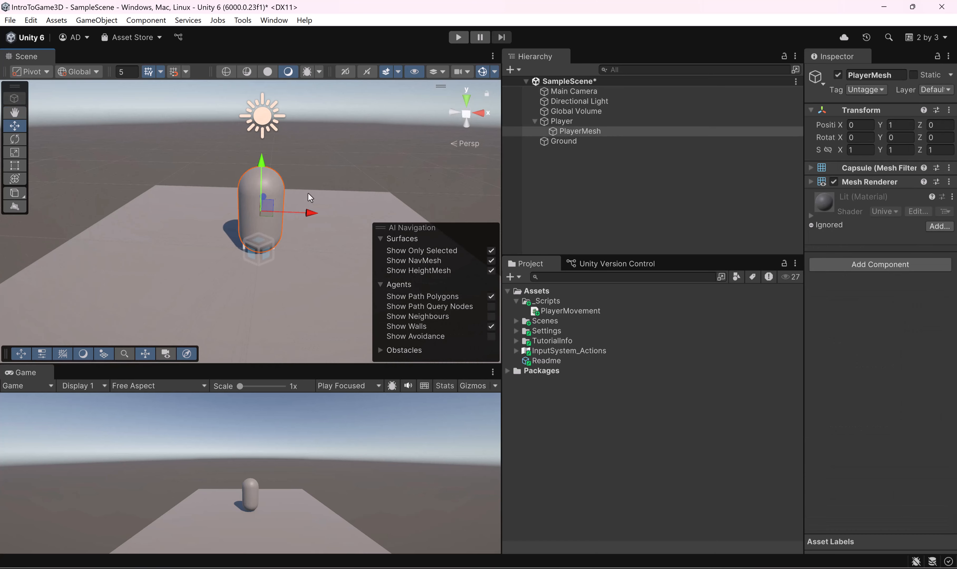
left_click(599, 123)
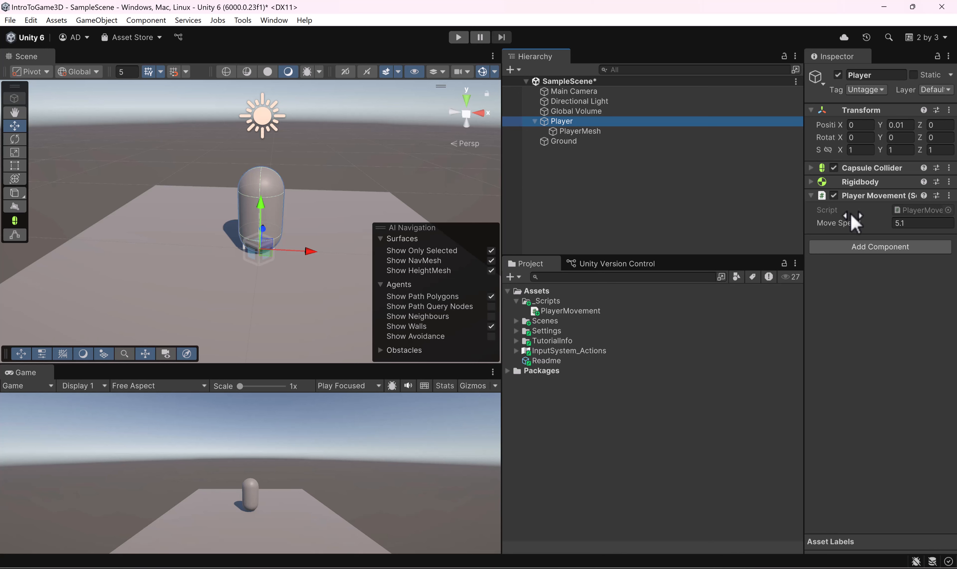
left_click(810, 181)
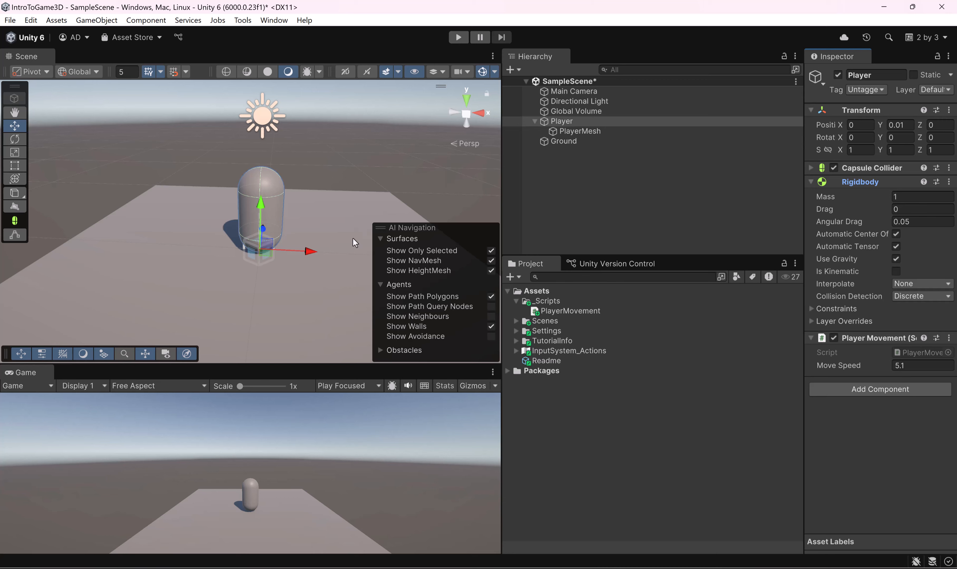
Step: Switch to Rider, declare the field "public Rigidbody rb;" below moveSpeed in PlayerMovement.cs, and save the script
key("alt+Tab")
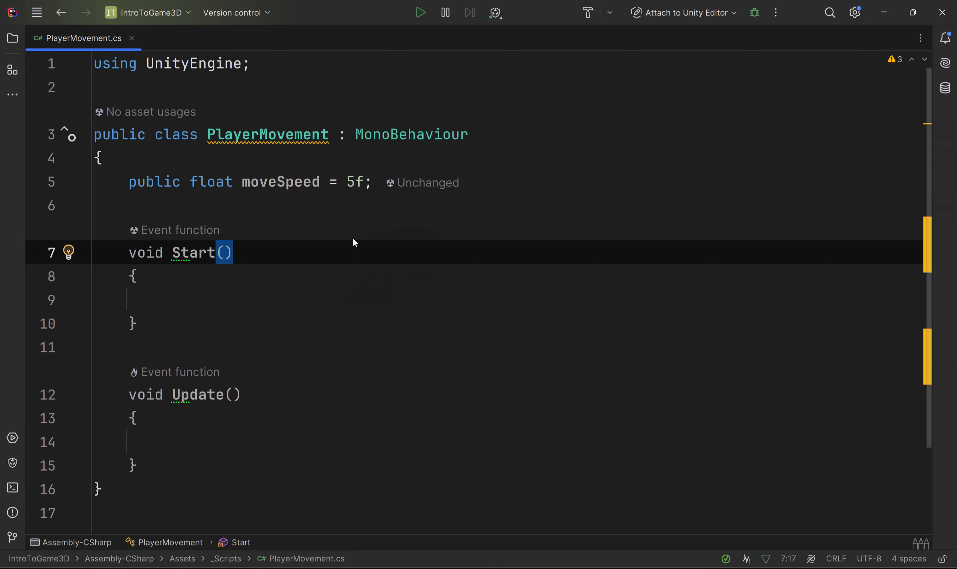
left_click(275, 203)
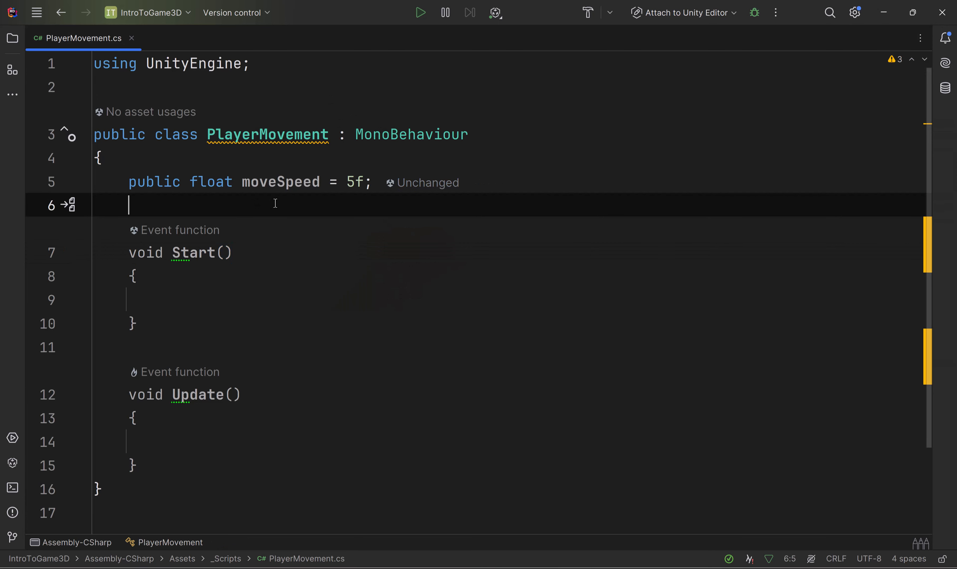
type("public ")
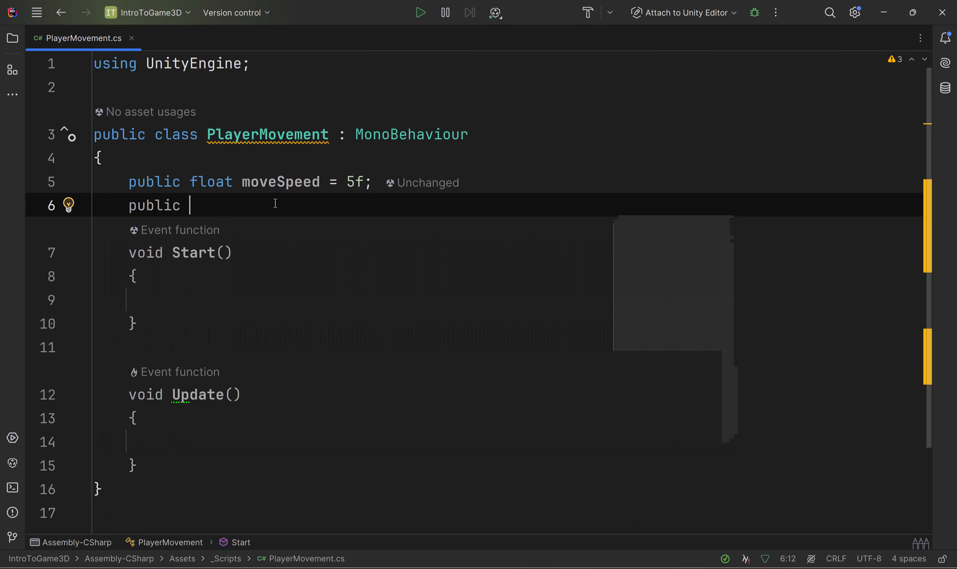
type("Ri")
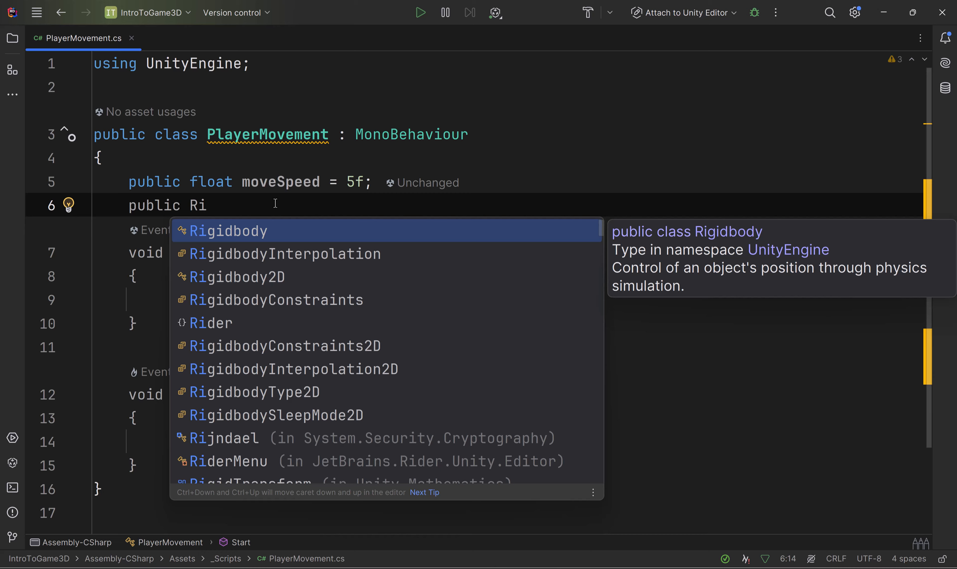
key("Return")
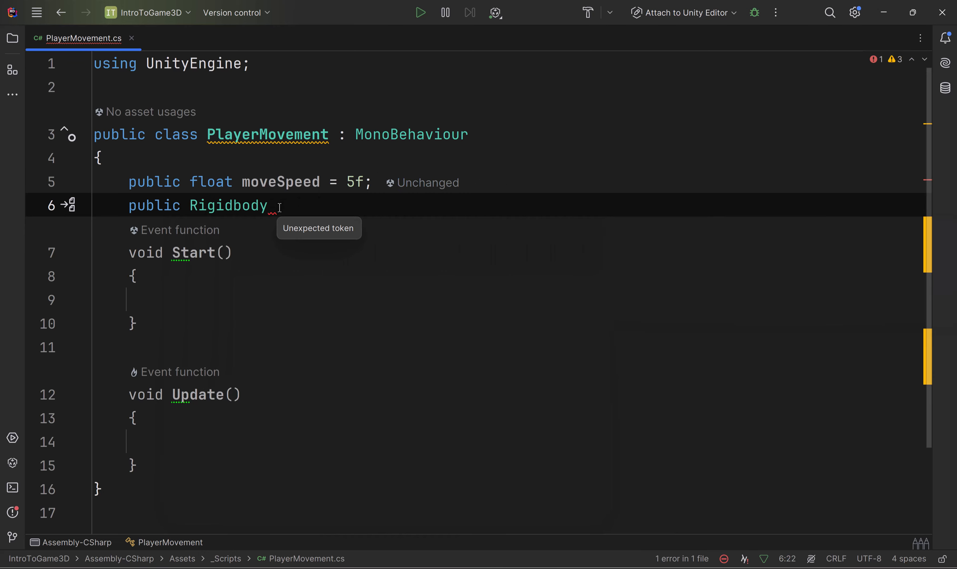
left_click(882, 14)
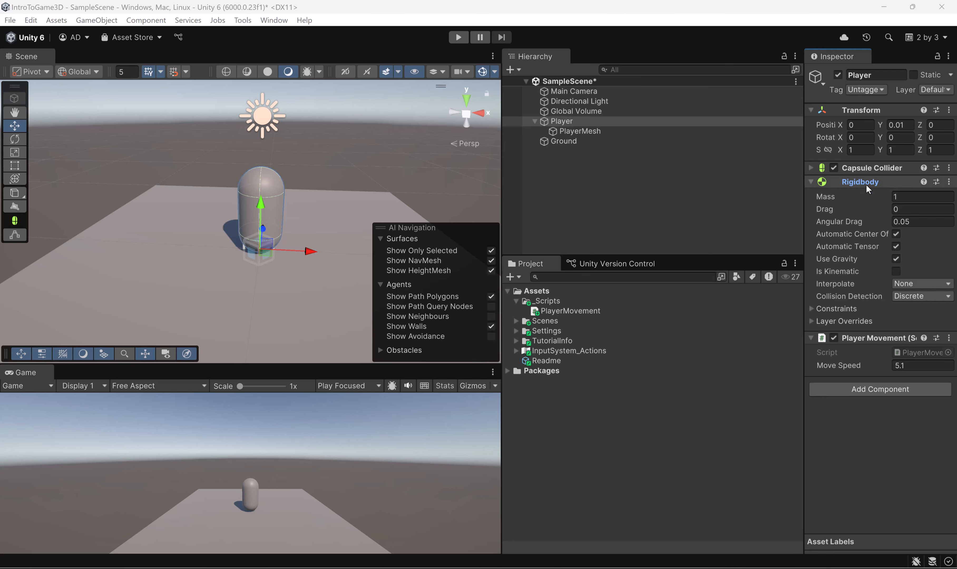
key("alt+Tab")
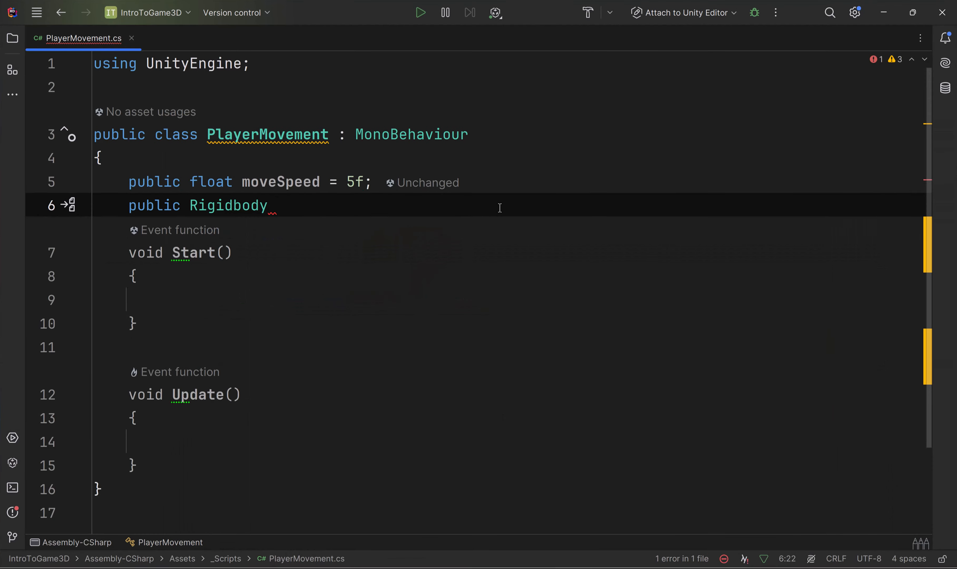
type("rb;")
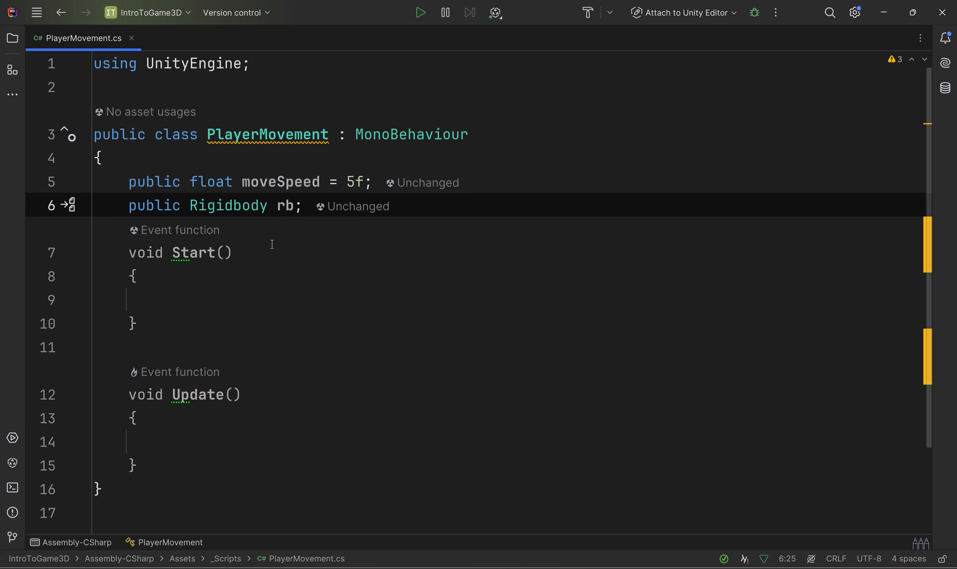
key("ctrl+s")
Step: Return to Unity, place the Player Movement component above the Capsule Collider, and assign the Player's Rigidbody to its Rb field
left_click(913, 13)
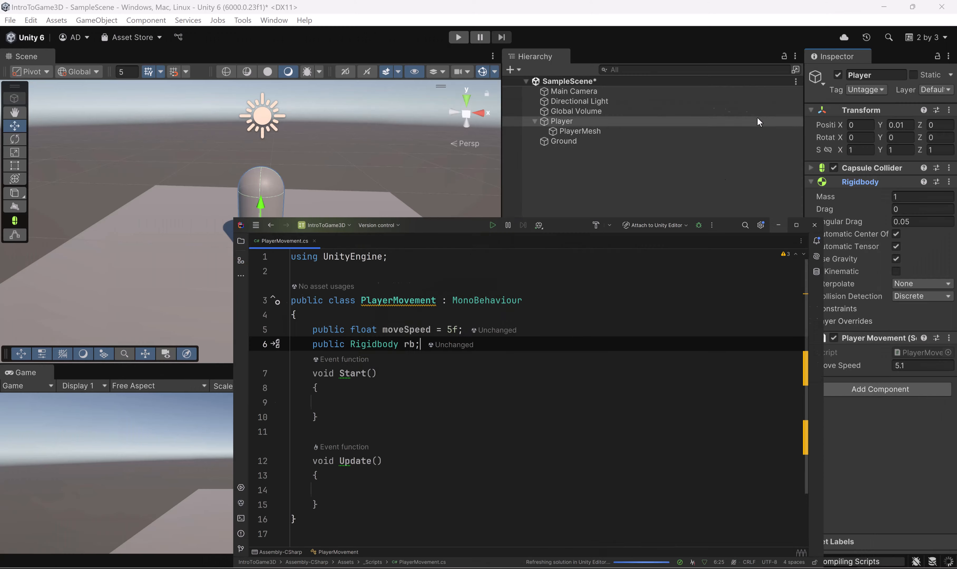
left_click(757, 118)
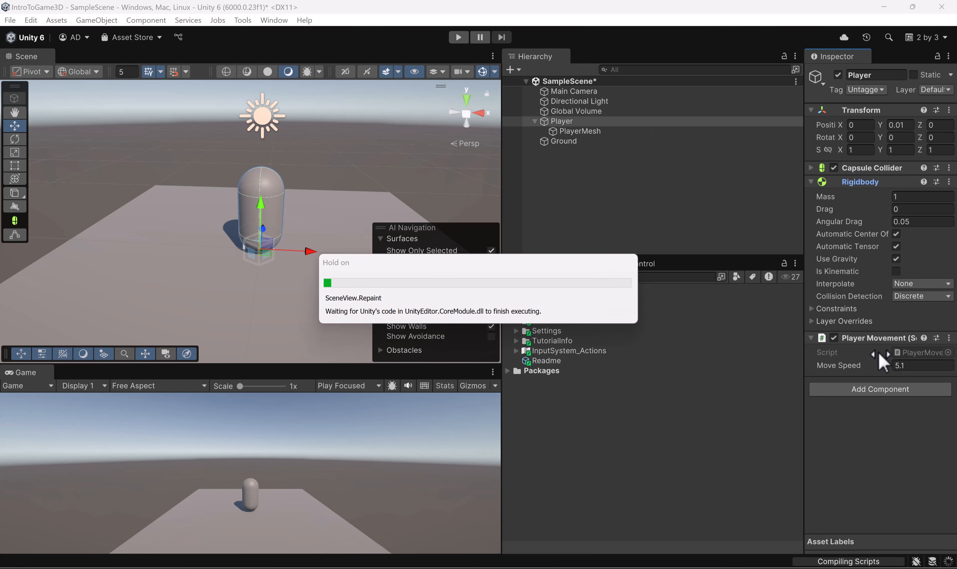
left_click_drag(881, 339, 896, 182)
left_click_drag(865, 242, 919, 209)
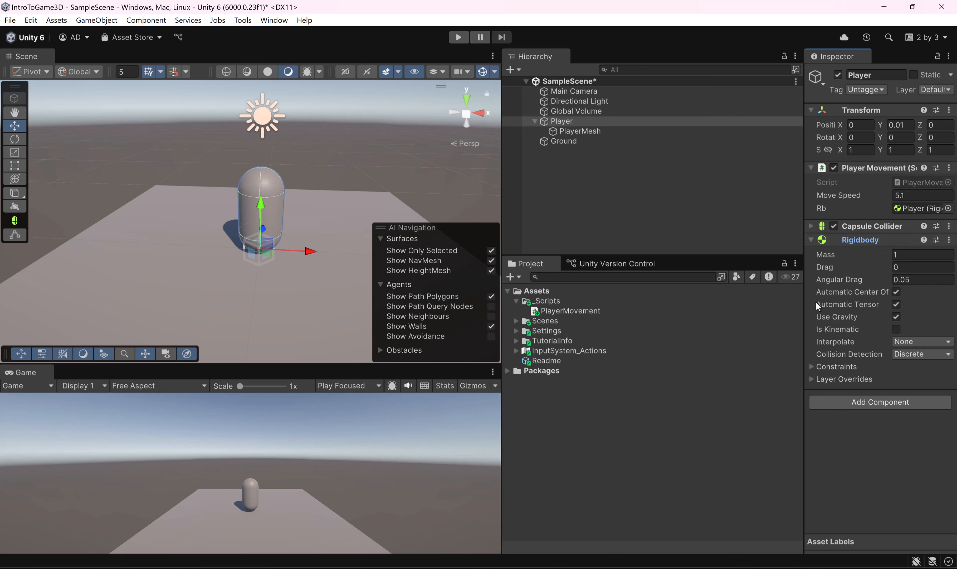
Step: Reset the Rb reference of the Player Movement component to None and collapse the Player's children in the Hierarchy
right_click(906, 208)
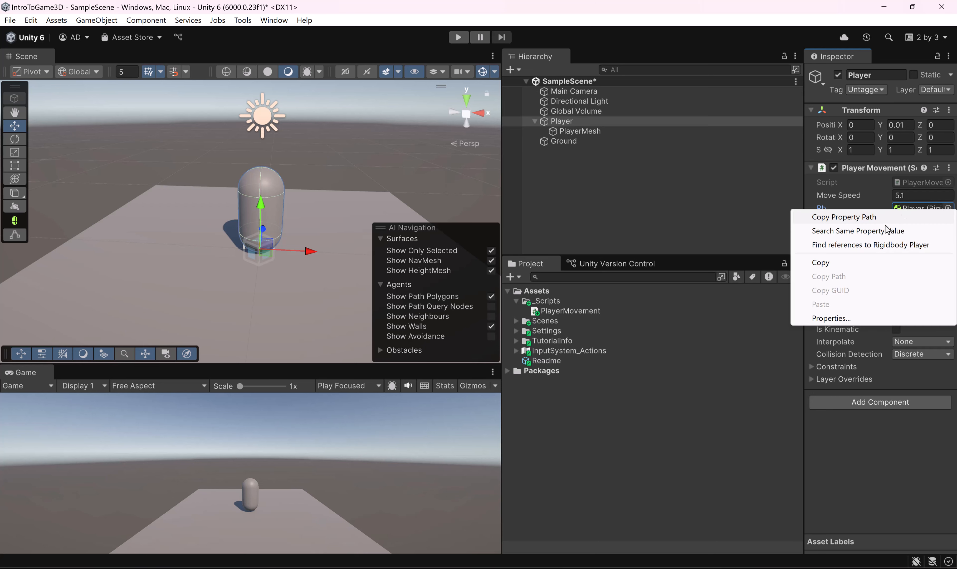
left_click(947, 209)
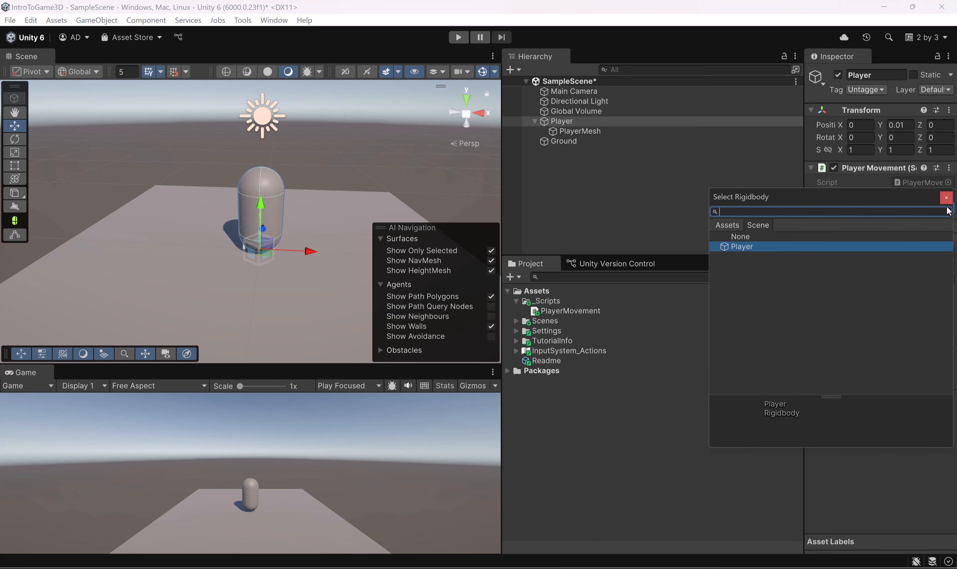
double_click(782, 237)
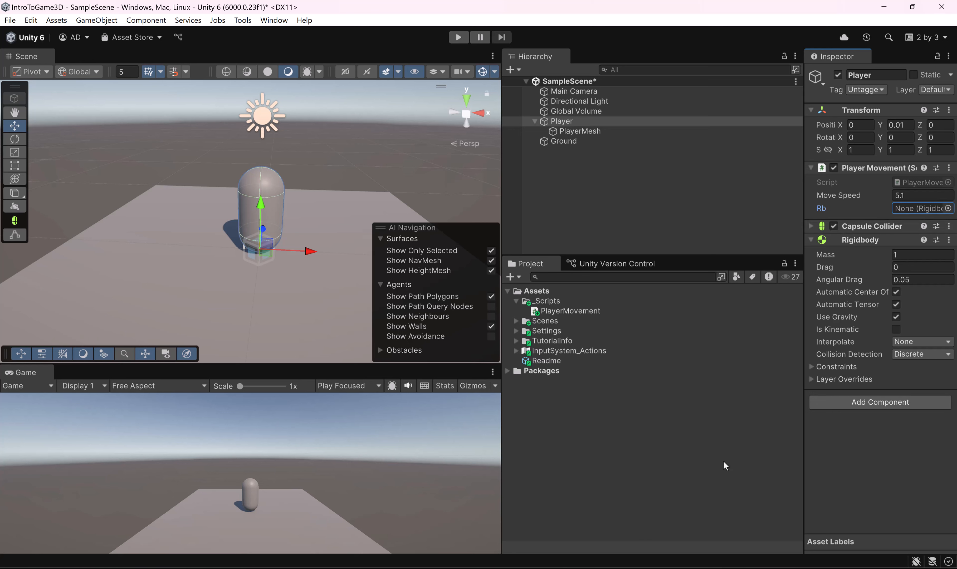
left_click(857, 457)
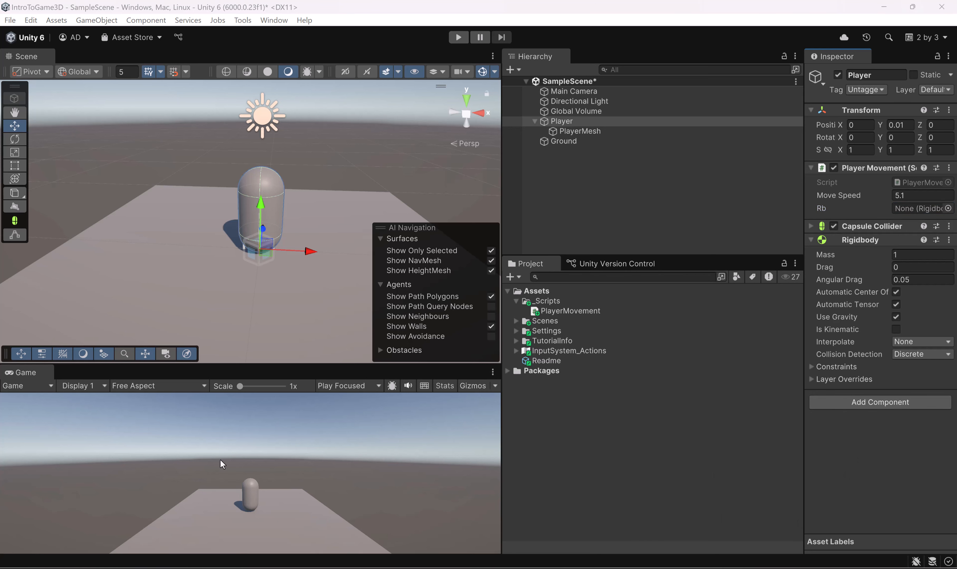
left_click(534, 121)
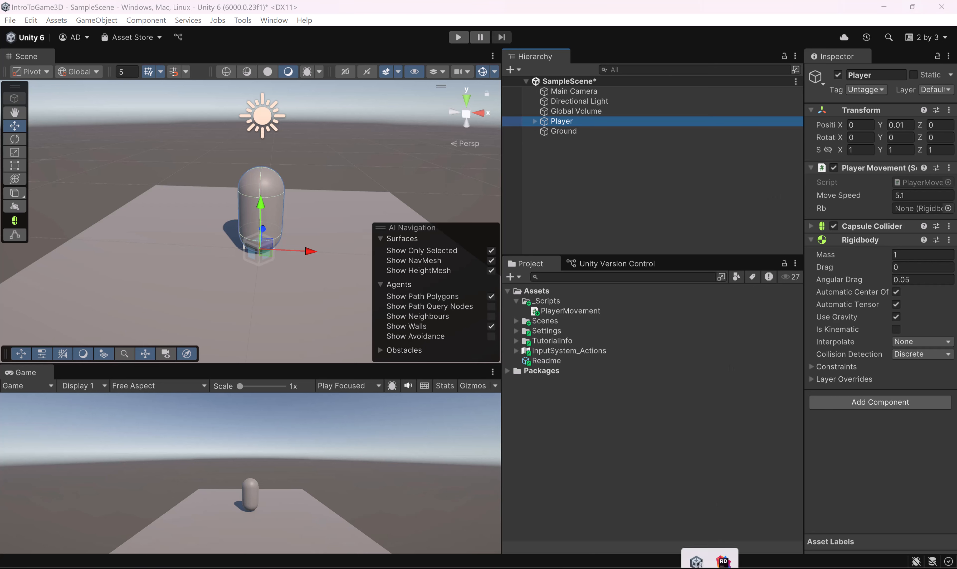
Step: Switch to Rider, write "rb = GetComponent<Rigidbody>();" inside the Start method of PlayerMovement, and save the script
left_click(724, 551)
left_click(182, 298)
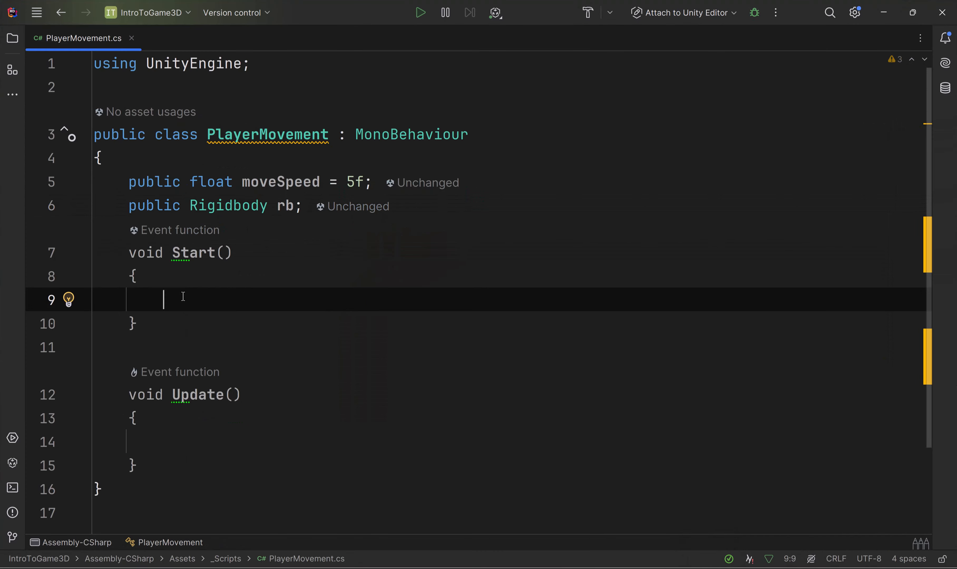
type("rb = Get")
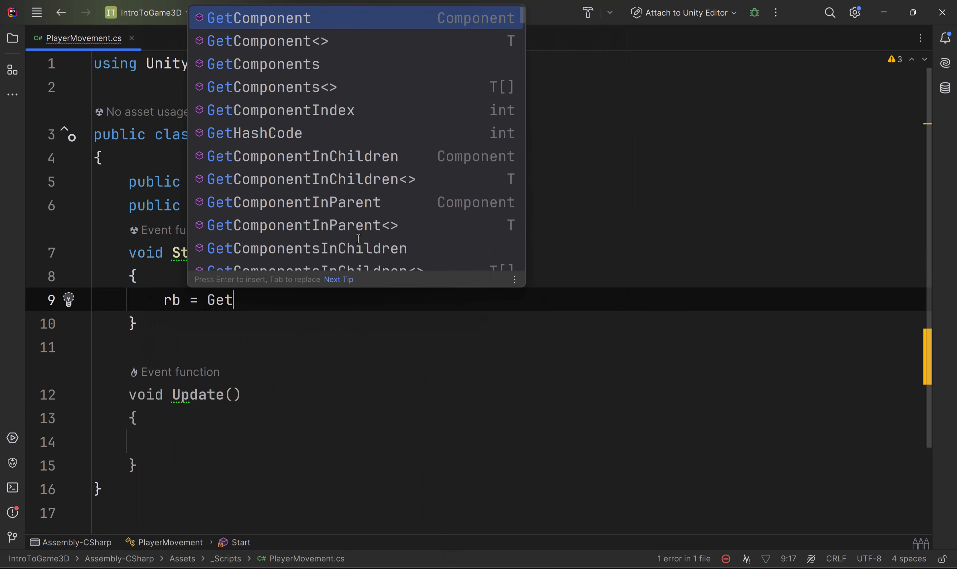
key("Return")
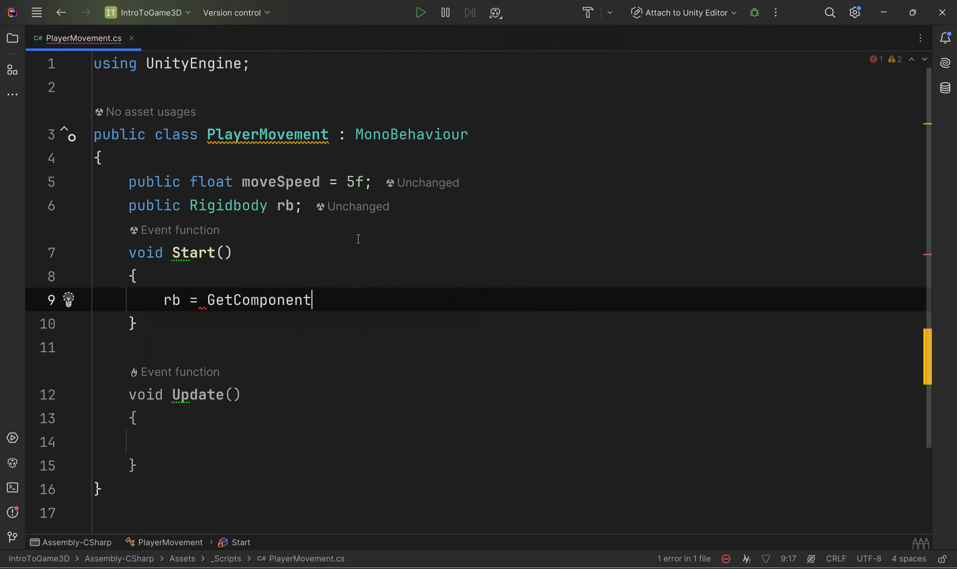
type("(")
type("<")
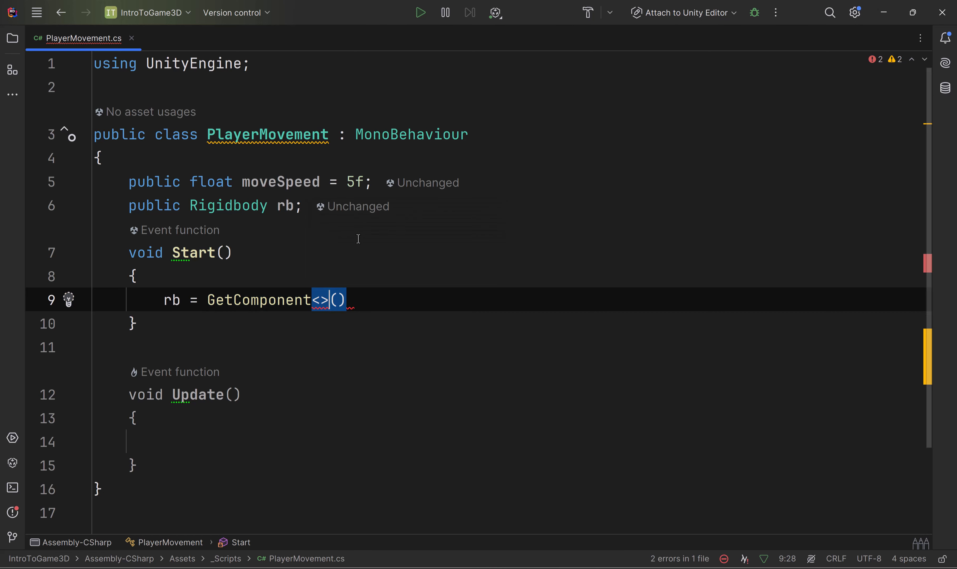
double_click(219, 197)
key("ctrl+c")
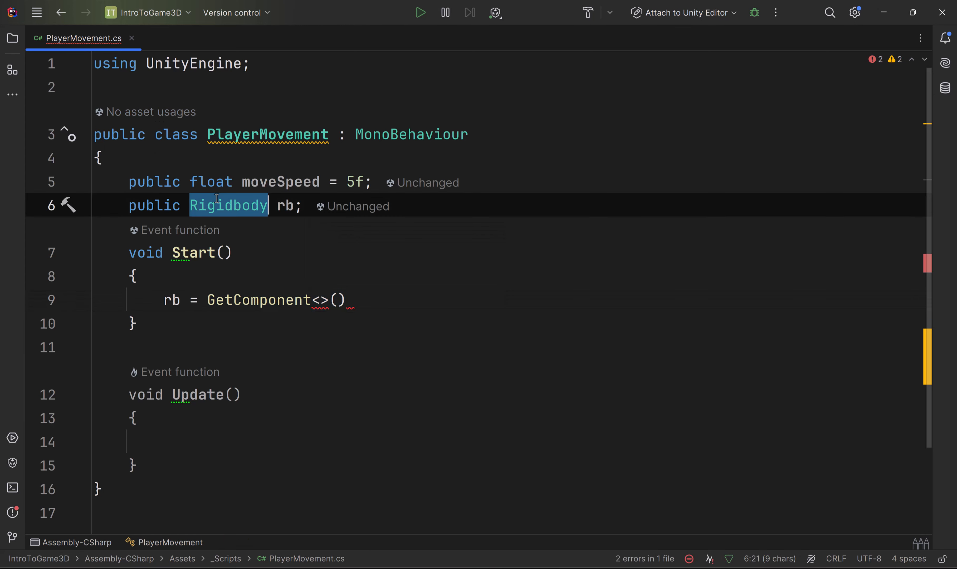
left_click(318, 297)
key("ctrl+v")
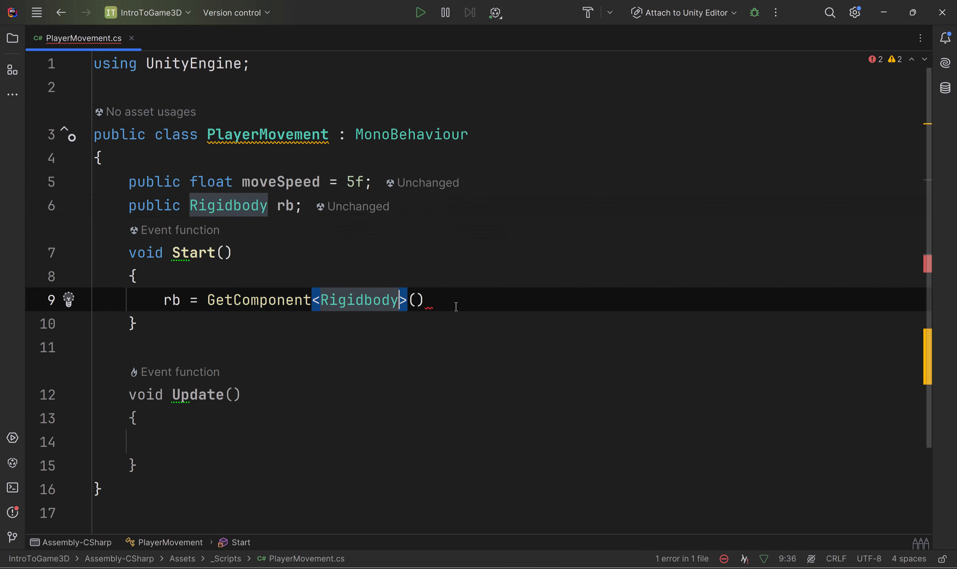
left_click(462, 300)
type(";")
key("ctrl+s")
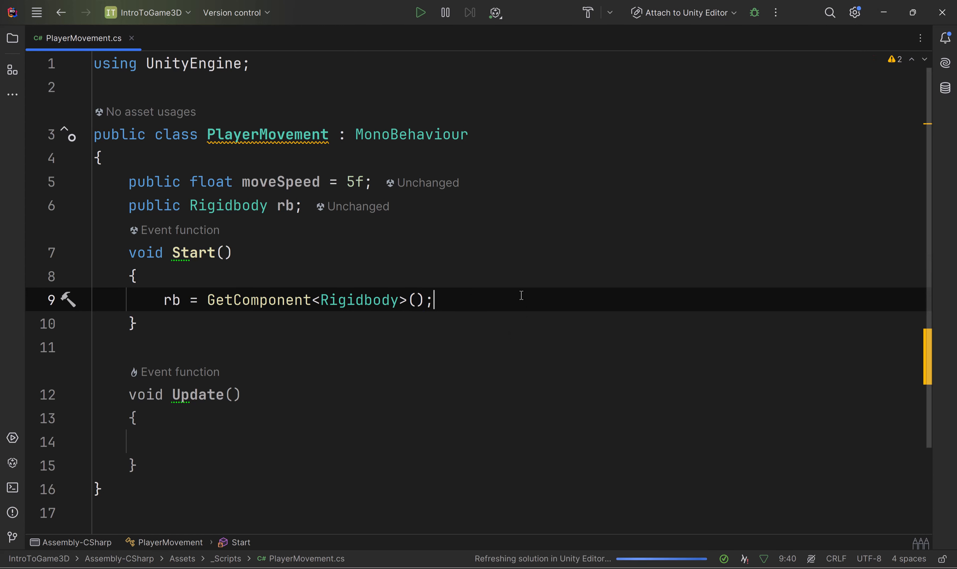
left_click(316, 330)
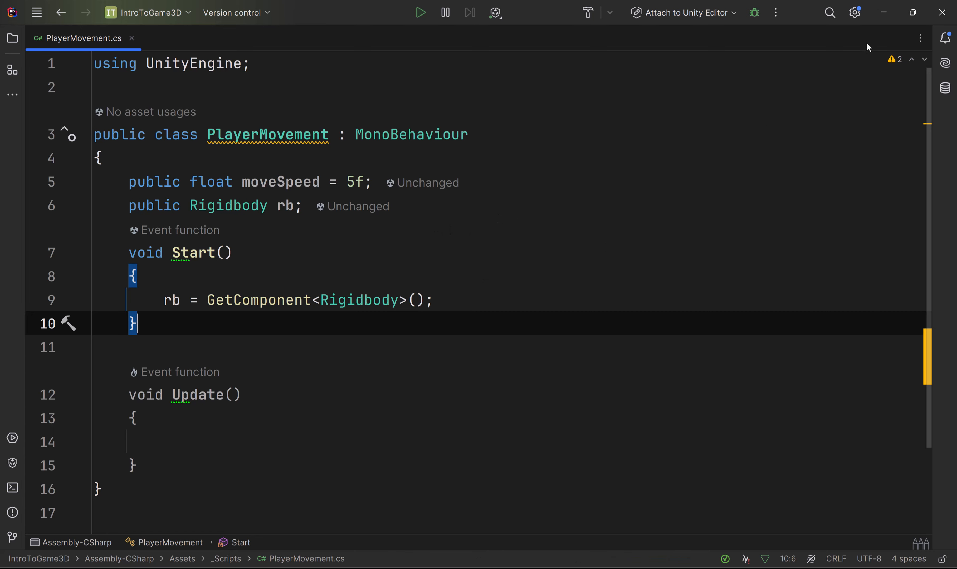
Step: Return to Unity, widen the Inspector, and run the scene briefly to check the Rb reference on the Player
left_click(882, 17)
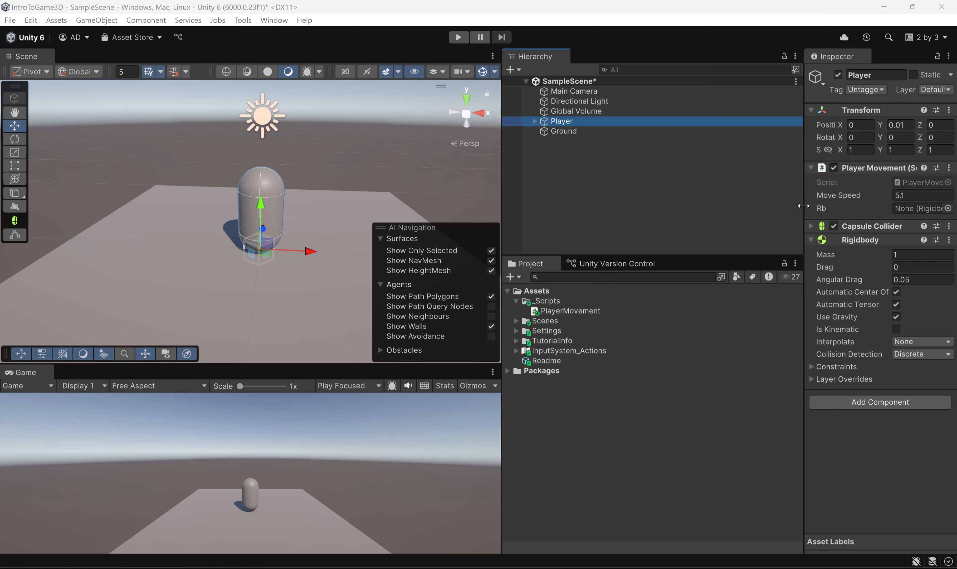
left_click_drag(803, 205, 665, 205)
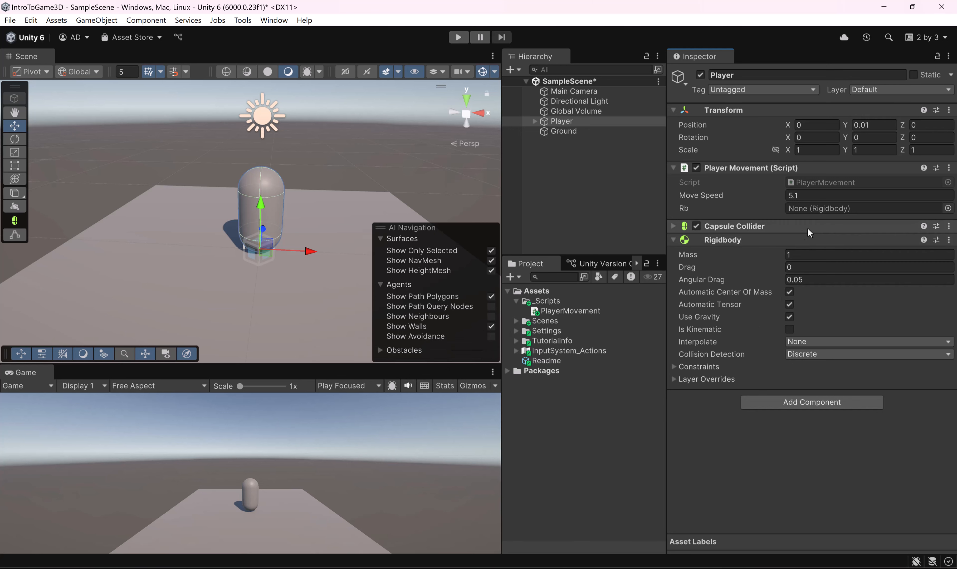
left_click(458, 37)
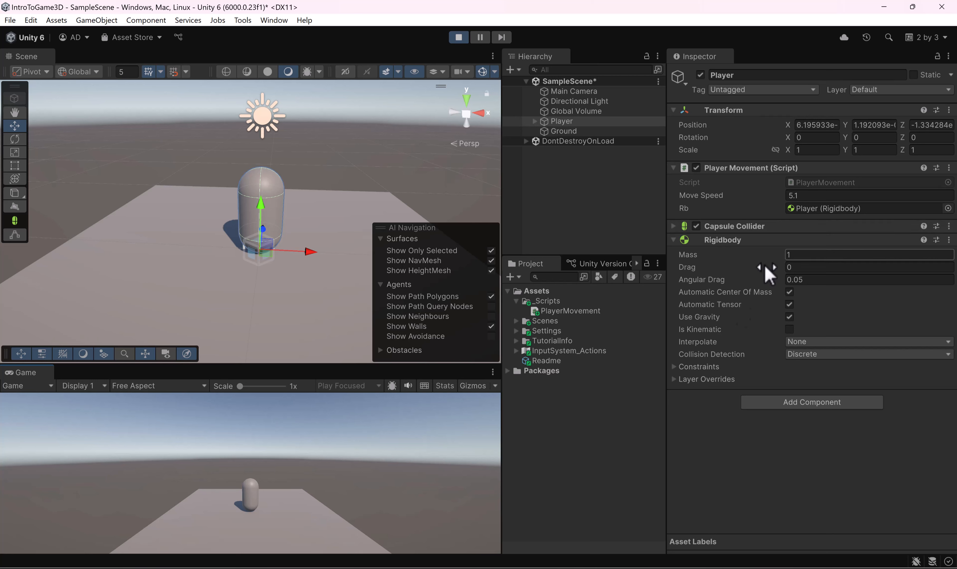
left_click(458, 37)
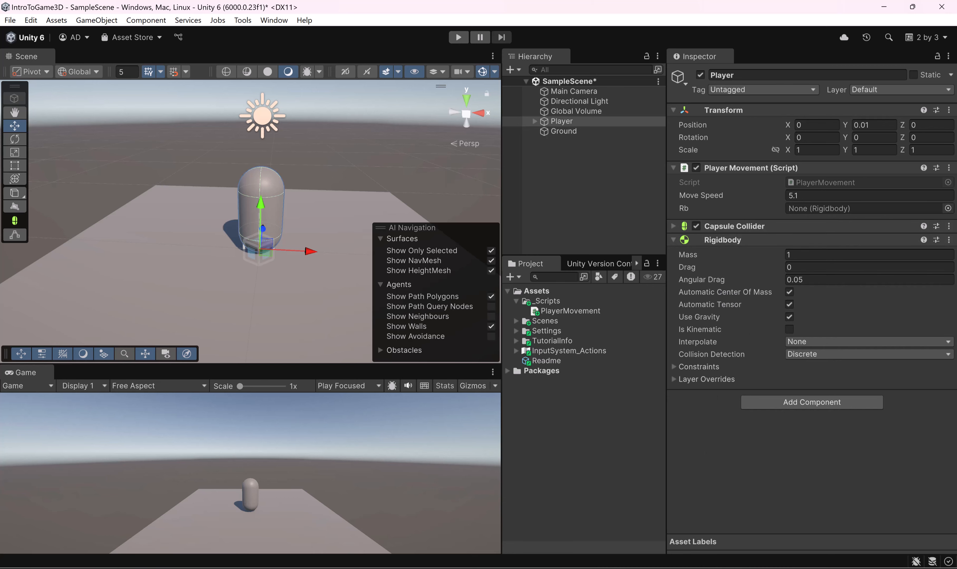
Step: Review the PlayerMovement script in Rider, and return to Unity to open the Project Settings
left_click(725, 547)
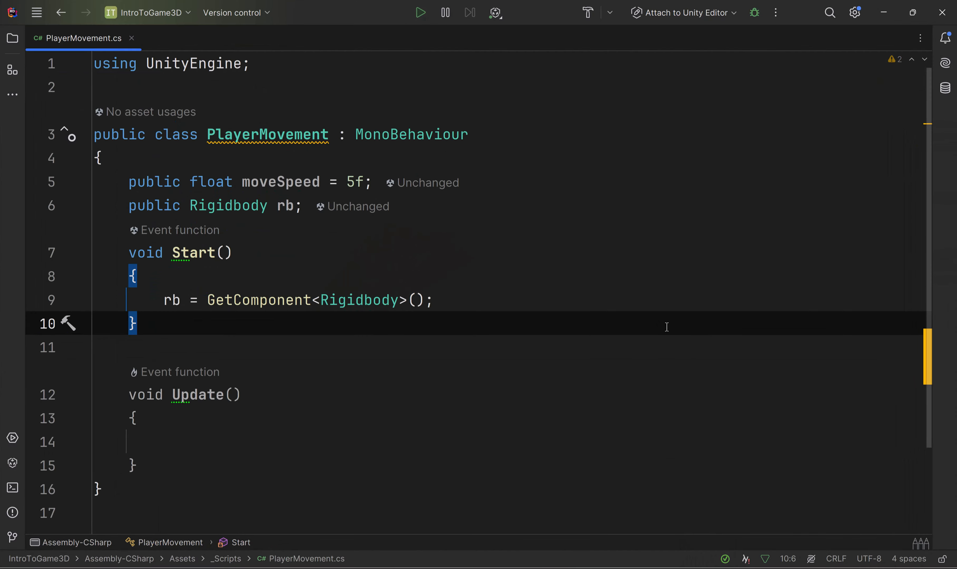
key("alt+Tab")
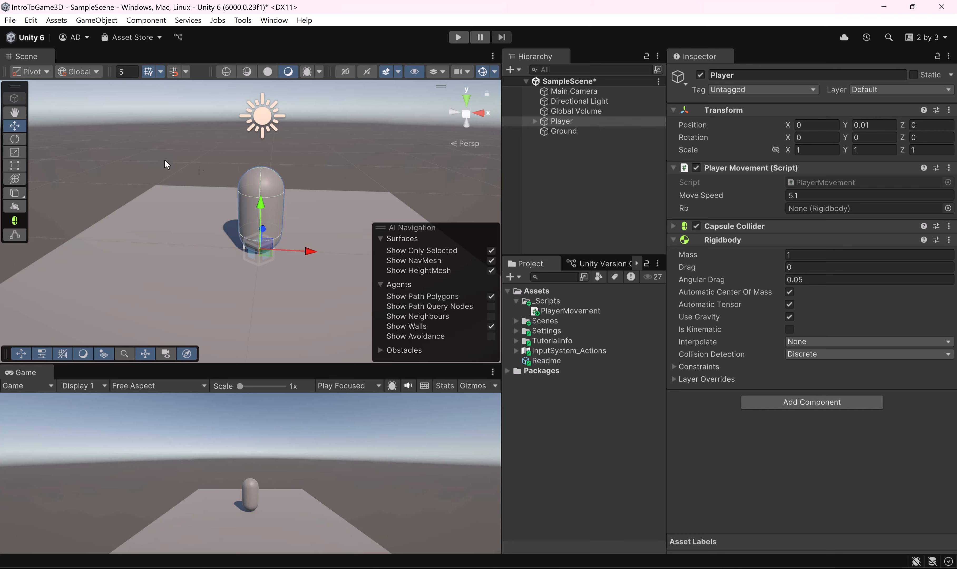
left_click(31, 20)
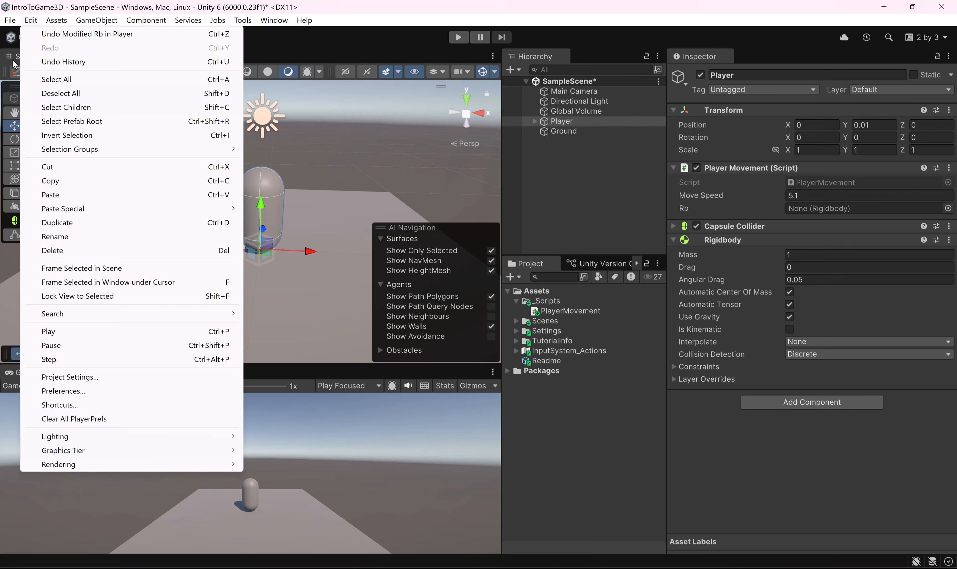
left_click(64, 377)
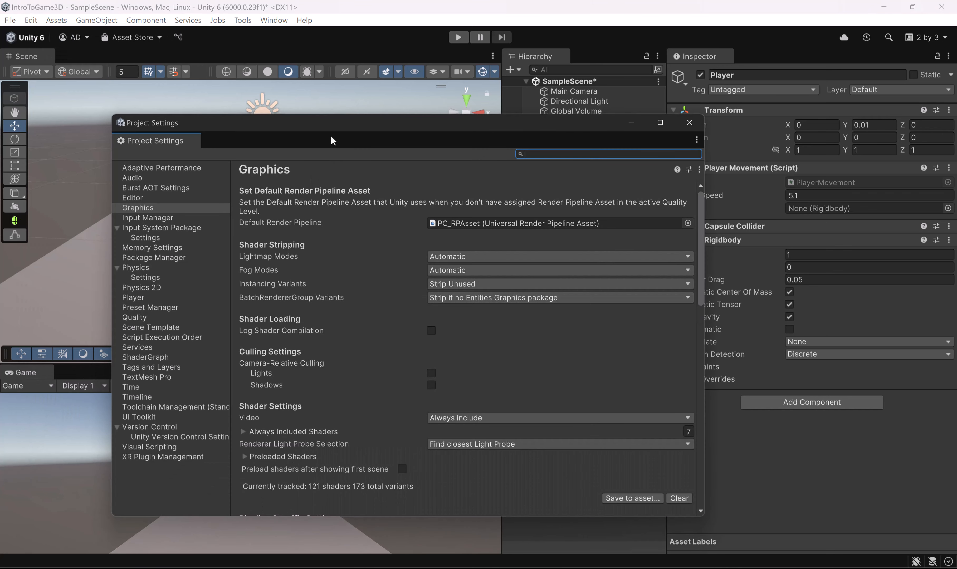
Step: Show the Input Manager settings, reposition the Project Settings window over the Scene view, and expand the Axes list
left_click(138, 219)
left_click_drag(288, 139, 373, 81)
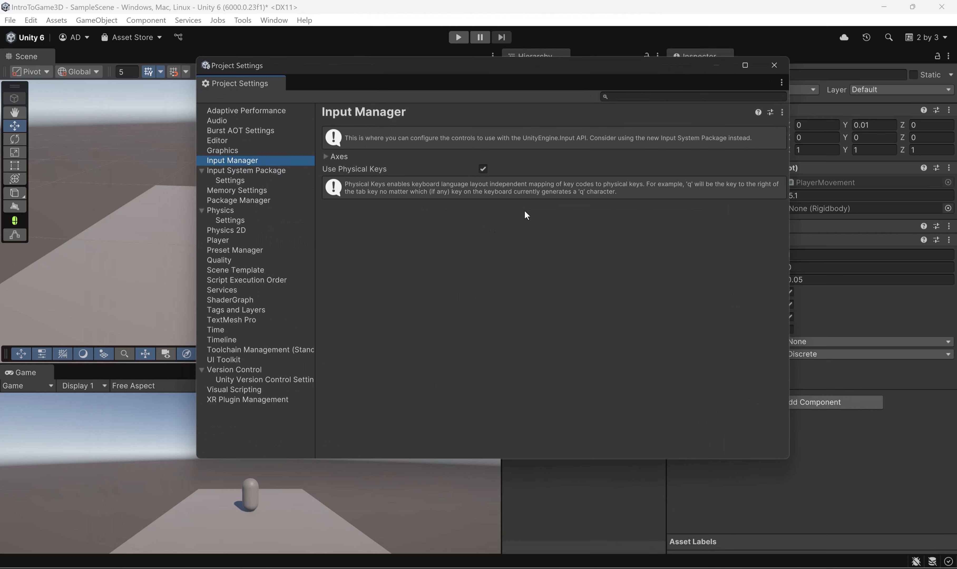
left_click(325, 156)
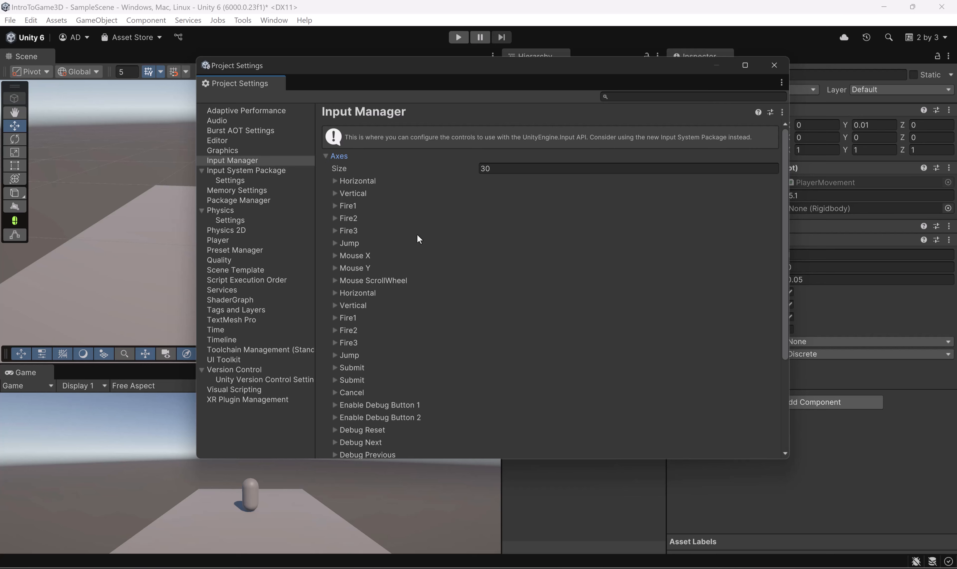
Step: Look through the list of input axes and examine the settings of the second Horizontal axis, the joystick one
left_click(351, 180)
left_click(359, 180)
left_click(354, 193)
left_click(355, 193)
scroll(500, 338, "down", 3)
scroll(501, 338, "down", 3)
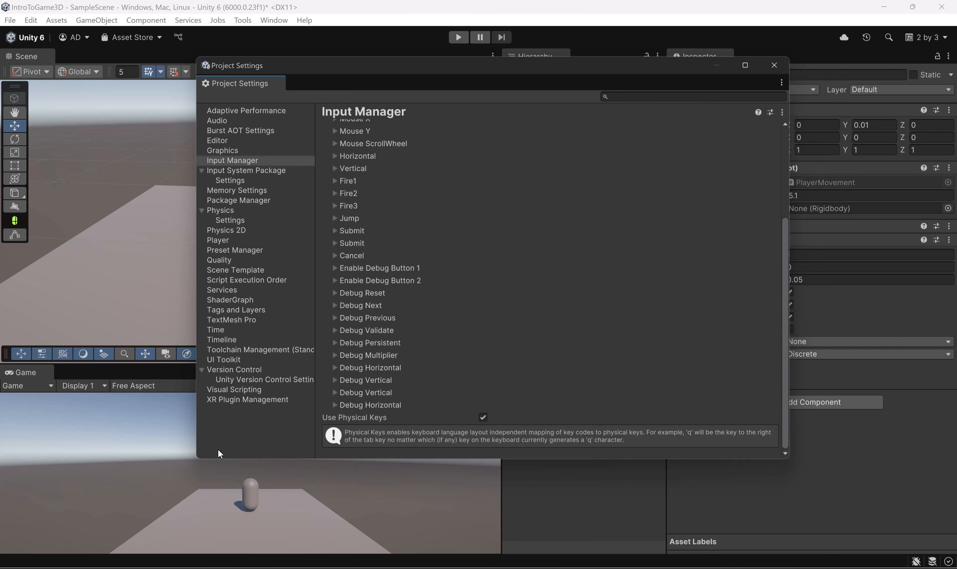
scroll(385, 271, "up", 2)
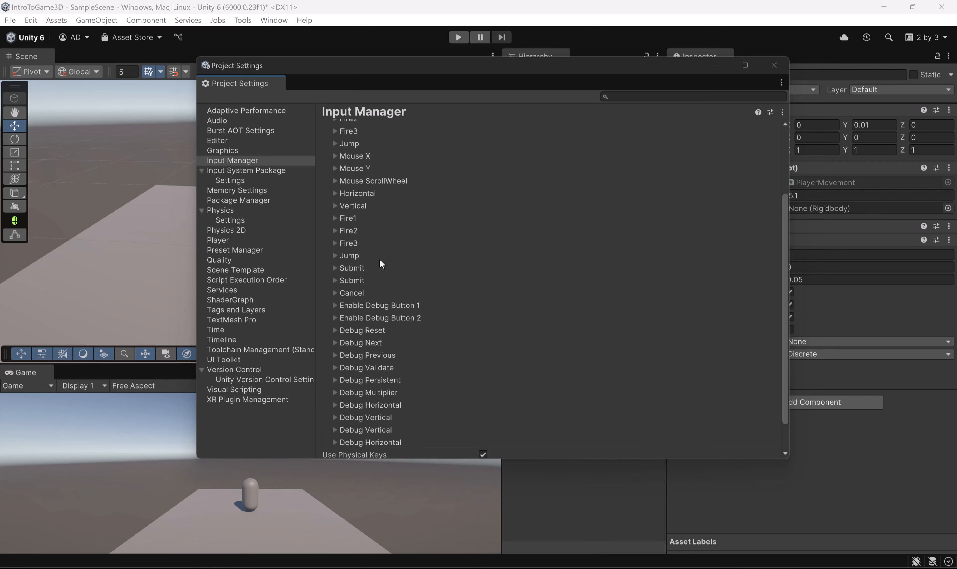
left_click(356, 194)
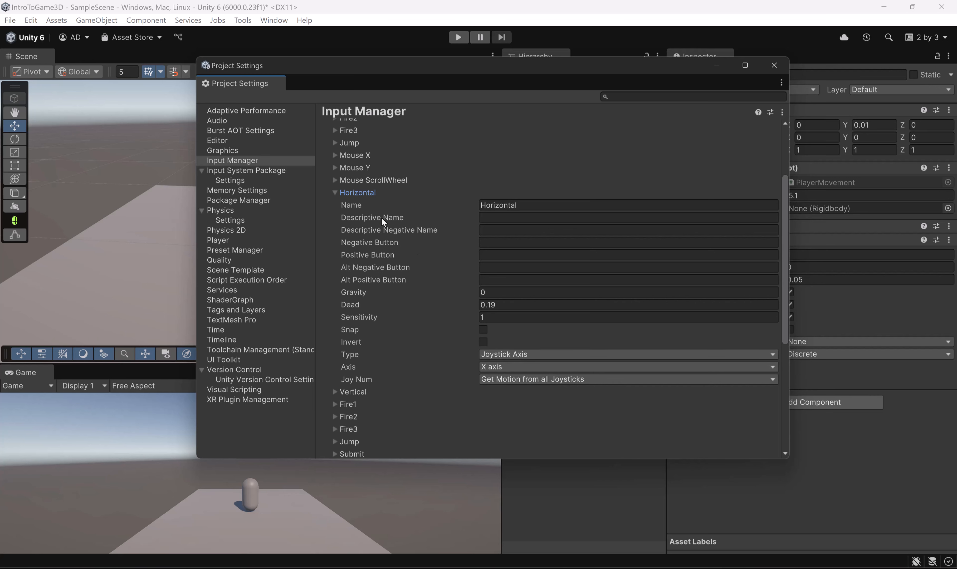
left_click(363, 193)
scroll(404, 258, "up", 3)
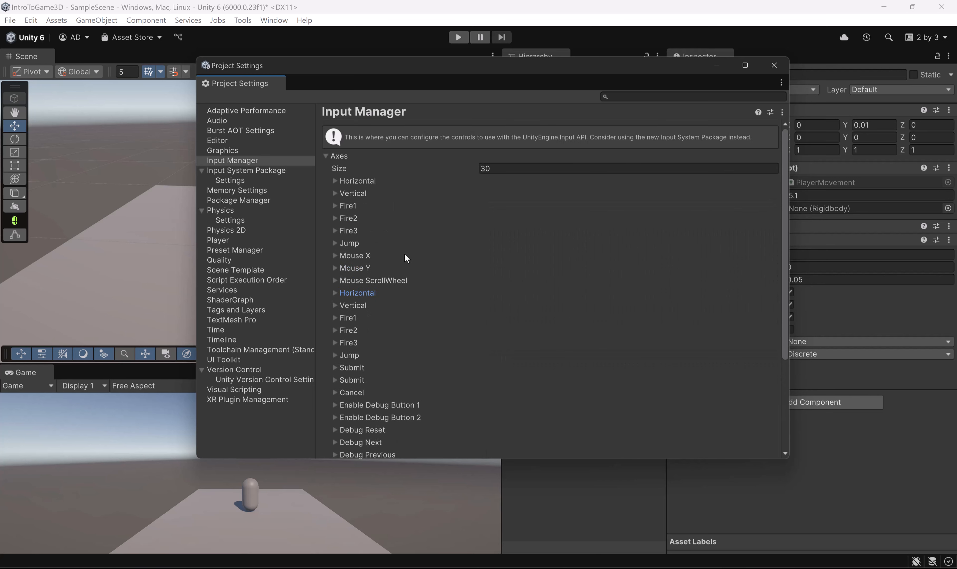
Step: Examine the name and button assignments of the first Horizontal axis and of the first Vertical axis
left_click(358, 181)
left_click(539, 194)
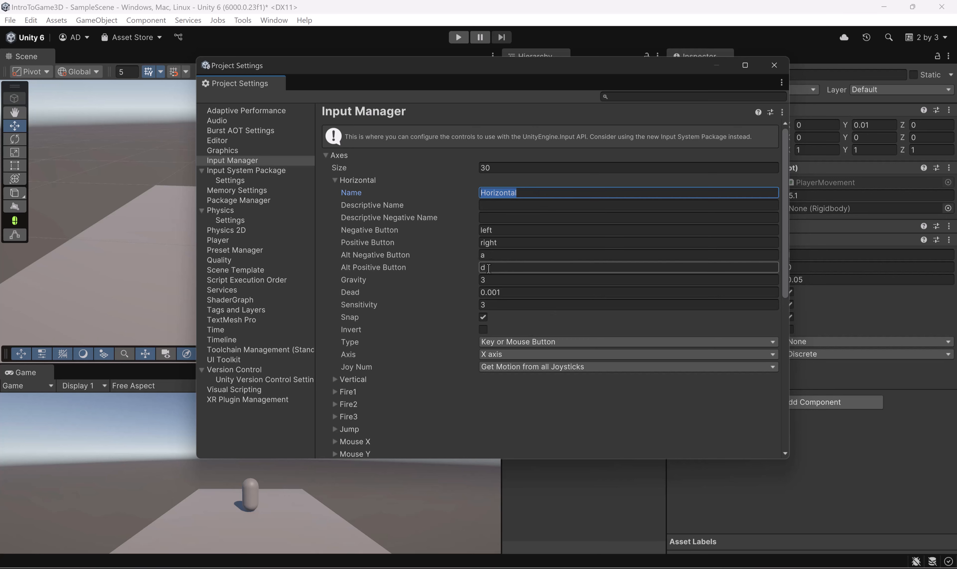
left_click(336, 180)
left_click(338, 192)
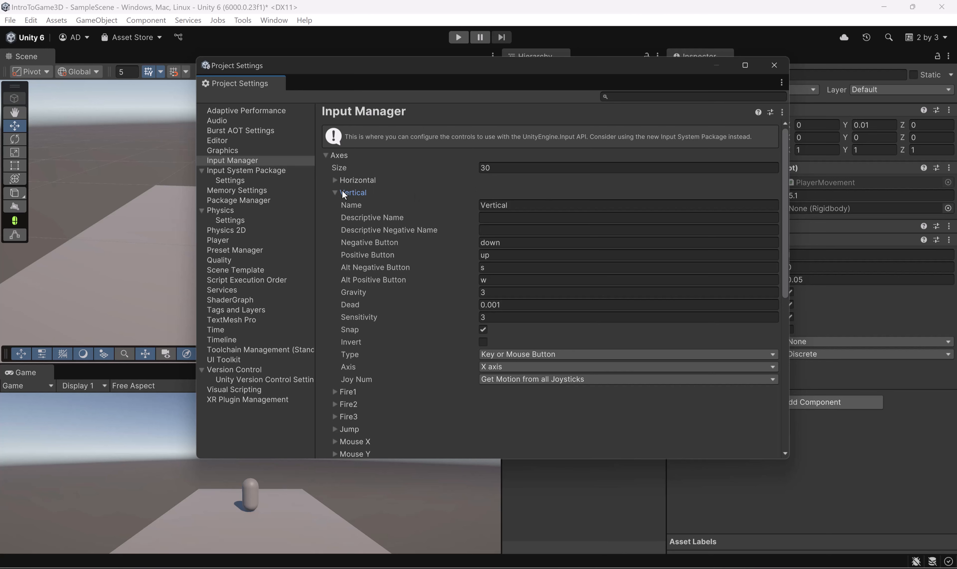
Step: Compare the button assignments of the first Horizontal and first Vertical axes once more, and close the Project Settings
left_click(335, 194)
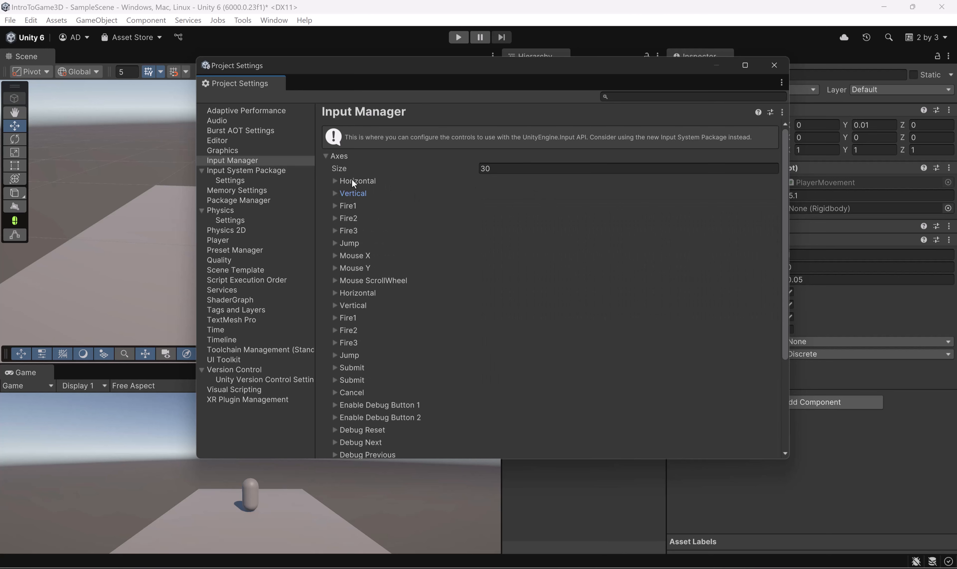
left_click(332, 181)
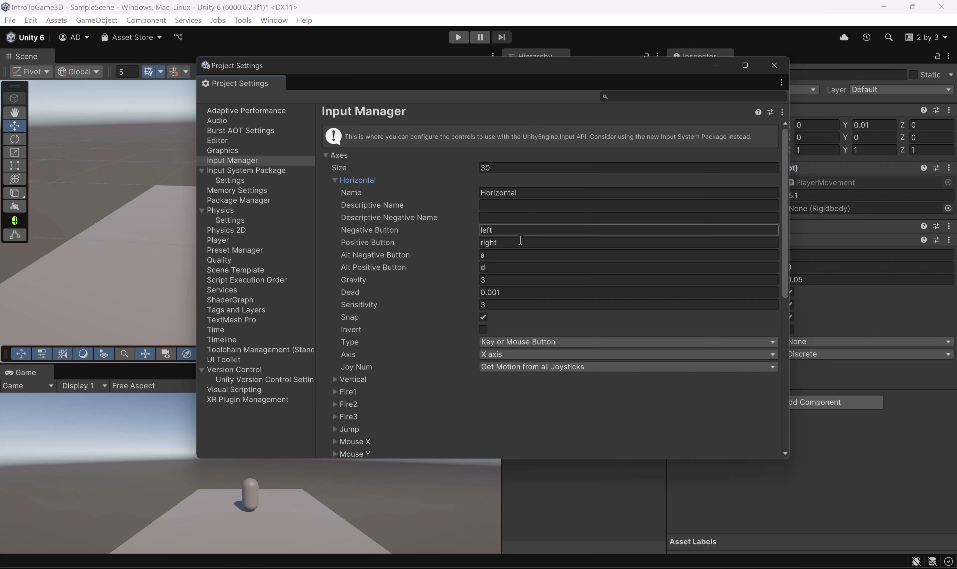
left_click(335, 180)
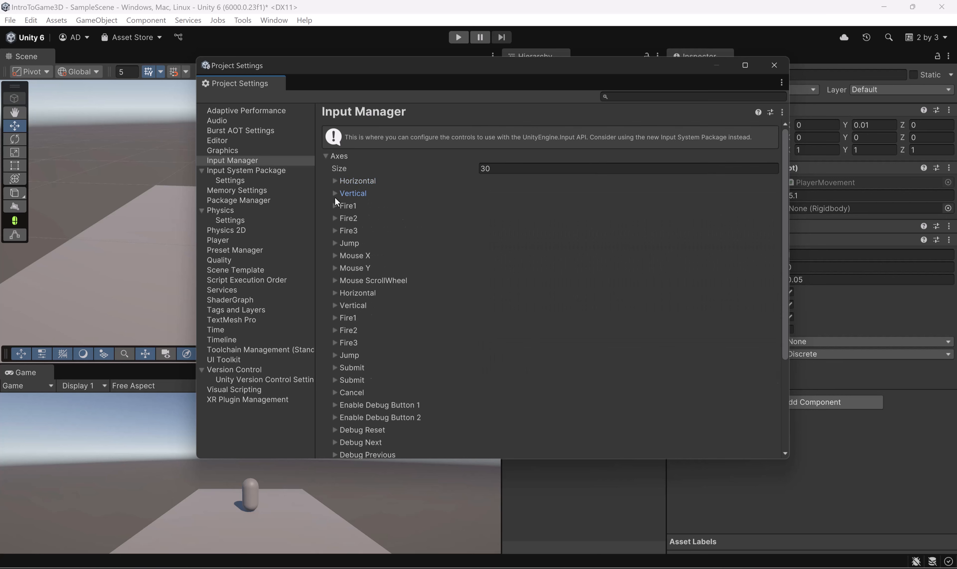
left_click(335, 193)
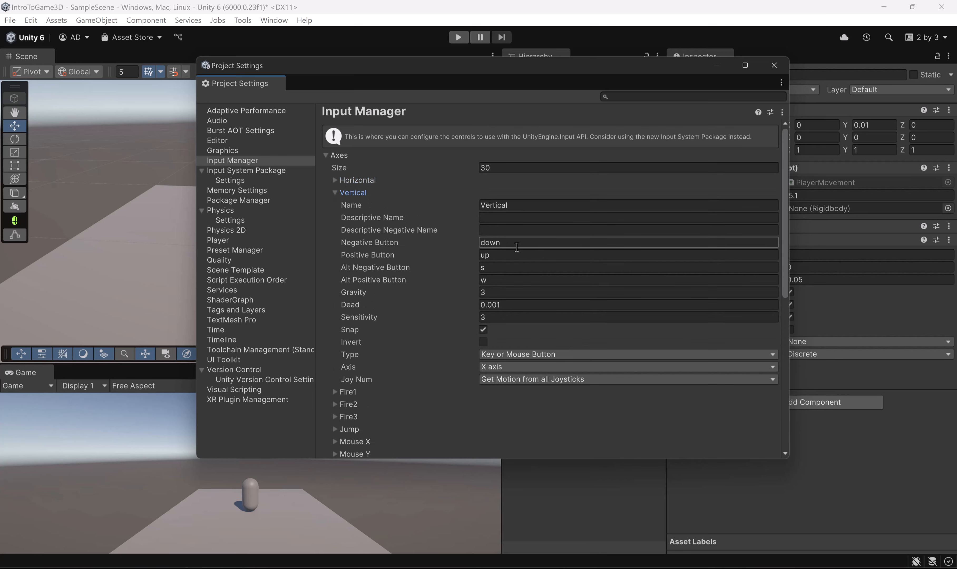
left_click(775, 65)
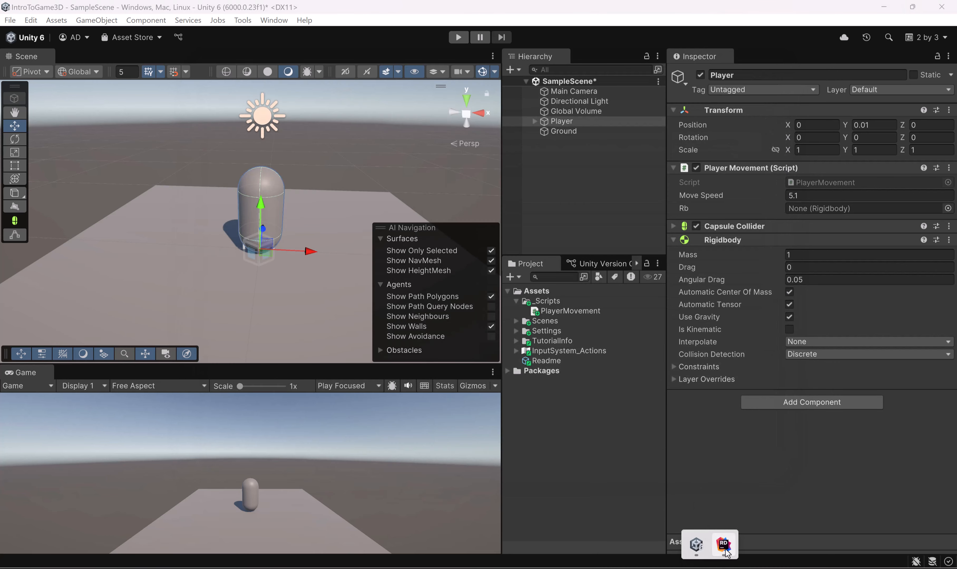
Step: Switch to Rider and declare a float variable named horizontalInput inside the Update method of PlayerMovement
left_click(724, 546)
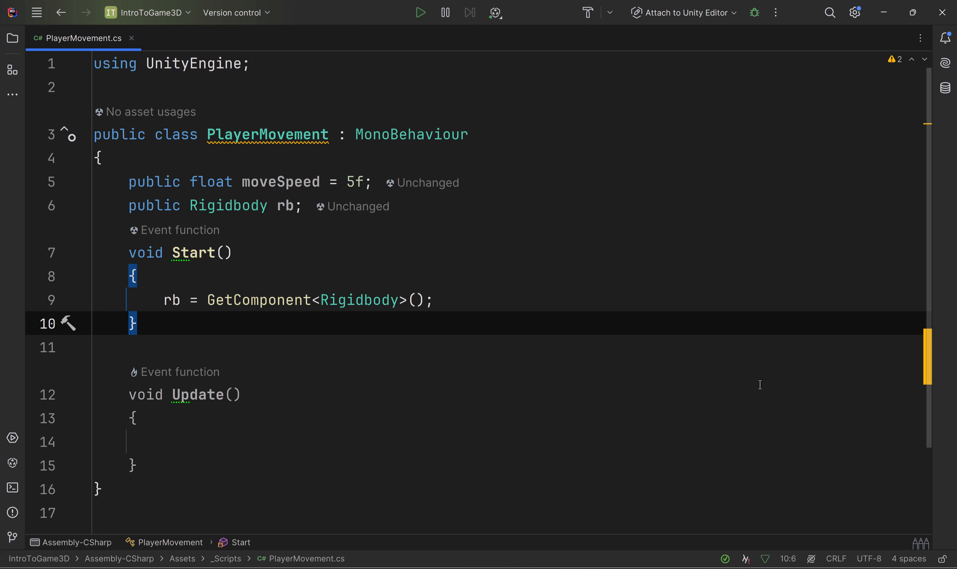
scroll(324, 343, "down", 3)
left_click(294, 320)
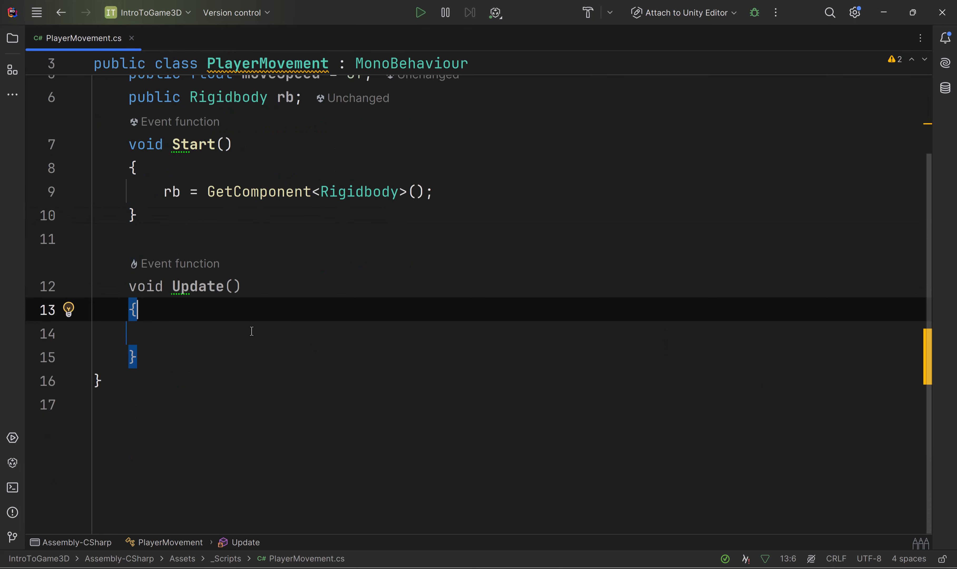
left_click(253, 332)
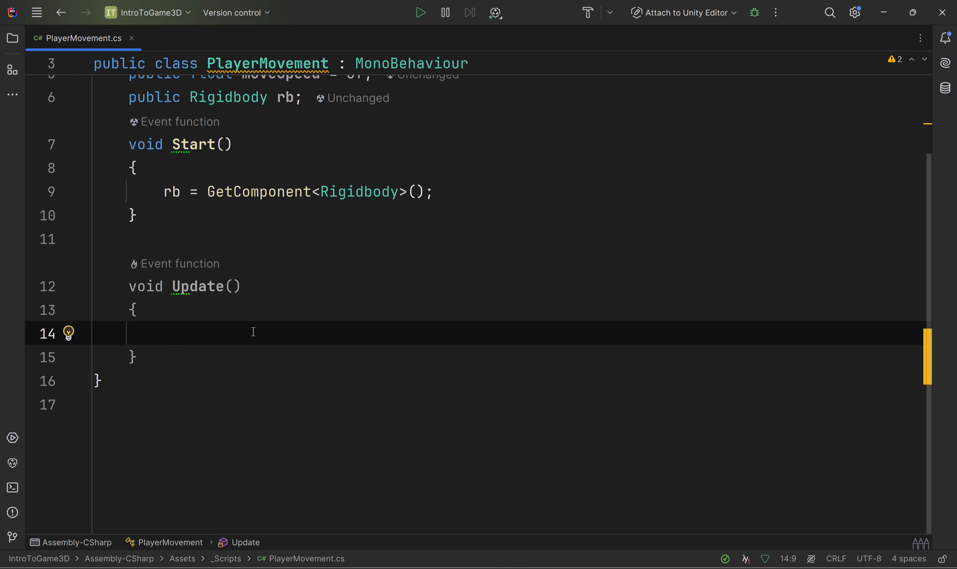
type("float")
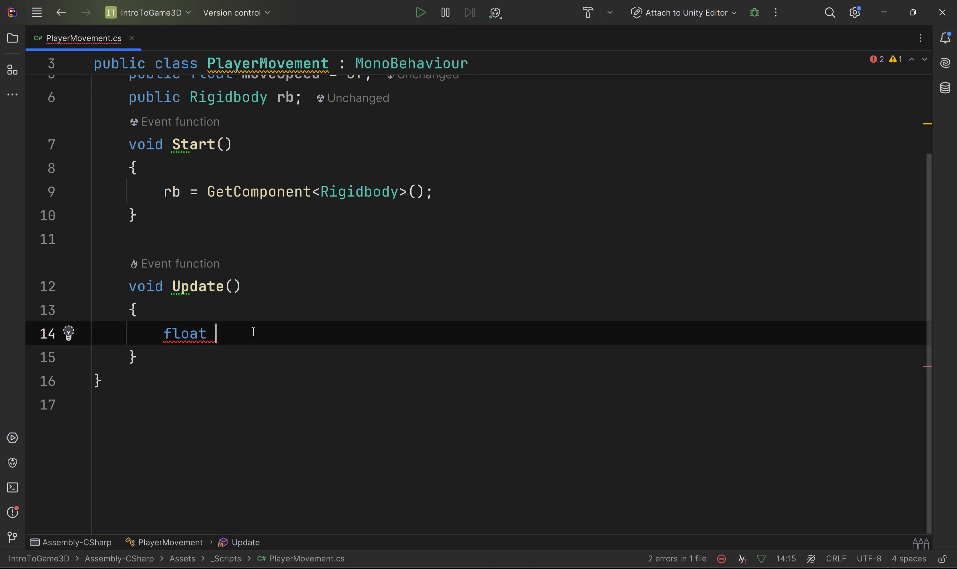
type("Horizontal")
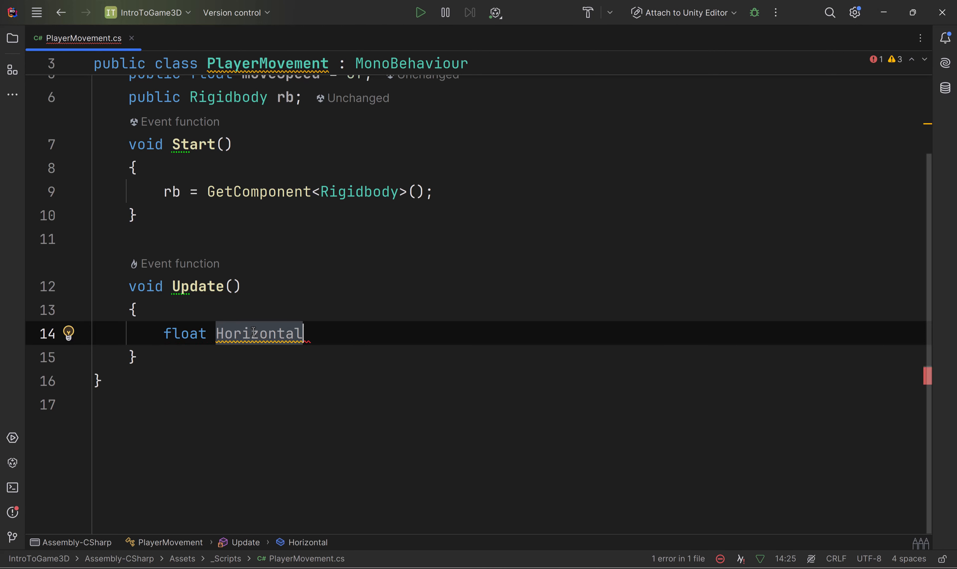
key("Left")
key("Left")
key("Left")
key("Left")
key("Left")
key("Left")
key("Left")
key("Left")
key("Left")
key("Left")
key("Delete")
type("h")
key("Escape")
key("Right")
key("Right")
key("Right")
key("Right")
key("Right")
key("Right")
key("Right")
key("Right")
key("Right")
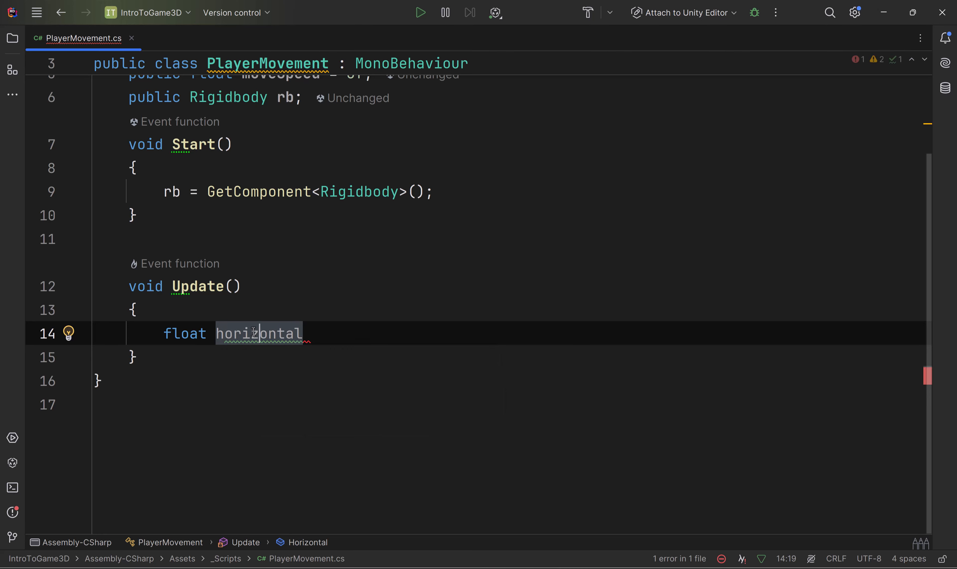
type("Inp")
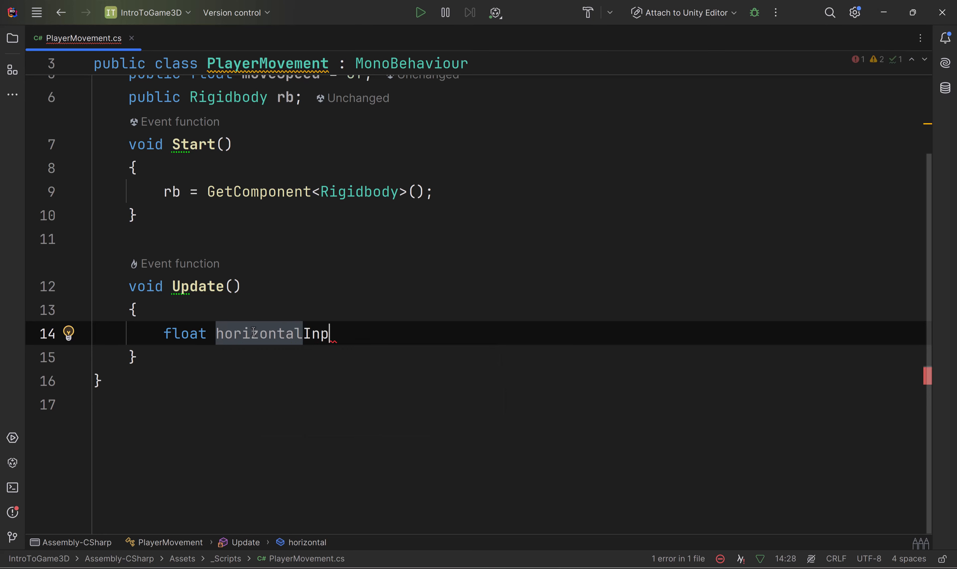
type("ut = ")
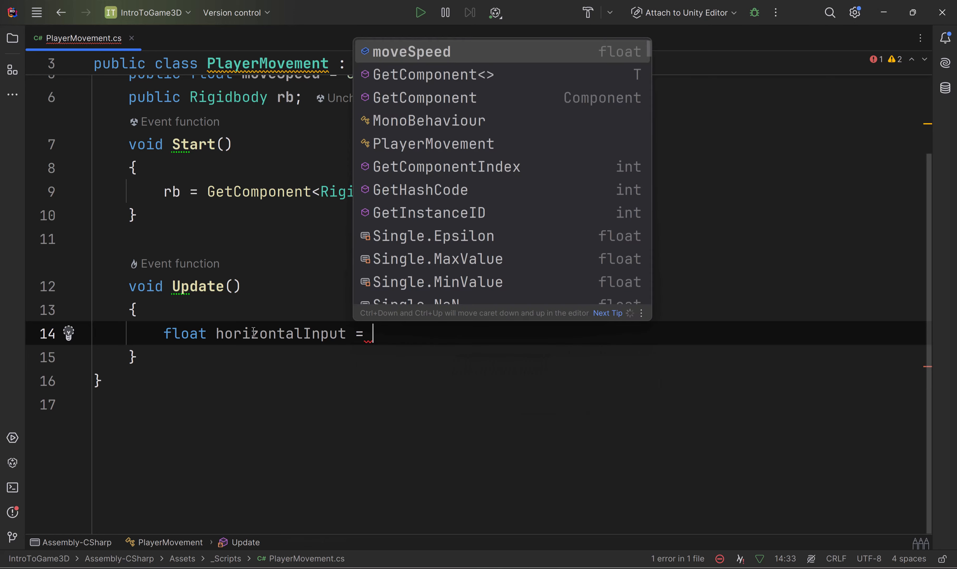
type("Input")
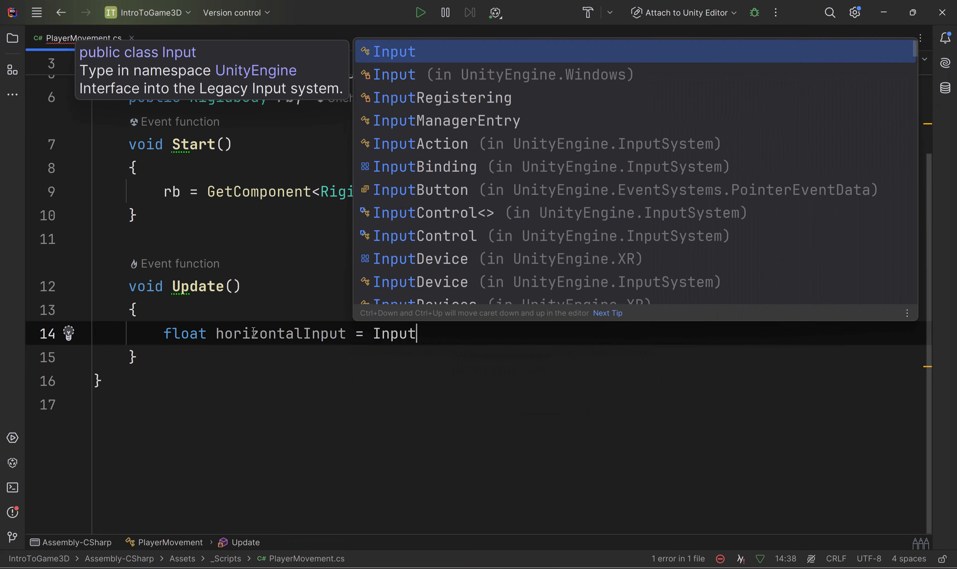
type(".")
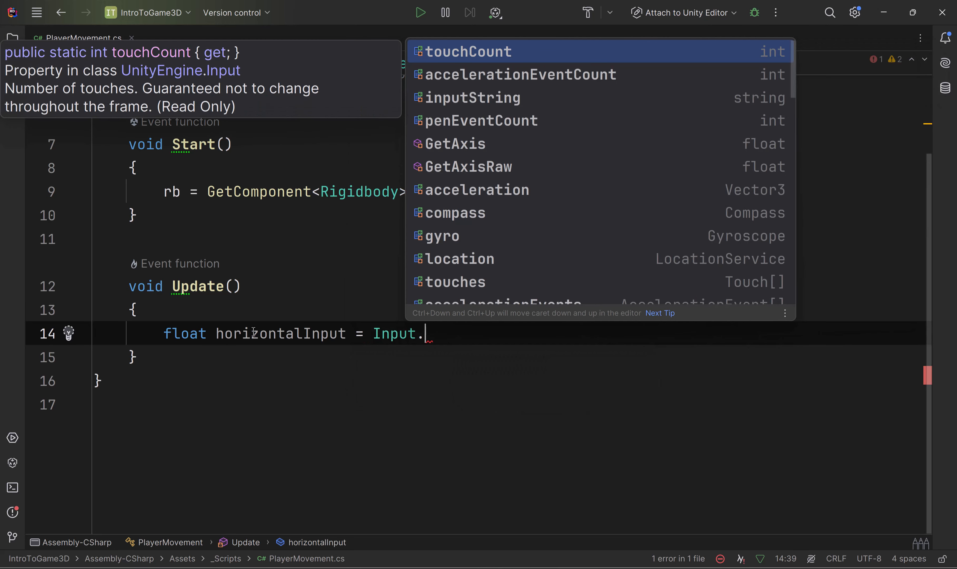
Step: Assign Input.GetAxis("Horizontal") to the horizontalInput variable
key("Escape")
type("get")
key("Return")
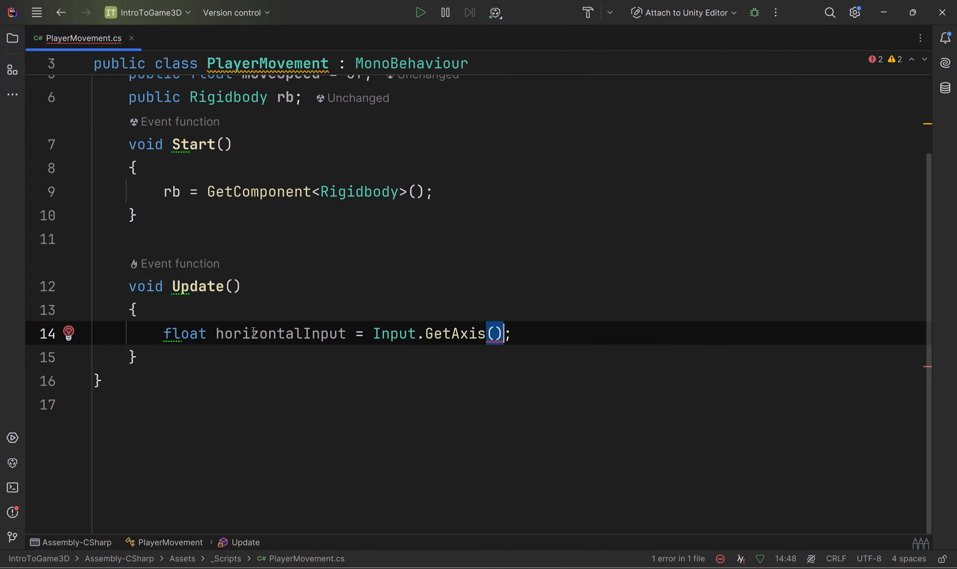
type("\"")
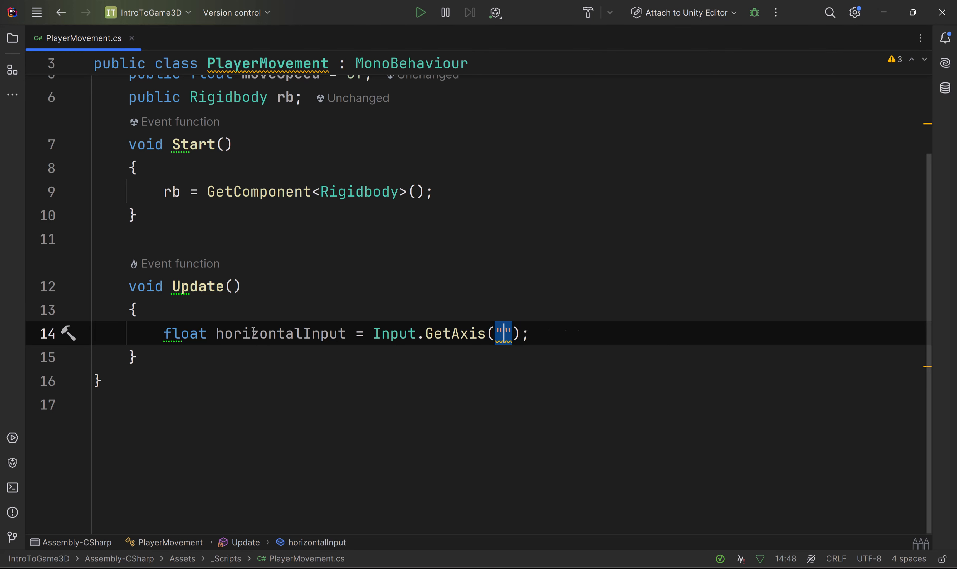
type("Horizontal")
left_click(659, 315)
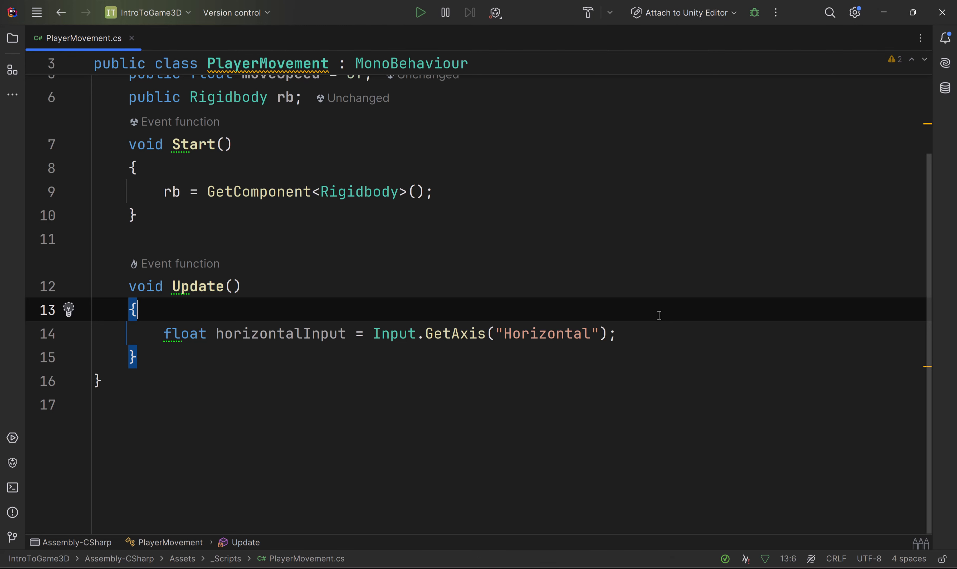
Step: Add an empty print() call in Update, separated by a blank line from the horizontalInput declaration
scroll(659, 315, "up", 2)
scroll(658, 315, "down", 2)
left_click(669, 335)
key("Return")
key("Return")
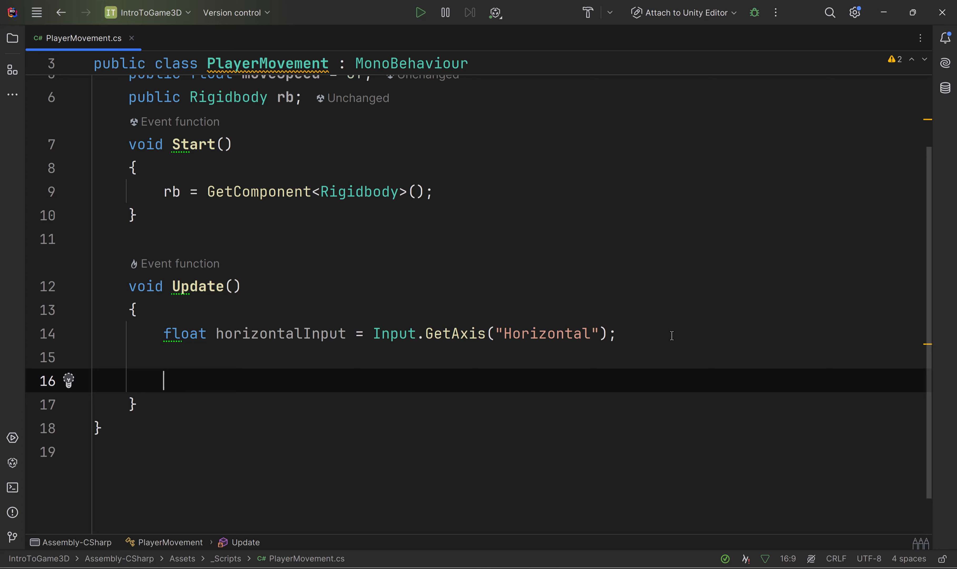
type("print")
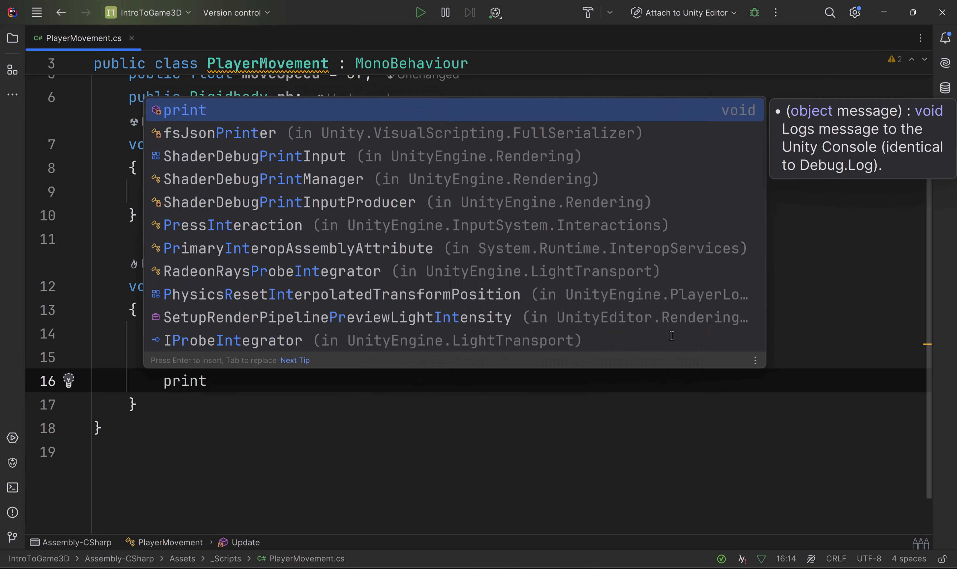
key("Return")
key("Right")
key("Left")
key("Left")
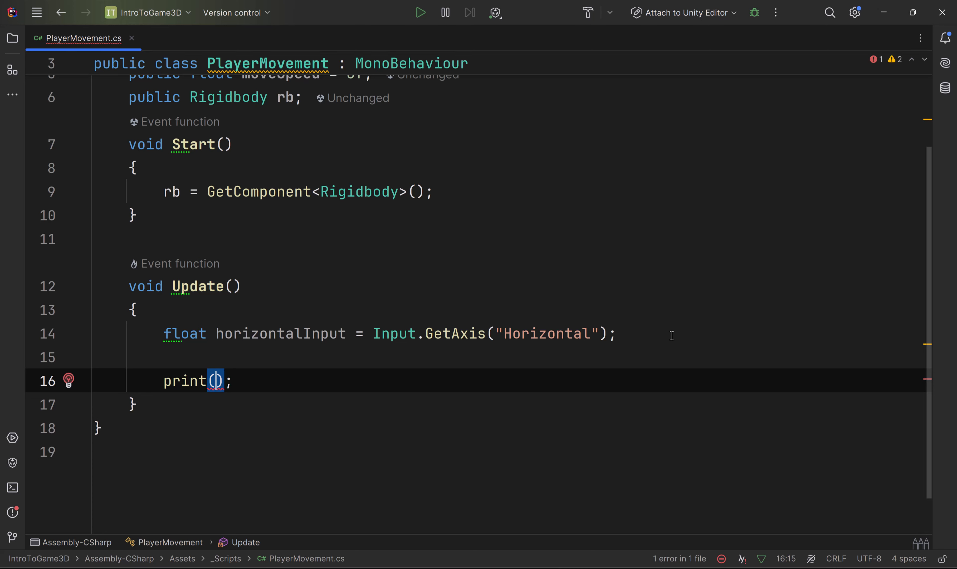
Step: Write the message "Input from Horizontal: " as the print argument, followed by a + operator
type("\"")
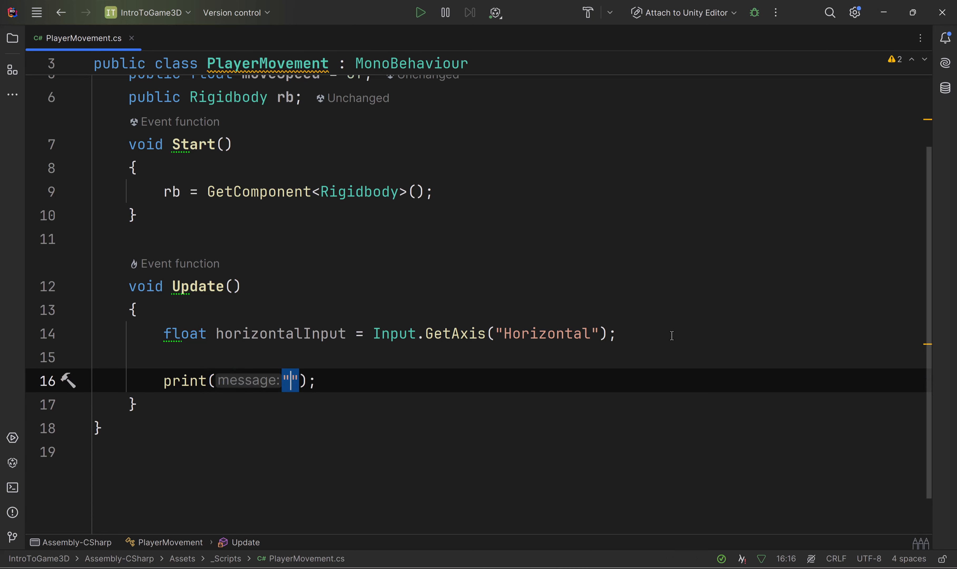
type("Input g")
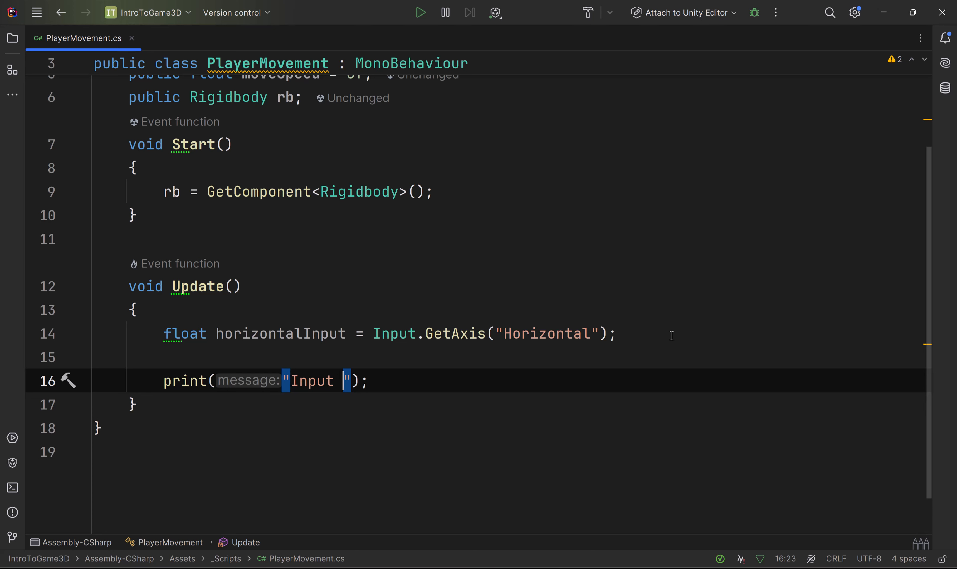
key("BackSpace")
type("from Ho")
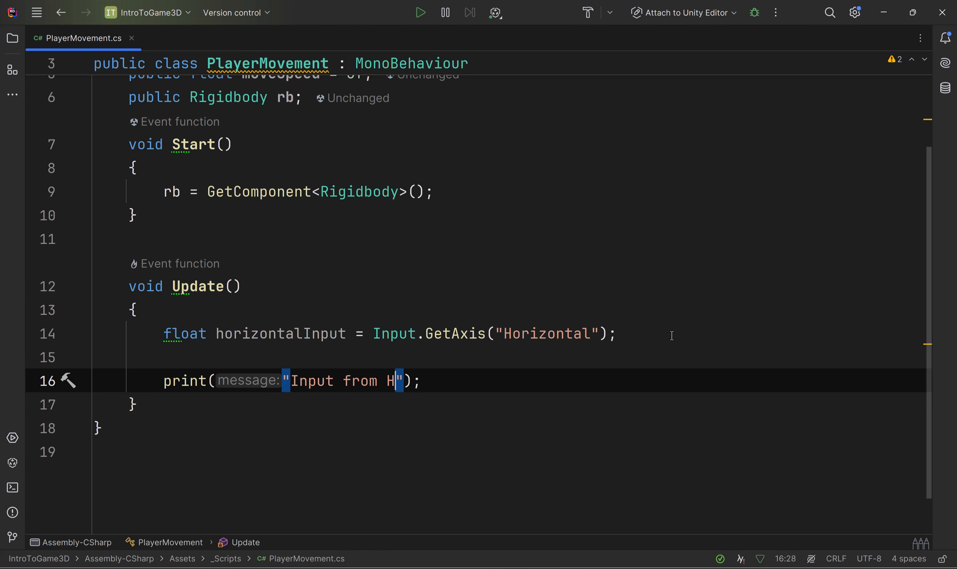
type("rizontal")
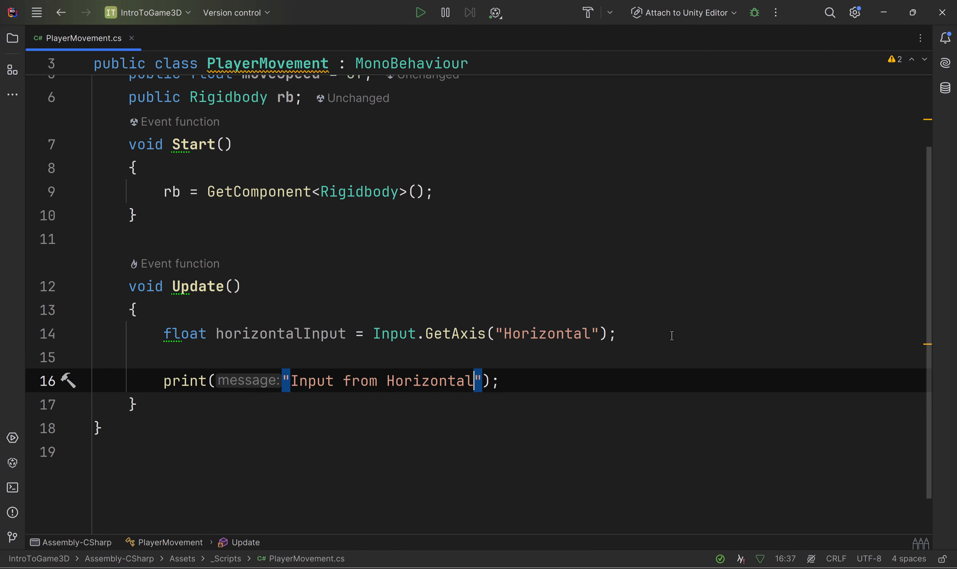
type(":  \"")
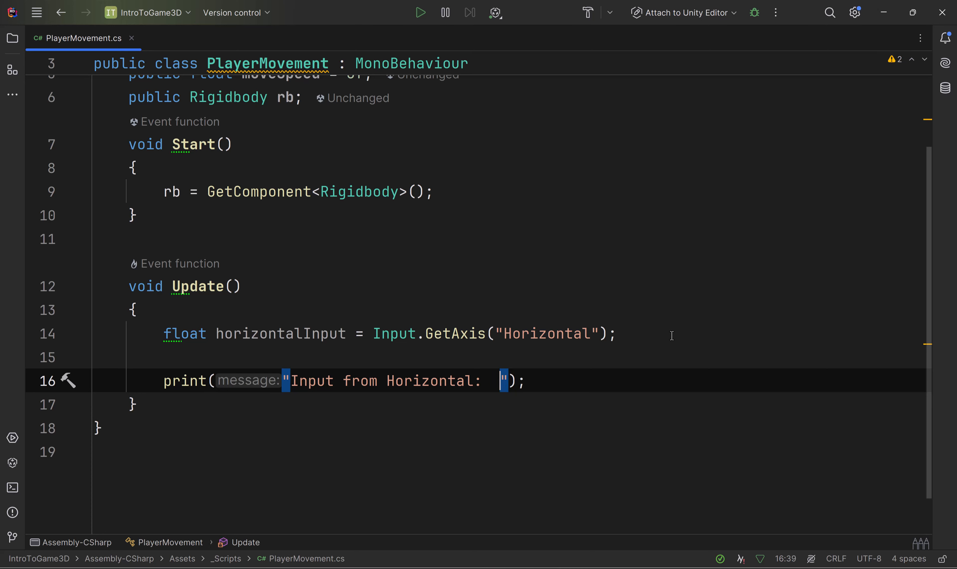
type("+")
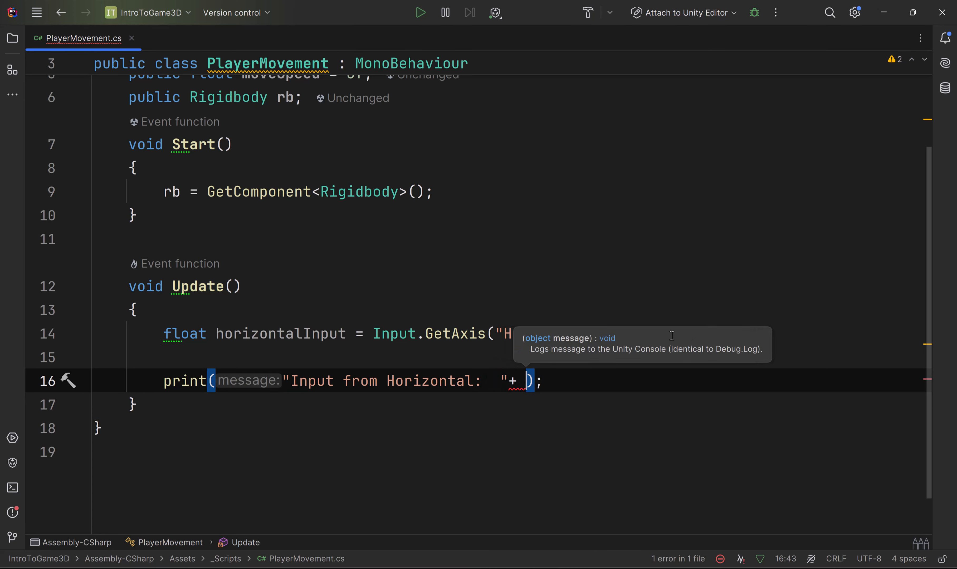
Step: Append the horizontalInput variable to the print message, add a space before the + operator, and save the script
double_click(276, 335)
key("ctrl+c")
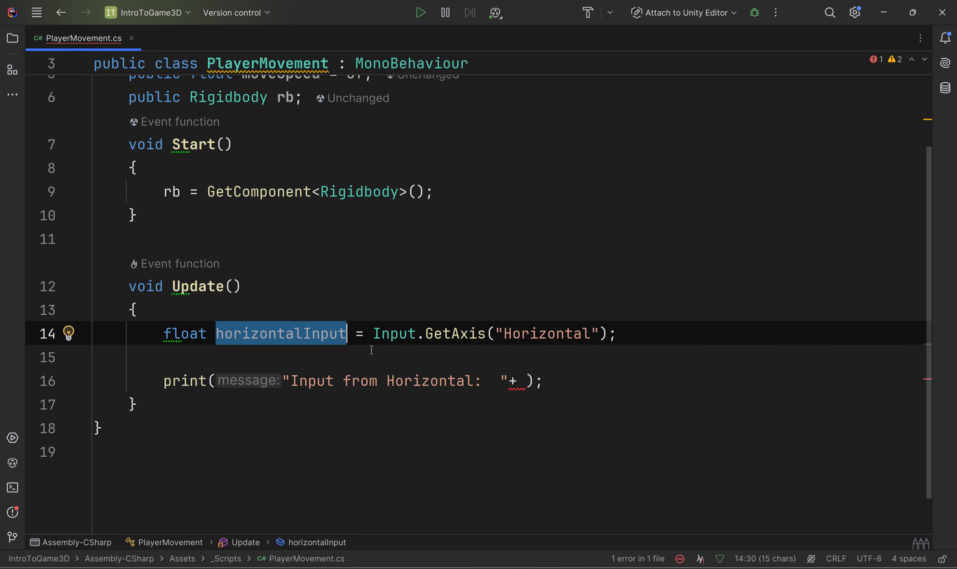
left_click(524, 381)
key("ctrl+v")
left_click(509, 382)
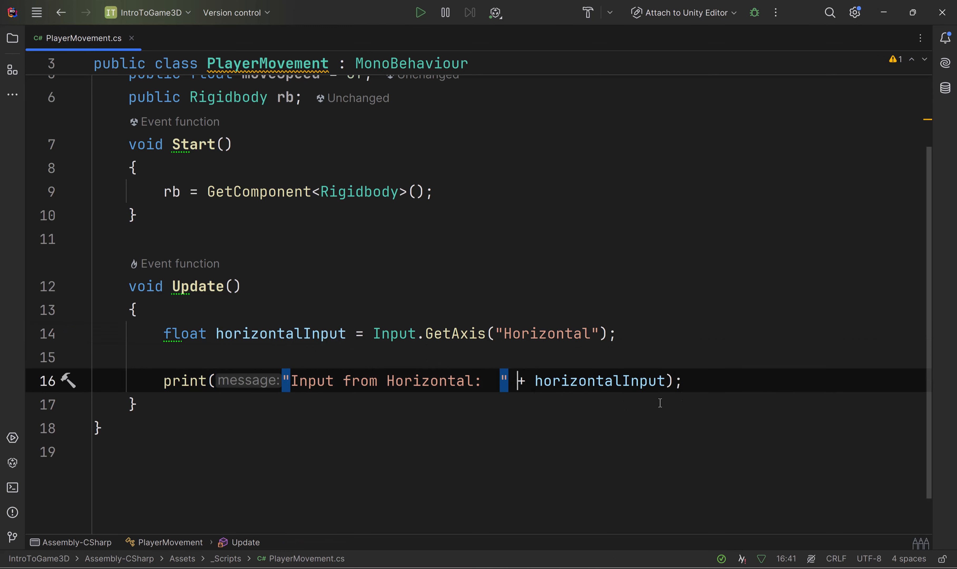
left_click(704, 388)
key("ctrl+s")
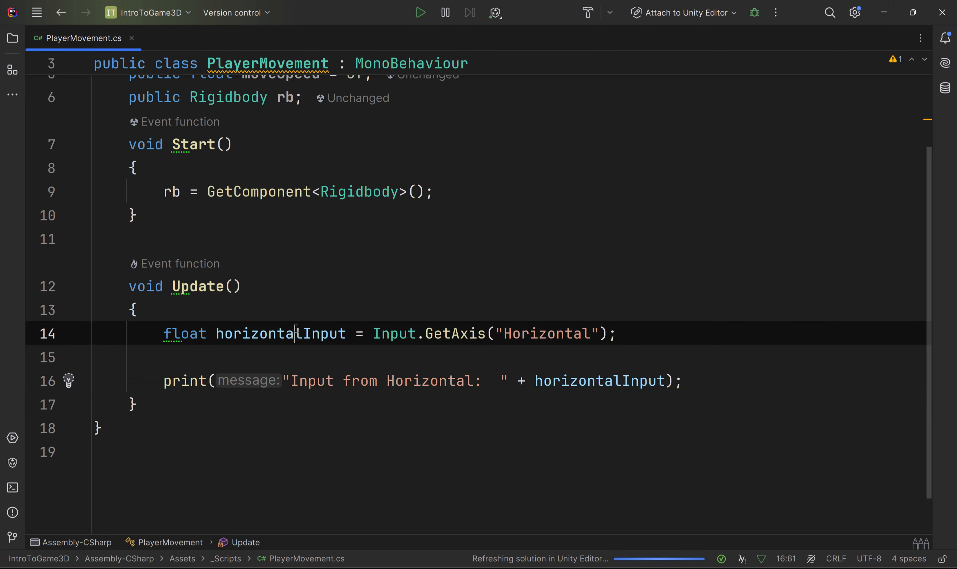
Step: Return to Unity, open the Console window, place it over the lower part of the Inspector, and widen it to the screen edge
double_click(270, 333)
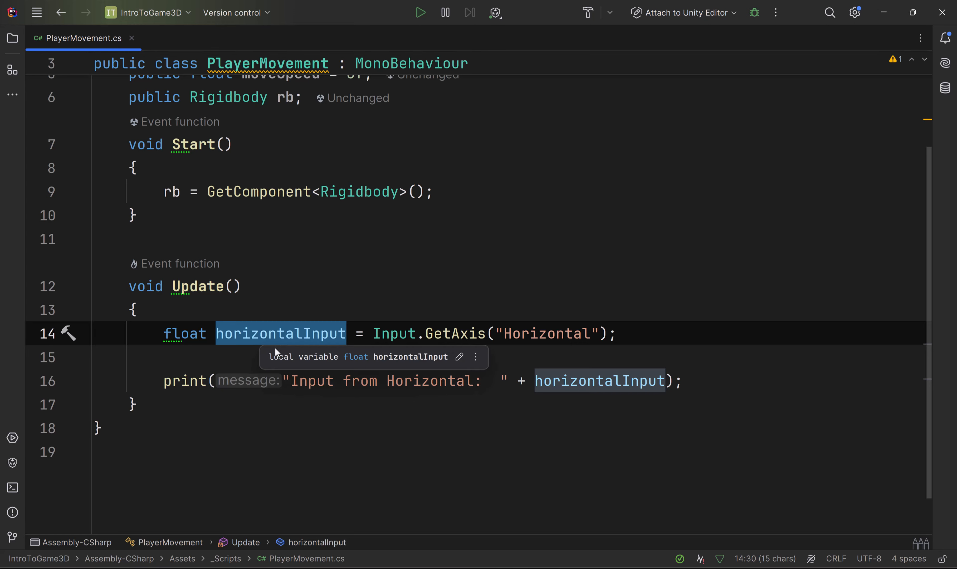
key("alt+Tab")
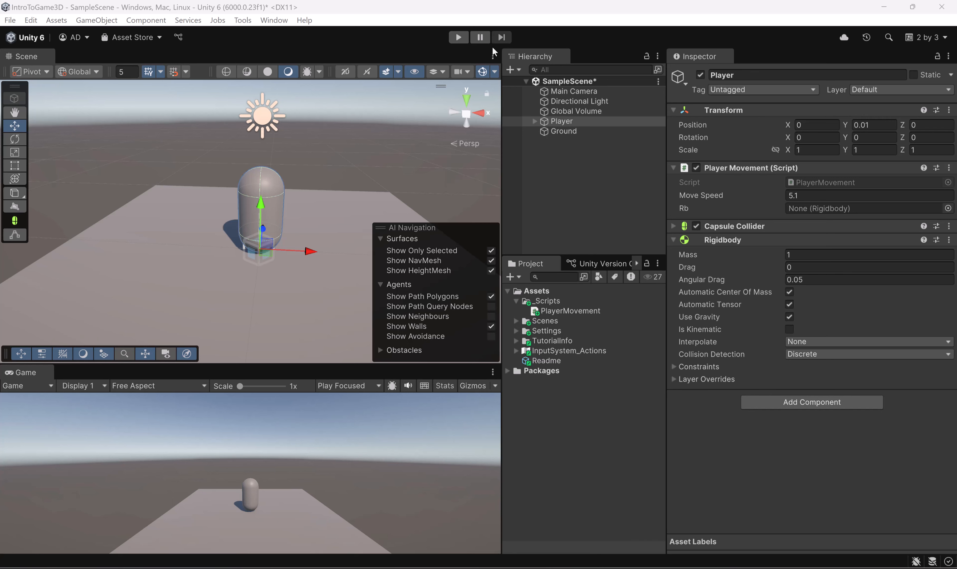
left_click(275, 21)
mouse_move(344, 227)
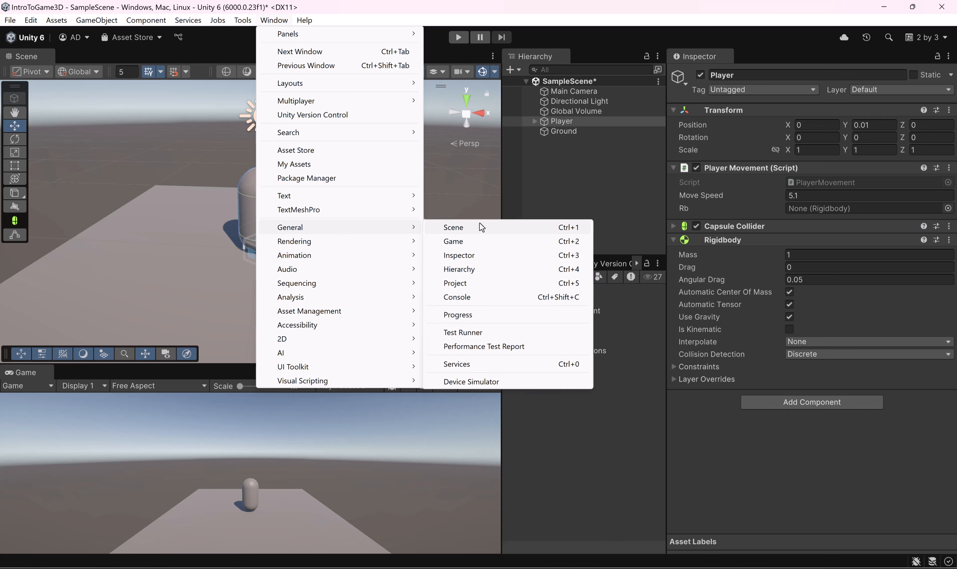
left_click(458, 297)
left_click_drag(628, 322, 710, 306)
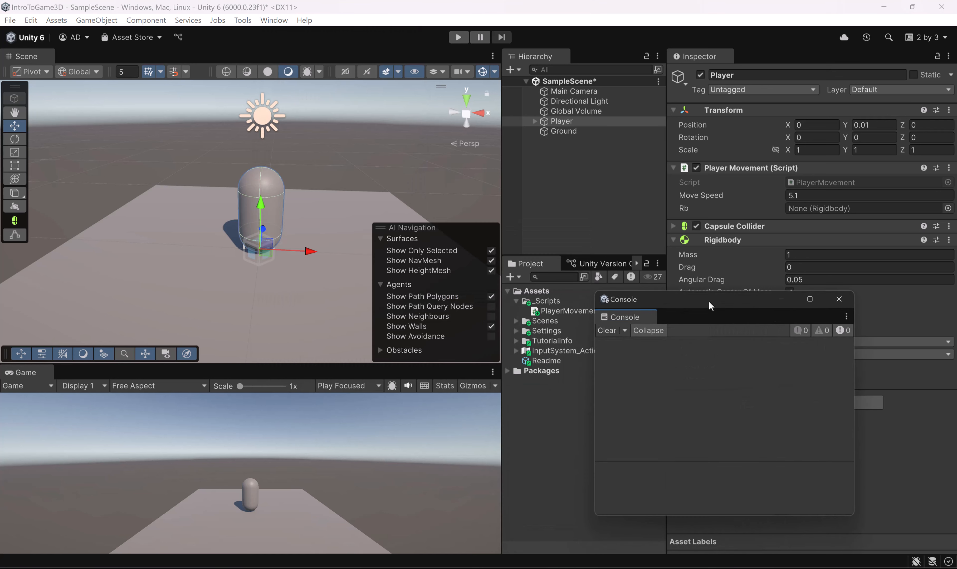
left_click_drag(857, 337, 953, 337)
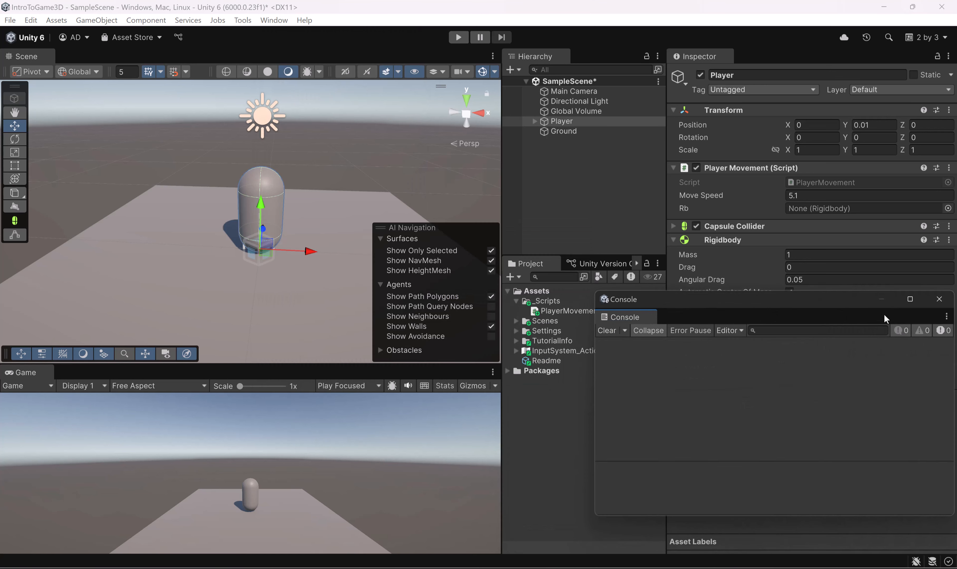
Step: Move the Console window toward the centre, enter Play mode, and show info log messages in the Console
left_click_drag(845, 304, 760, 295)
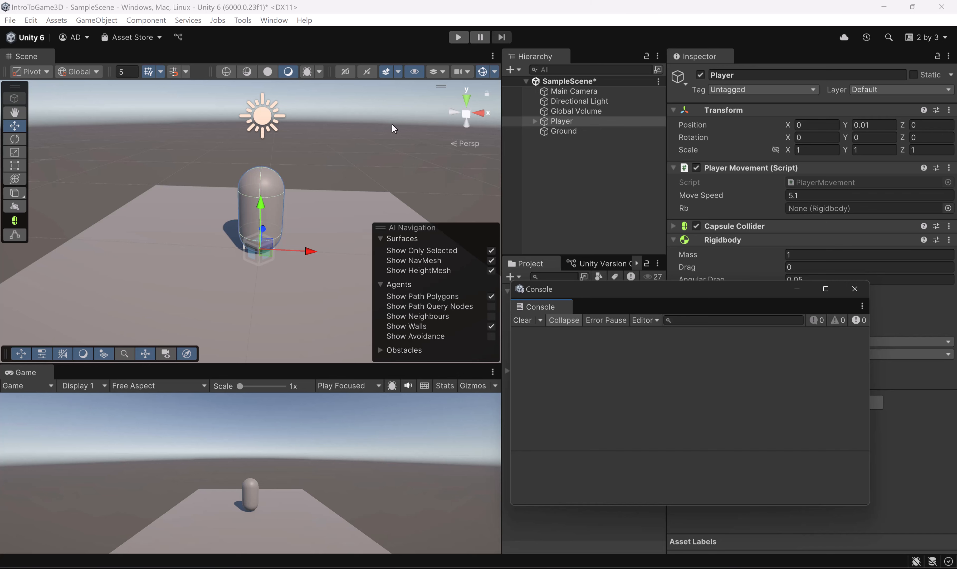
left_click(458, 37)
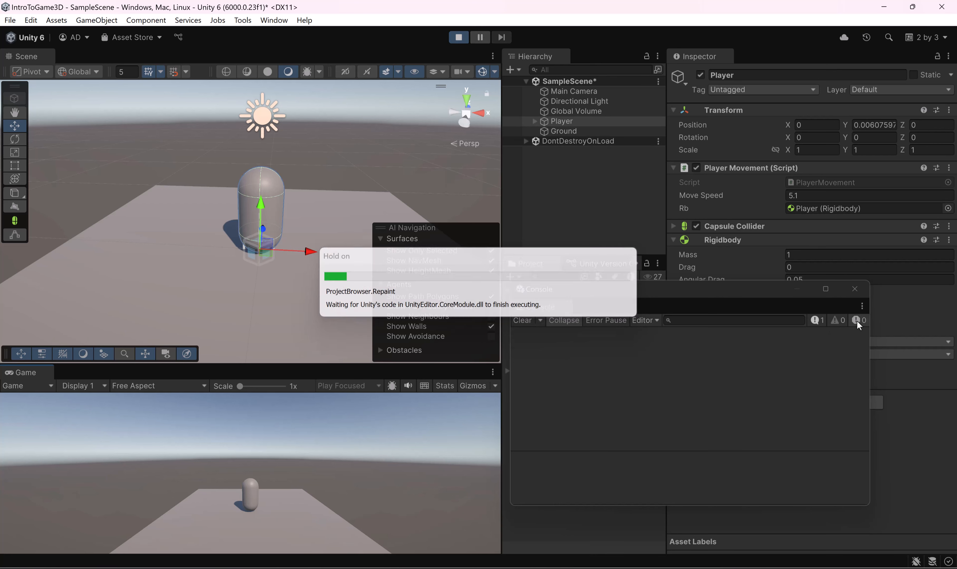
left_click(815, 320)
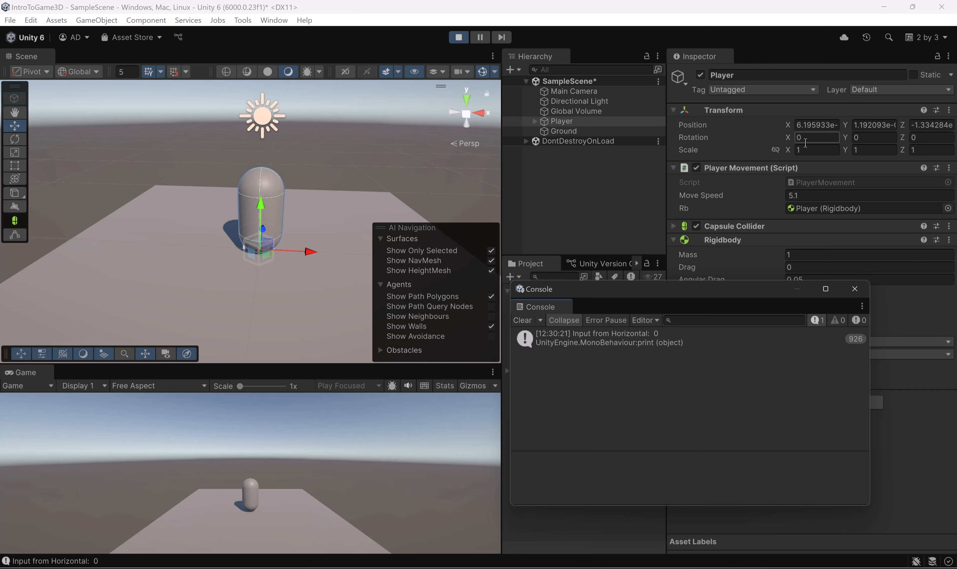
Step: Test negative and positive Horizontal input in the running game, check the Console values for both directions, and exit Play mode
left_click(356, 453)
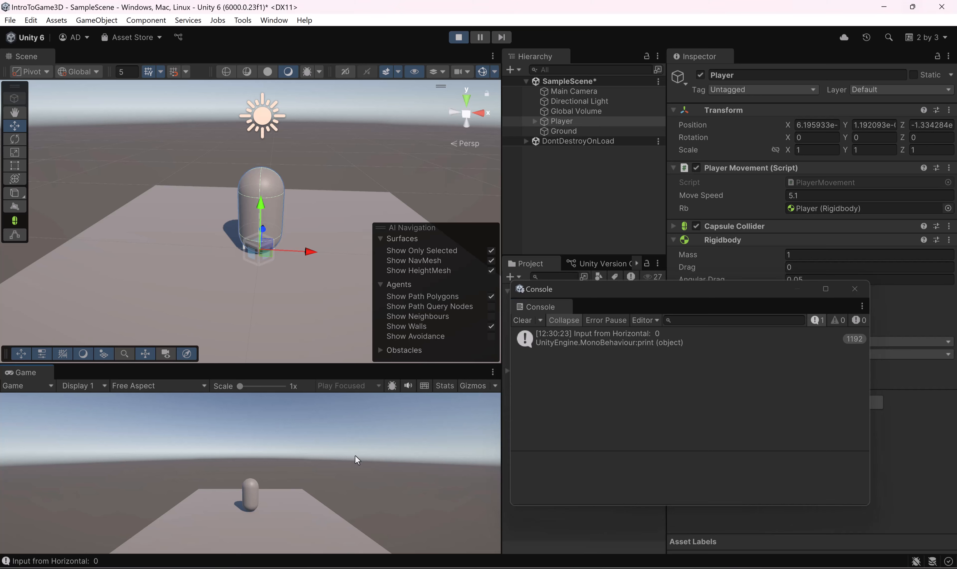
key("a")
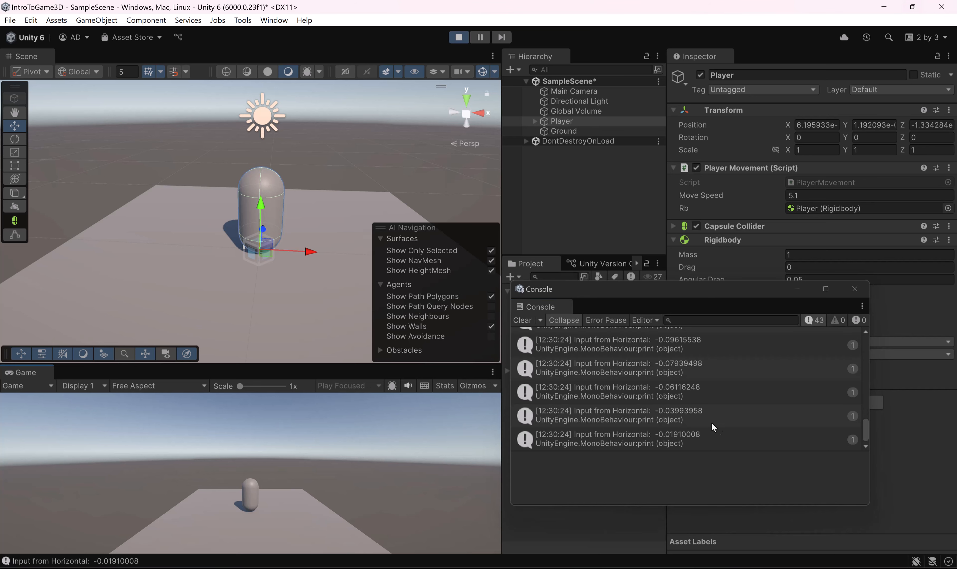
scroll(710, 380, "up", 2)
scroll(699, 351, "down", 2)
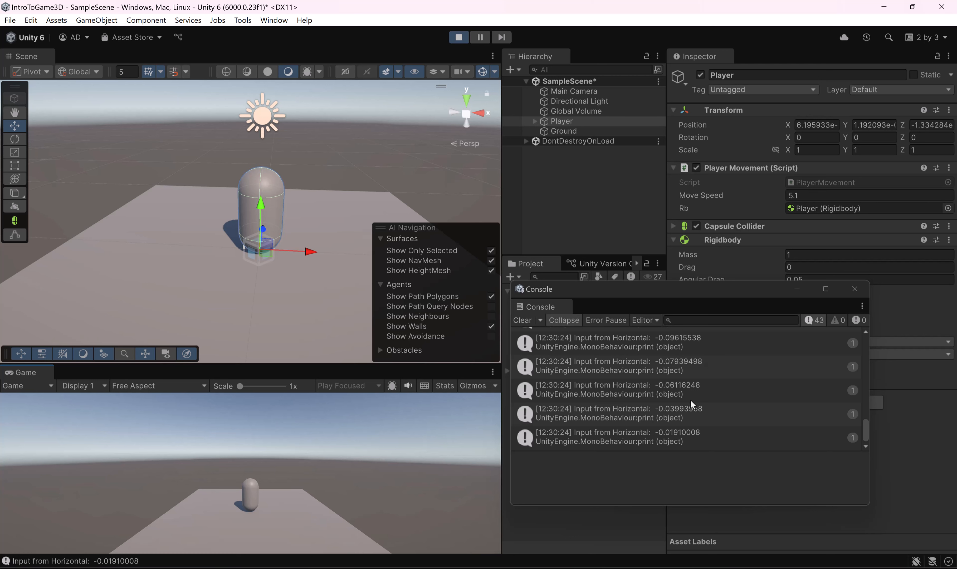
key("a")
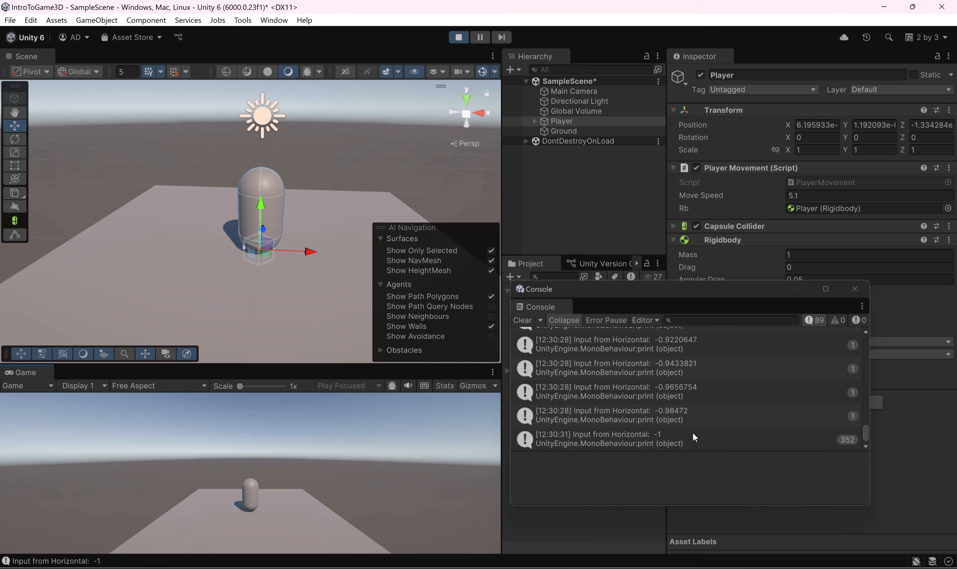
key("d")
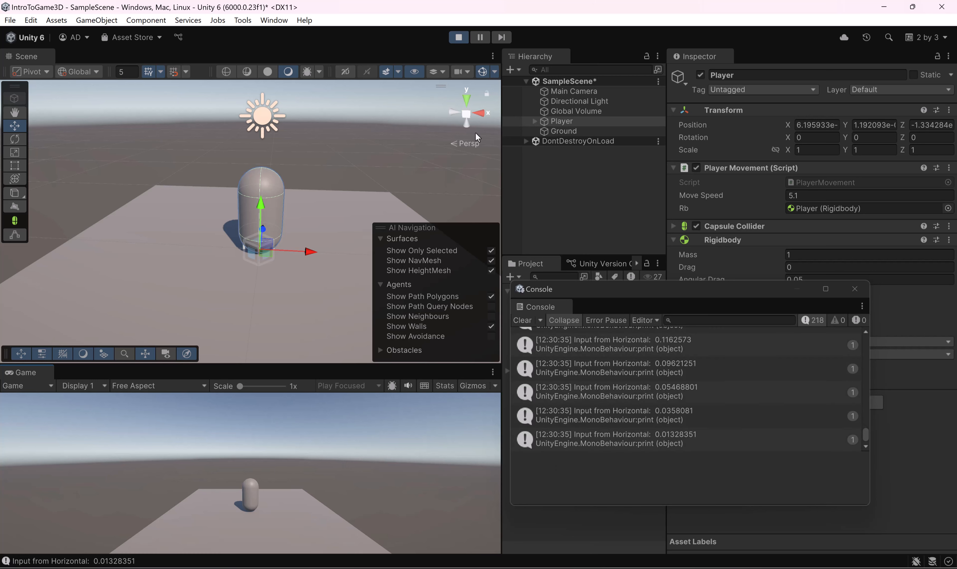
left_click(462, 40)
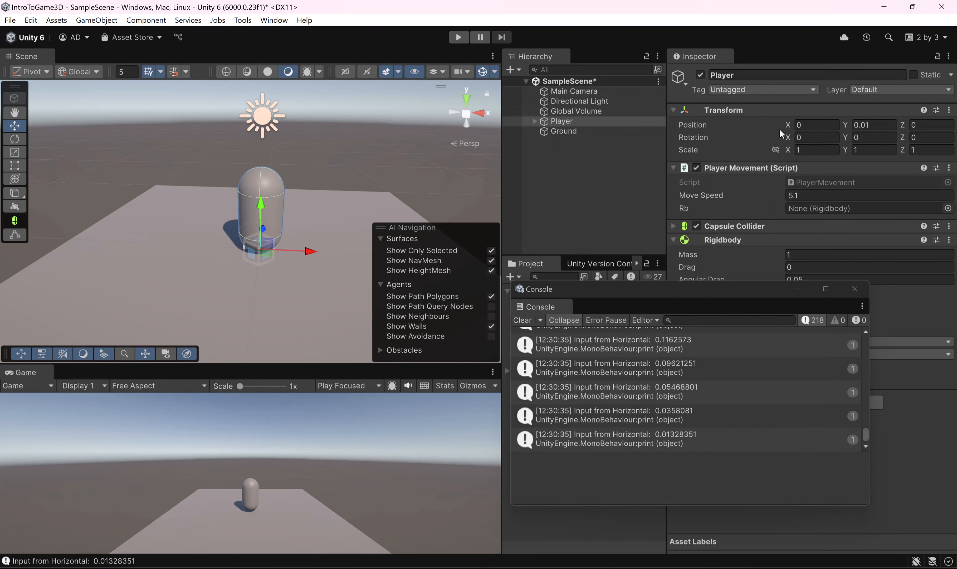
Step: Try moving the Player back and forth along the X axis, and undo both position changes
left_click_drag(787, 125, 759, 130)
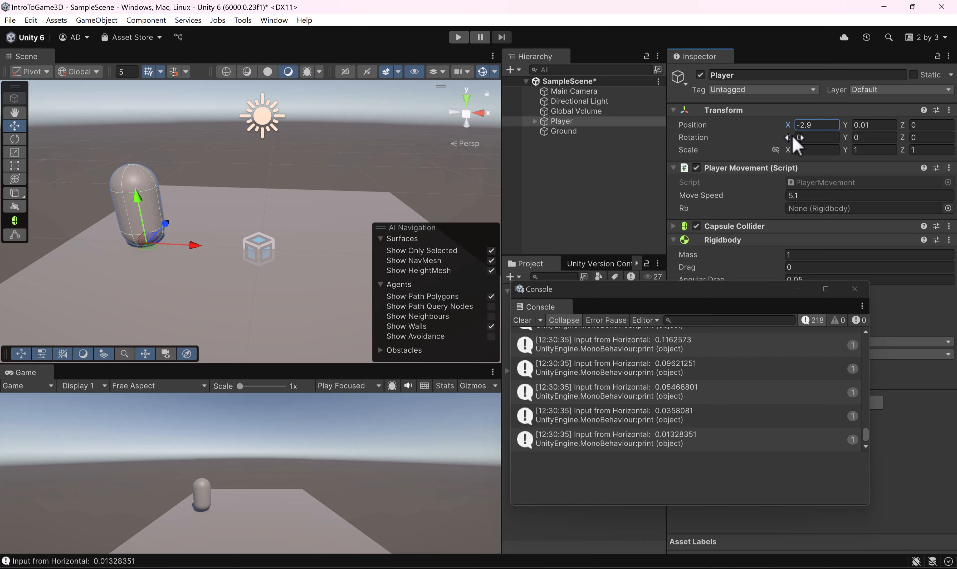
left_click_drag(787, 125, 846, 166)
key("ctrl+z")
key("ctrl+z")
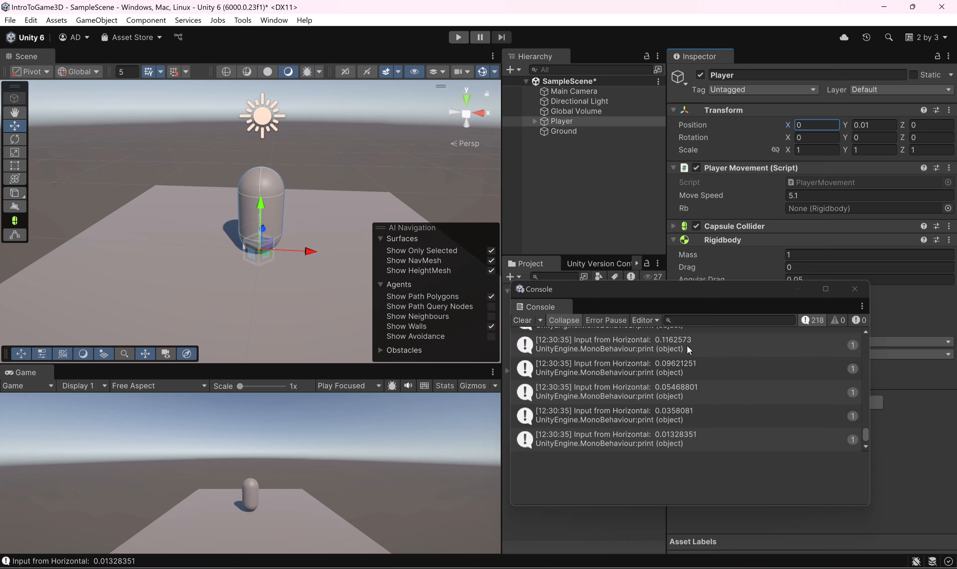
Step: Return to the PlayerMovement script in Rider and add two blank lines below the print call in Update
left_click(680, 568)
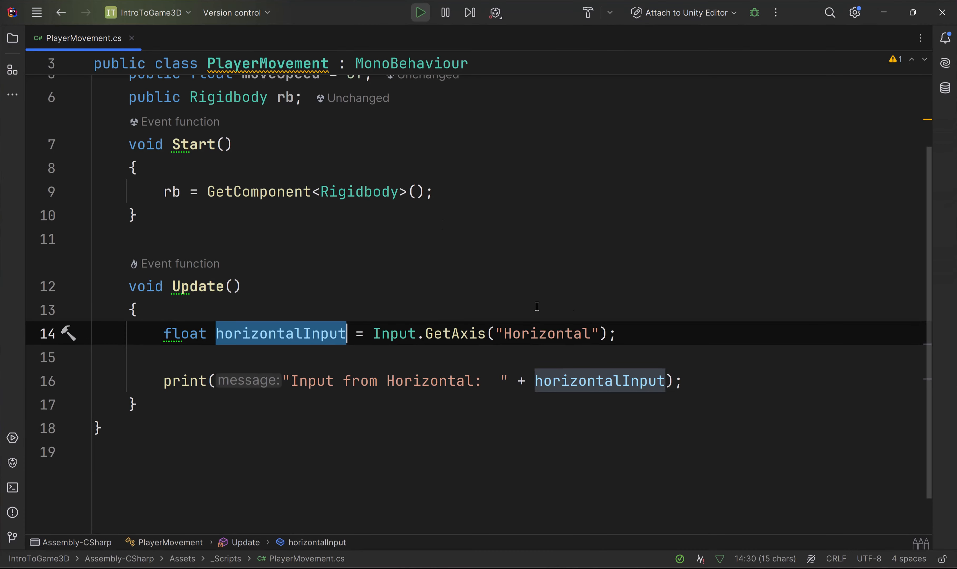
scroll(566, 302, "up", 3)
scroll(569, 309, "down", 3)
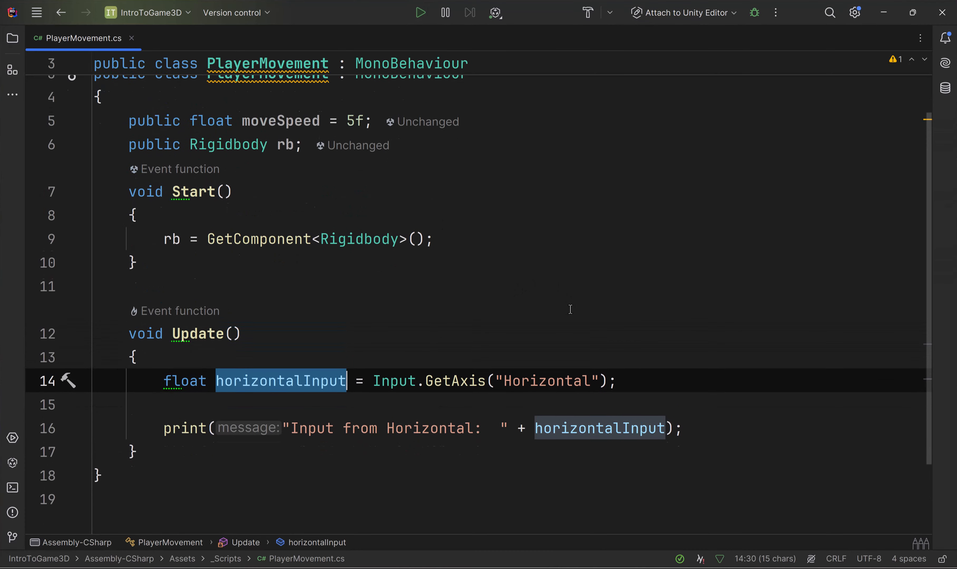
left_click(724, 372)
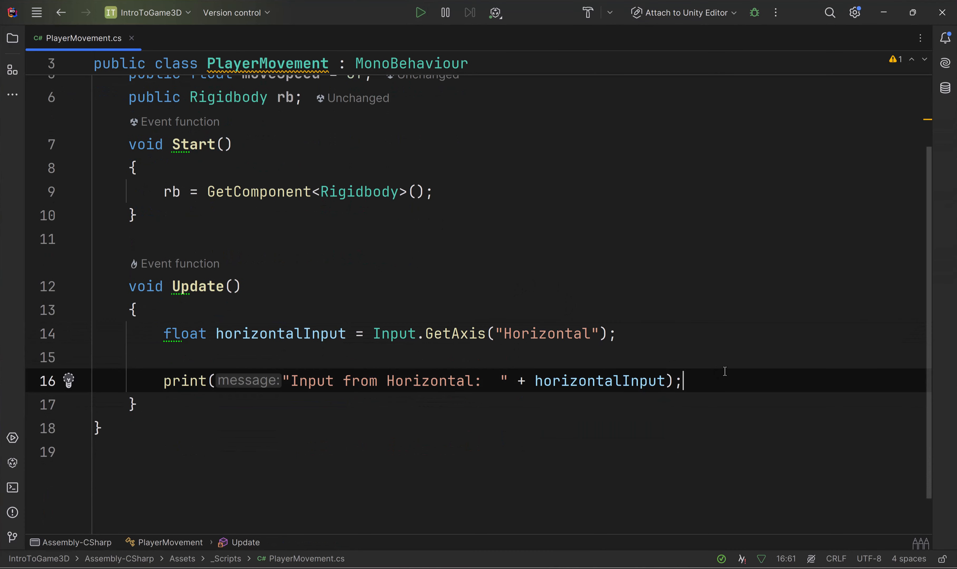
key("Return")
key("Return")
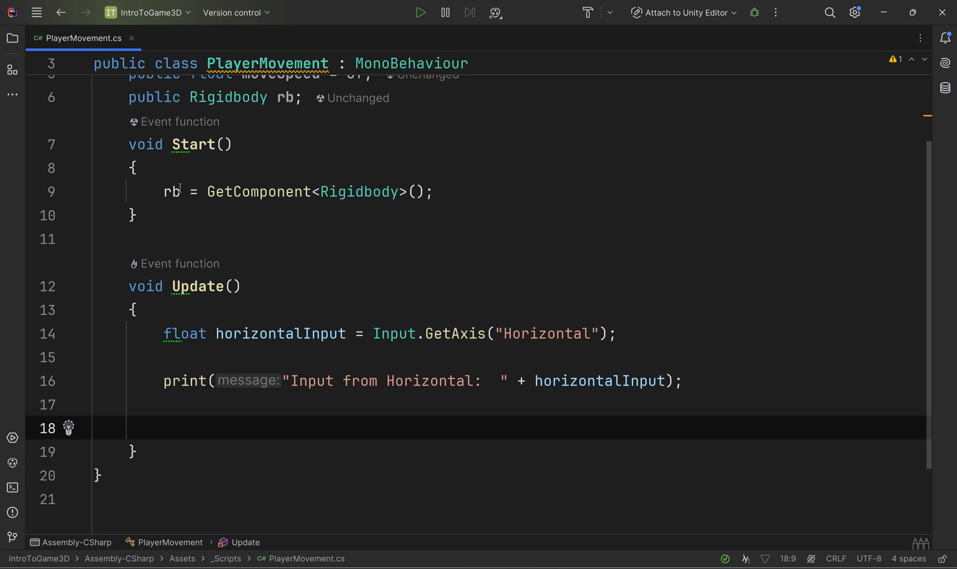
Step: Select the rb variable in Start, switch back to Unity, and move the Console window clear of the Rigidbody settings
left_click(163, 192)
double_click(162, 192)
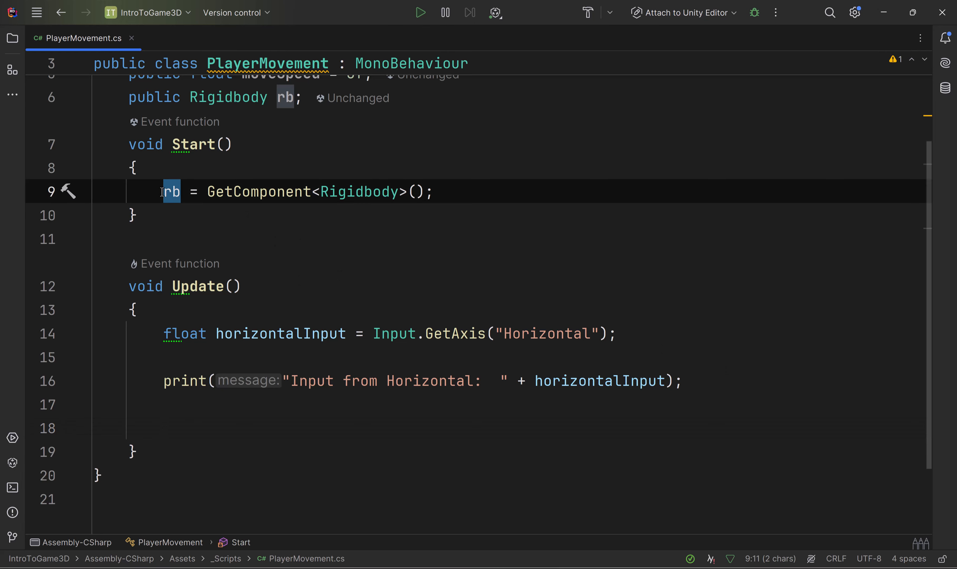
key("alt+Tab")
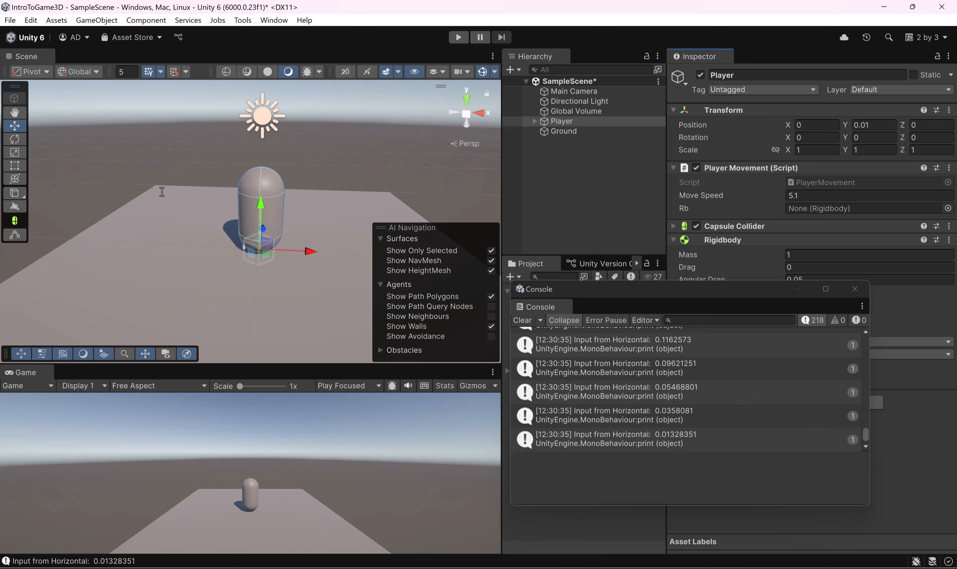
left_click_drag(707, 294, 601, 333)
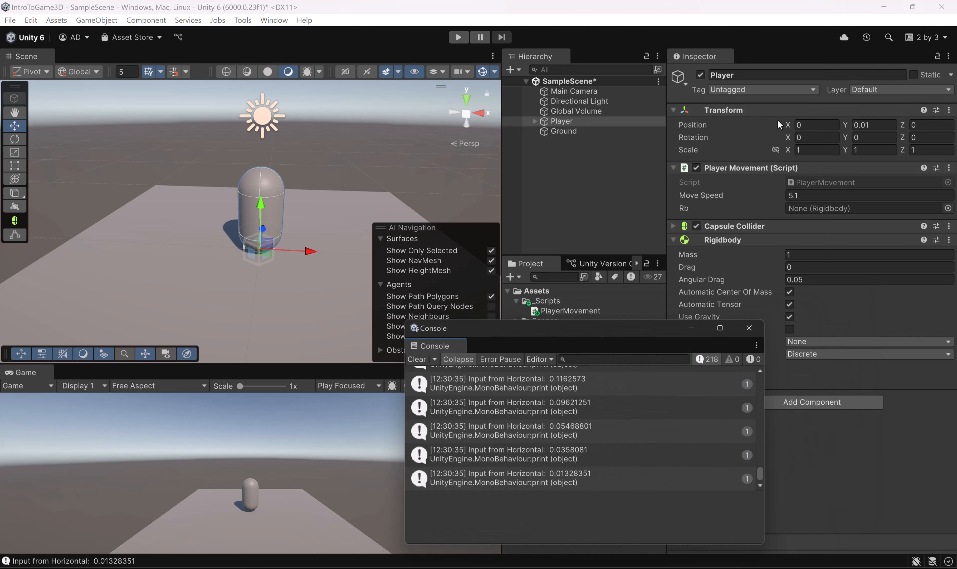
Step: Try raising the Player by changing its Y position, and cancel the edit
left_click(801, 124)
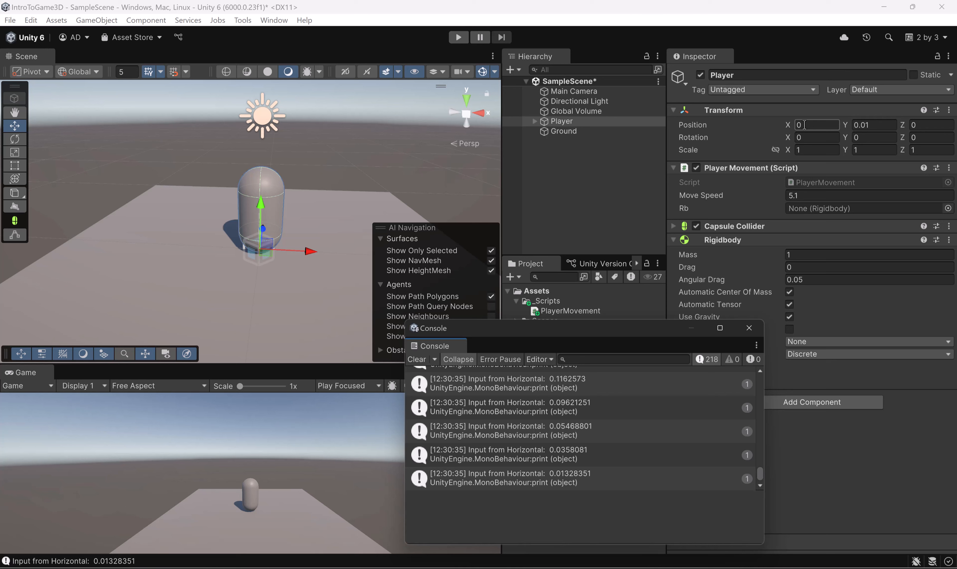
left_click(864, 124)
type("1.68")
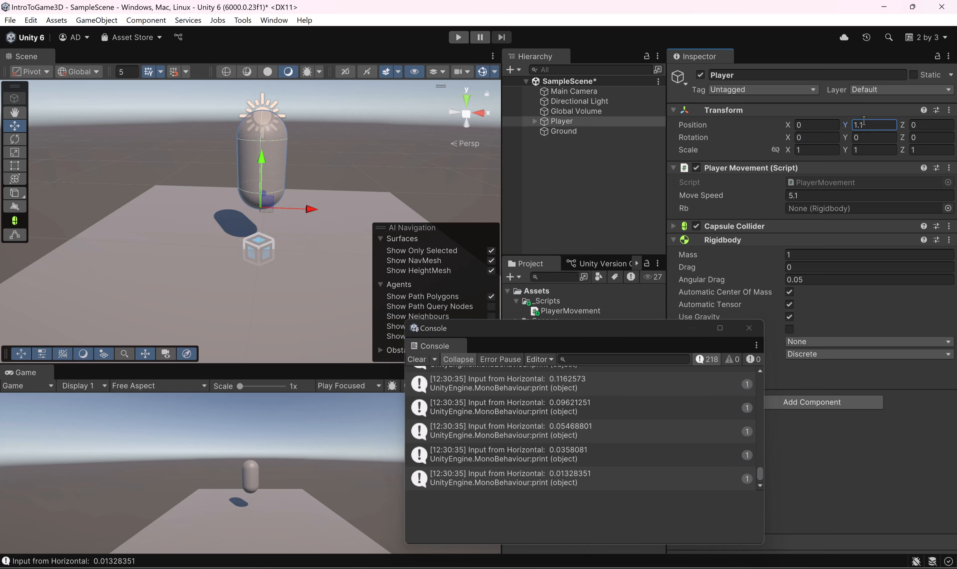
key("Escape")
Step: Examine the X, Y and Z position values of the Player's Transform one by one
left_click(934, 126)
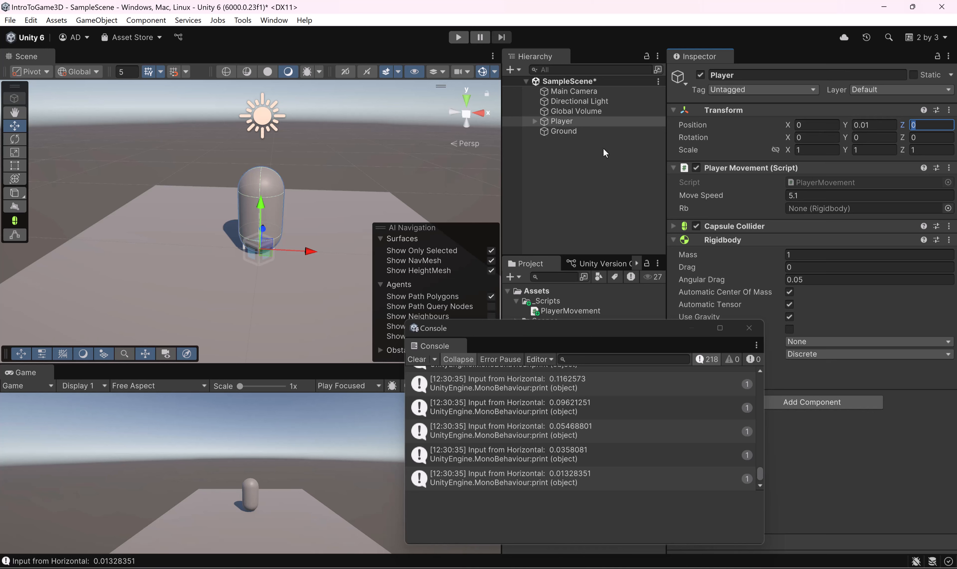
left_click(813, 125)
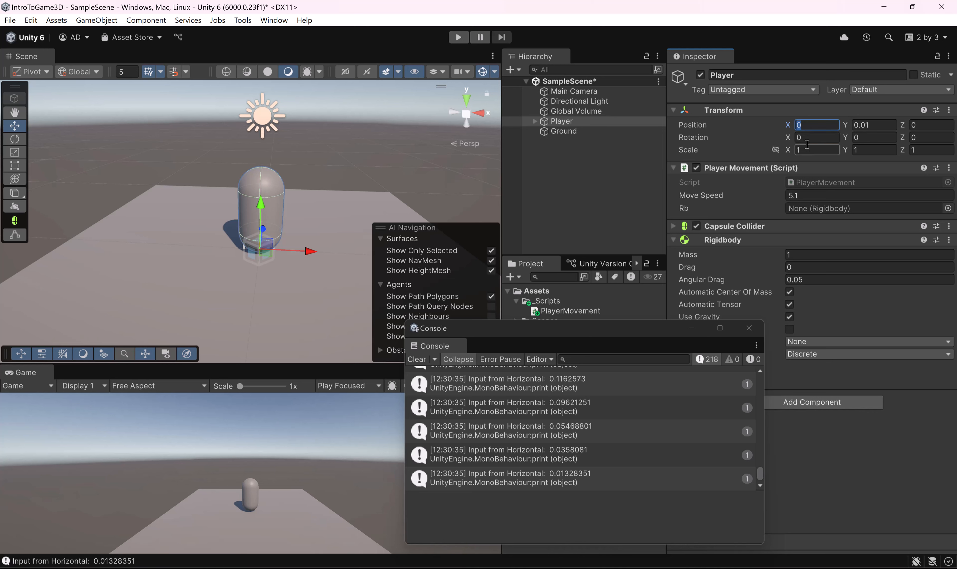
key("Tab")
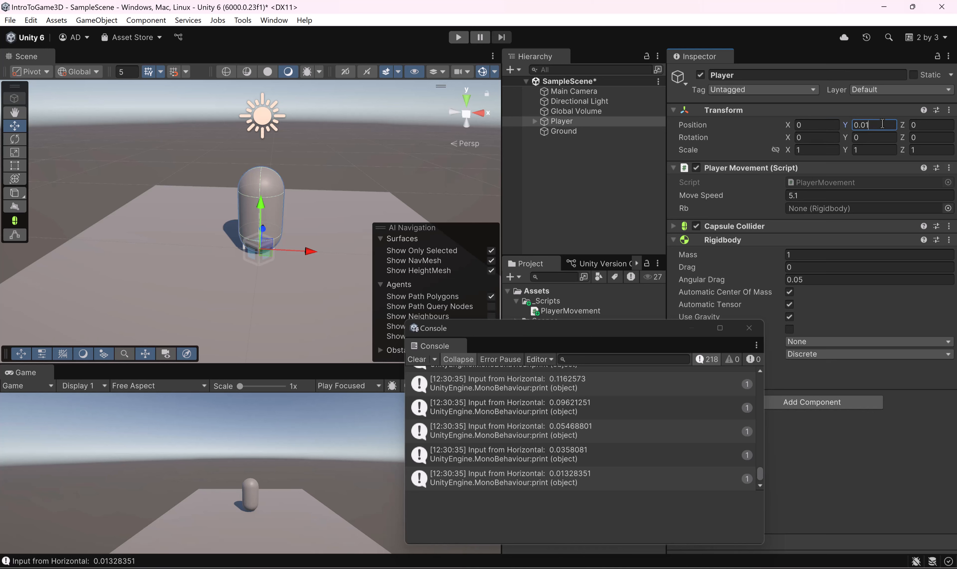
key("Tab")
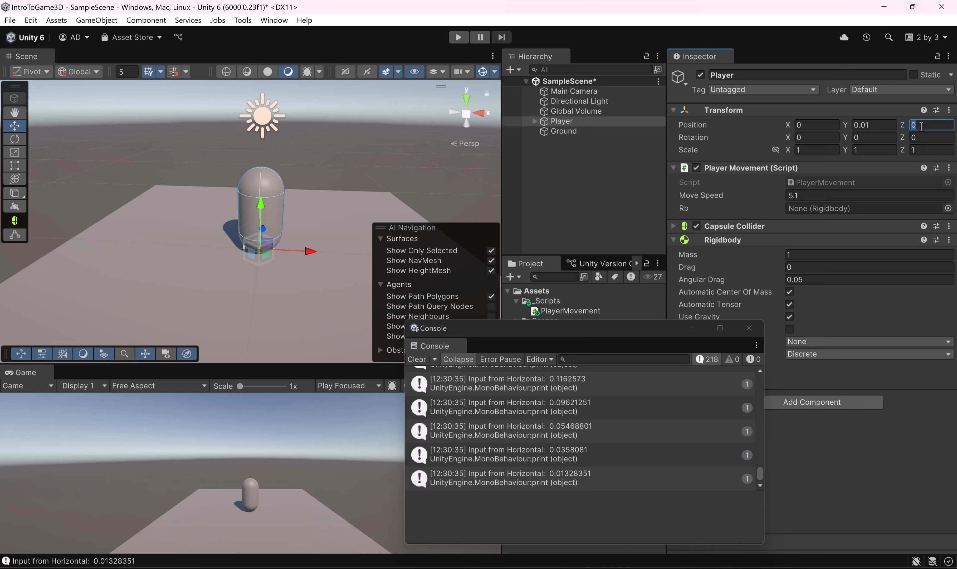
left_click(823, 120)
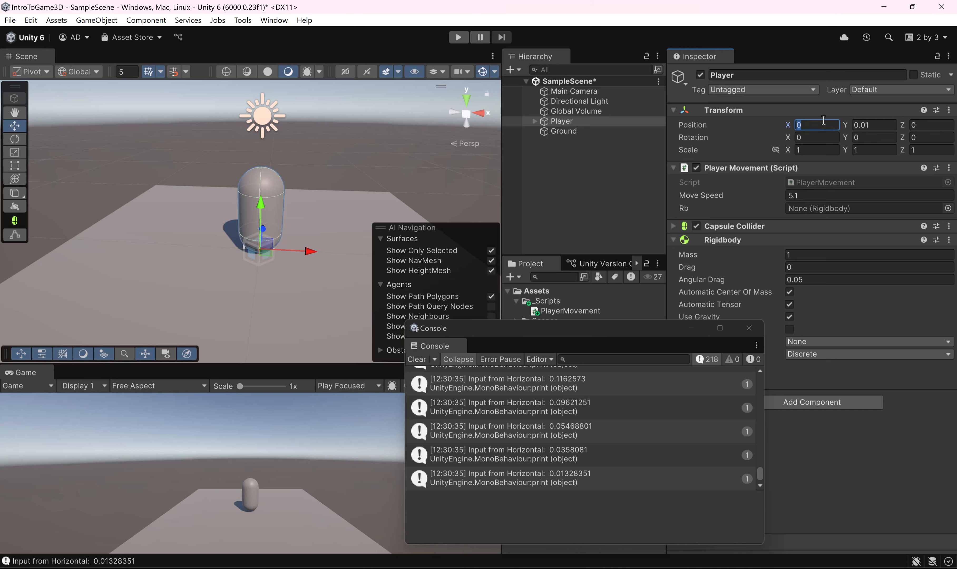
left_click(886, 120)
key("Tab")
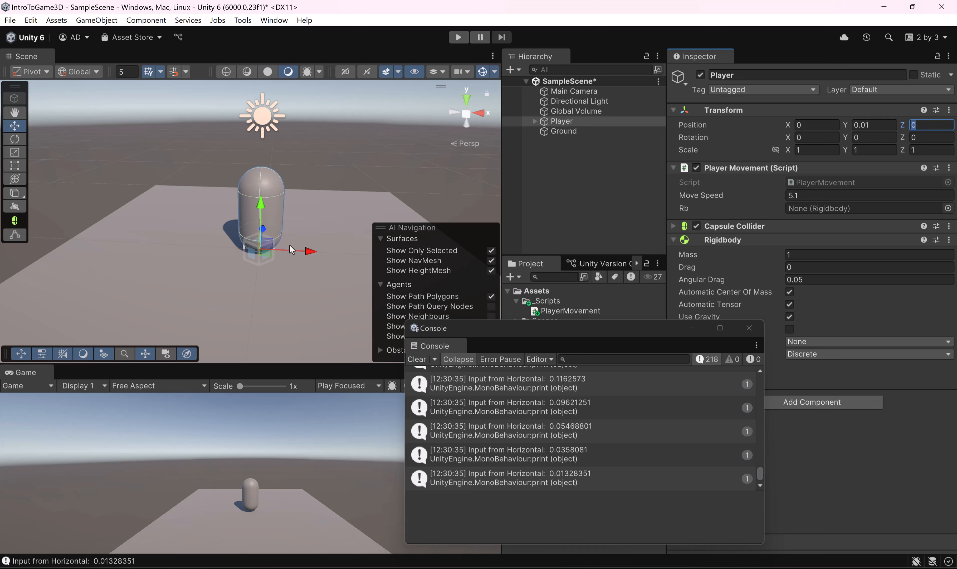
Step: Try raising the Player to a Y position of 1, and restore its Y position to 0.01
left_click_drag(293, 239, 242, 221, "alt")
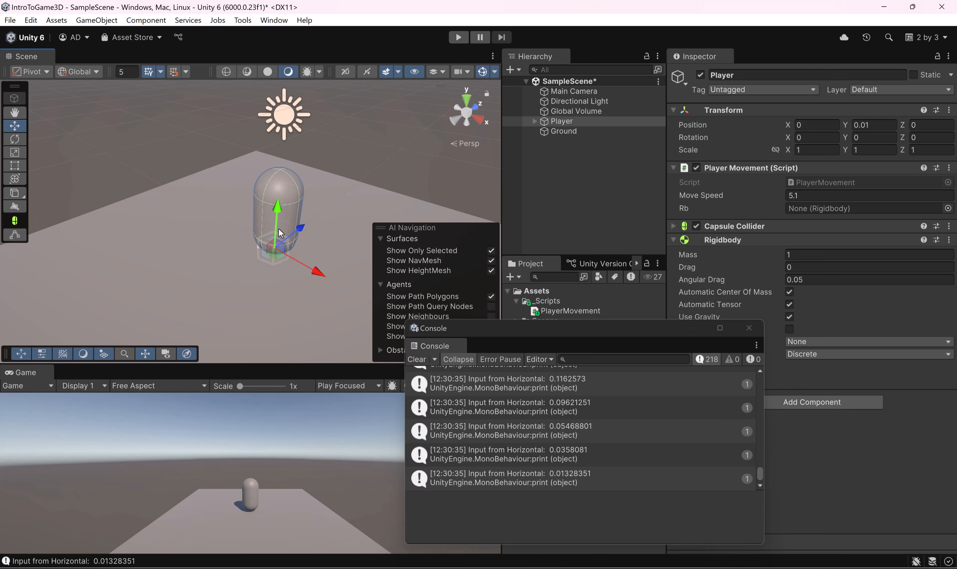
left_click(877, 125)
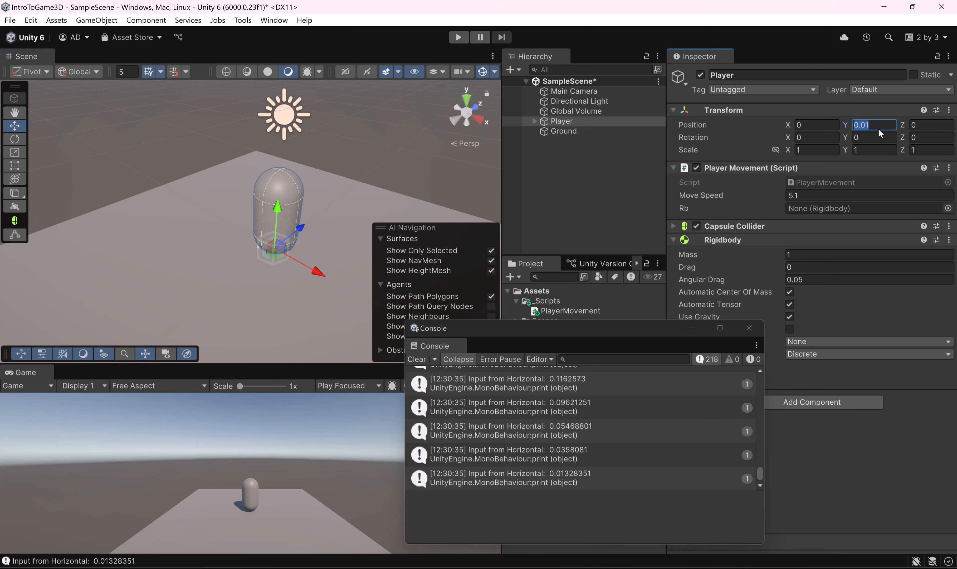
type("1")
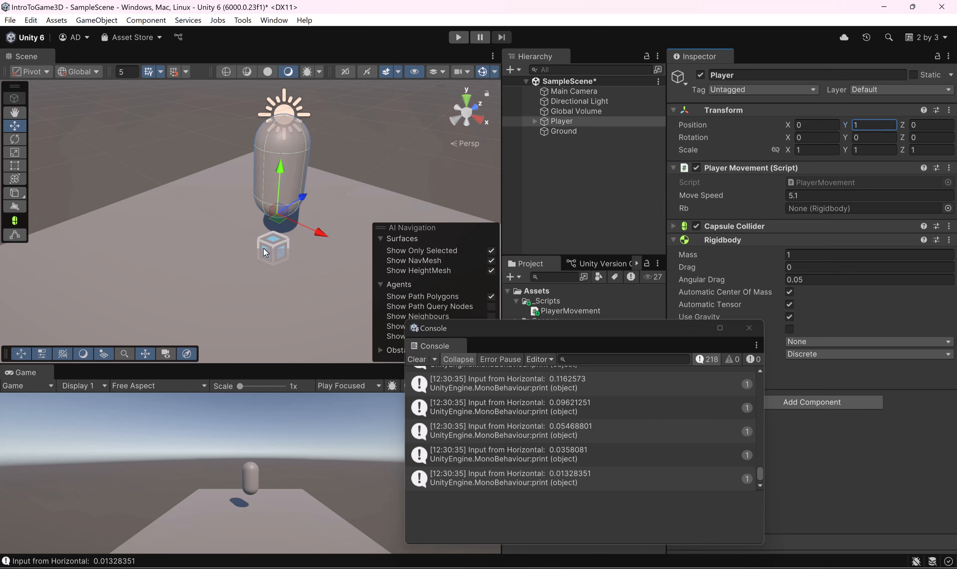
key("Return")
left_click_drag(303, 237, 247, 245, "alt")
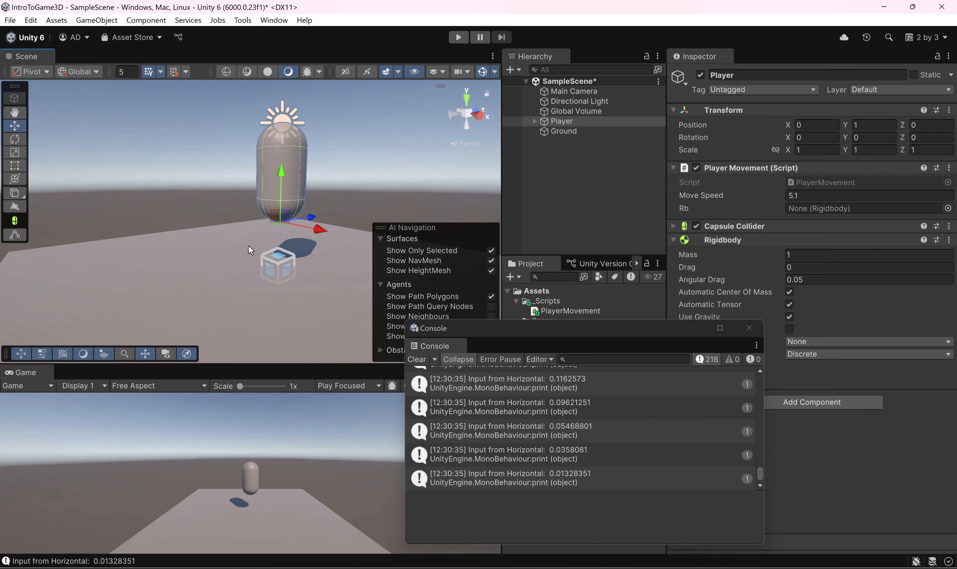
left_click(873, 125)
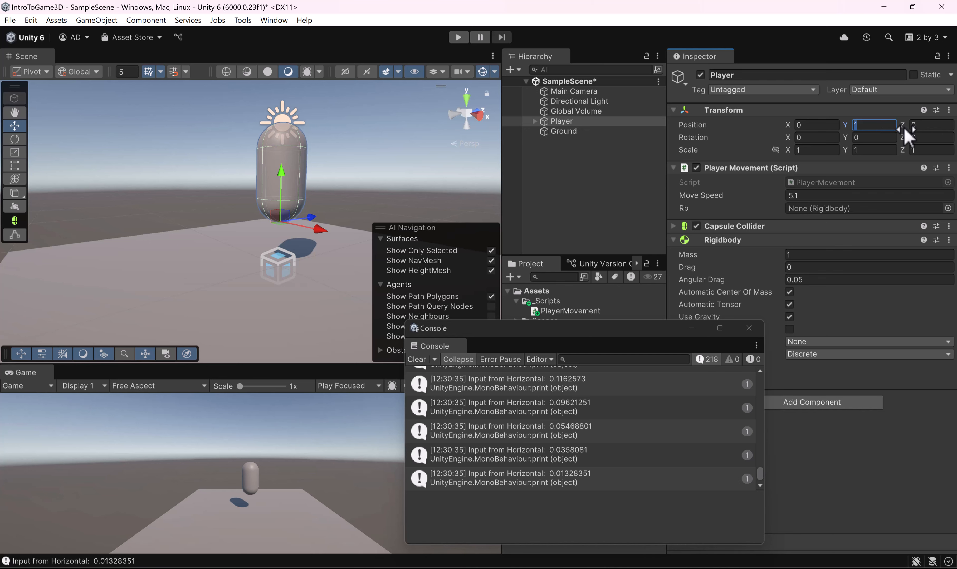
type("0.01")
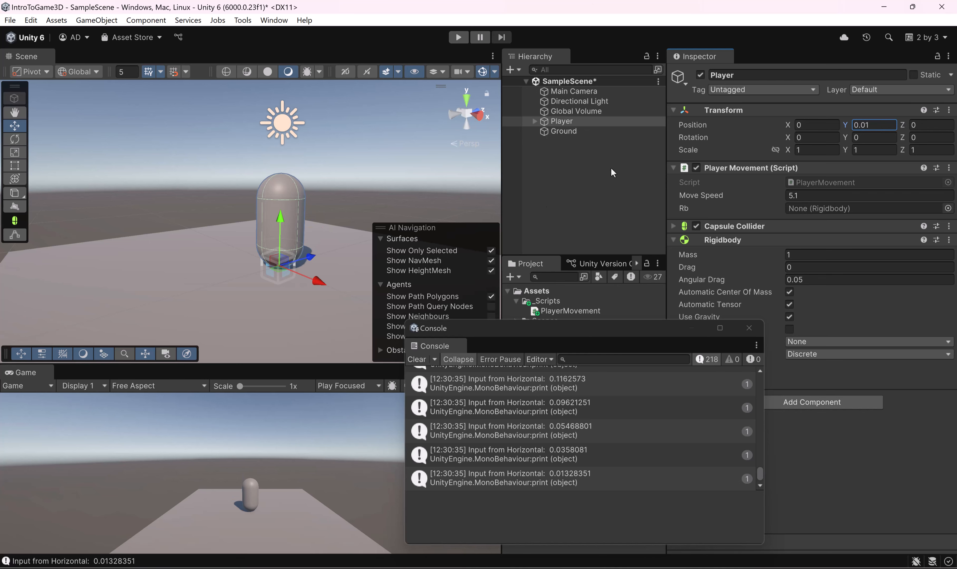
left_click_drag(308, 286, 314, 277, "alt")
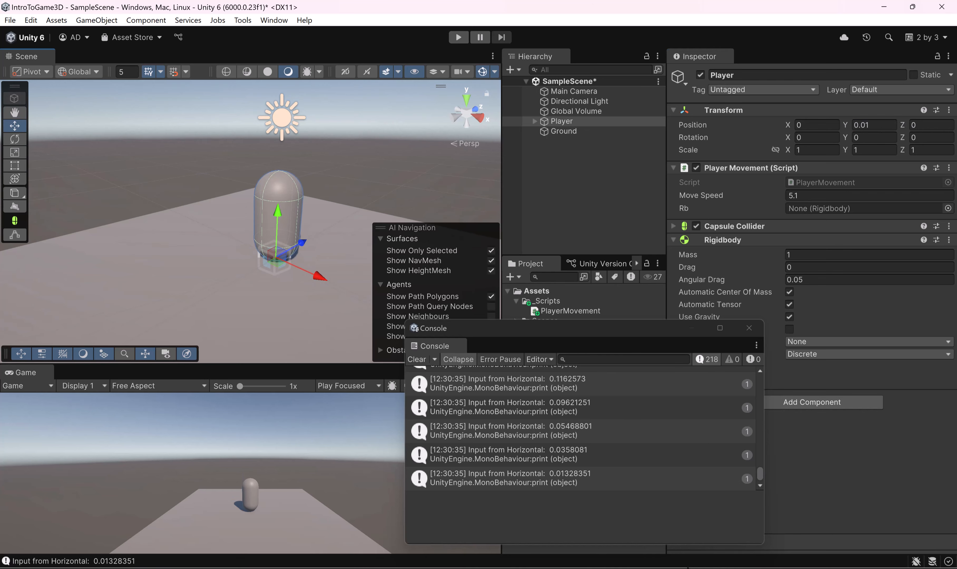
Step: Switch back to Rider and review the PlayerMovement script from the field declarations to the end of Update
key("alt+Tab")
scroll(509, 295, "up", 3)
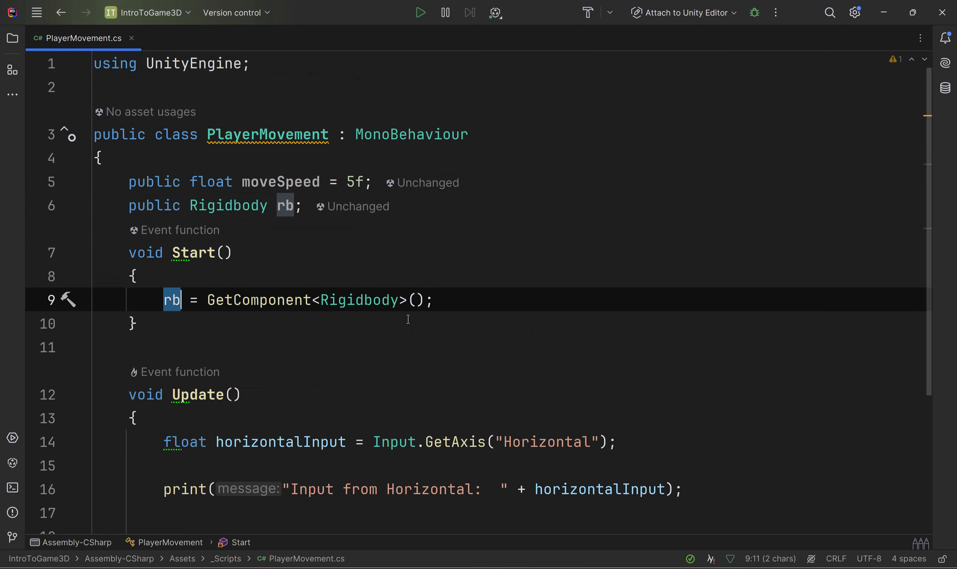
scroll(425, 316, "down", 2)
scroll(450, 469, "down", 3)
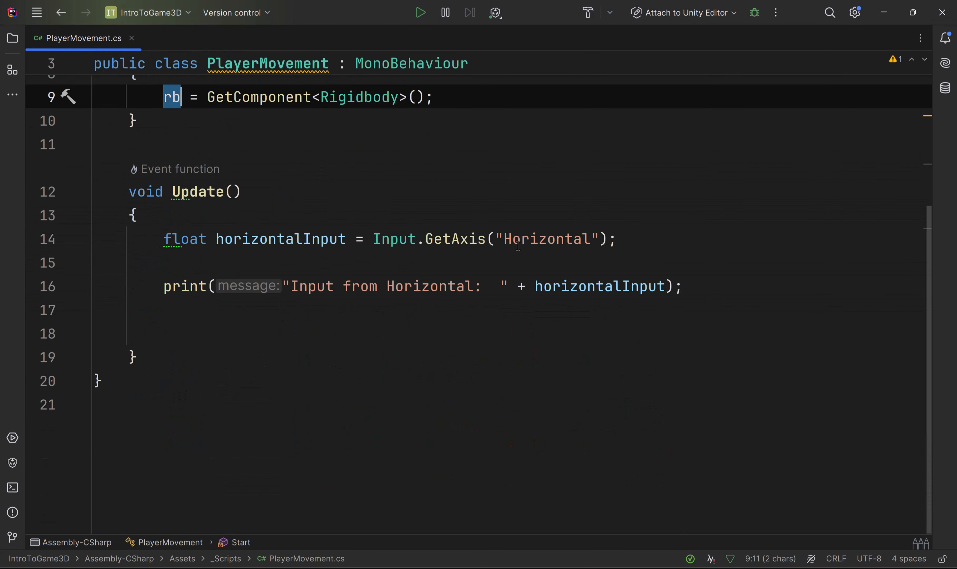
Step: Add two blank lines below the horizontalInput declaration and cut the print statement out of Update
left_click(624, 241)
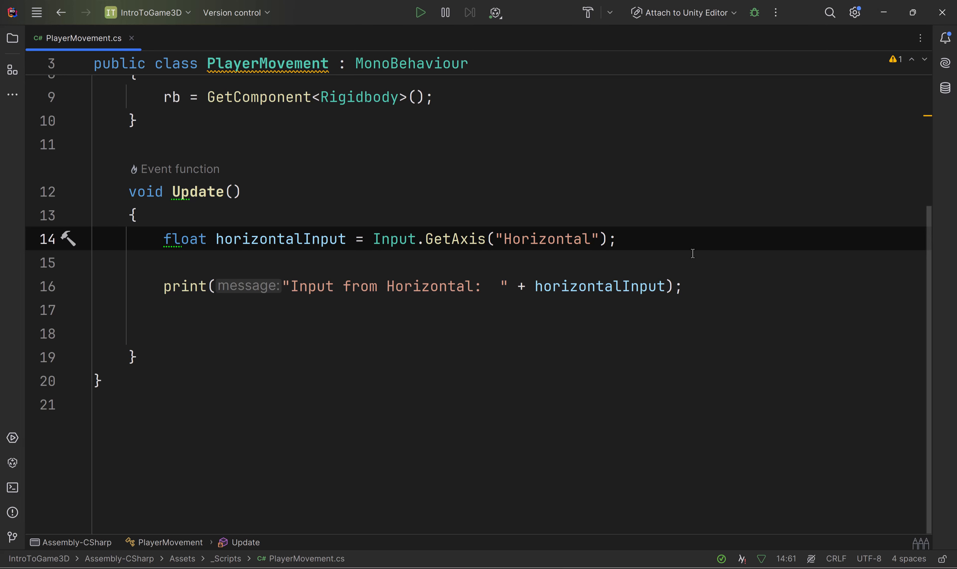
key("Return")
key("Return")
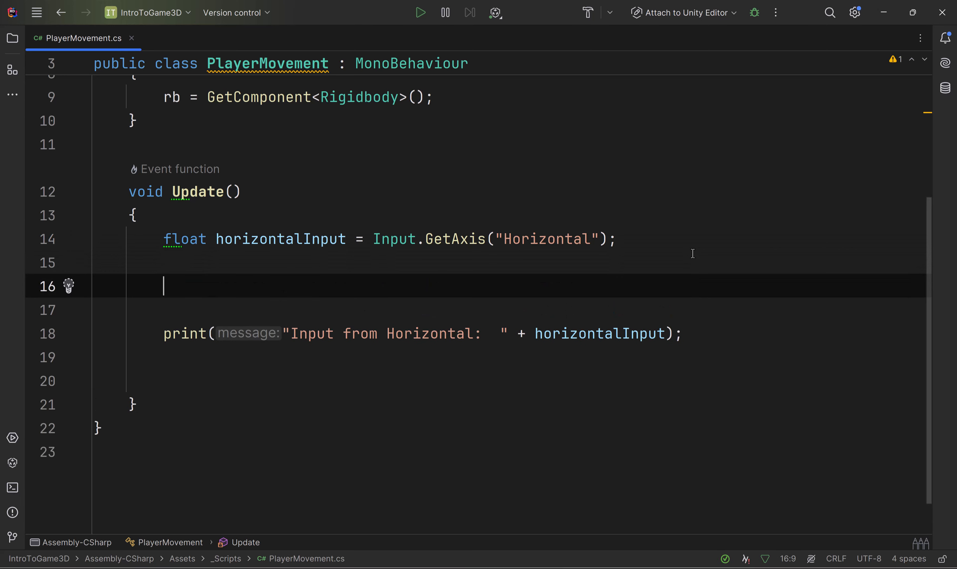
left_click(156, 336)
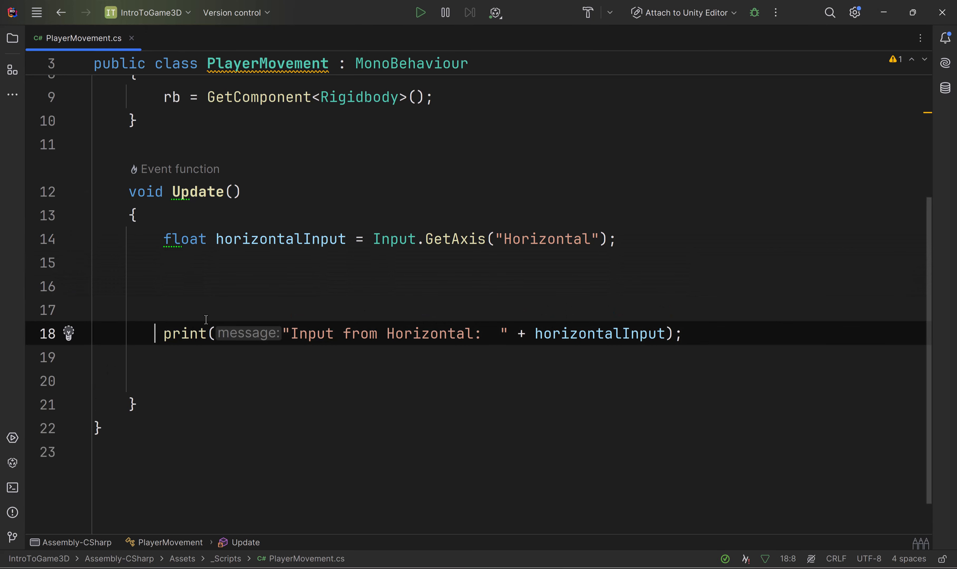
key("ctrl+x")
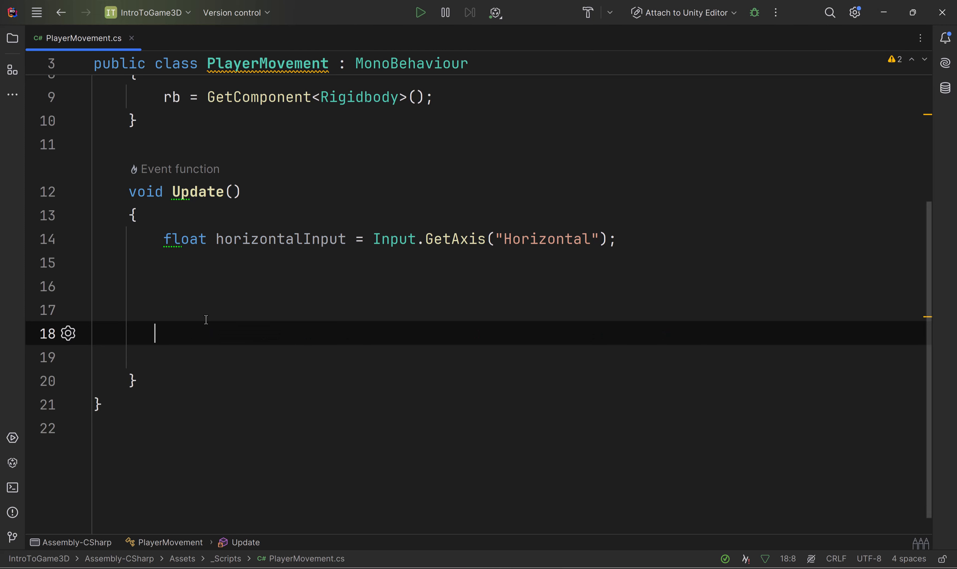
Step: Declare a Vector3 named movePosition below horizontalInput in Update, assigned to new Vector3()
left_click(172, 279)
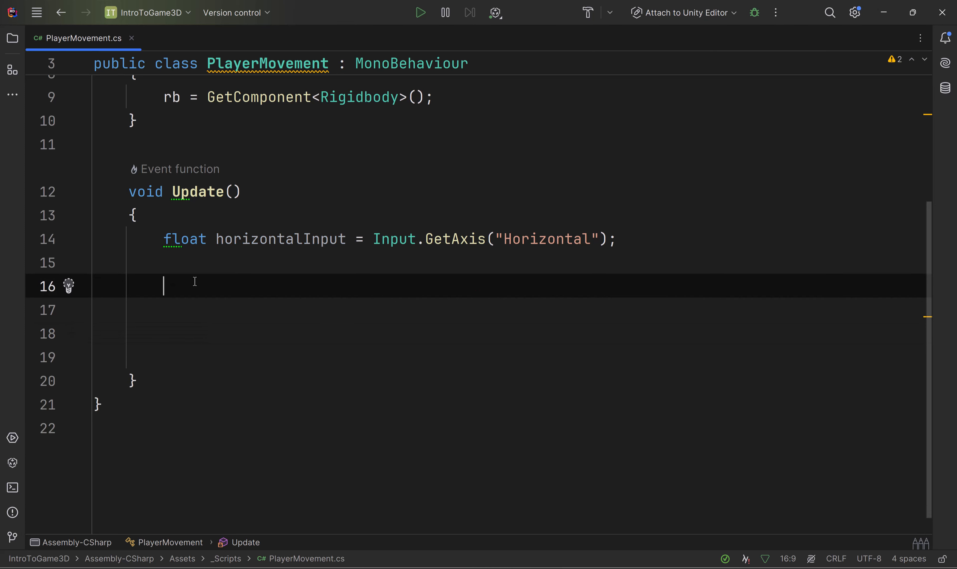
type("Vec")
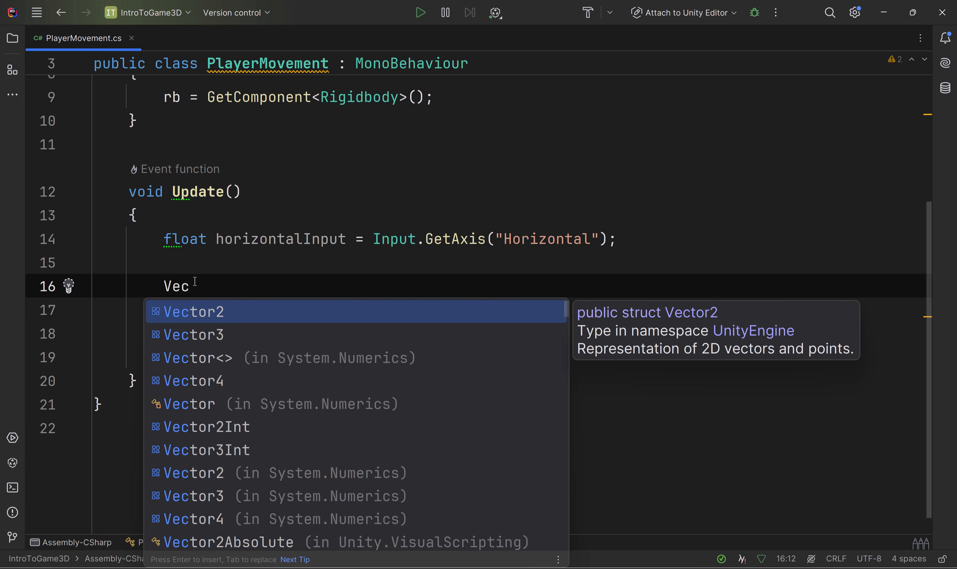
key("Down")
key("Return")
type("movepo")
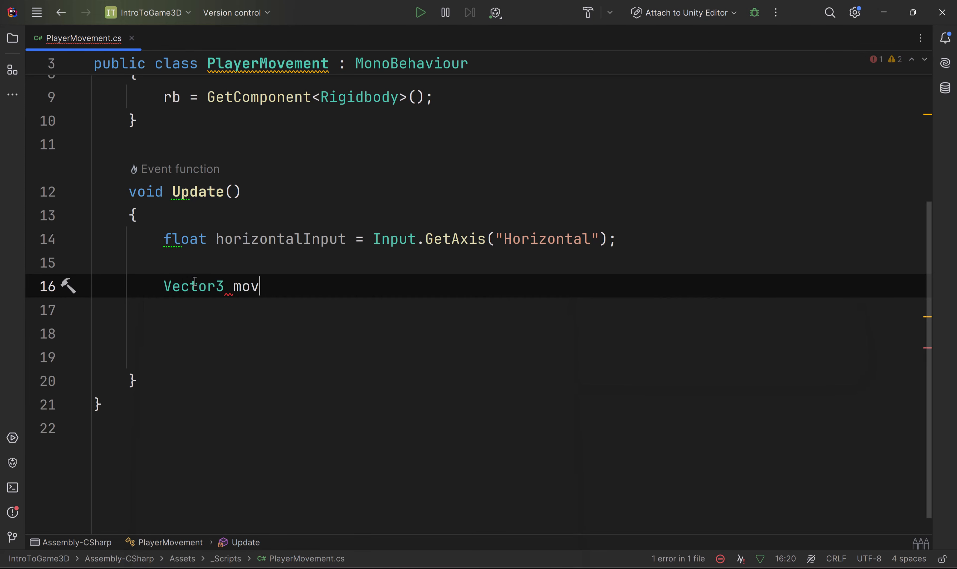
key("BackSpace")
key("BackSpace")
type("Position = ")
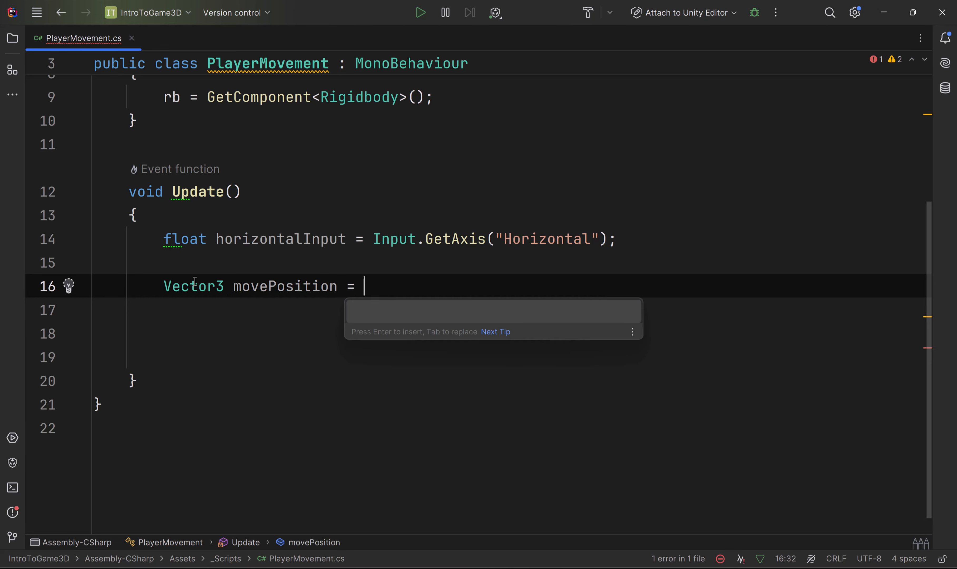
type("new Vecto")
key("Return")
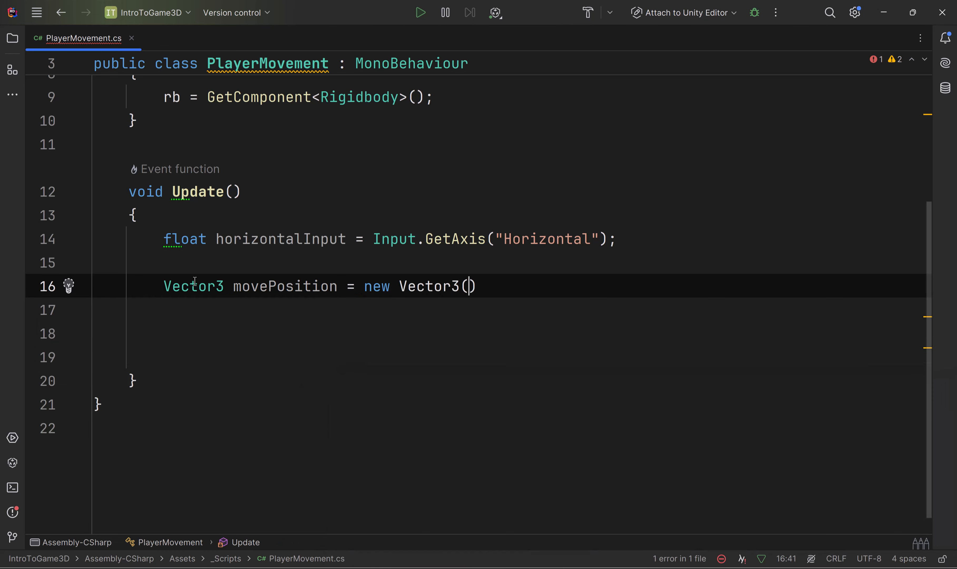
type(");")
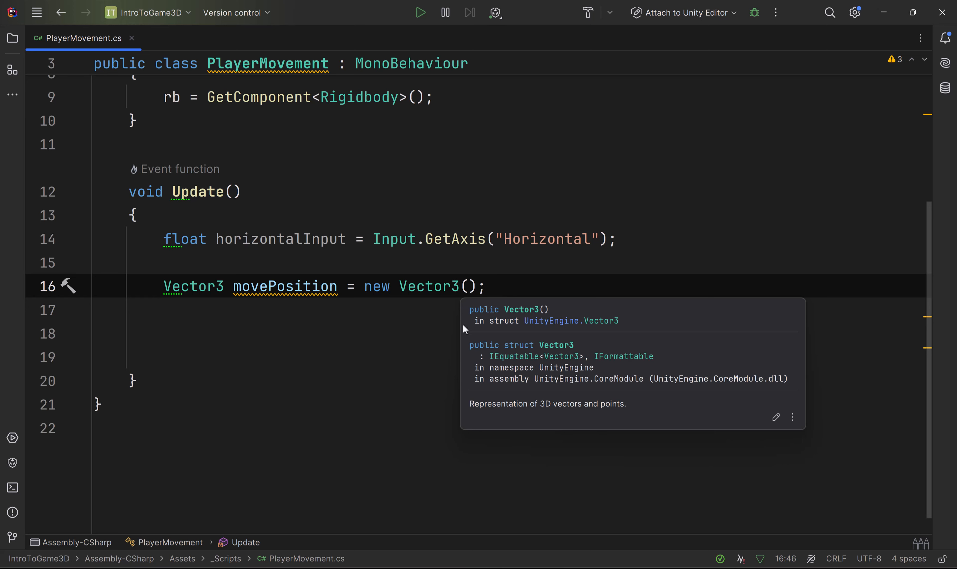
Step: Pass 0,0,0 as the x, y and z arguments of the movePosition vector
left_click(471, 287)
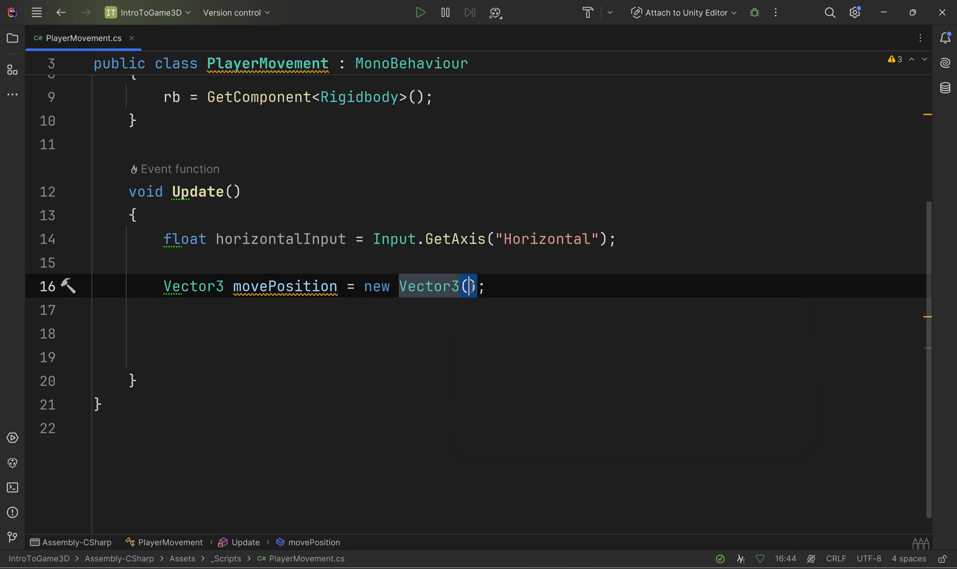
type("0,0,0")
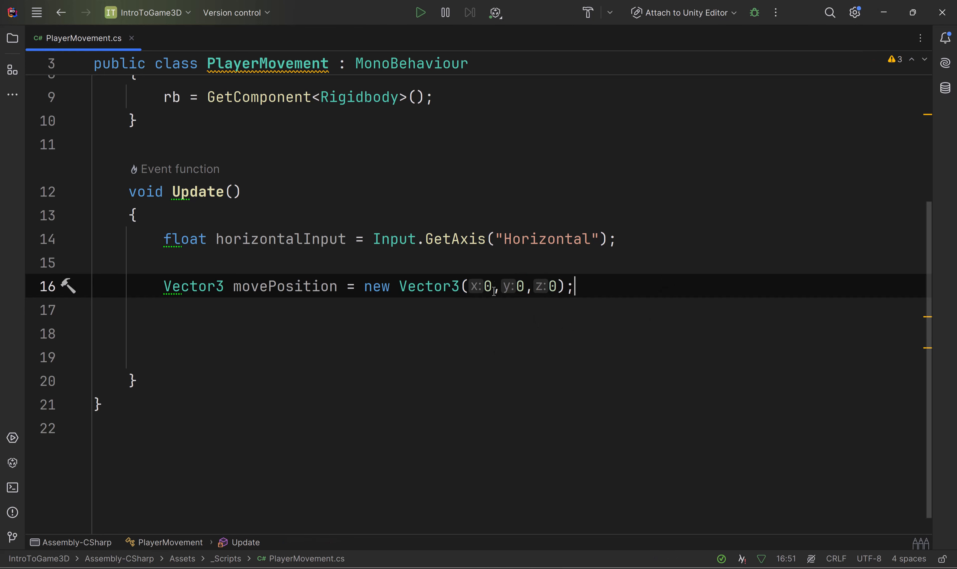
Step: Try pasting over the x argument of the movePosition vector, and undo the paste
left_click(485, 286)
key("shift+Left")
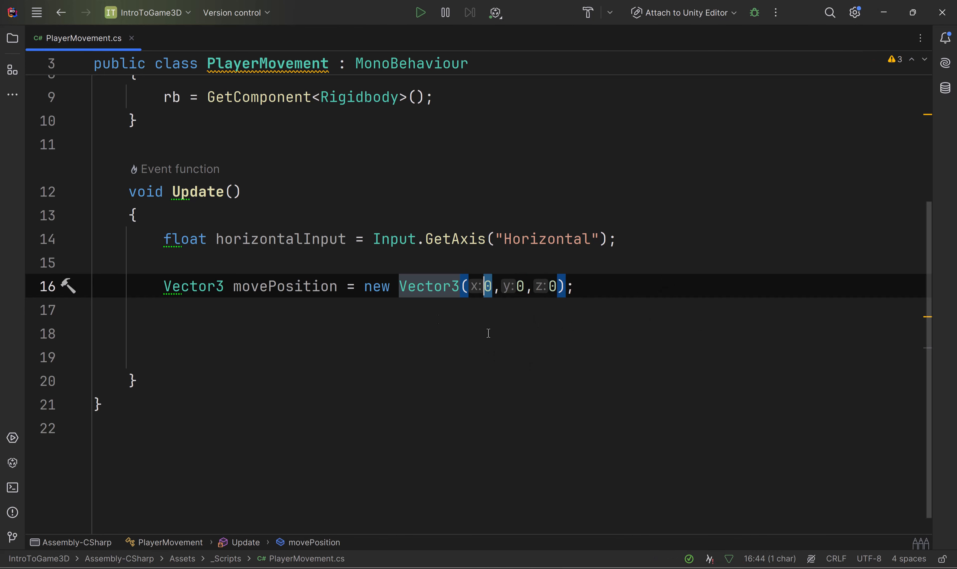
double_click(295, 239)
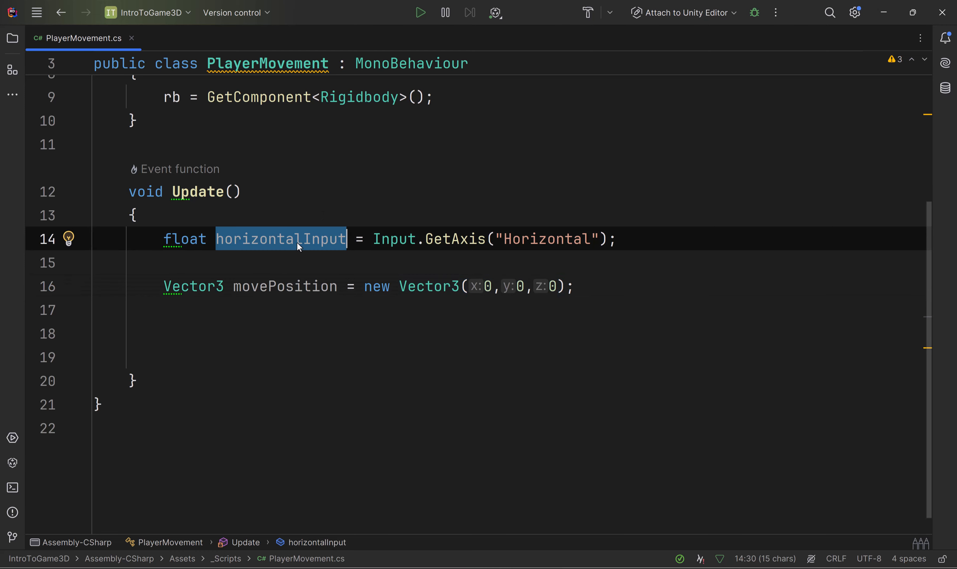
left_click_drag(492, 290, 481, 288)
double_click(285, 239)
key("ctrl+c")
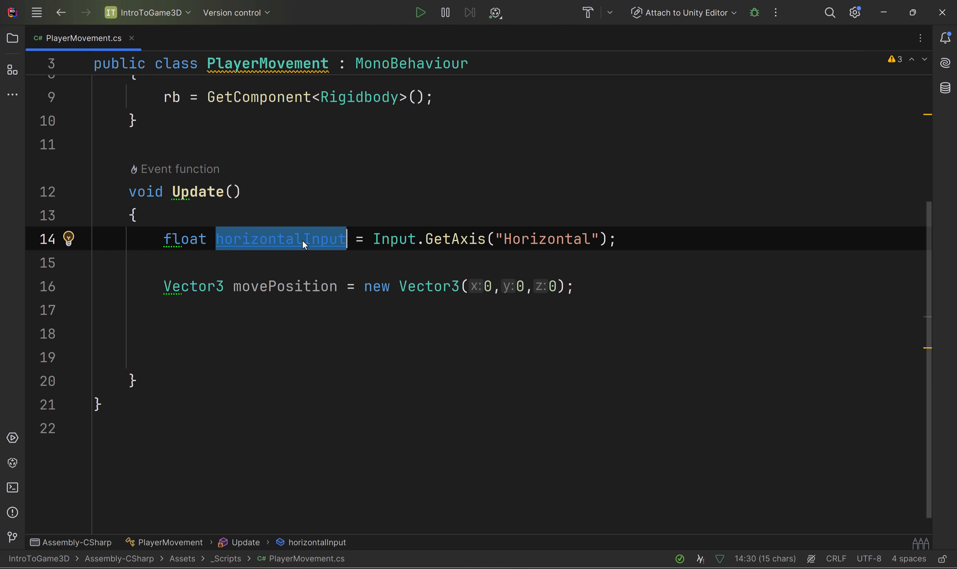
double_click(488, 286)
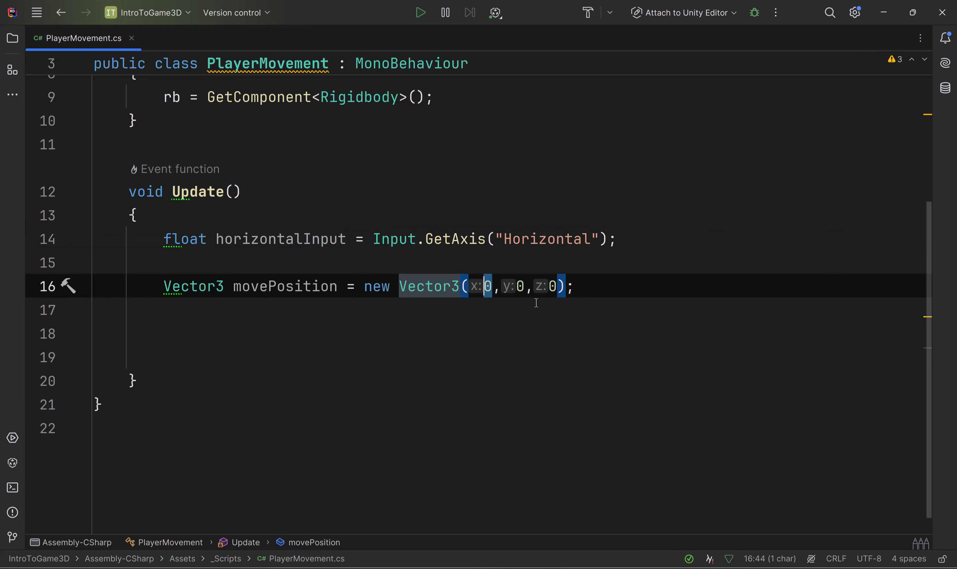
key("ctrl+v")
key("ctrl+z")
Step: Set the x argument of the movePosition vector to .1f
left_click(488, 286)
key("shift+Left")
type(".1")
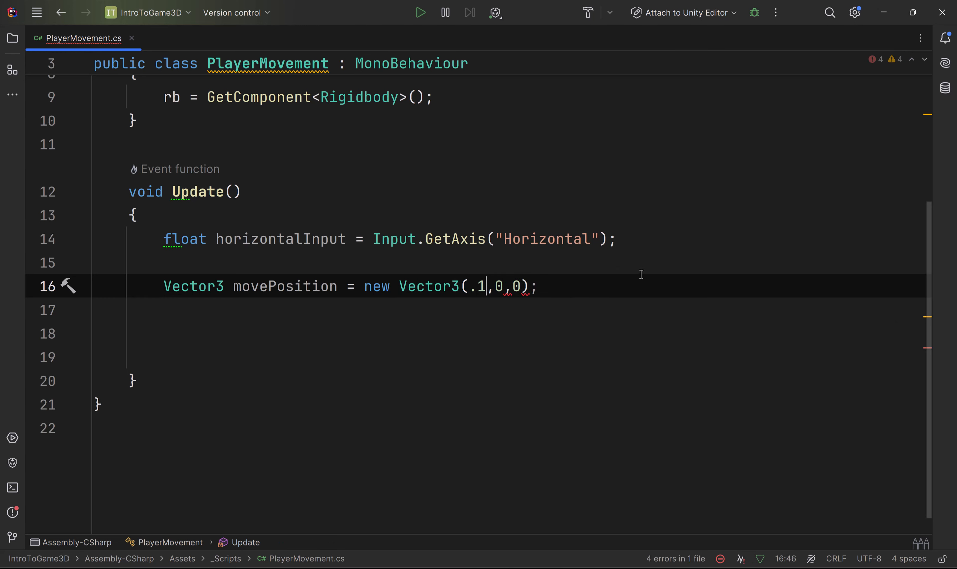
left_click(639, 276)
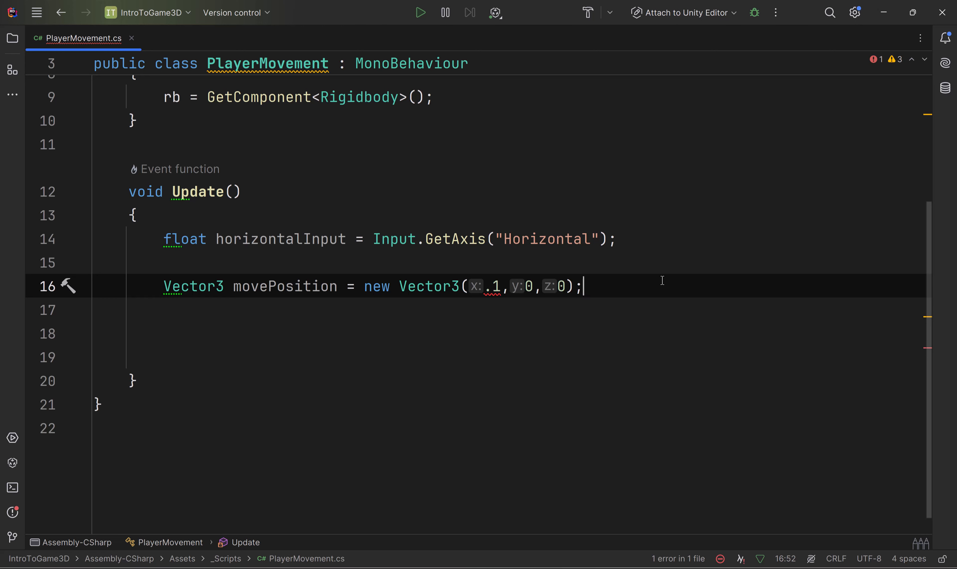
left_click(498, 281)
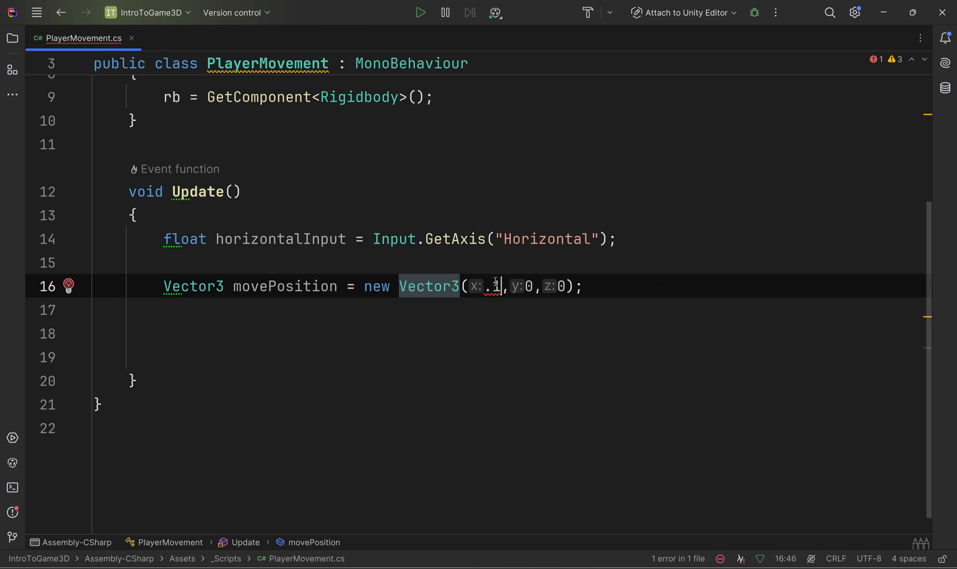
type("f")
left_click(670, 285)
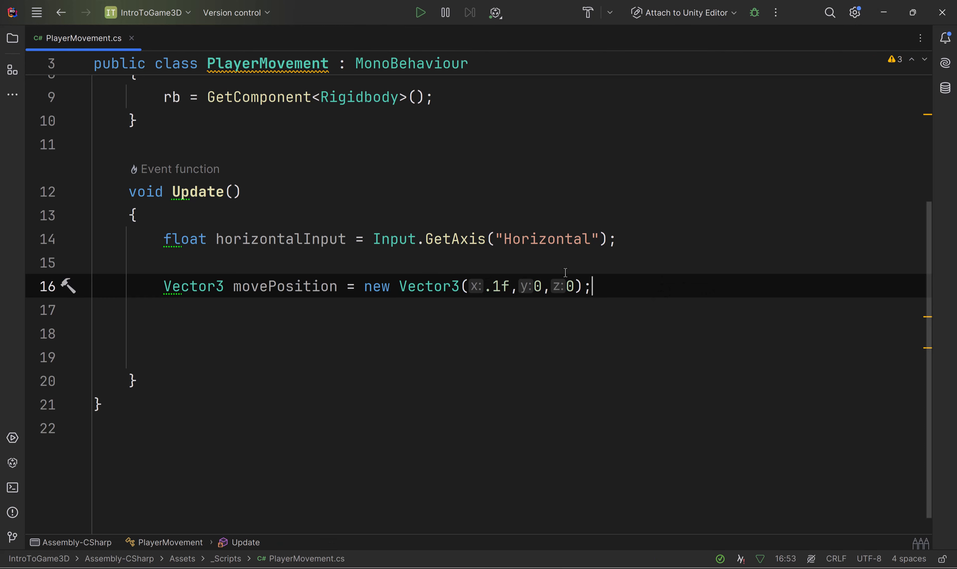
Step: Review the type and name in the movePosition declaration and add two blank lines below it
double_click(257, 286)
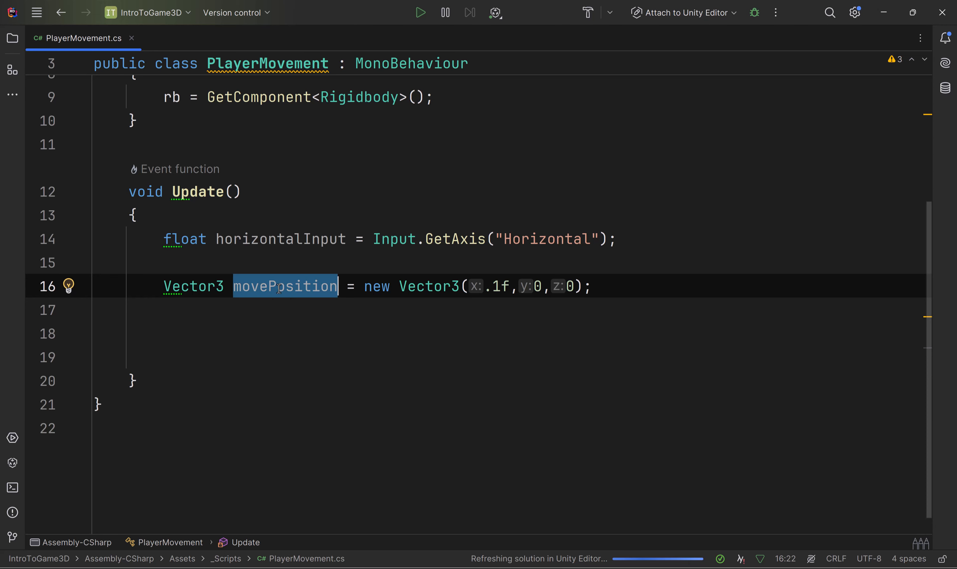
left_click(198, 286)
double_click(279, 287)
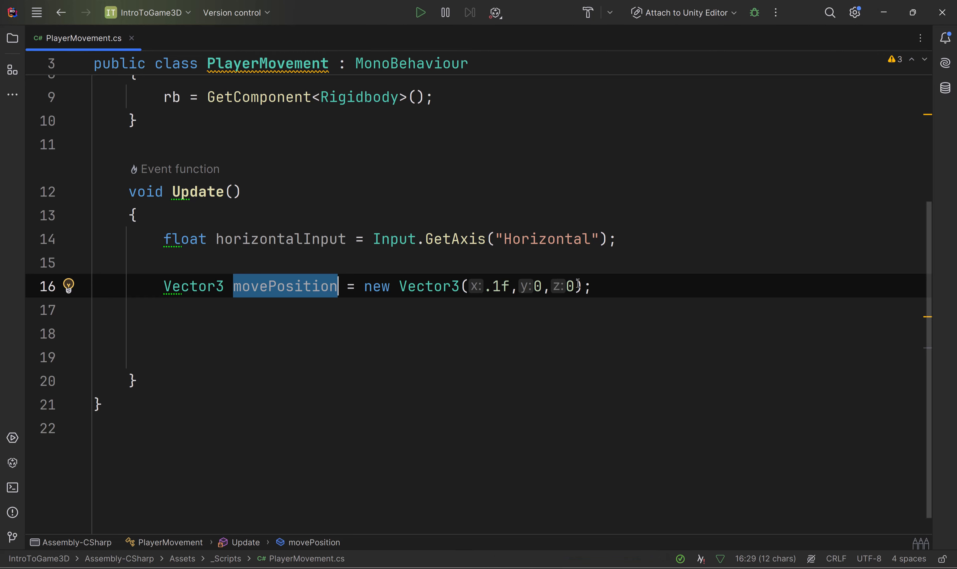
left_click(613, 287)
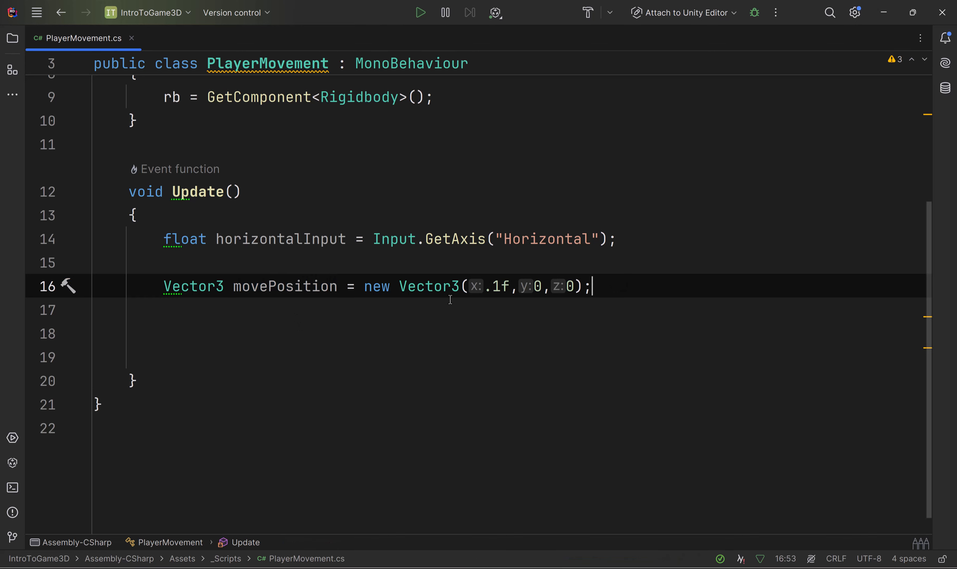
key("Return")
scroll(322, 255, "up", 3)
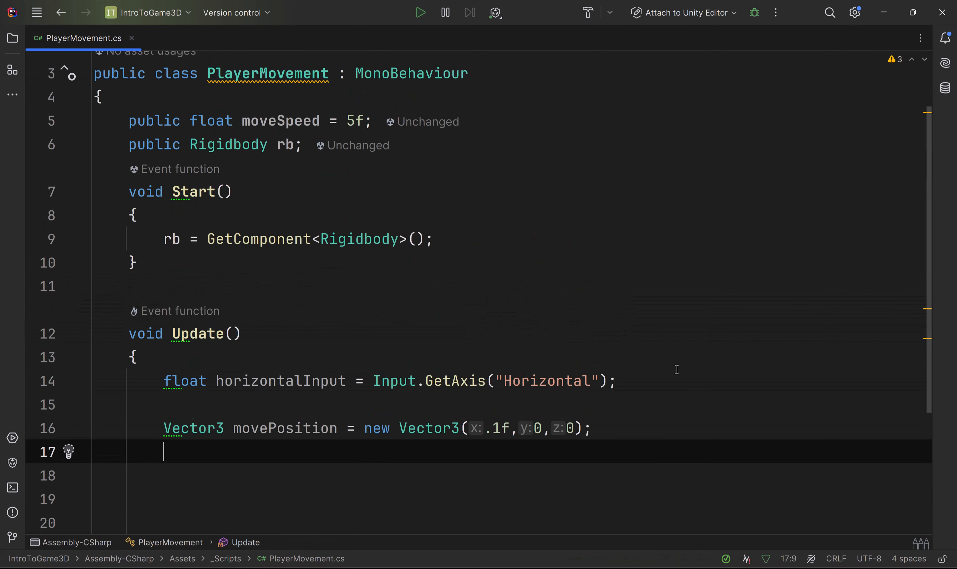
key("Return")
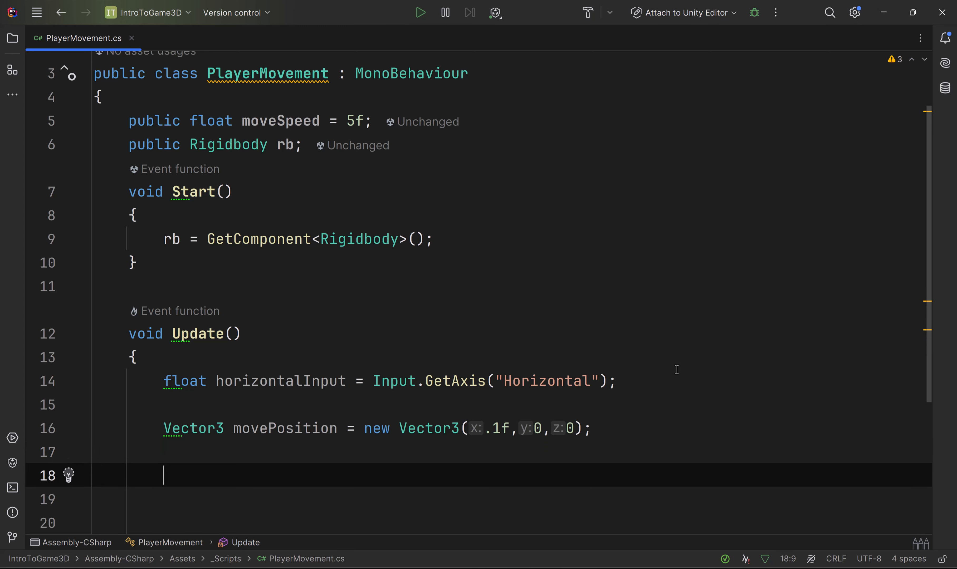
Step: Check the rb field's declaration and add an empty rb.MovePosition(); call below movePosition in Update
scroll(326, 288, "up", 1)
double_click(285, 205)
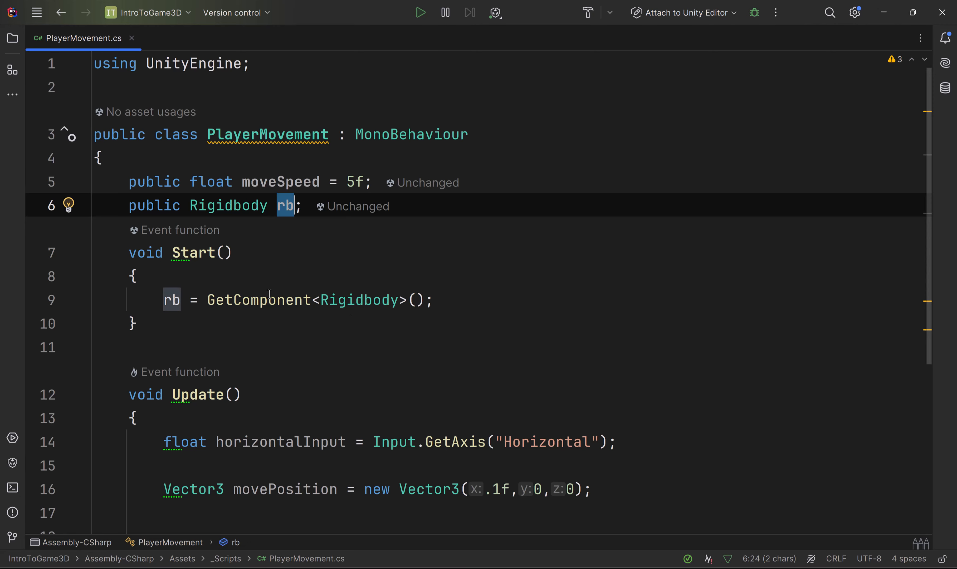
scroll(284, 315, "down", 3)
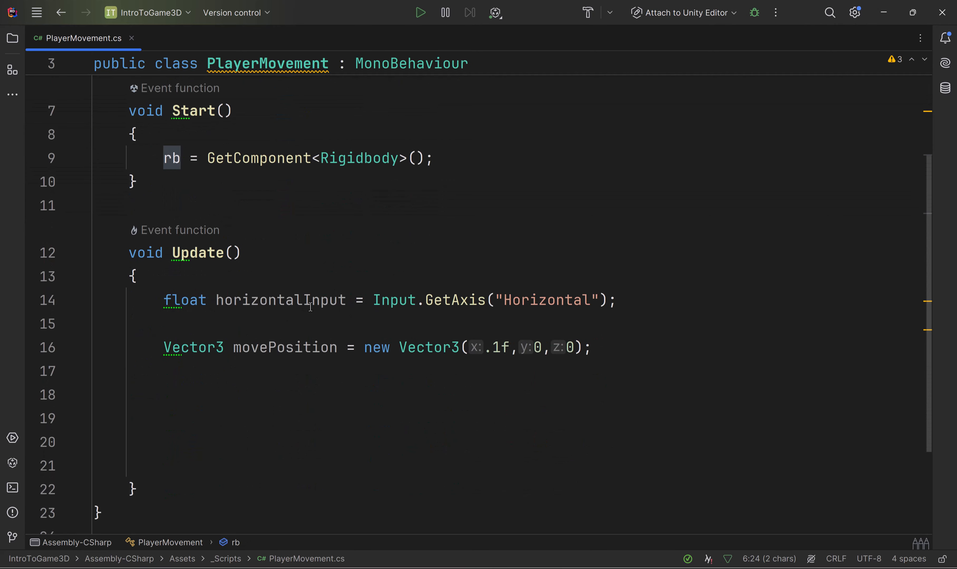
left_click(304, 409)
left_click(295, 395)
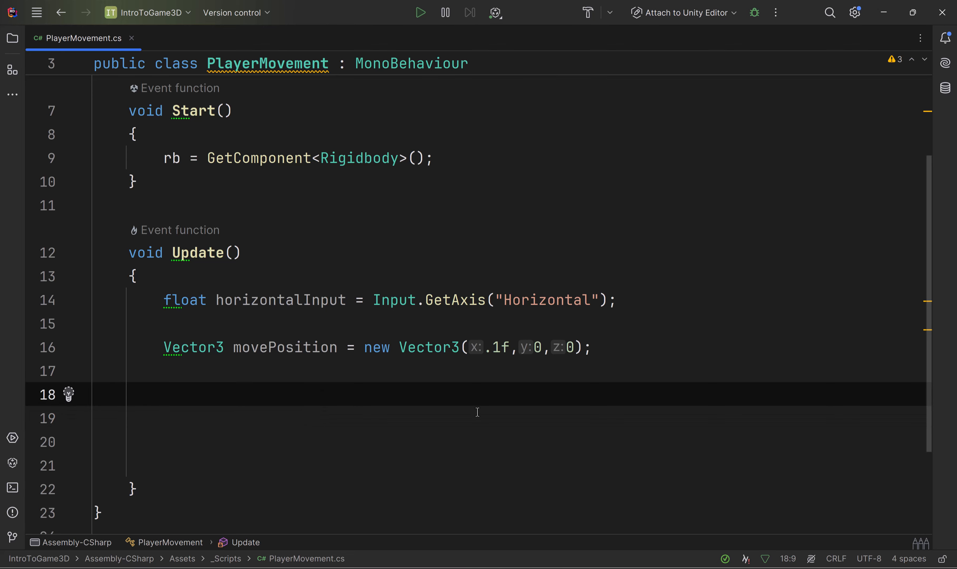
type("rb.")
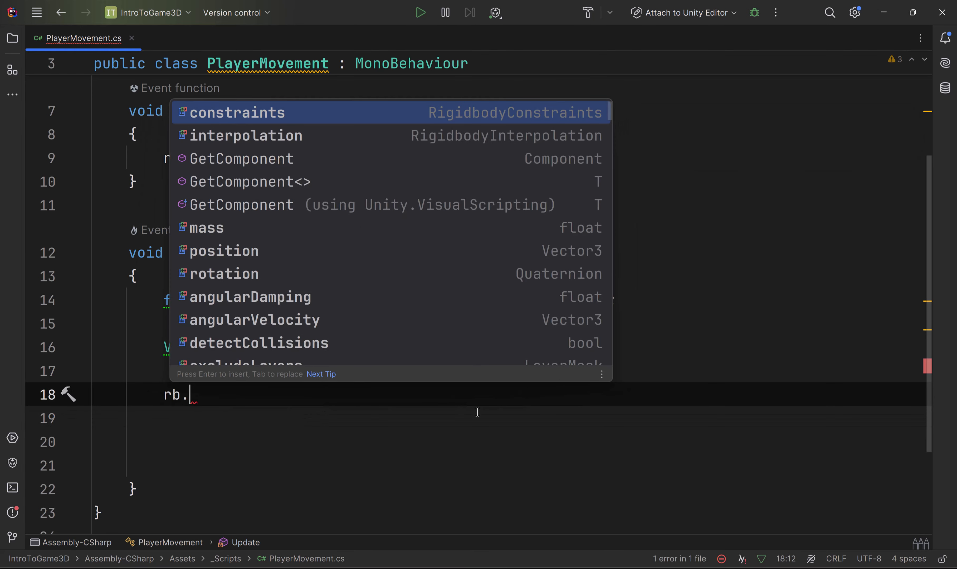
type("Move")
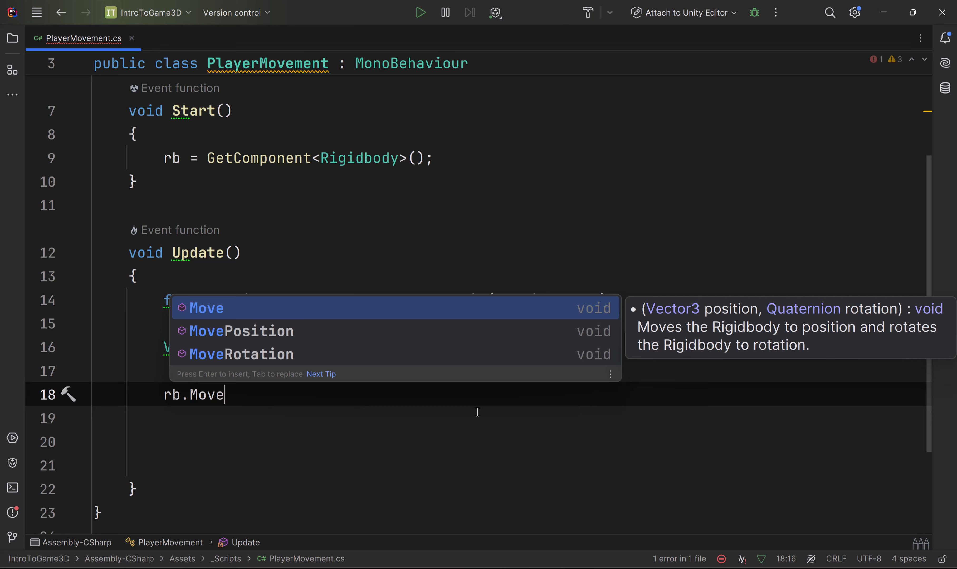
key("Down")
key("Return")
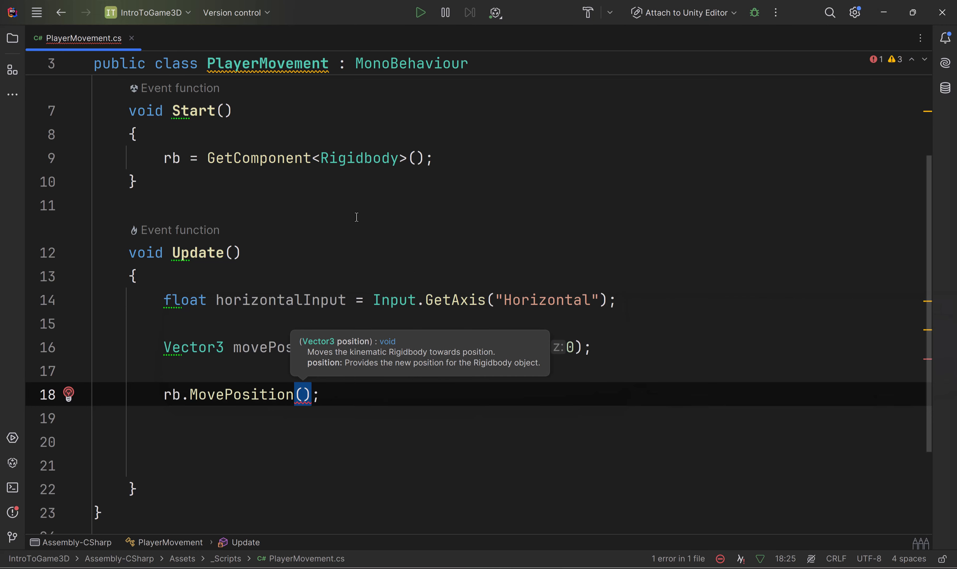
left_click(402, 400)
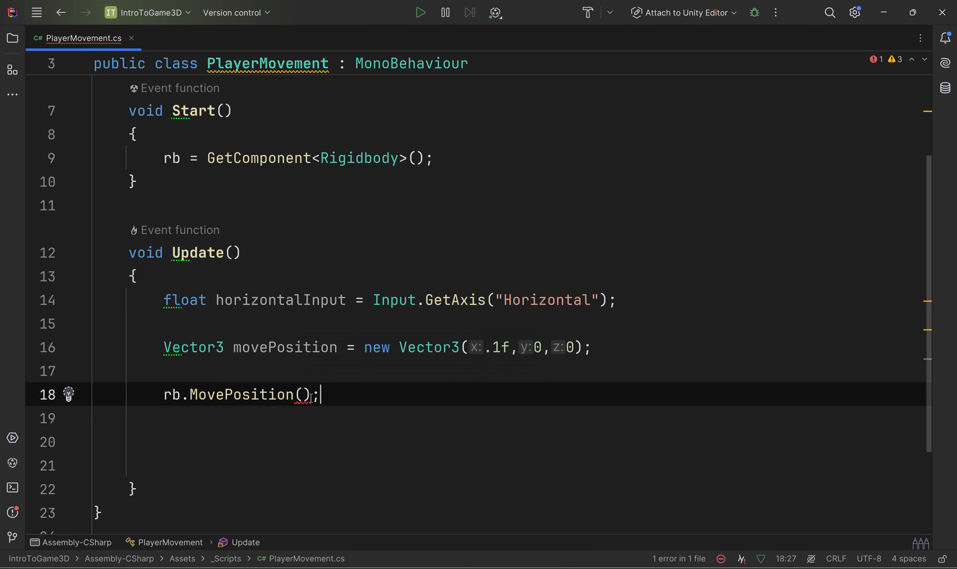
Step: Enter 0,0,0 between the parentheses of the rb.MovePosition call
left_click(301, 395)
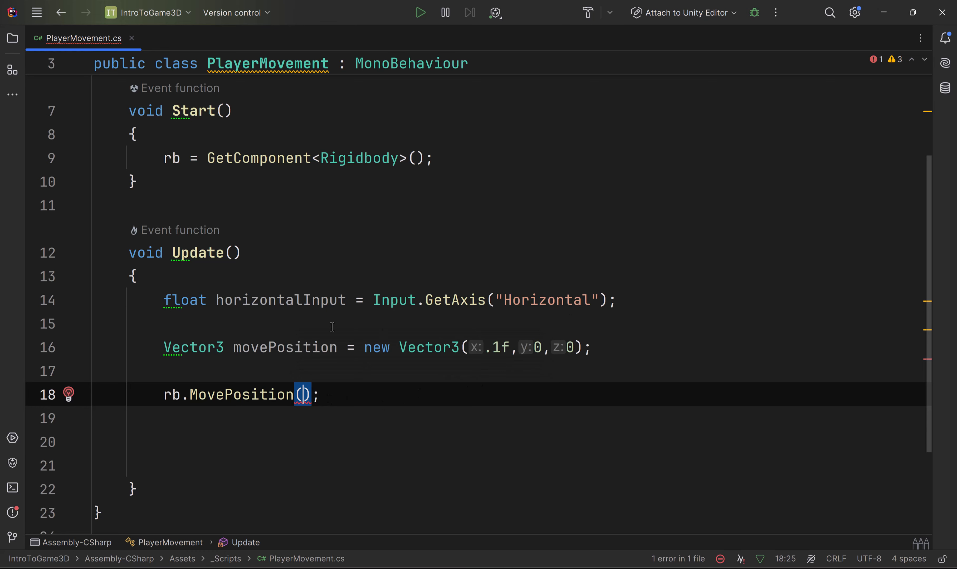
double_click(290, 347)
left_click(302, 394)
type("0,0,0")
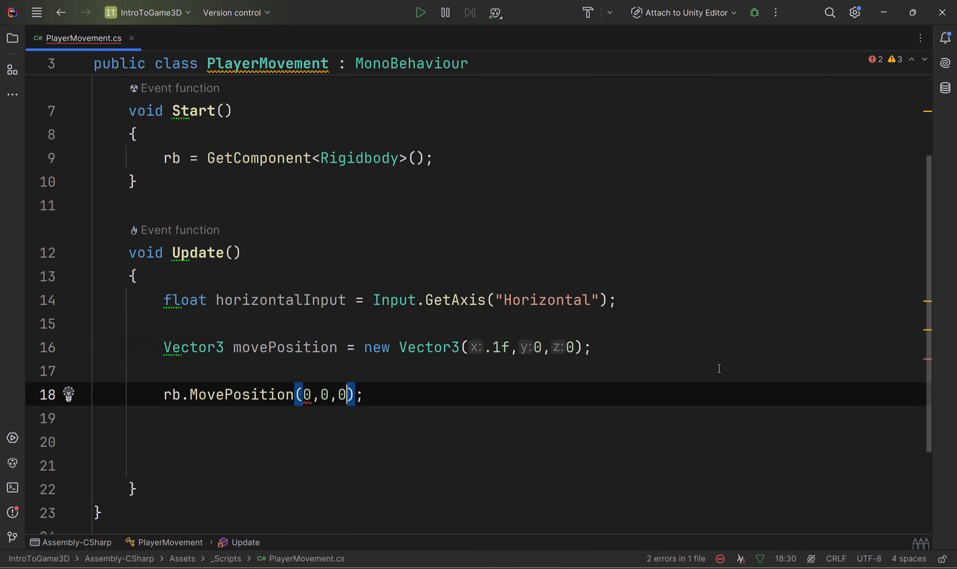
left_click(594, 374)
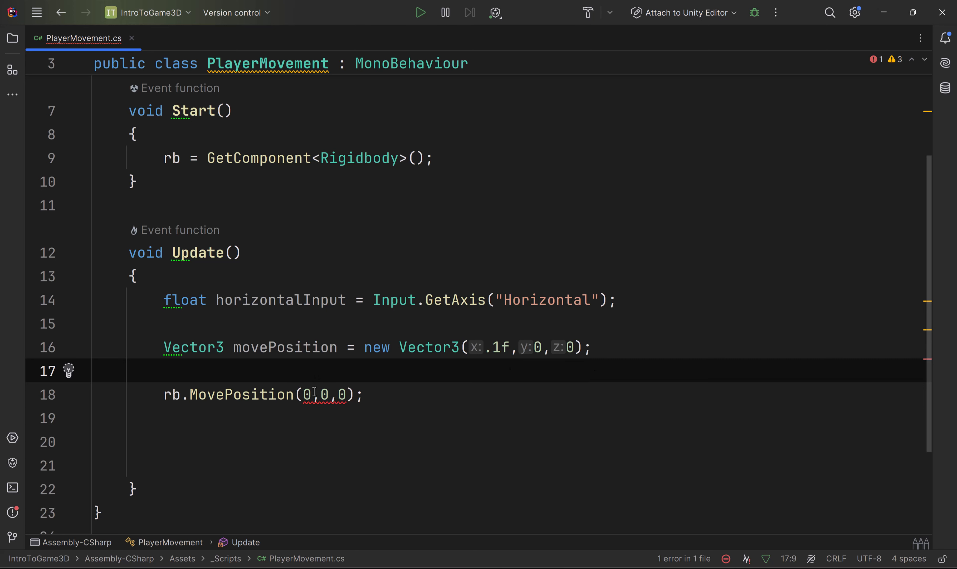
Step: Replace the 0,0,0 argument of the rb.MovePosition call with the movePosition variable
mouse_move(314, 393)
left_click(389, 397)
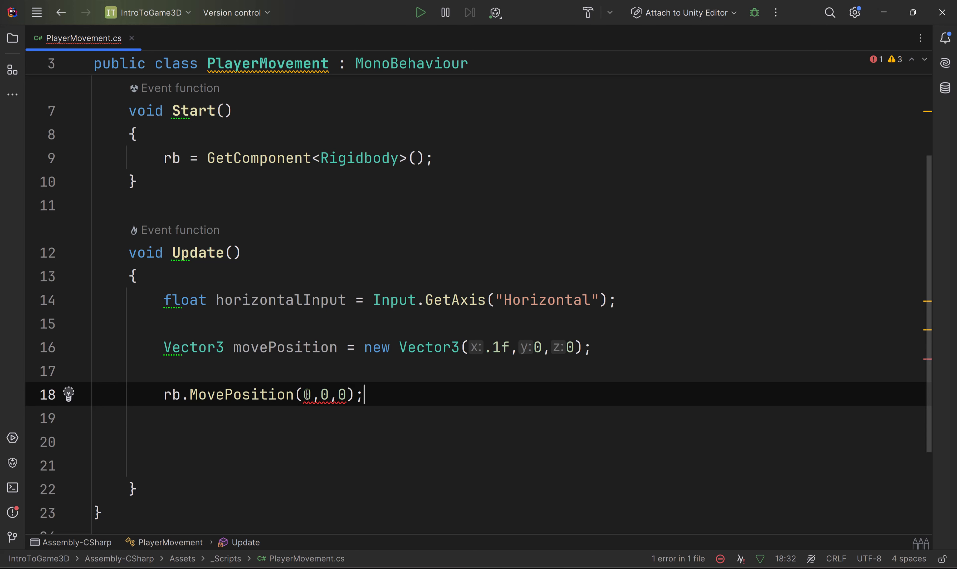
mouse_move(312, 394)
left_mouse_down()
mouse_move(347, 394)
mouse_move(297, 393)
left_mouse_up()
left_click(287, 343)
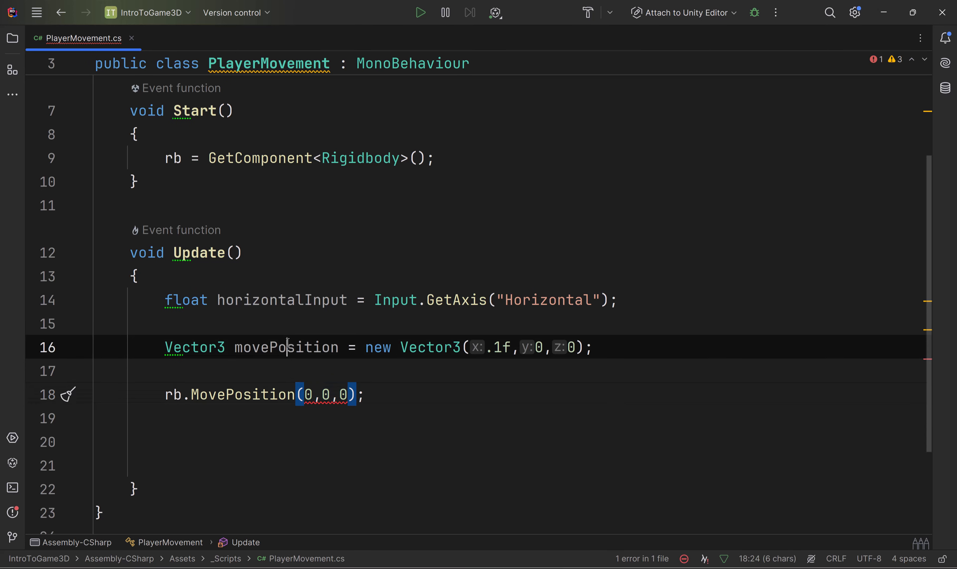
double_click(288, 344)
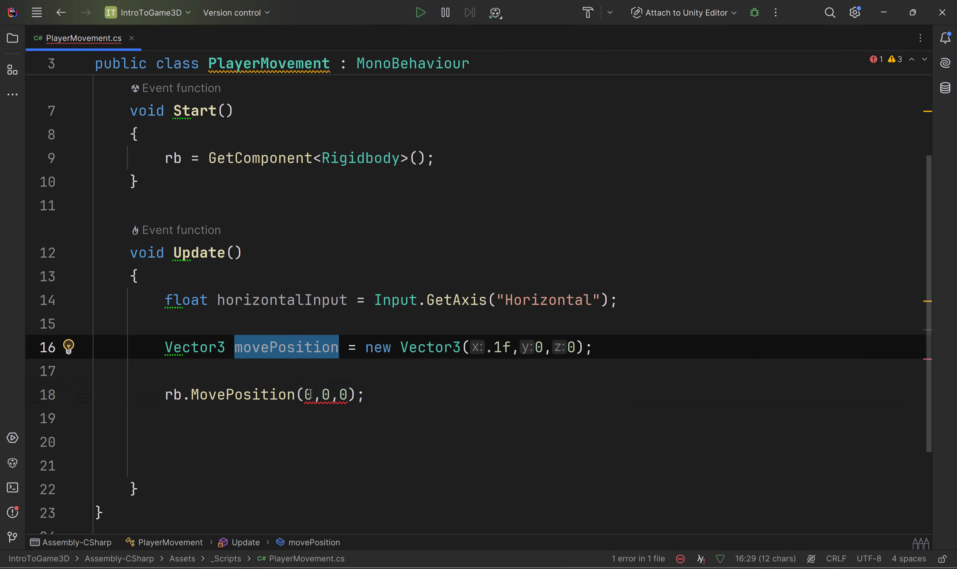
left_click(463, 412)
left_click(279, 345)
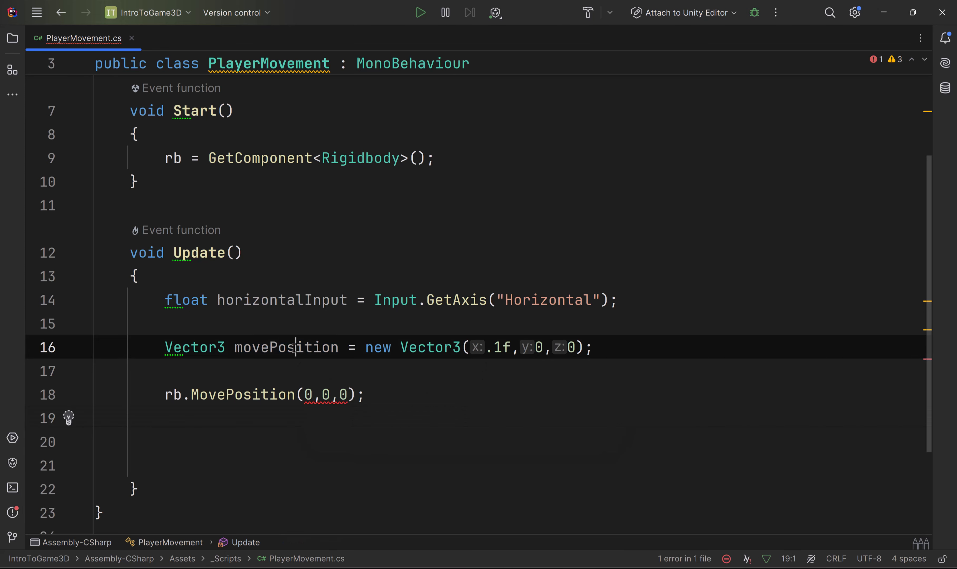
double_click(295, 349)
key("ctrl+c")
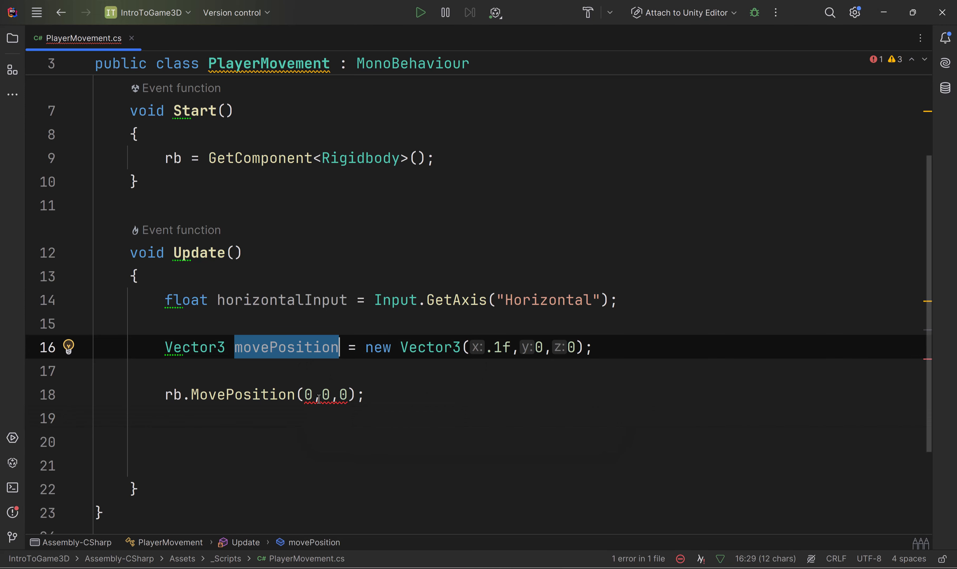
left_click(306, 394)
mouse_move(305, 394)
left_mouse_down()
mouse_move(357, 397)
mouse_move(305, 392)
left_mouse_up()
left_click(388, 420)
key("ctrl+v")
key("End")
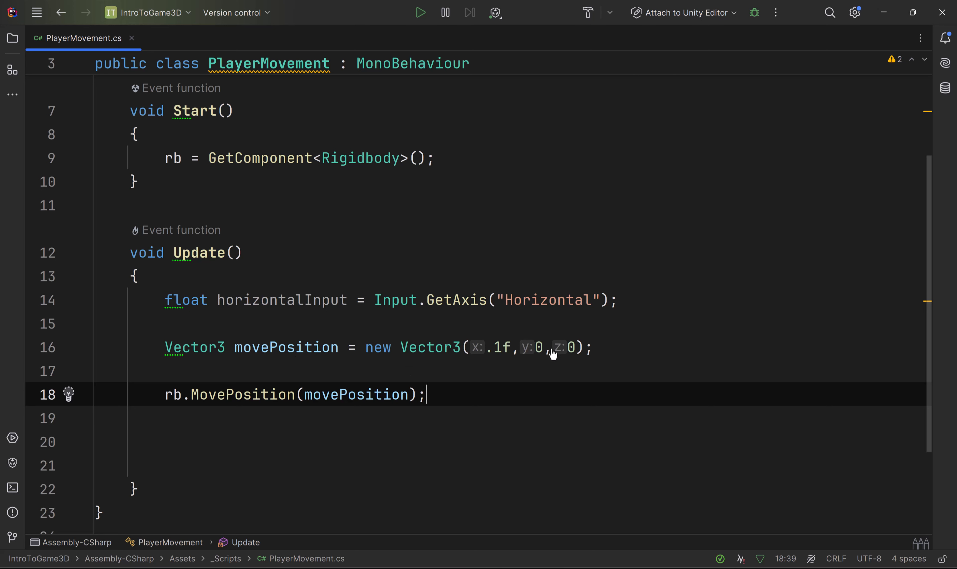
Step: Check movePosition's x argument, save PlayerMovement.cs, and briefly run the scene in Unity to test the Player's movement
left_click_drag(510, 345, 491, 351)
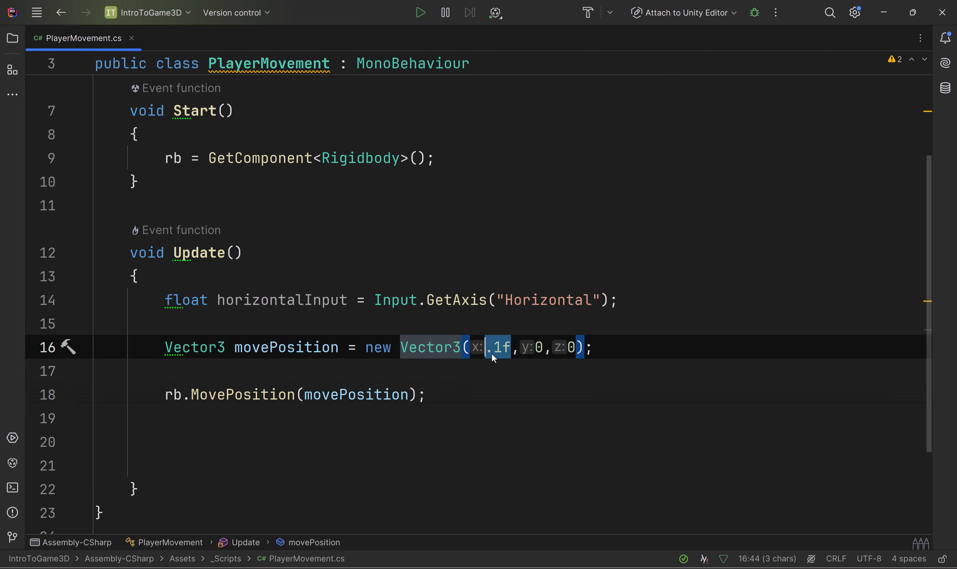
left_click(472, 398)
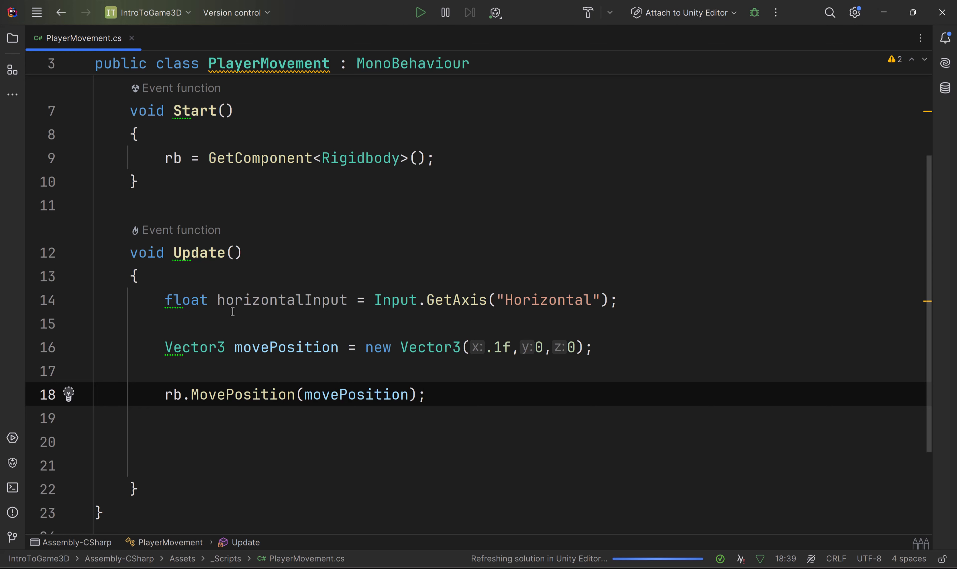
left_click_drag(191, 253, 224, 256)
double_click(255, 396)
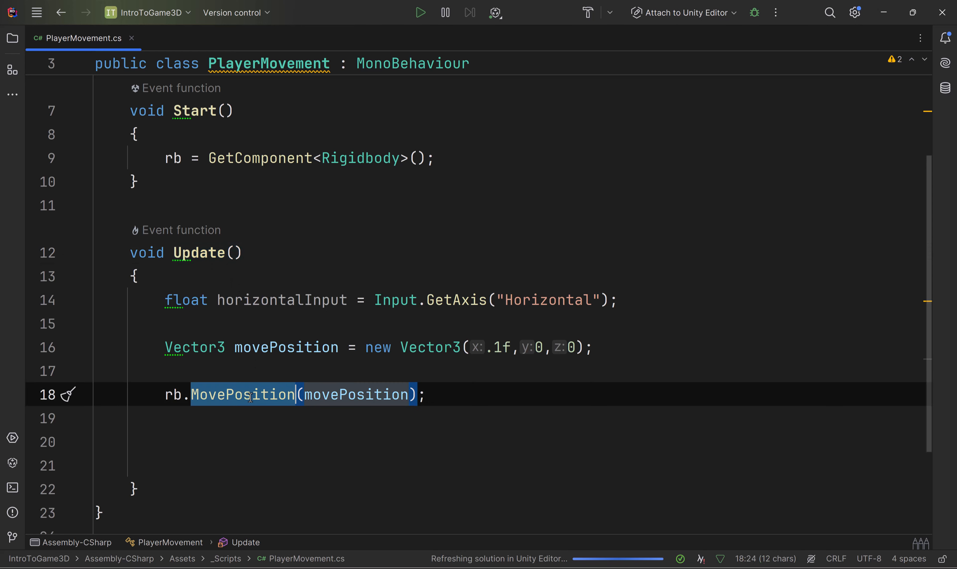
double_click(496, 350)
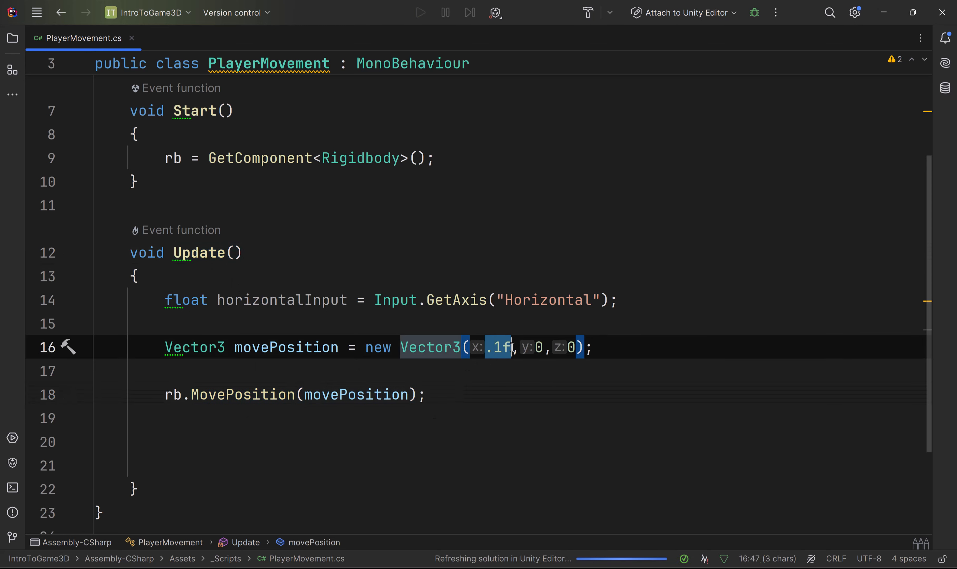
key("ctrl+s")
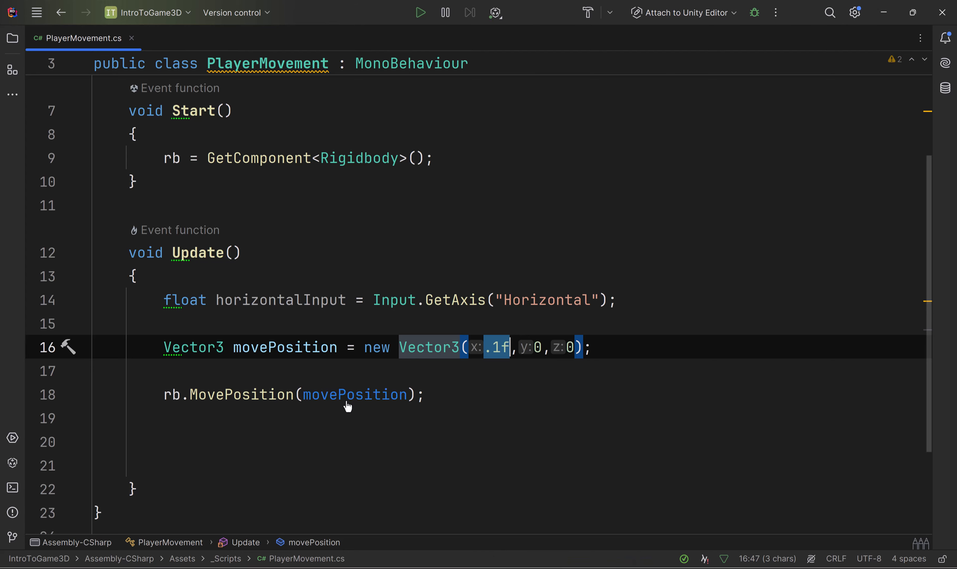
left_click(707, 567)
left_click(457, 40)
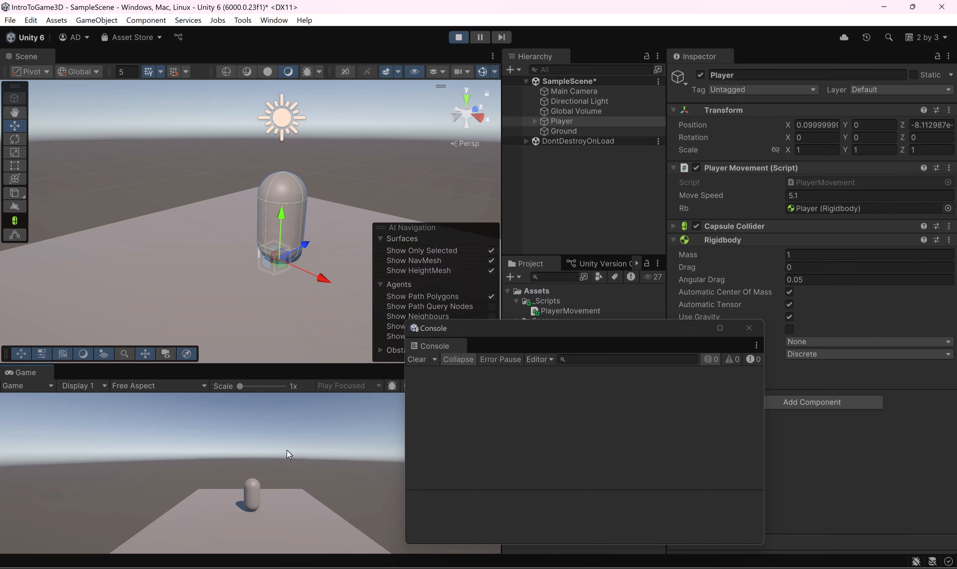
left_click(459, 37)
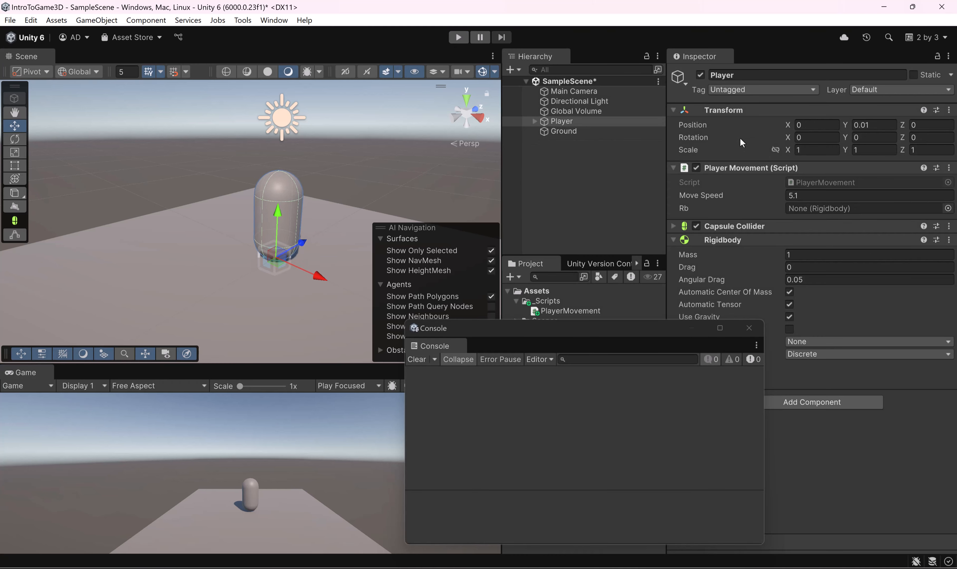
Step: Return to PlayerMovement.cs in Rider and set the x argument of the movePosition vector to 1f
key("alt+Tab")
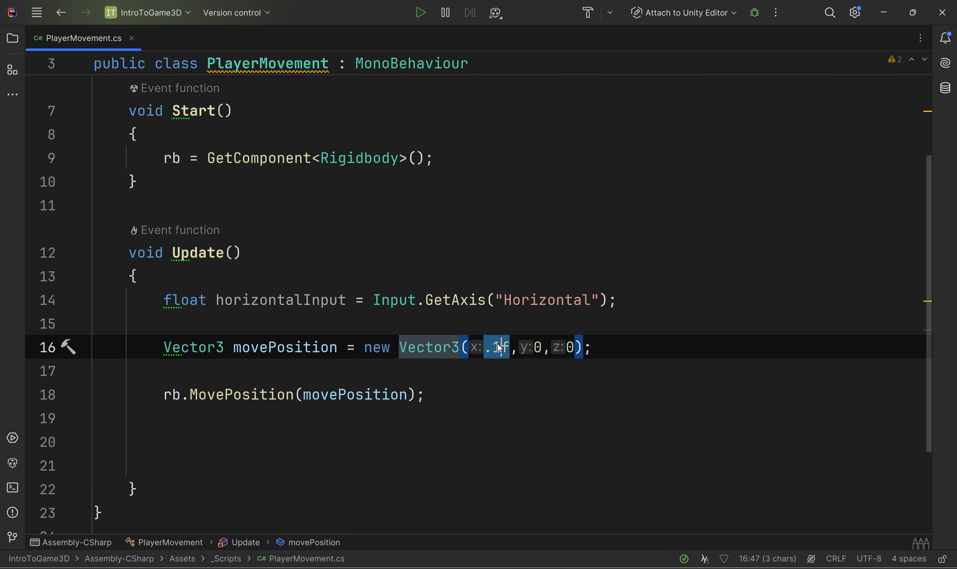
key("BackSpace")
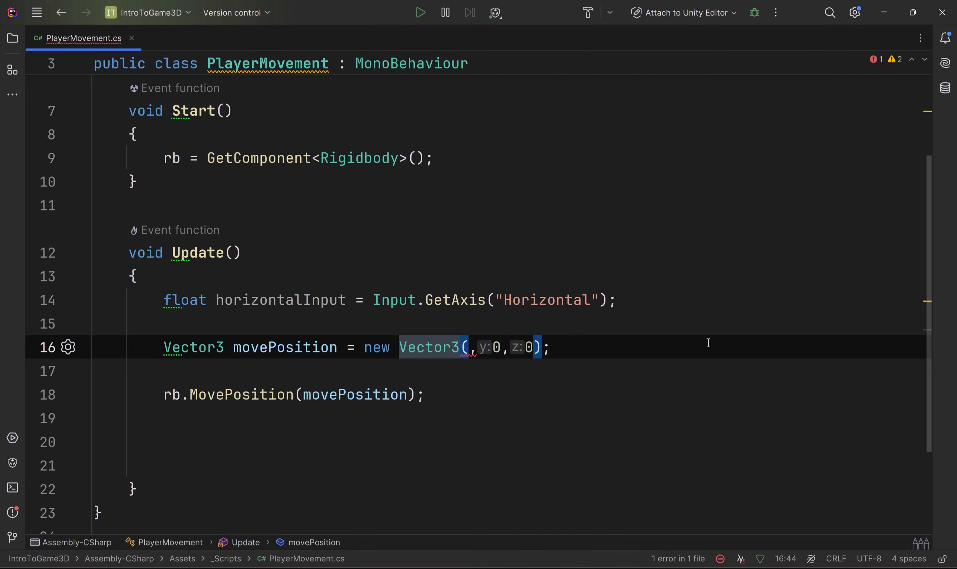
type("1f")
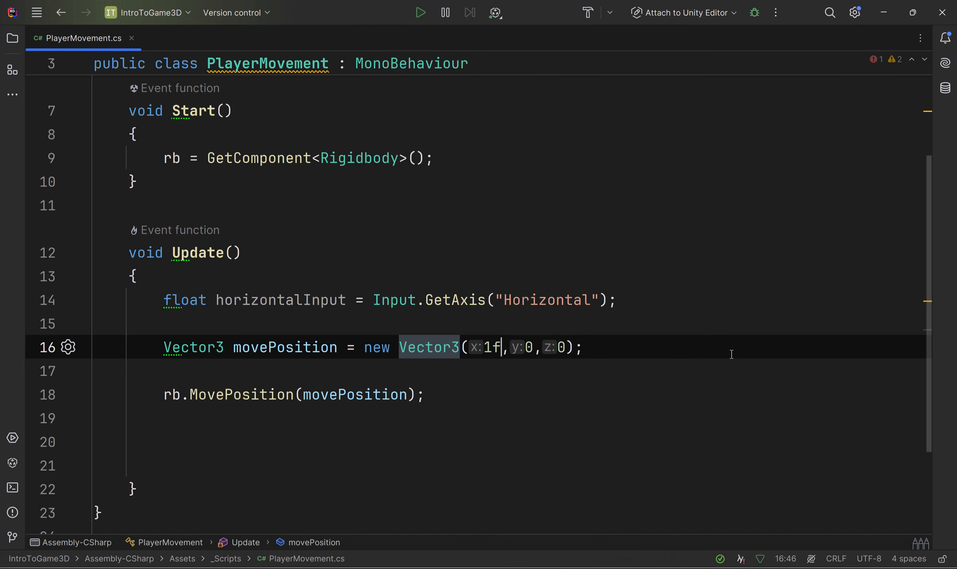
left_click(736, 350)
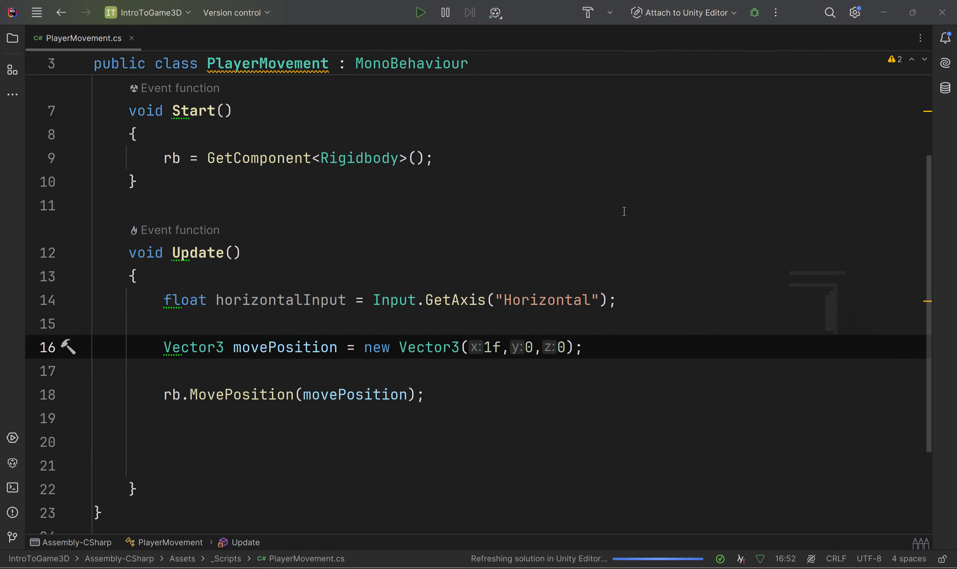
Step: Run the scene in Unity, examine the Player's position from several angles, and stop play mode
key("alt+Tab")
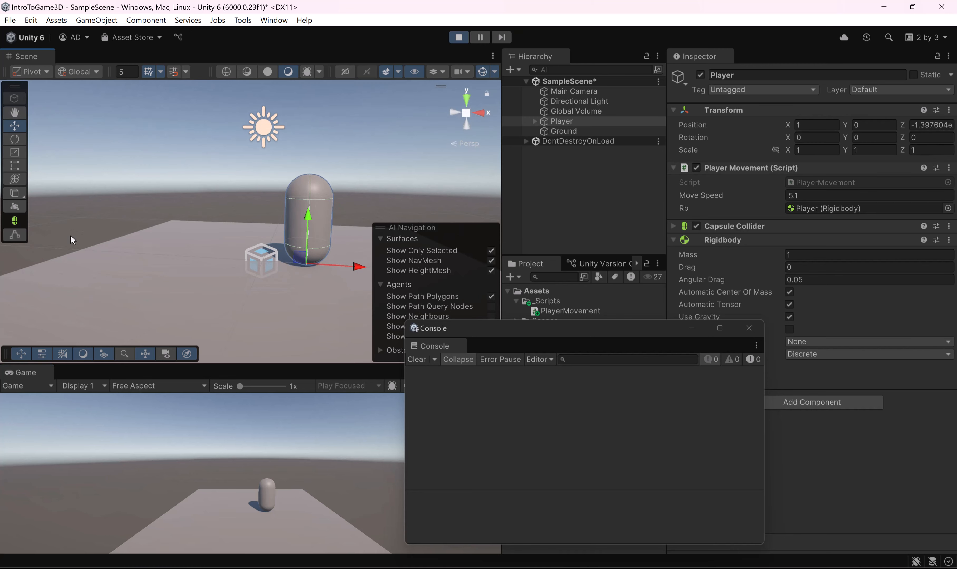
middle_click_drag(306, 232, 203, 240)
left_click_drag(202, 240, 187, 256, "alt")
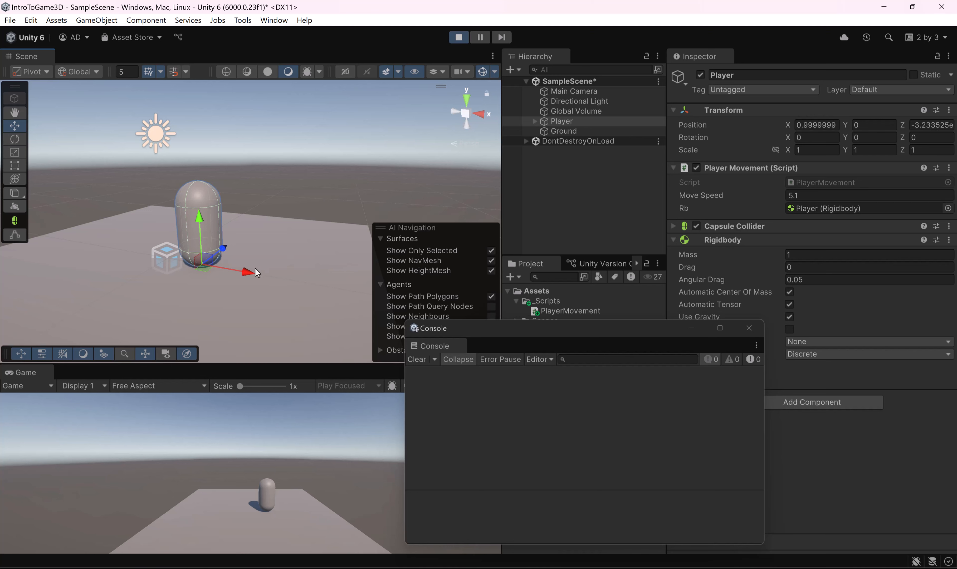
left_click_drag(902, 126, 901, 129)
left_click_drag(147, 244, 181, 228, "alt")
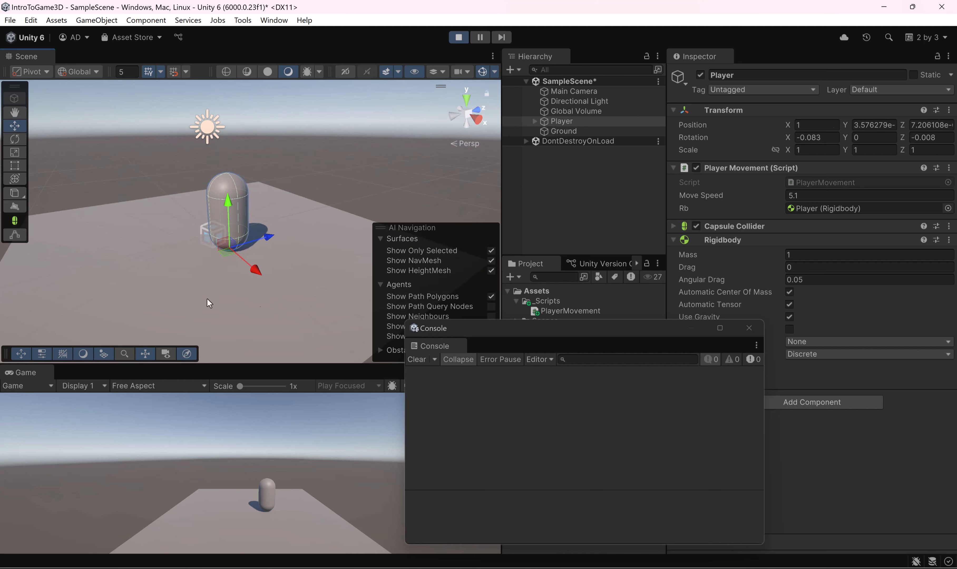
left_click_drag(236, 206, 291, 209, "alt")
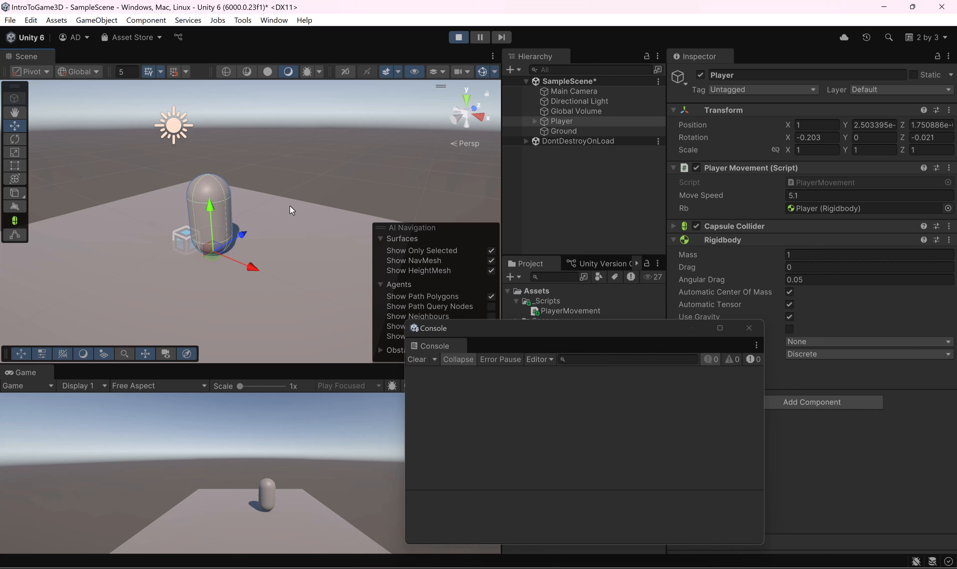
left_click(459, 37)
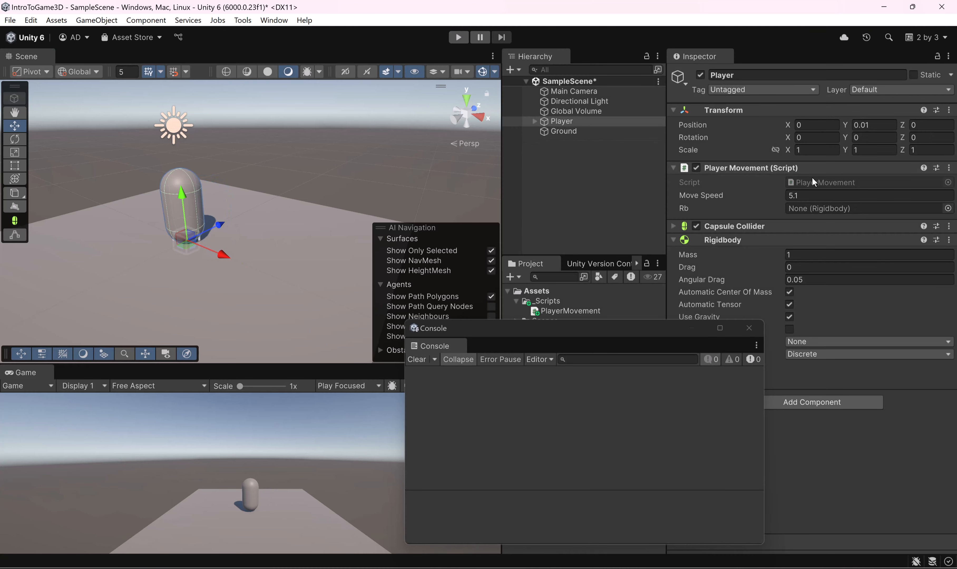
Step: Return to the script in Rider and replace the x argument of the movePosition vector with horizontalInput
key("alt+Tab")
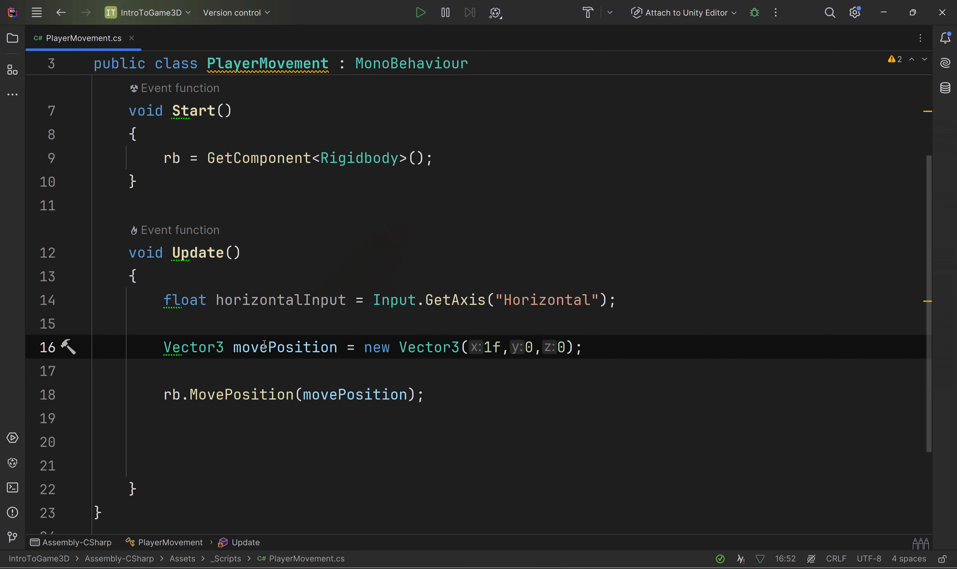
double_click(306, 301)
key("ctrl+c")
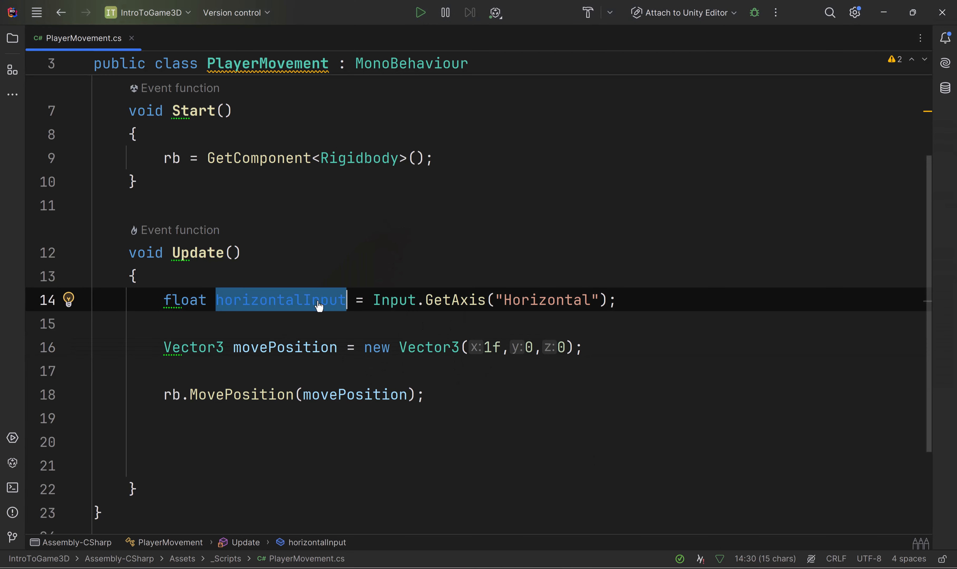
left_click_drag(502, 346, 484, 346)
key("ctrl+v")
left_click(536, 369)
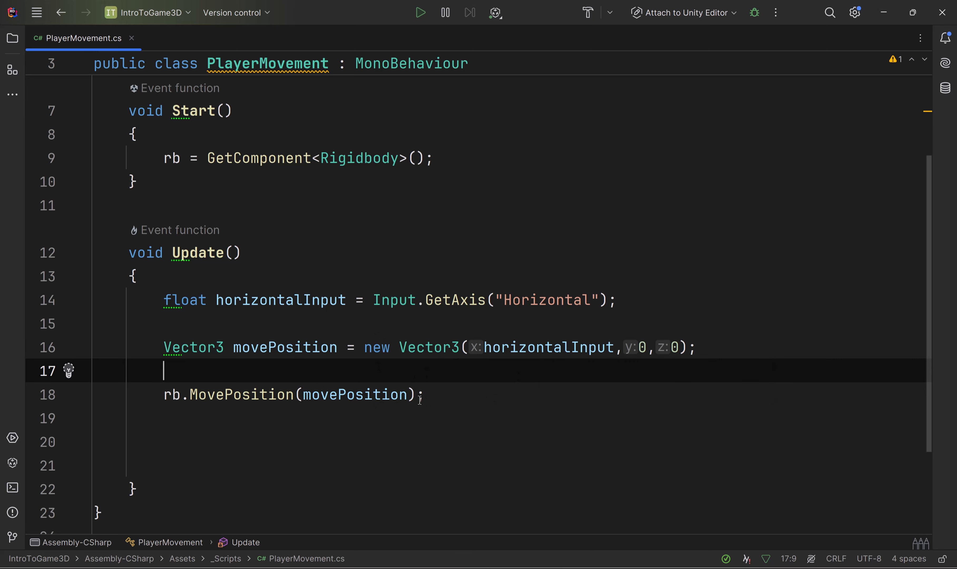
Step: Add transform.position to the rb.MovePosition argument so that it reads movePosition + transform.position
left_click(410, 395)
type("+ Tran")
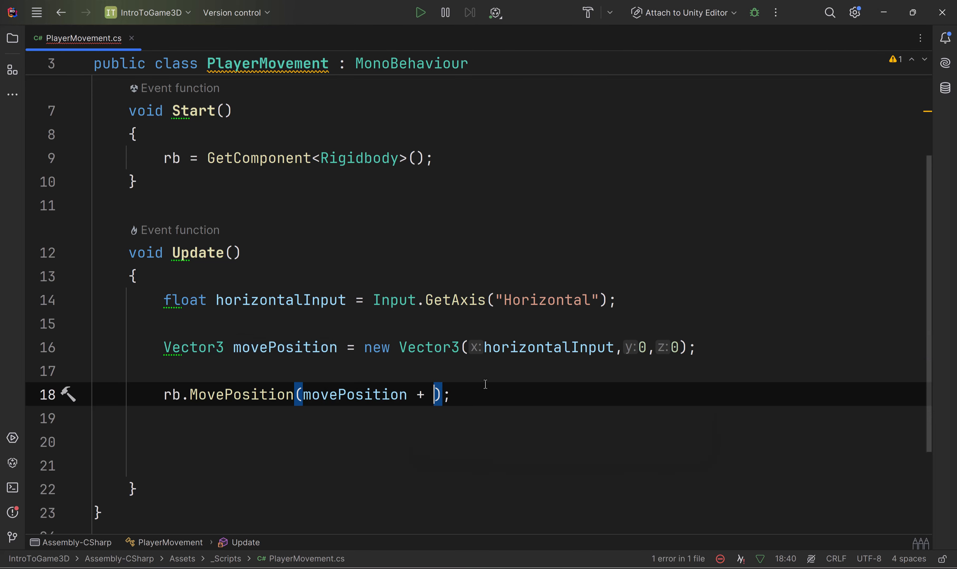
key("Return")
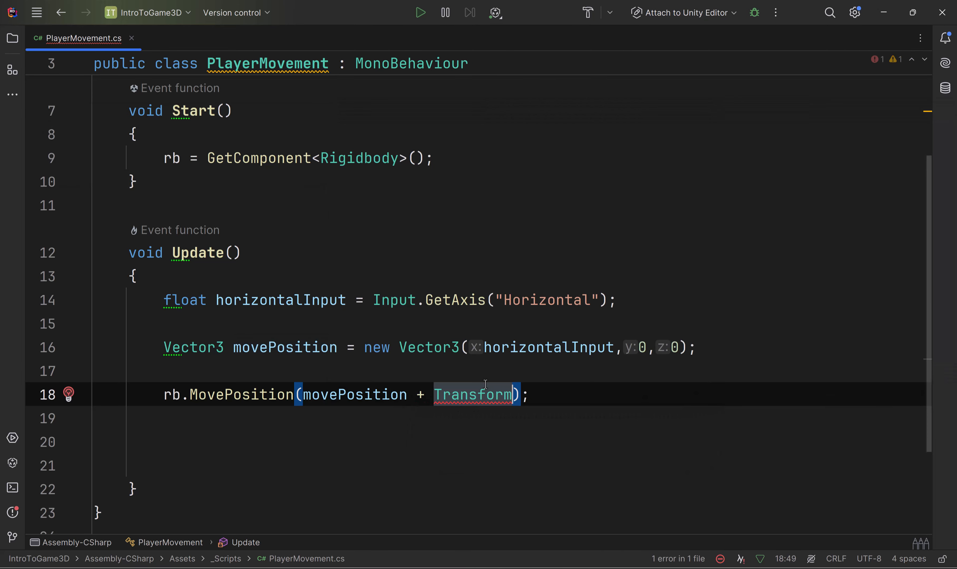
key("BackSpace")
key("BackSpace")
key("BackSpace")
key("BackSpace")
key("BackSpace")
key("BackSpace")
key("BackSpace")
key("BackSpace")
key("BackSpace")
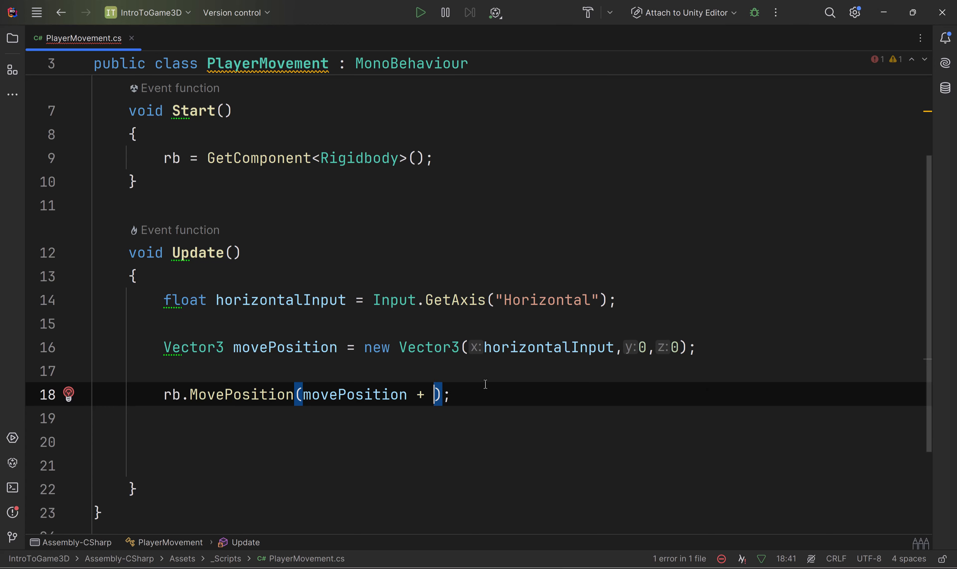
type("tran")
key("Return")
type(".po")
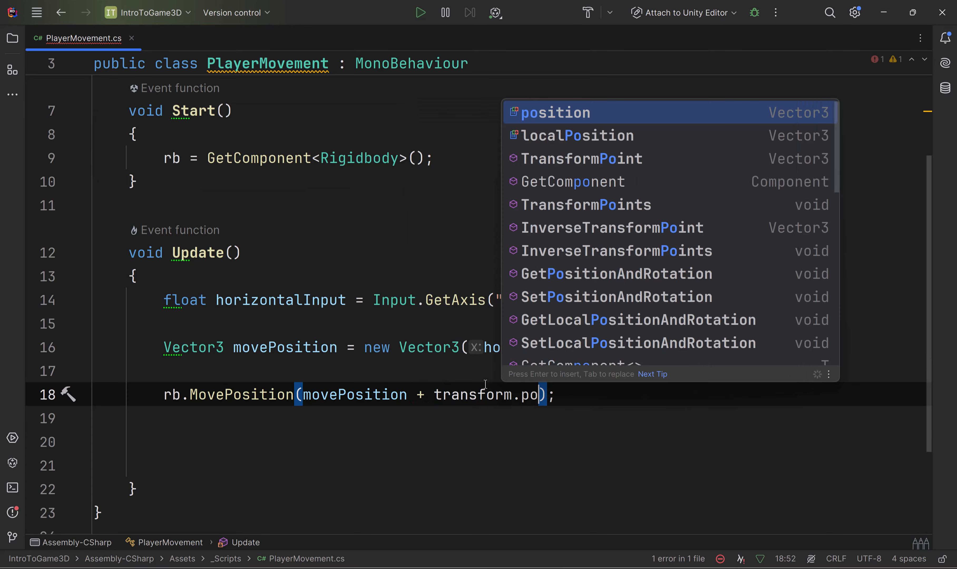
key("Return")
key("Left")
key("Left")
key("Left")
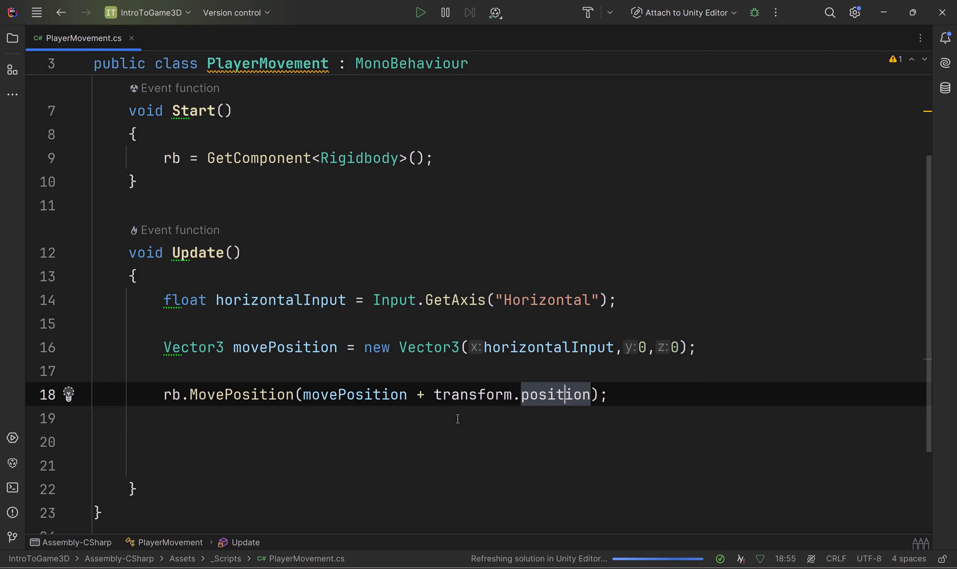
double_click(271, 348)
double_click(550, 348)
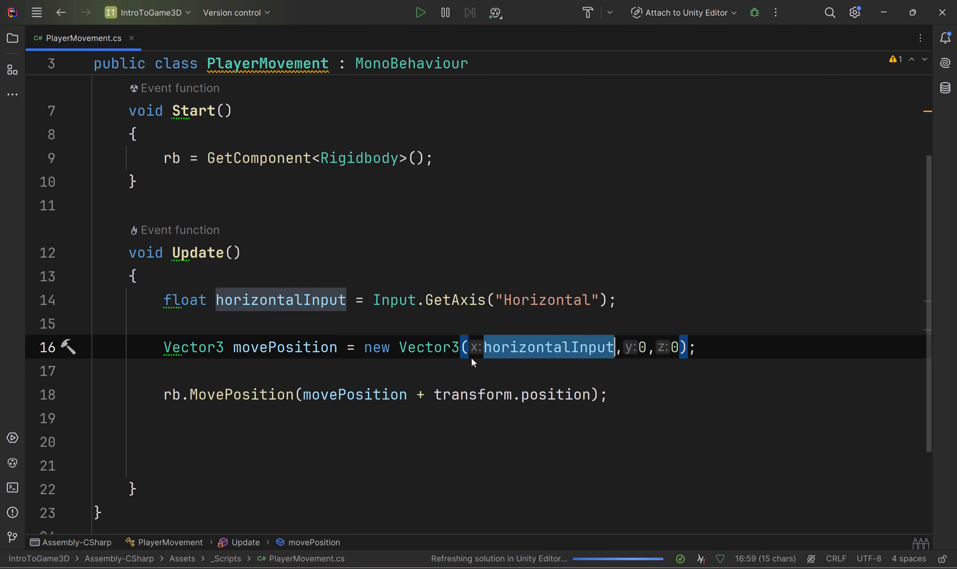
type("a")
key("ctrl+z")
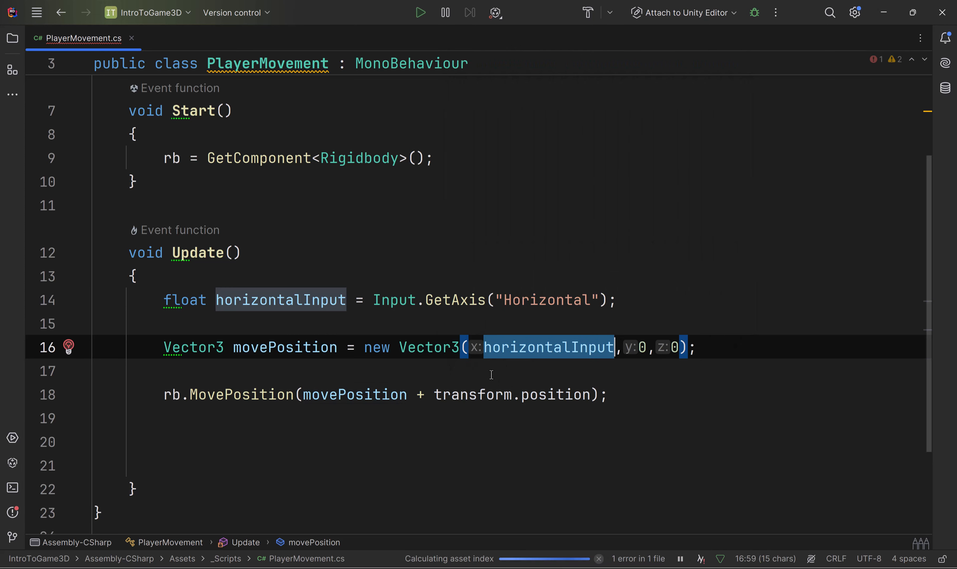
double_click(322, 395)
left_click(469, 396)
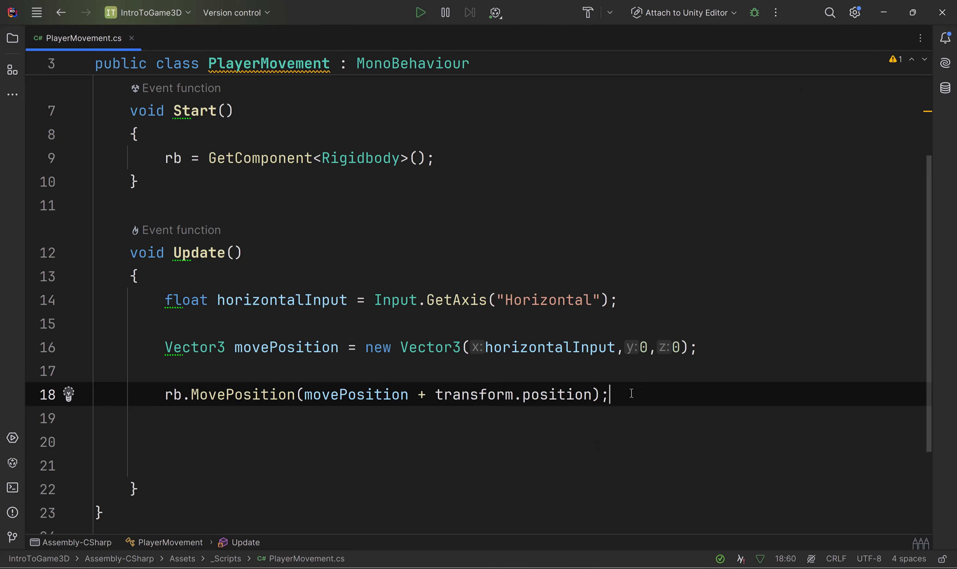
Step: Switch to Unity, test moving the Player left and right in play mode, stop it, and set Move Speed to 1
left_click(885, 19)
key("ctrl+p")
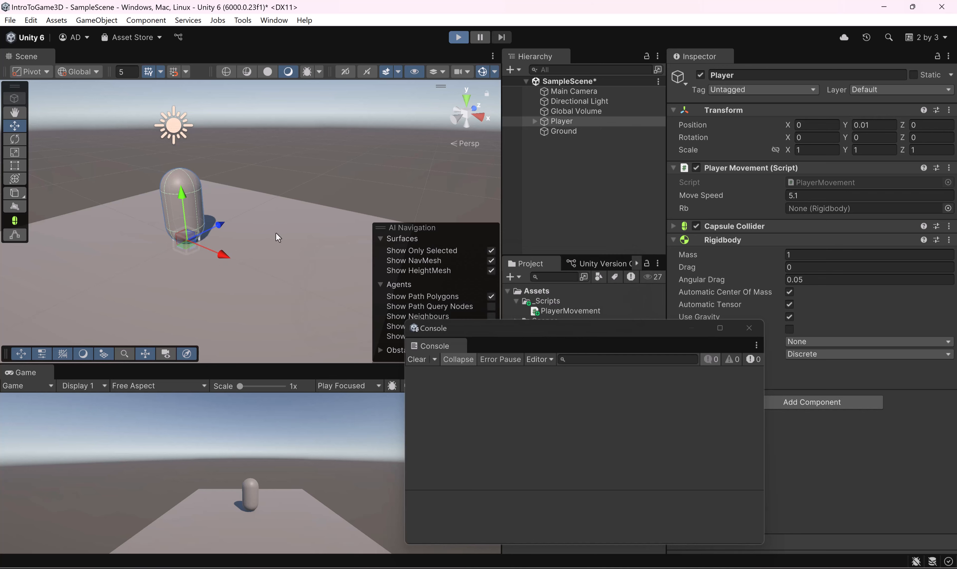
key("a")
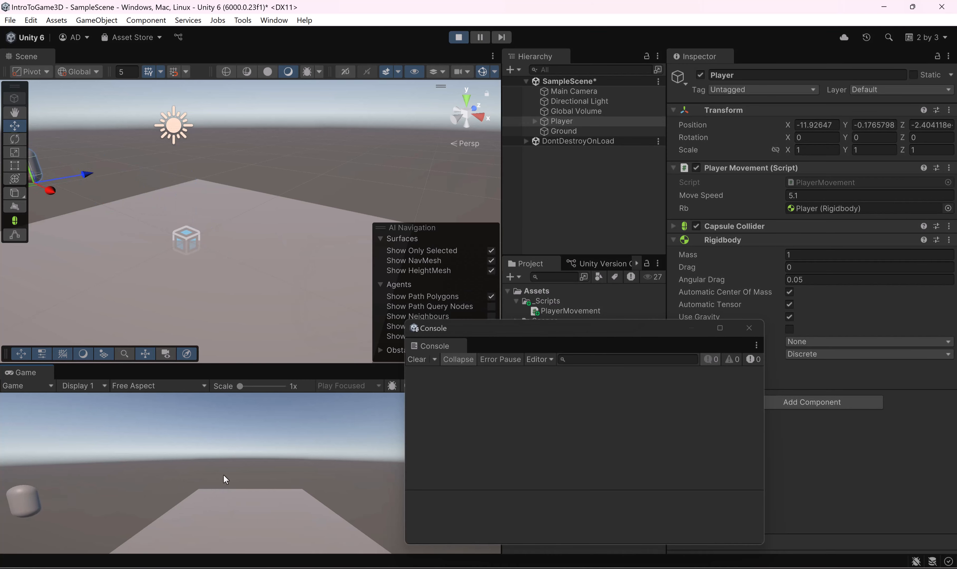
key("d")
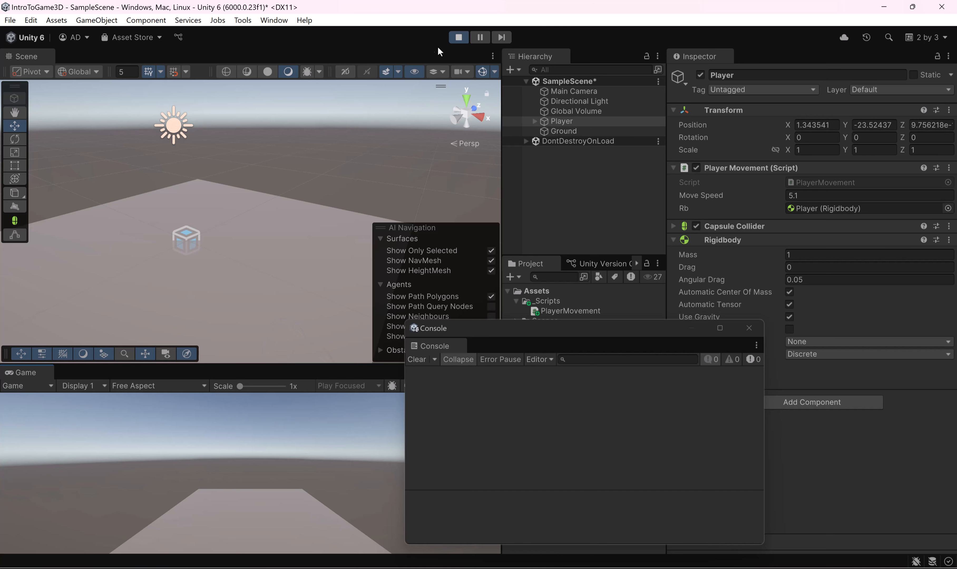
left_click(458, 37)
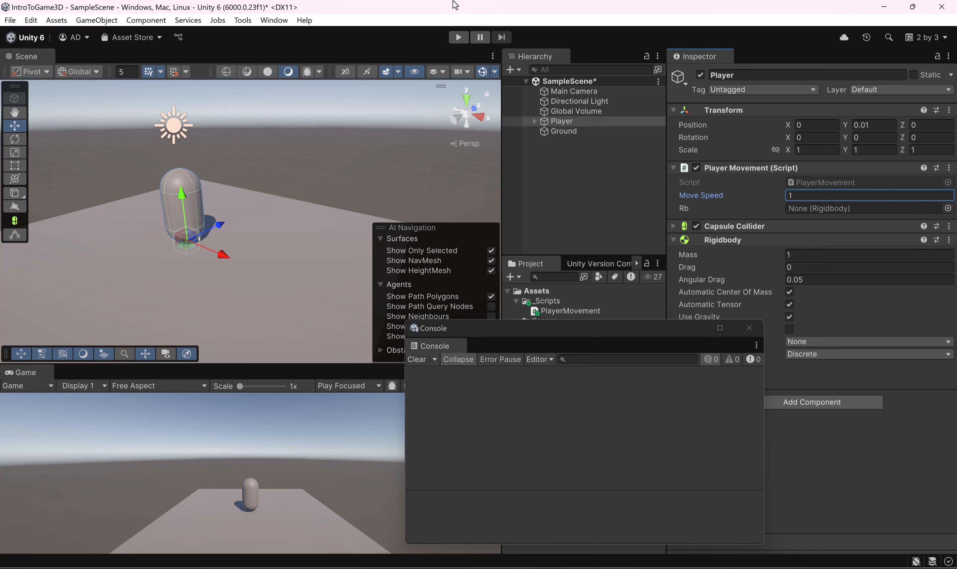
Step: Run the scene again, steer the Player alternately left and right across the Ground, and stop play mode
left_click(458, 37)
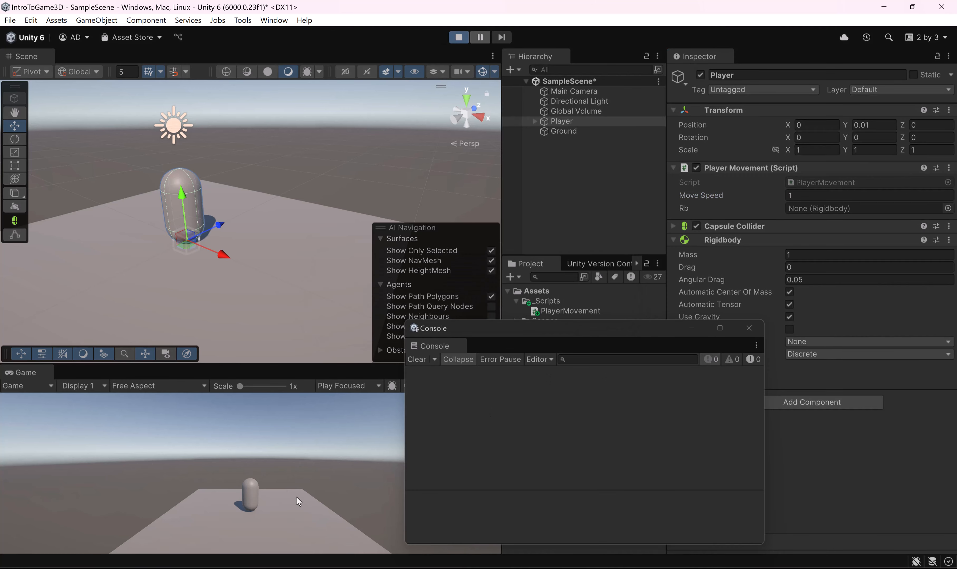
key("a")
key("d")
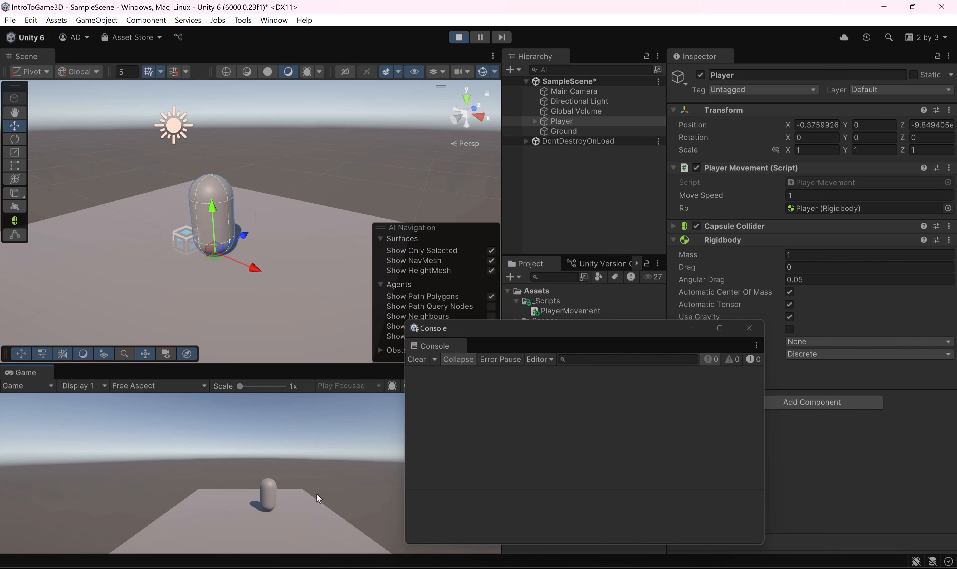
key("a")
key("d")
key("a")
key("d")
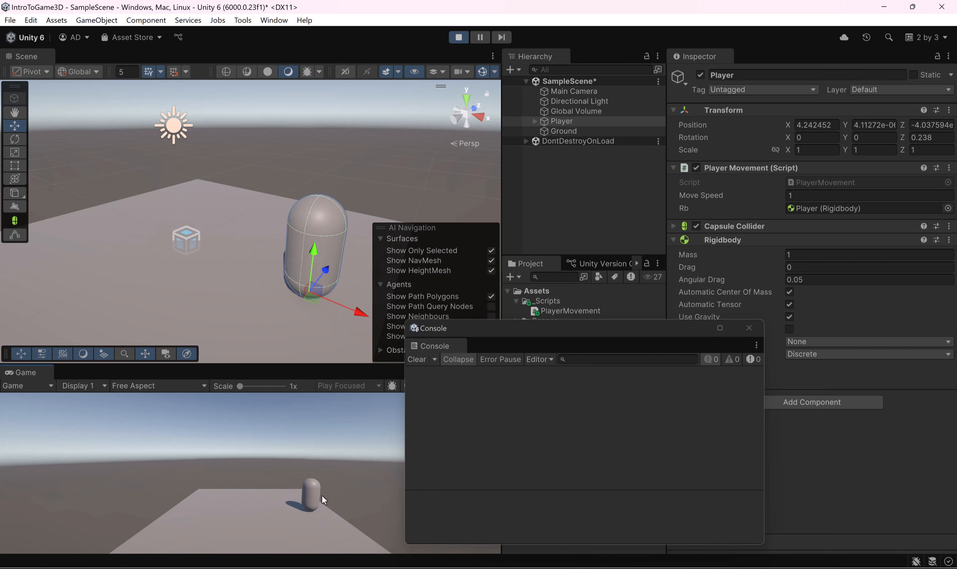
key("a")
key("d")
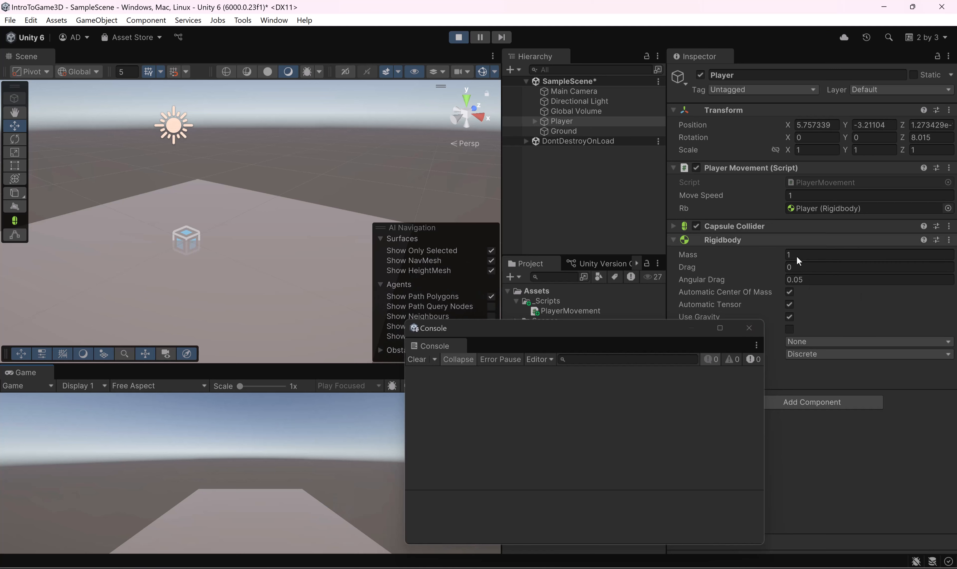
key("ctrl+p")
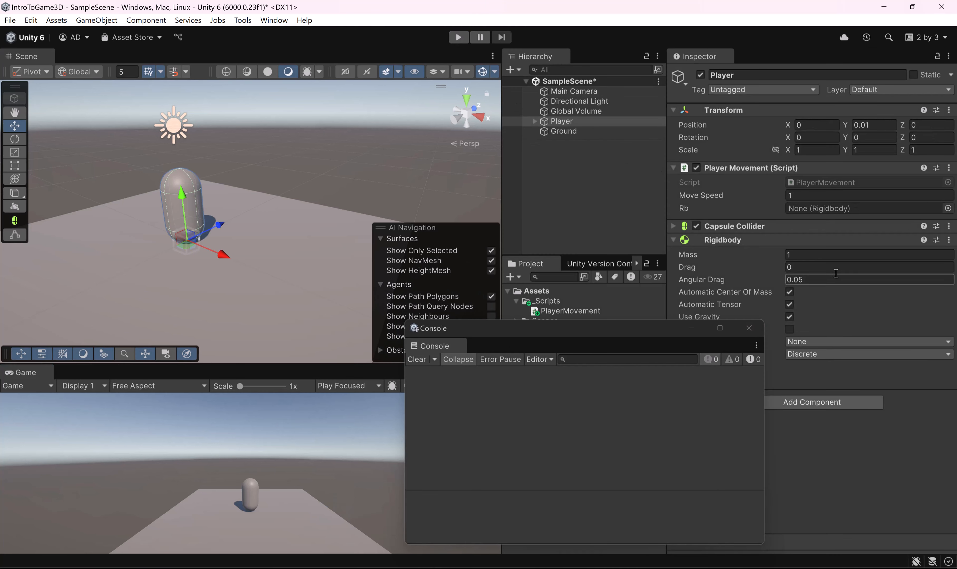
left_click_drag(655, 326, 630, 305)
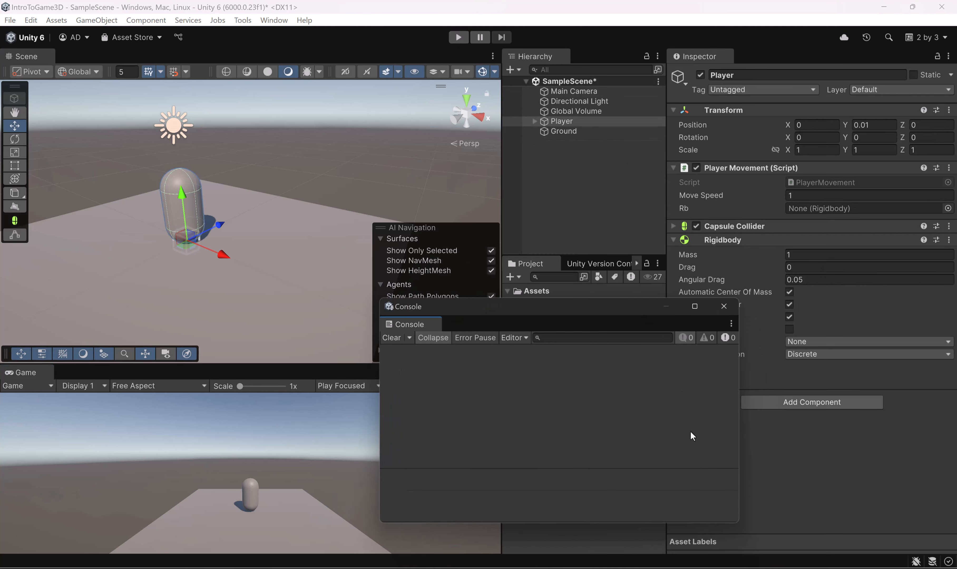
Step: Return to PlayerMovement.cs in Rider and multiply transform.position by moveSpeed inside the rb.MovePosition argument
key("alt+Tab")
scroll(503, 354, "up", 2)
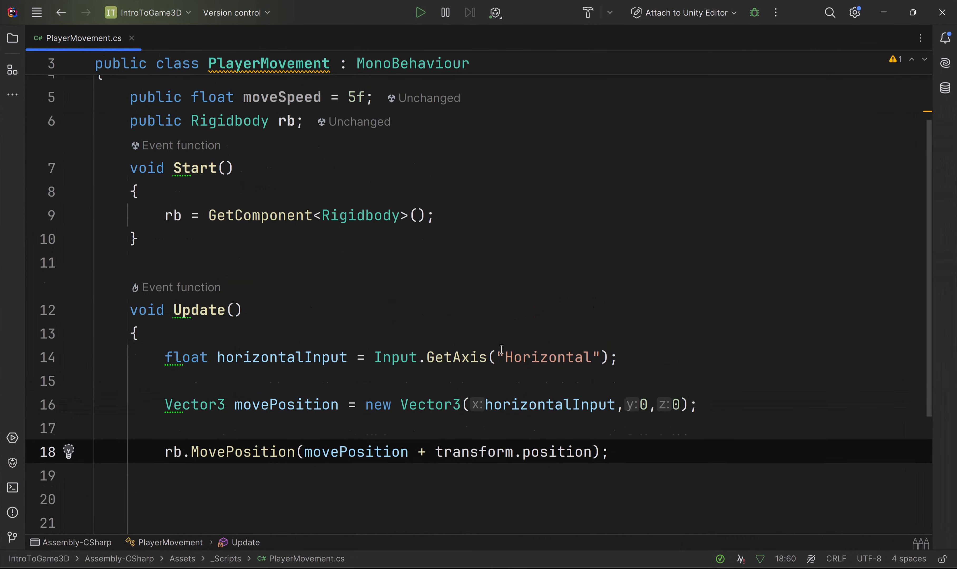
scroll(421, 312, "down", 2)
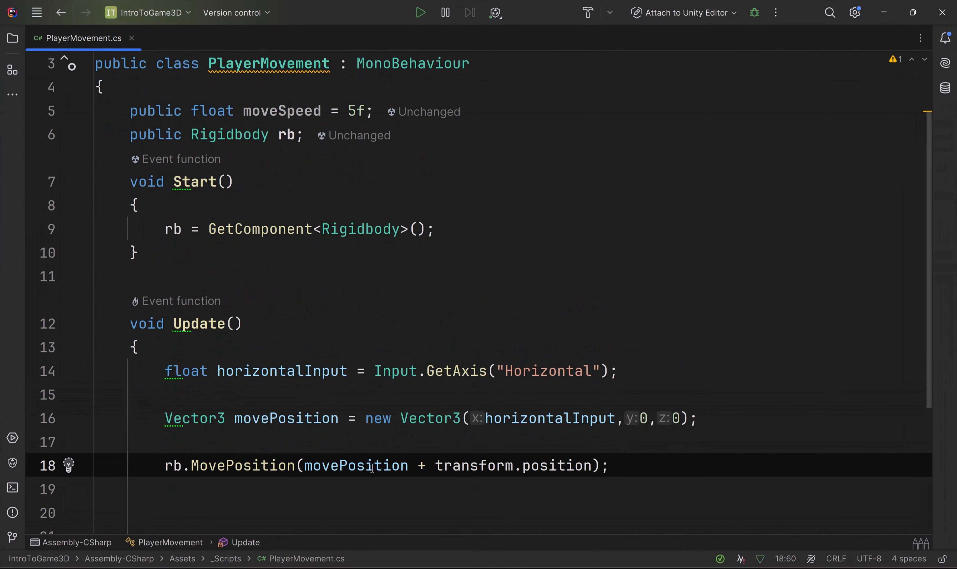
double_click(267, 427)
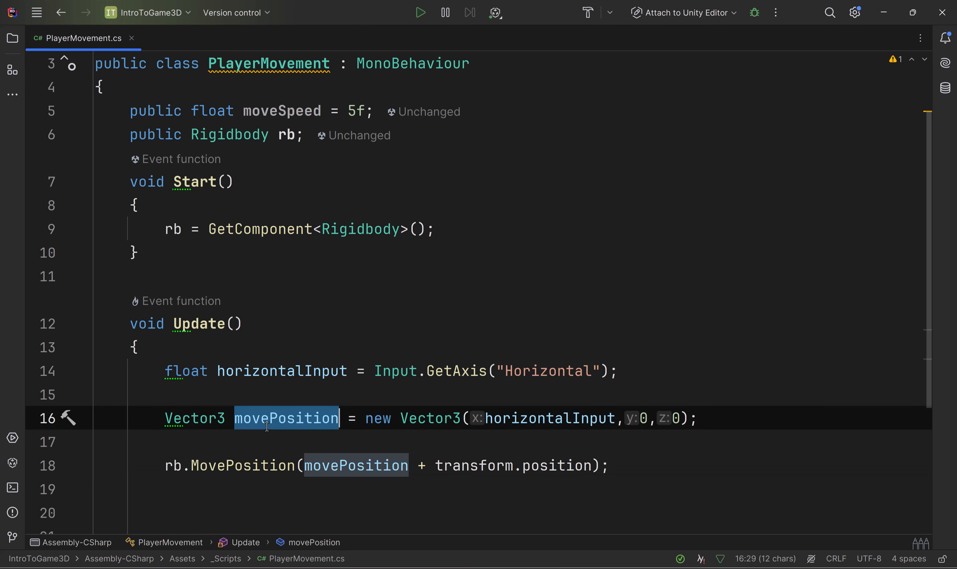
scroll(434, 430, "up", 2)
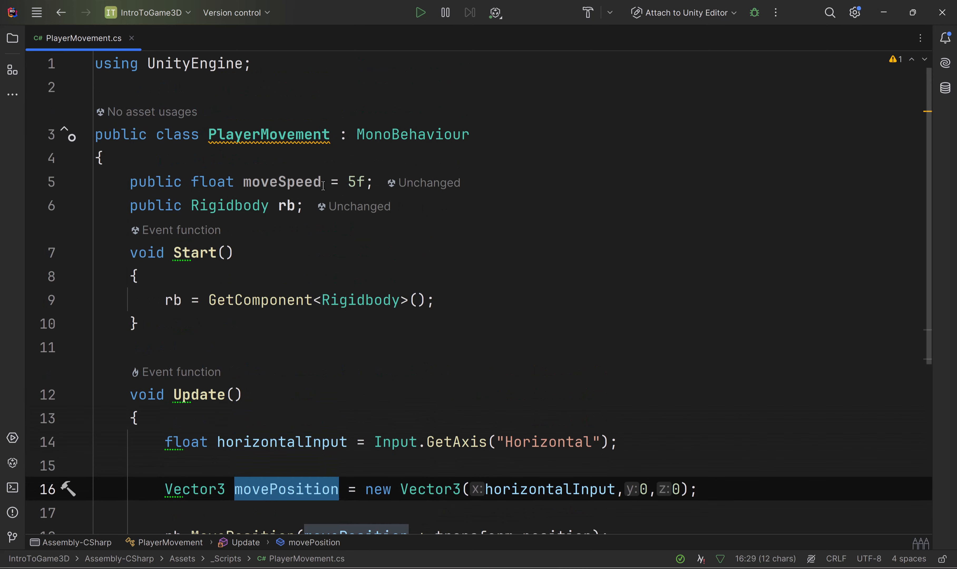
double_click(283, 183)
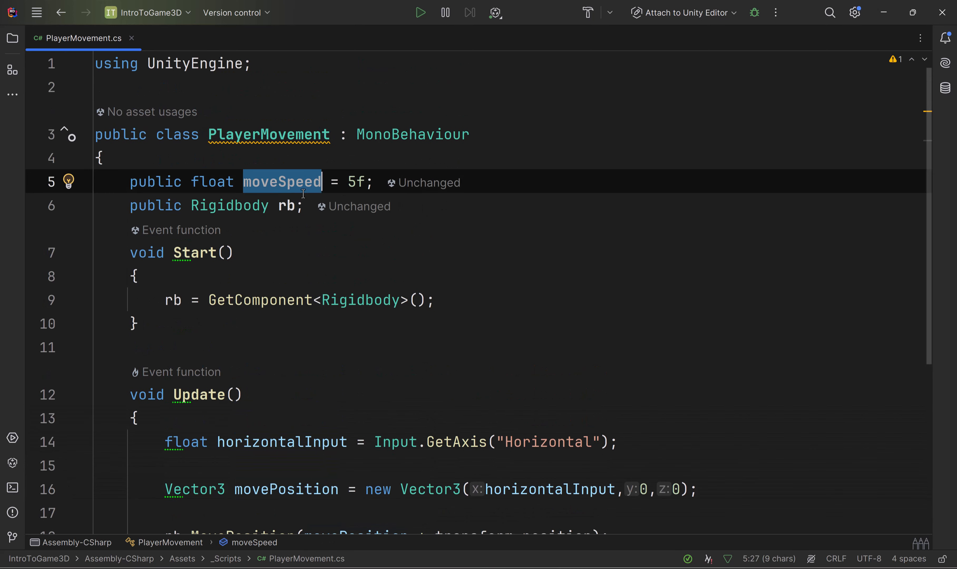
scroll(630, 297, "down", 4)
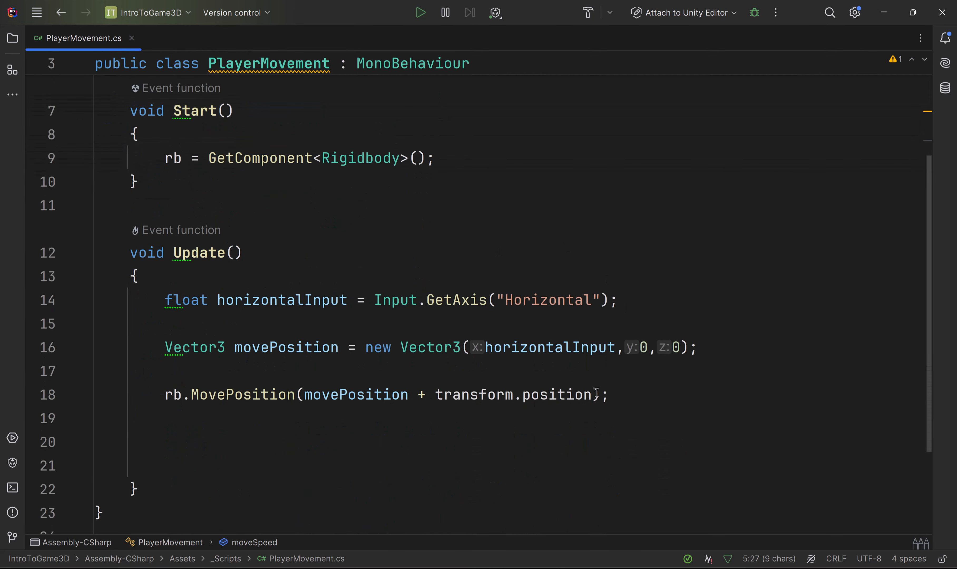
left_click(591, 394)
type("* ")
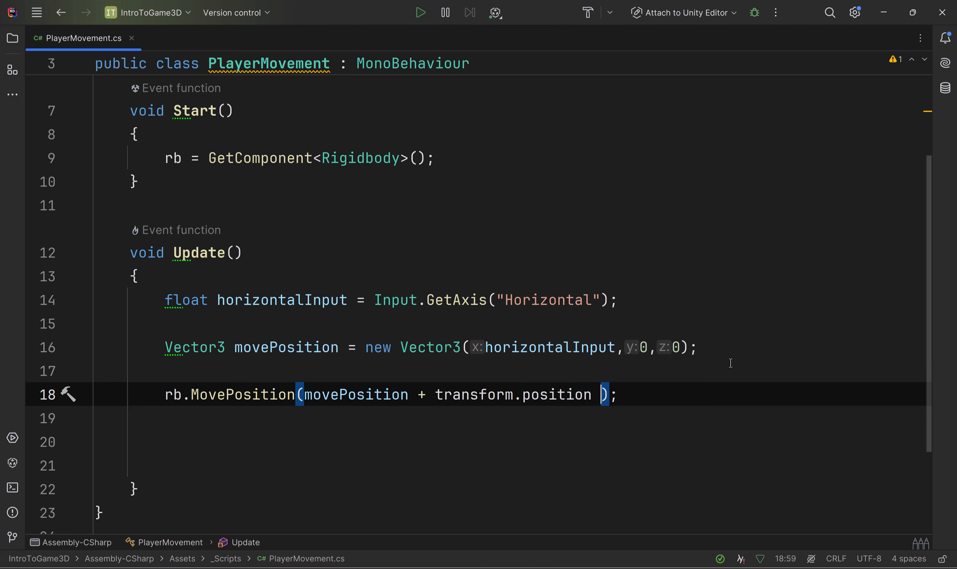
type("moveSpeed")
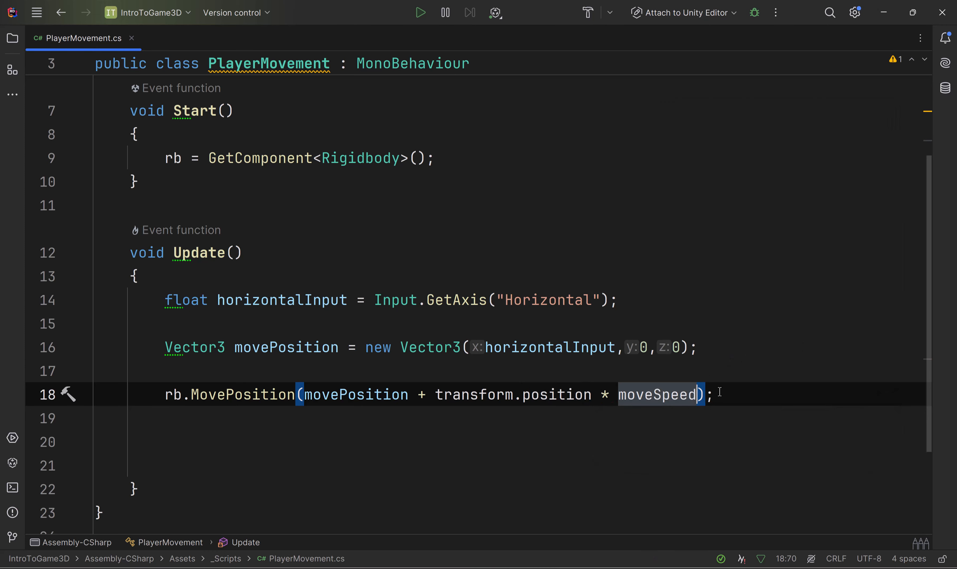
left_click(790, 413)
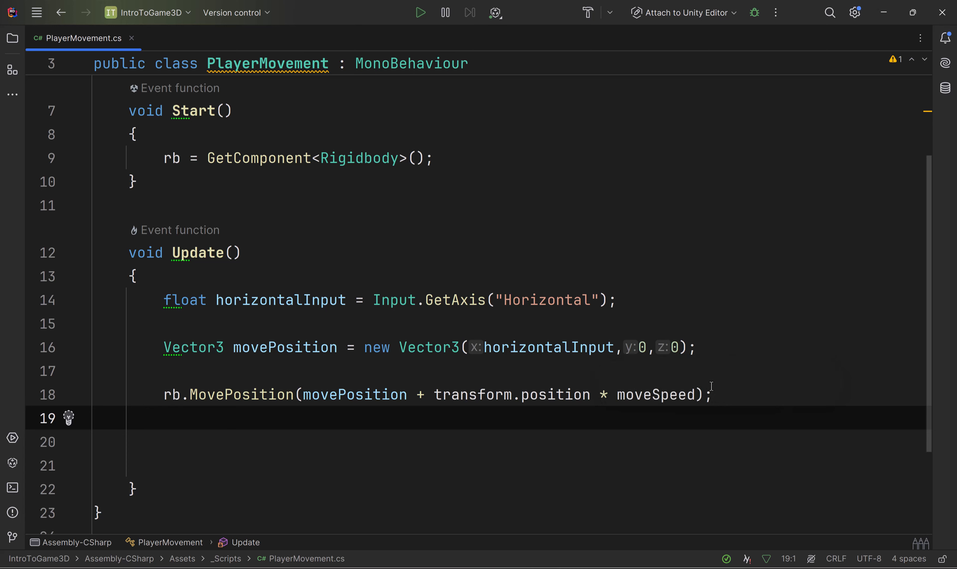
left_click(698, 392)
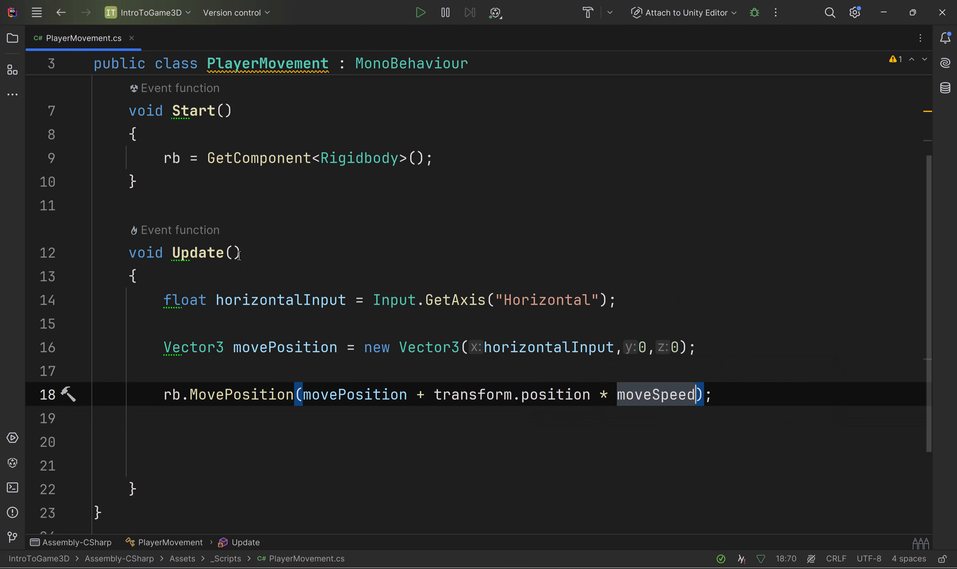
Step: Duplicate the horizontalInput line in Update and change the copy to float verticalInput = Input.GetAxis("Vertical")
left_click(624, 302)
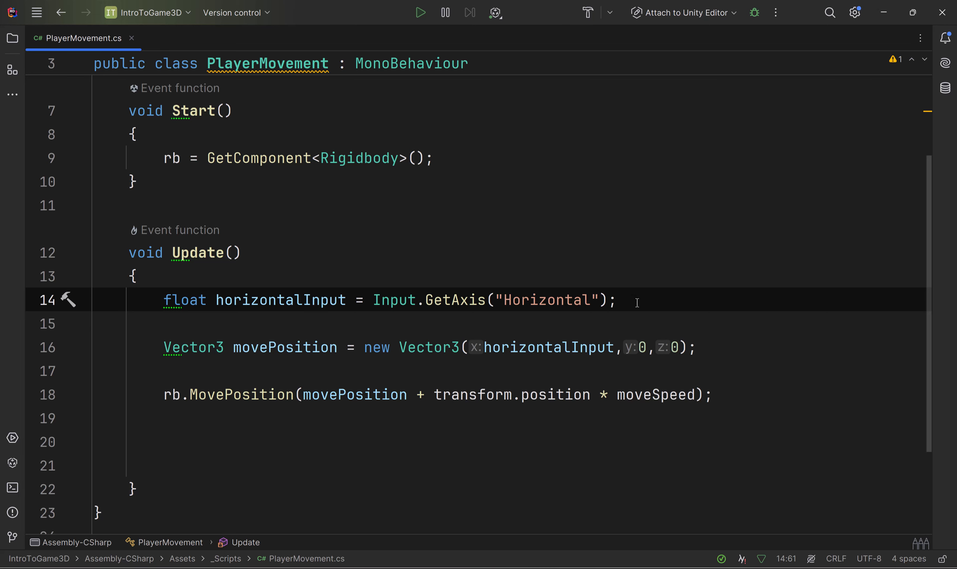
key("ctrl+d")
left_click_drag(301, 325, 215, 325)
type("vertical")
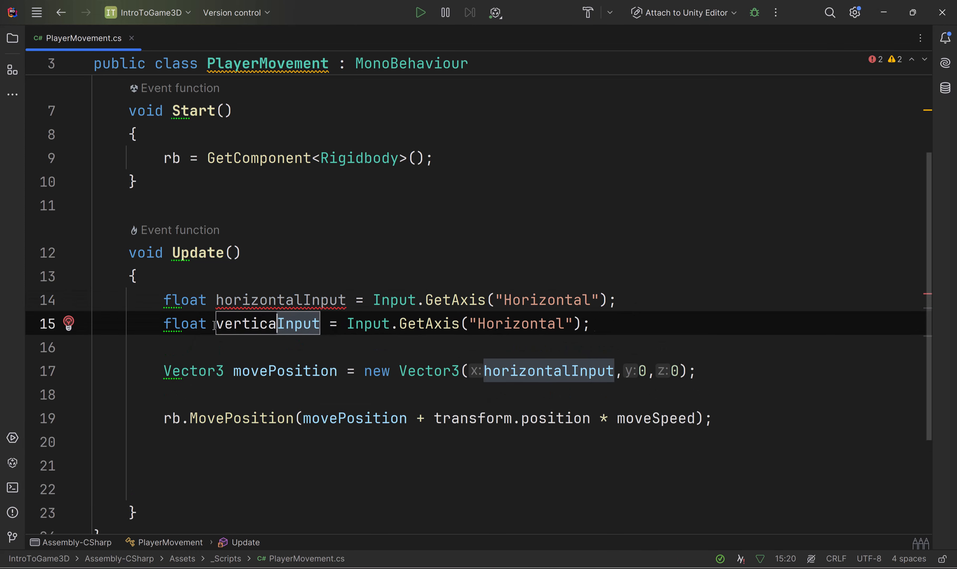
left_click(263, 293)
left_click(277, 330)
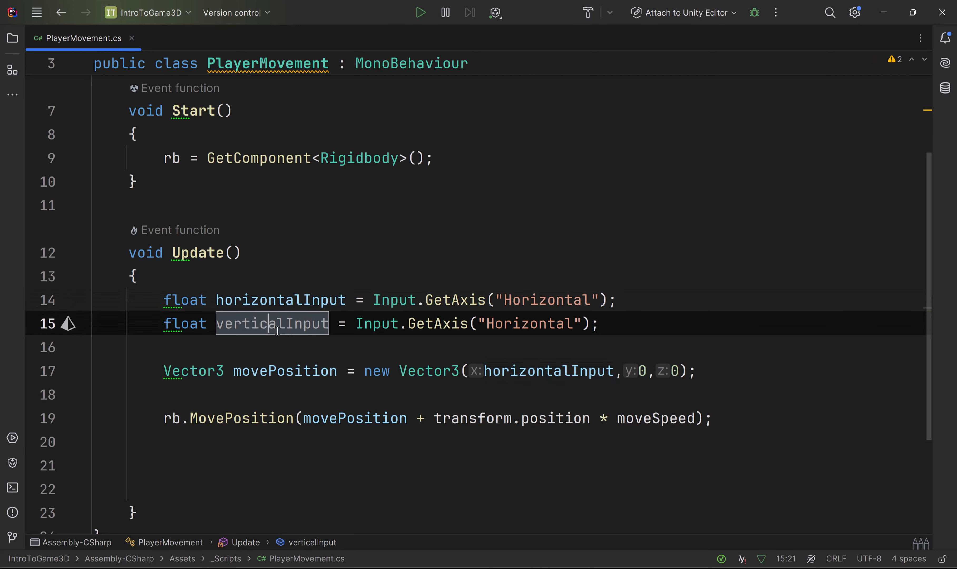
double_click(523, 324)
type("Vertical")
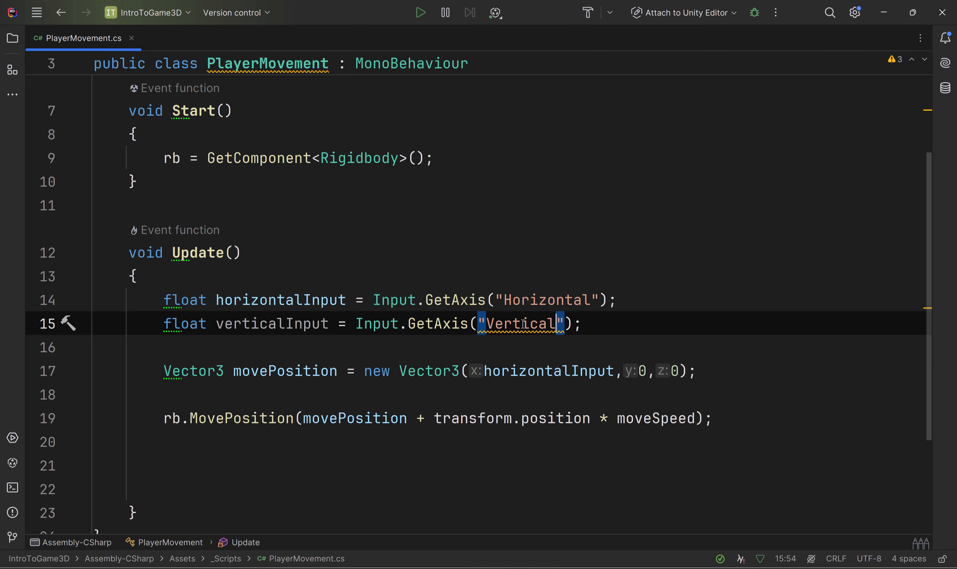
Step: Replace the z argument of the movePosition vector with verticalInput
double_click(497, 327)
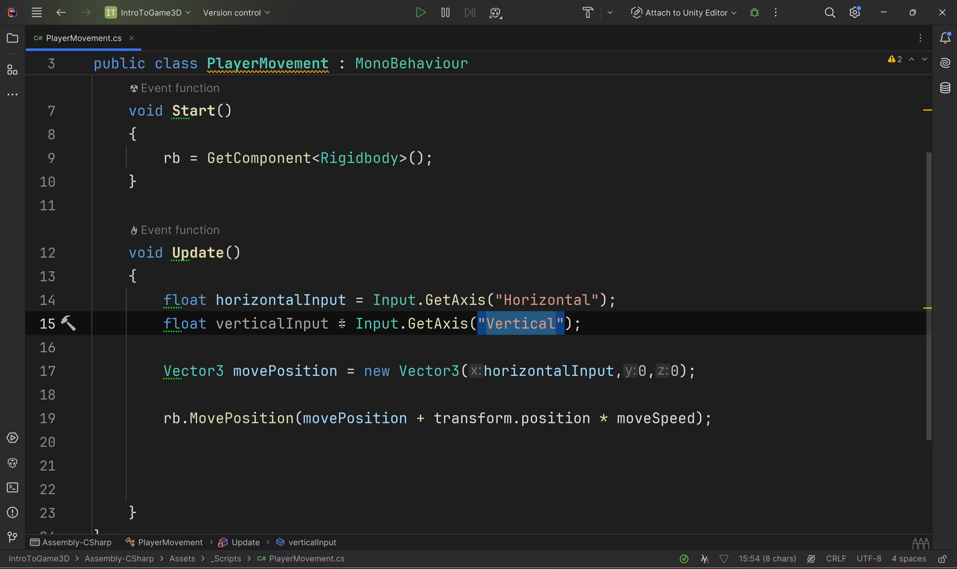
double_click(281, 323)
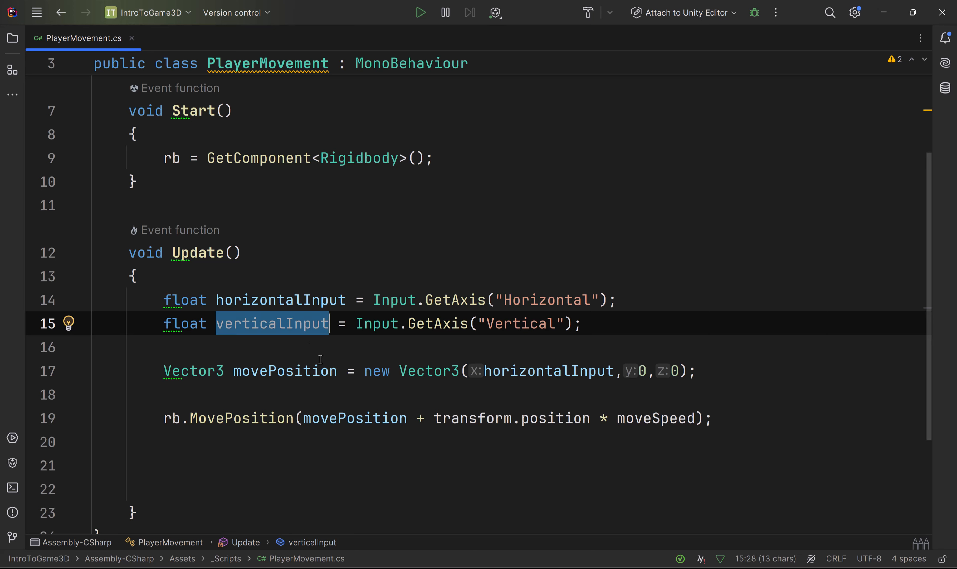
left_click(570, 392)
double_click(676, 370)
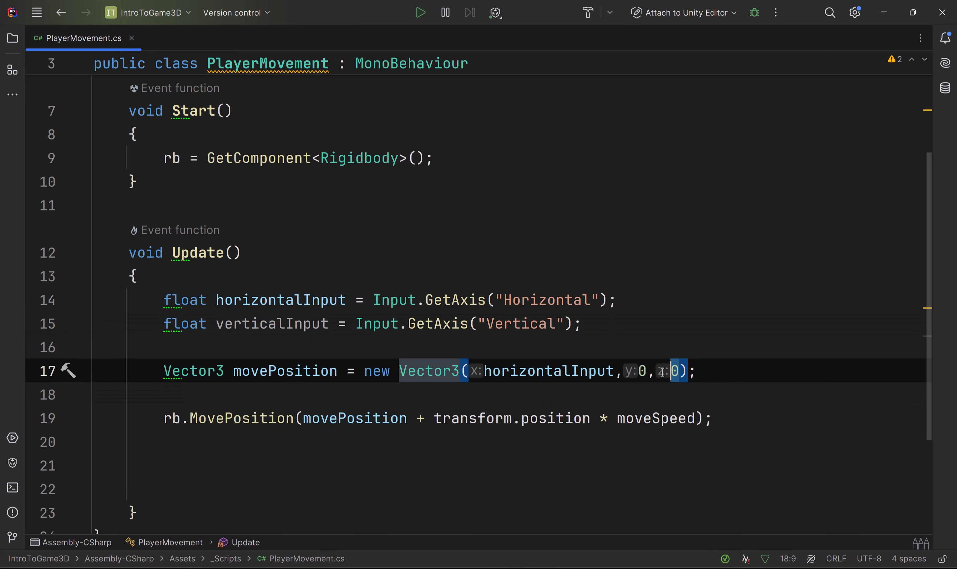
type("verticalInput")
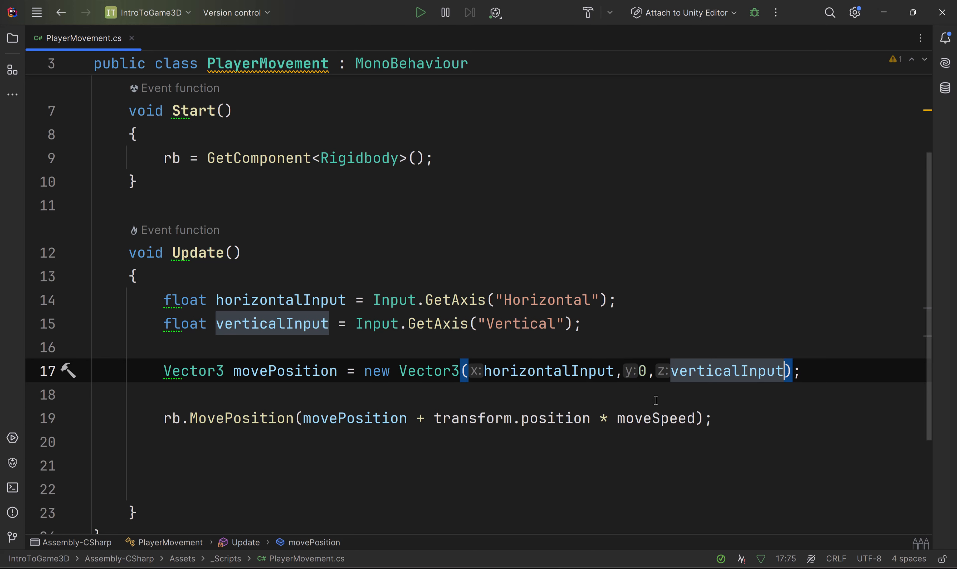
left_click(498, 401)
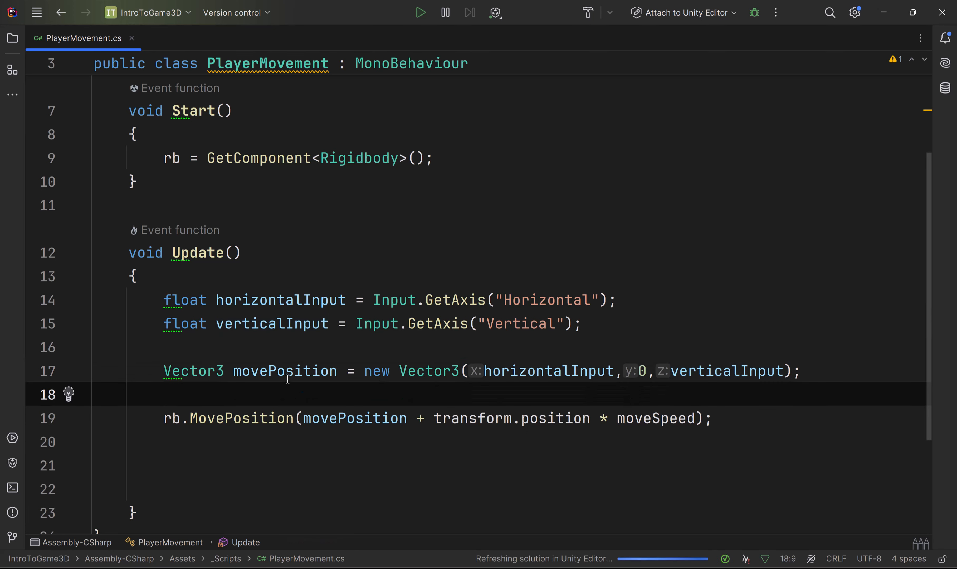
Step: Review the movePosition and transform.position terms in the MovePosition call, then switch to the Unity editor and move the Console window aside
left_click(295, 374)
double_click(369, 419)
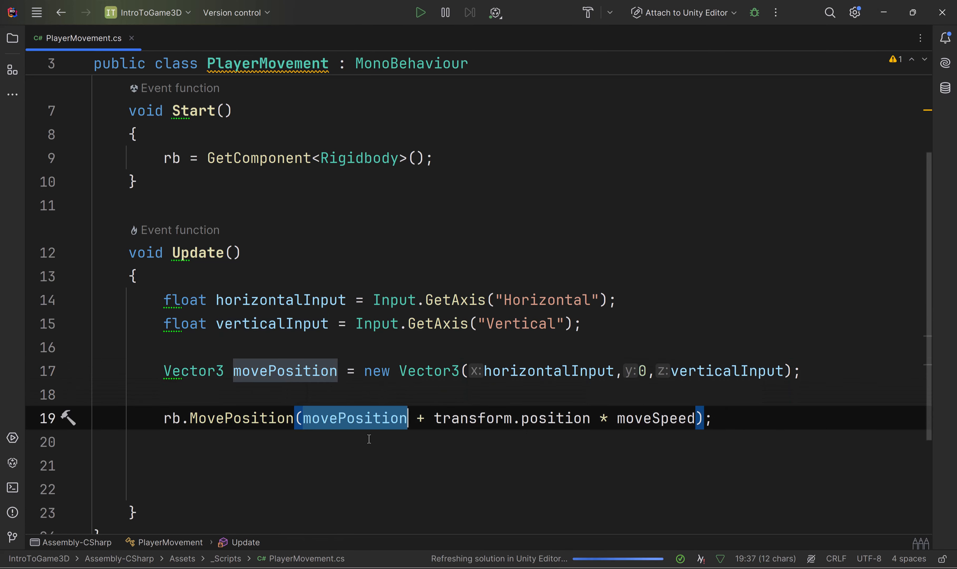
left_click_drag(434, 419, 590, 418)
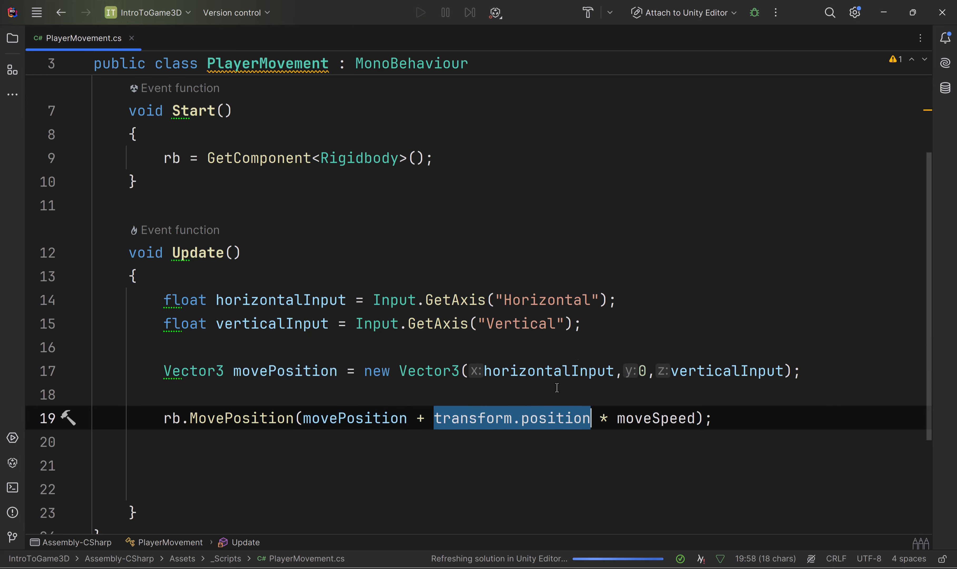
left_click(657, 568)
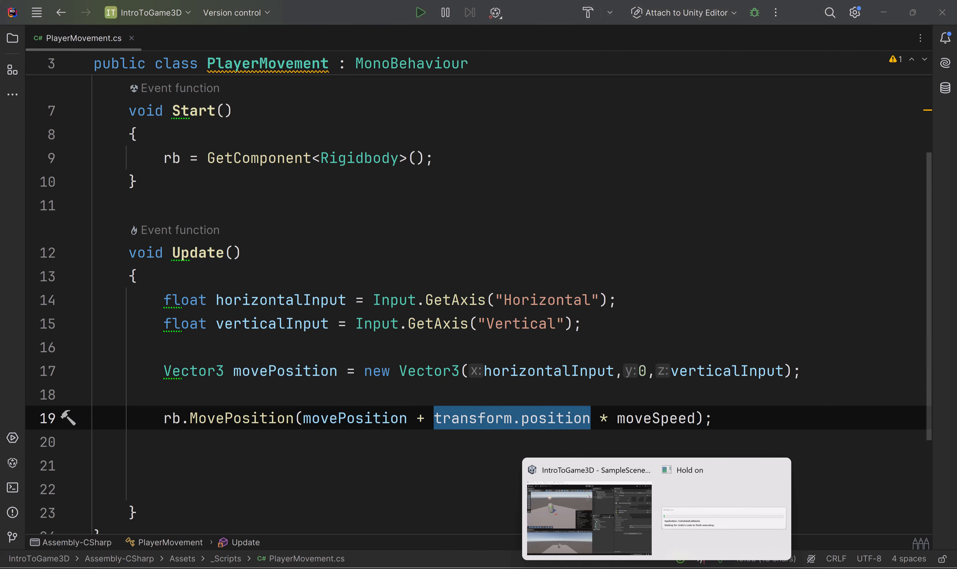
left_click(590, 532)
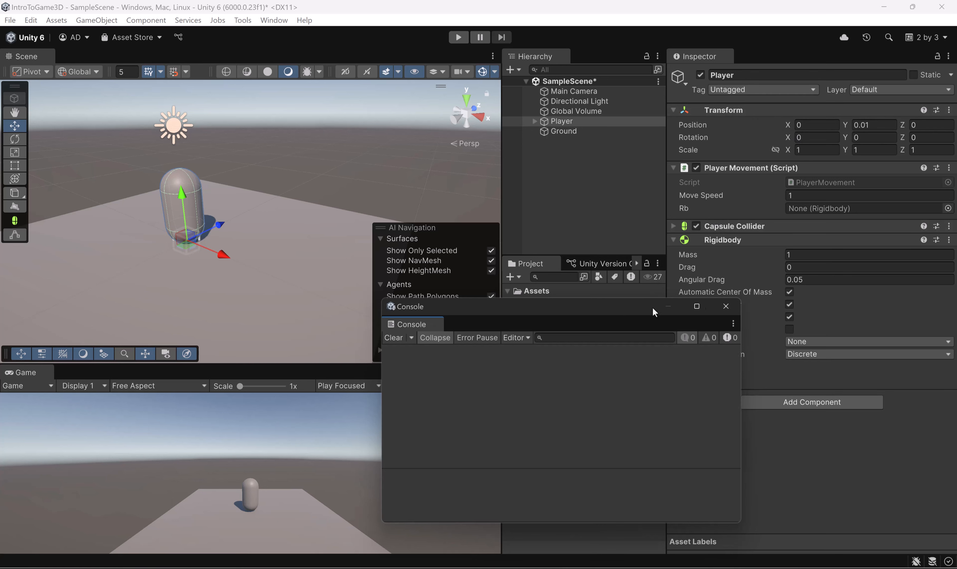
left_click_drag(652, 307, 819, 283)
Step: Run the scene, steer the Player backward, left, forward and right, and stop play mode
left_click(458, 37)
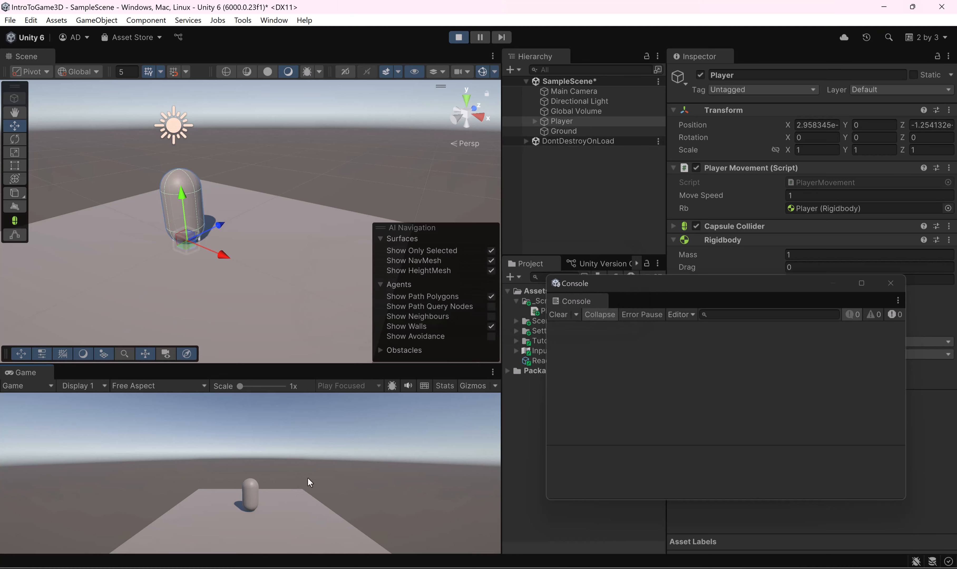
key("s")
key("a")
key("w")
key("d")
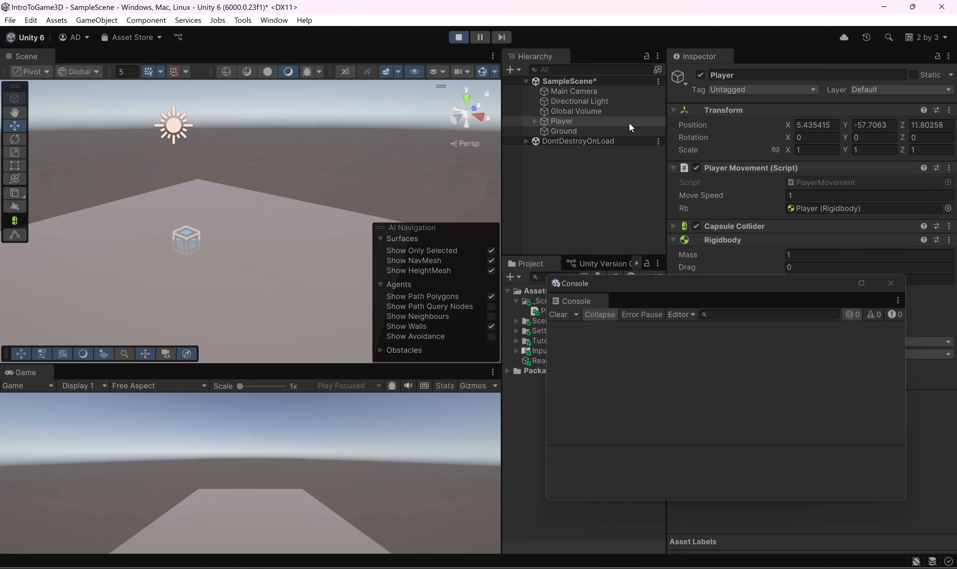
left_click(461, 37)
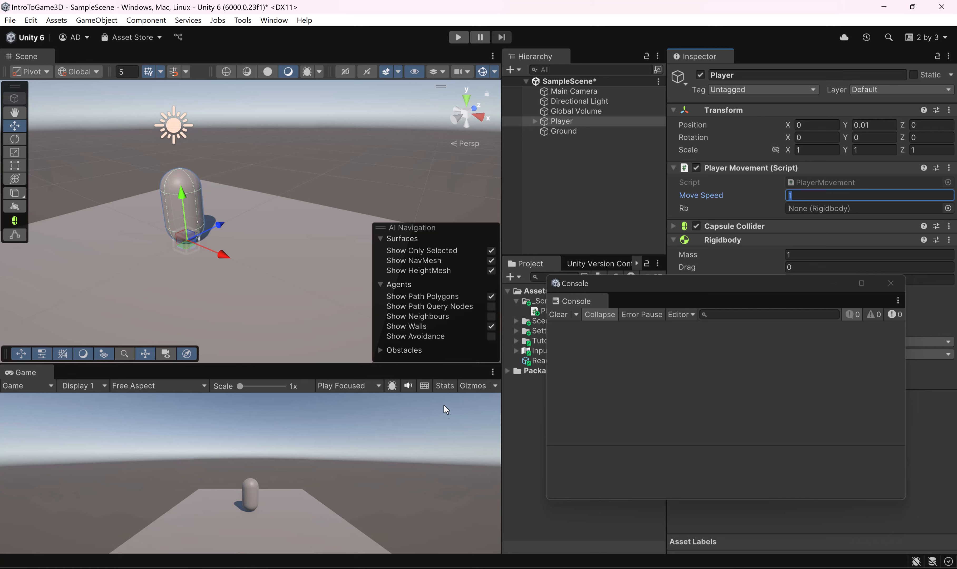
Step: Show the Game view statistics and run the scene briefly to check the frame rate, with the Console moved out of the way
left_click_drag(735, 289, 594, 274)
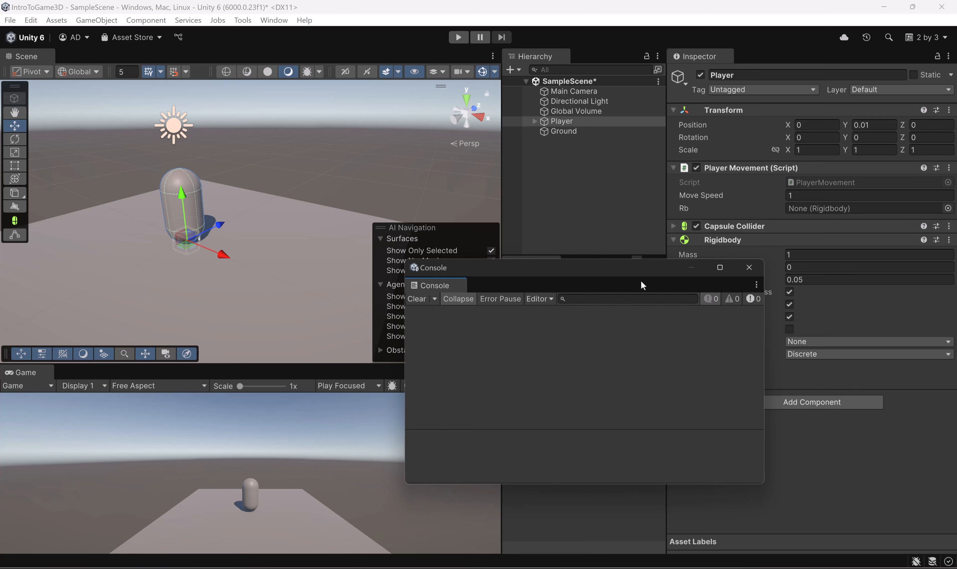
left_click_drag(640, 285, 820, 242)
left_click(444, 385)
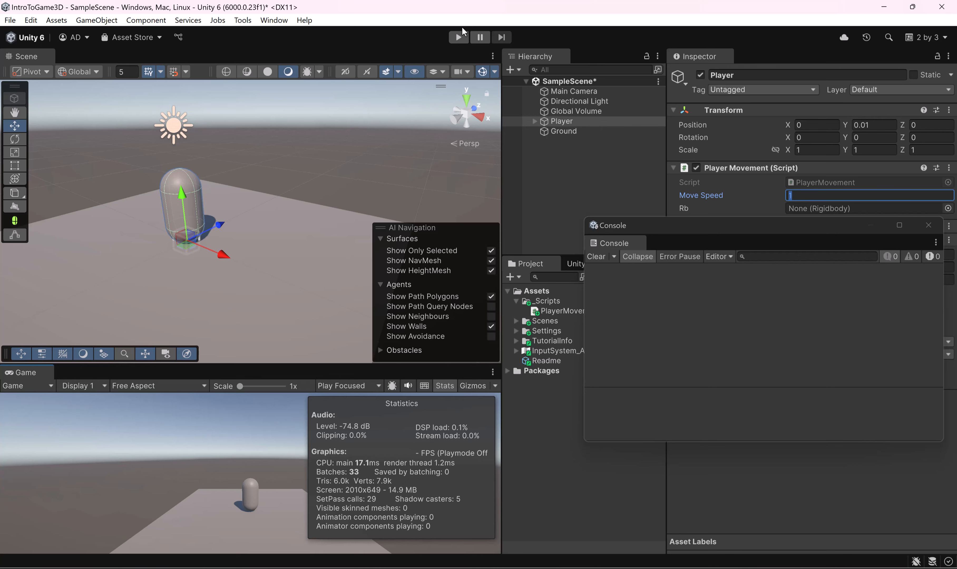
left_click(458, 37)
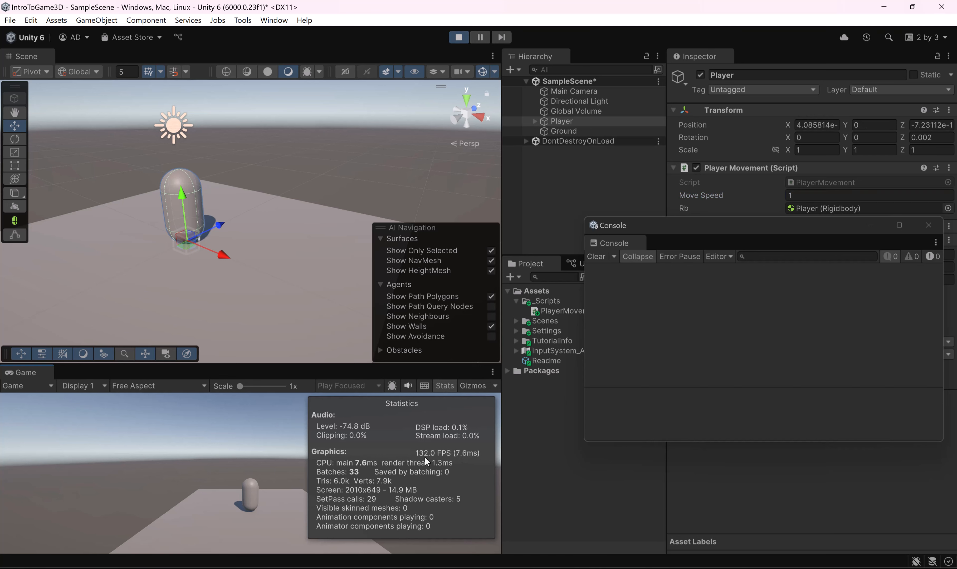
left_click(458, 37)
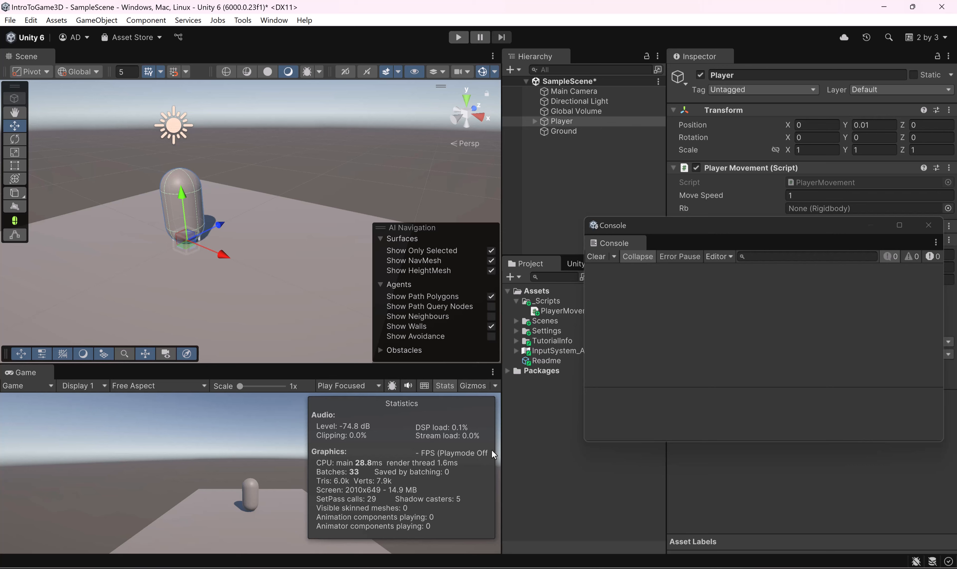
Step: Return to PlayerMovement.cs in Rider and append * Time.deltaTime after moveSpeed in the rb.MovePosition argument
left_click(683, 568)
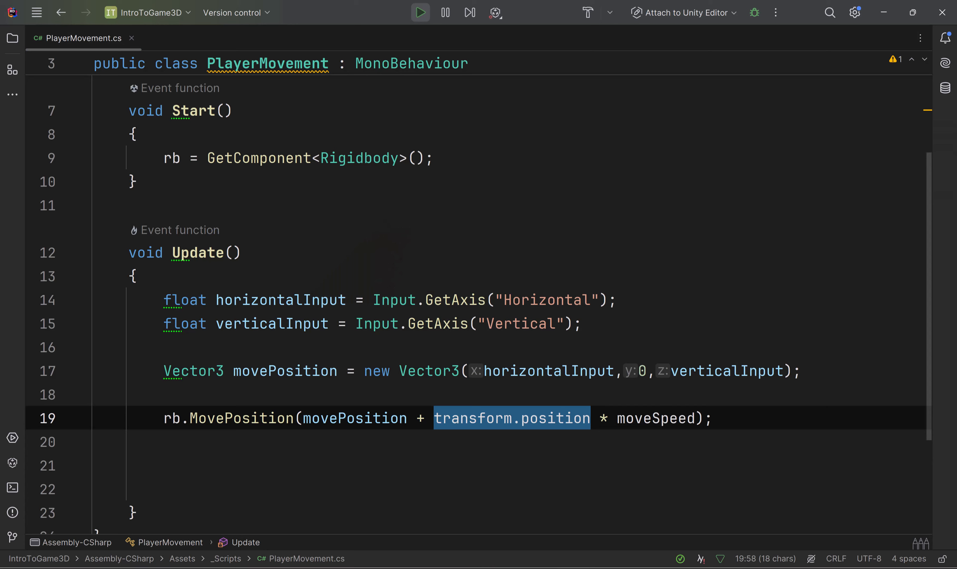
left_click(698, 417)
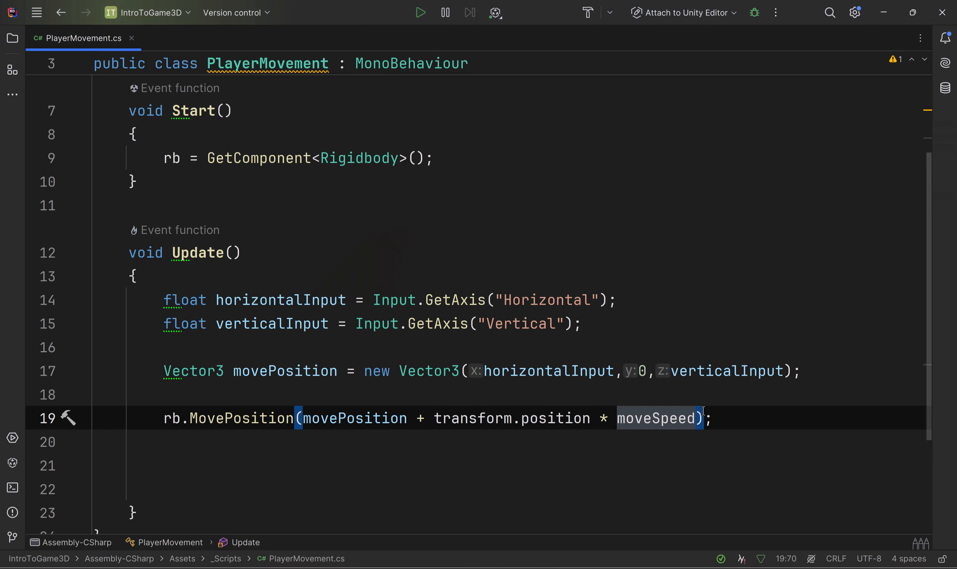
type("*")
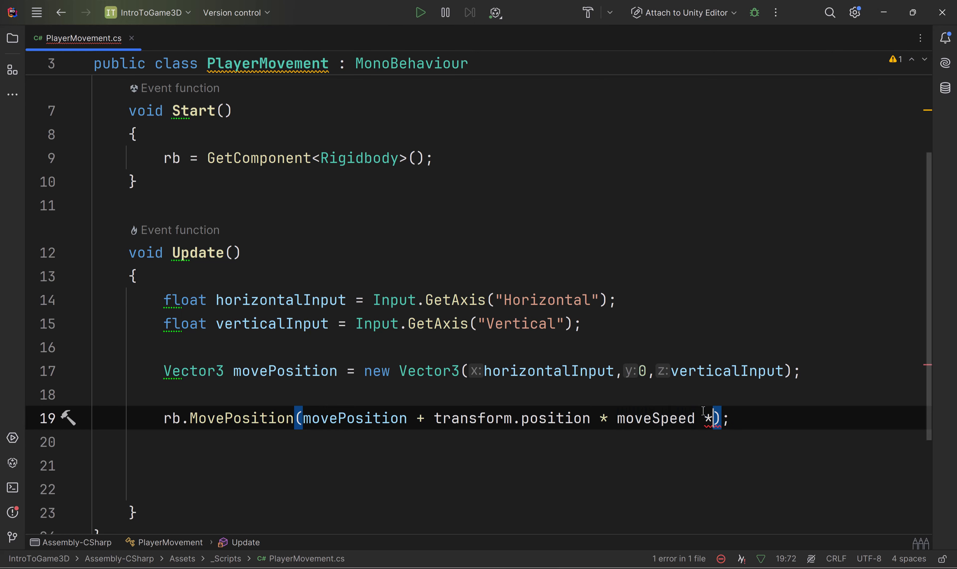
type("Time")
type(".del")
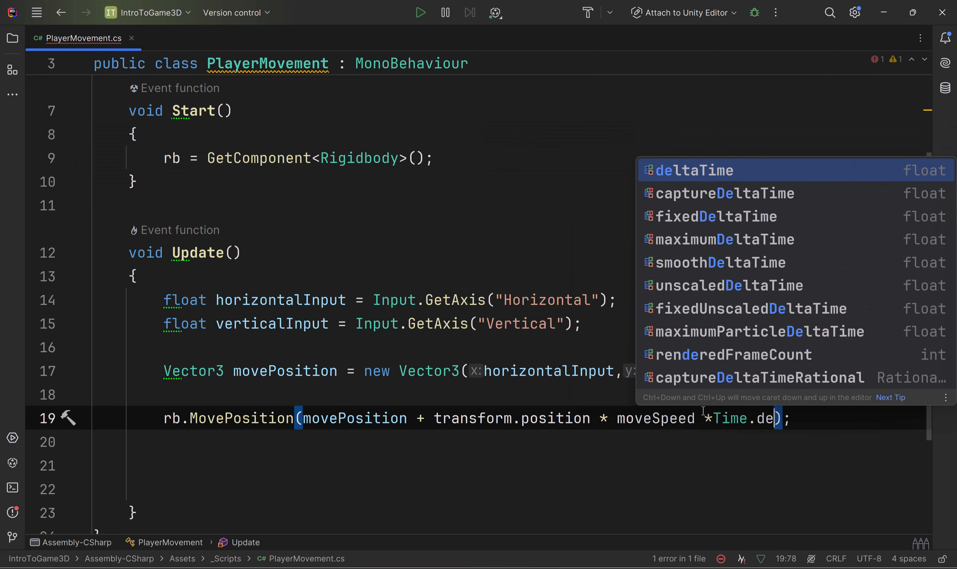
key("Return")
scroll(762, 502, "up", 1)
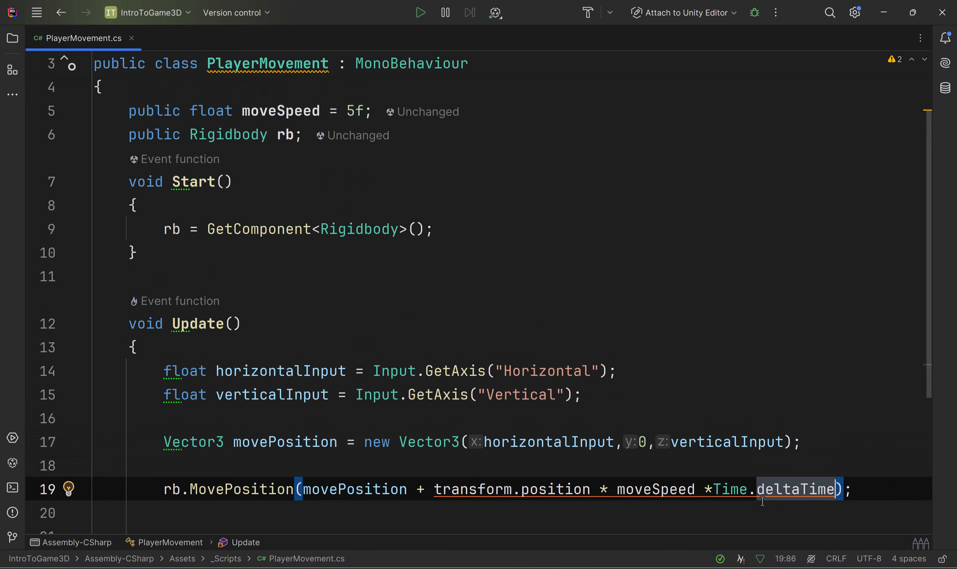
left_click(712, 481)
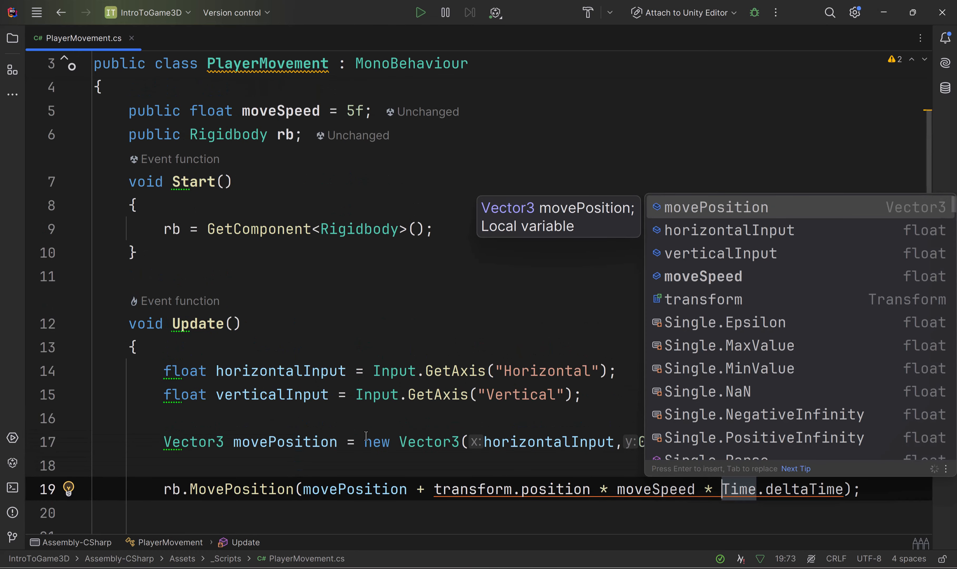
left_click(355, 441)
Step: Review the moveSpeed declaration and its use in rb.MovePosition, then return to the Unity editor
scroll(396, 395, "up", 2)
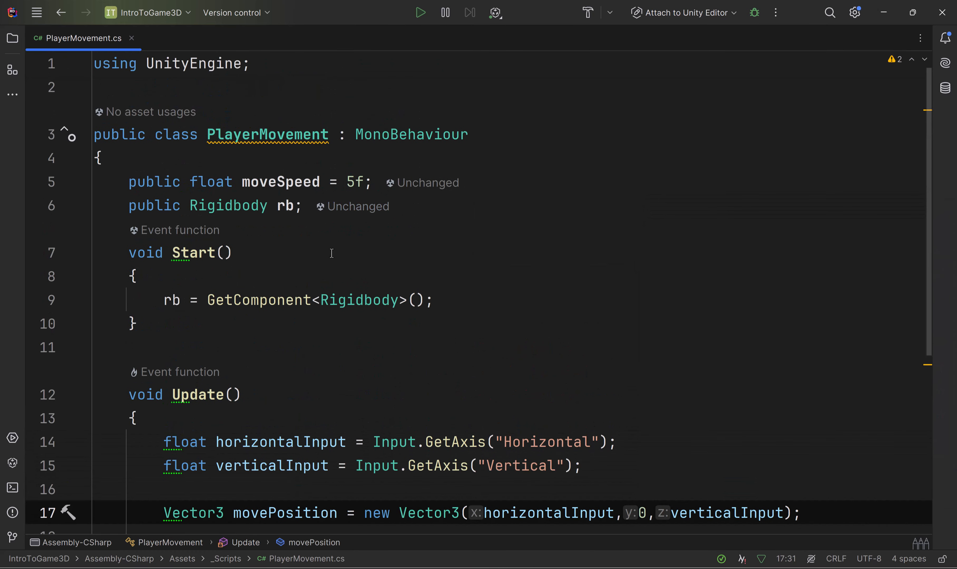
left_click(286, 183)
double_click(287, 182)
scroll(358, 222, "down", 3)
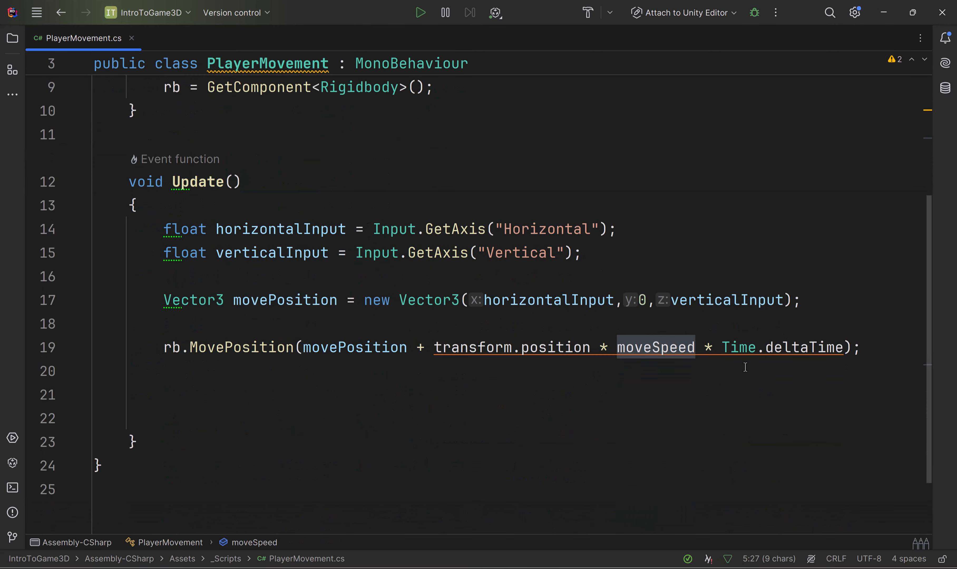
left_click(720, 381)
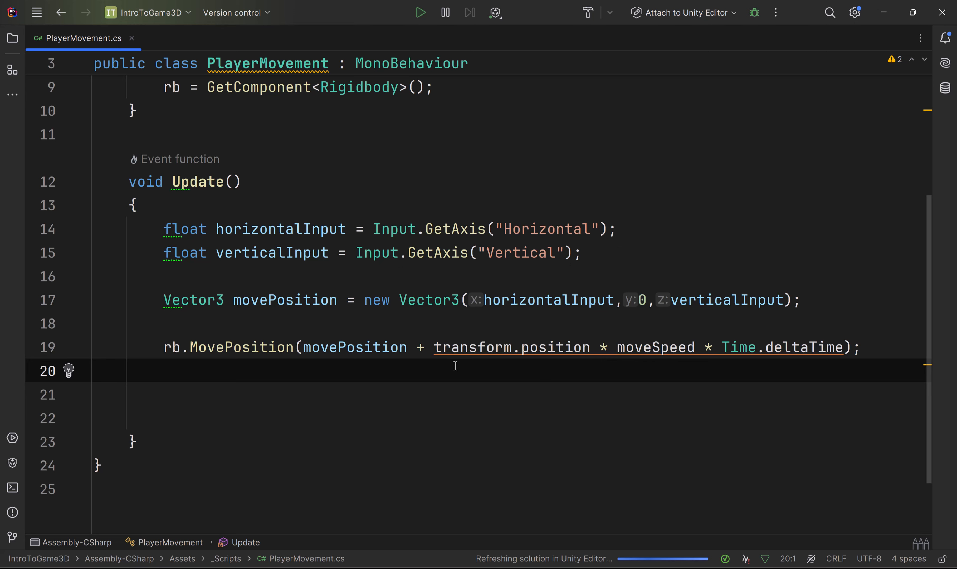
left_click(880, 18)
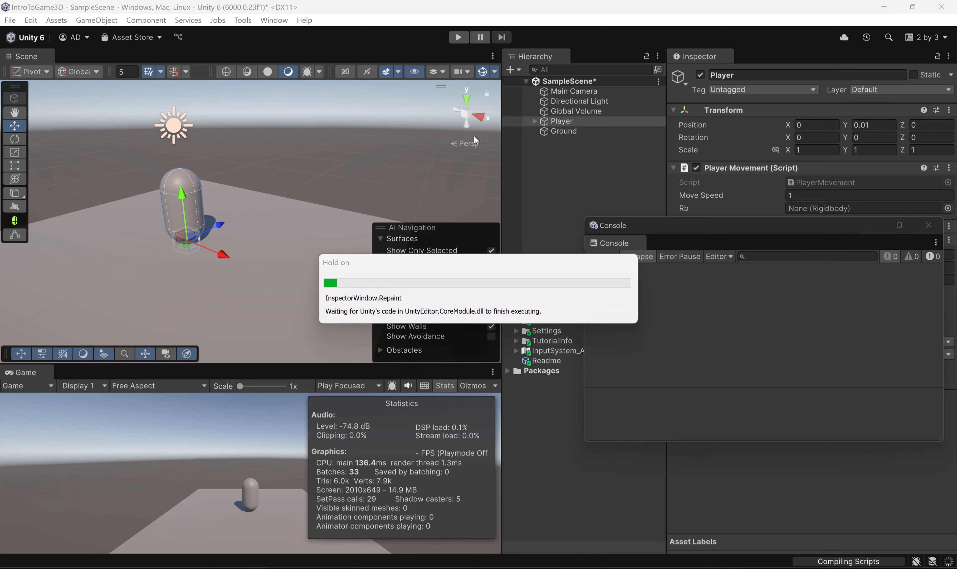
Step: Run the scene with the updated script, hide the Game view statistics, and steer the Player in all four directions on the Ground
left_click(459, 35)
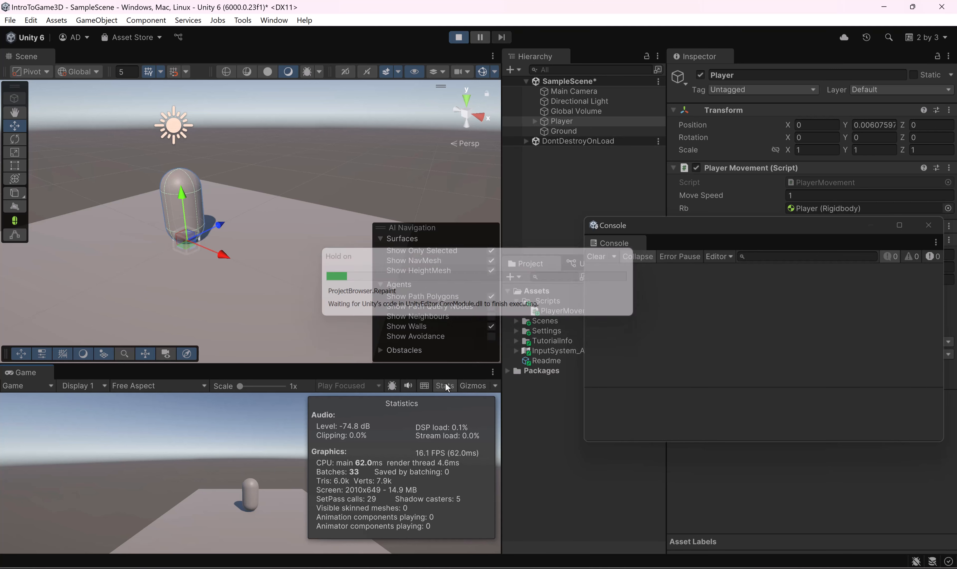
left_click(444, 385)
key("a")
key("s")
key("d")
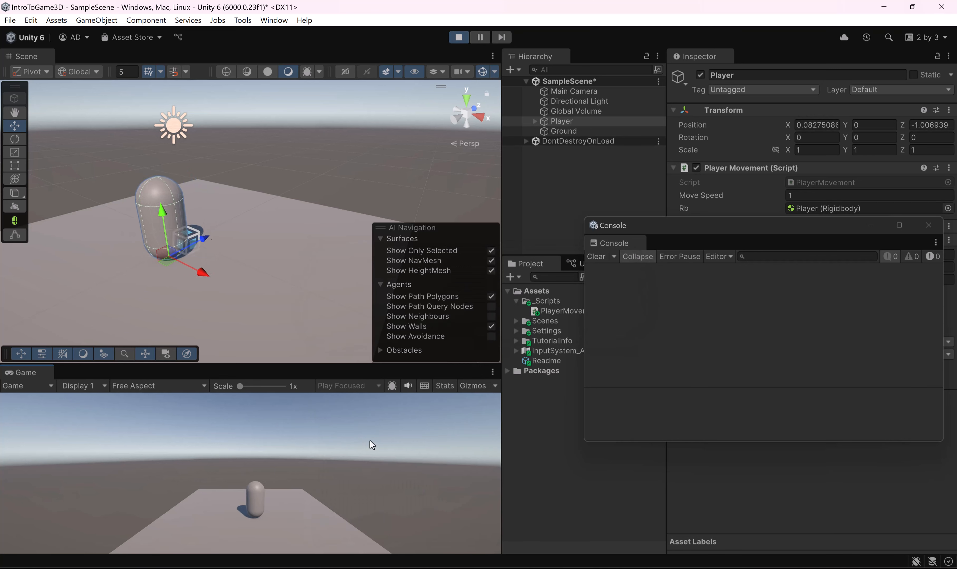
key("w")
key("s")
key("d")
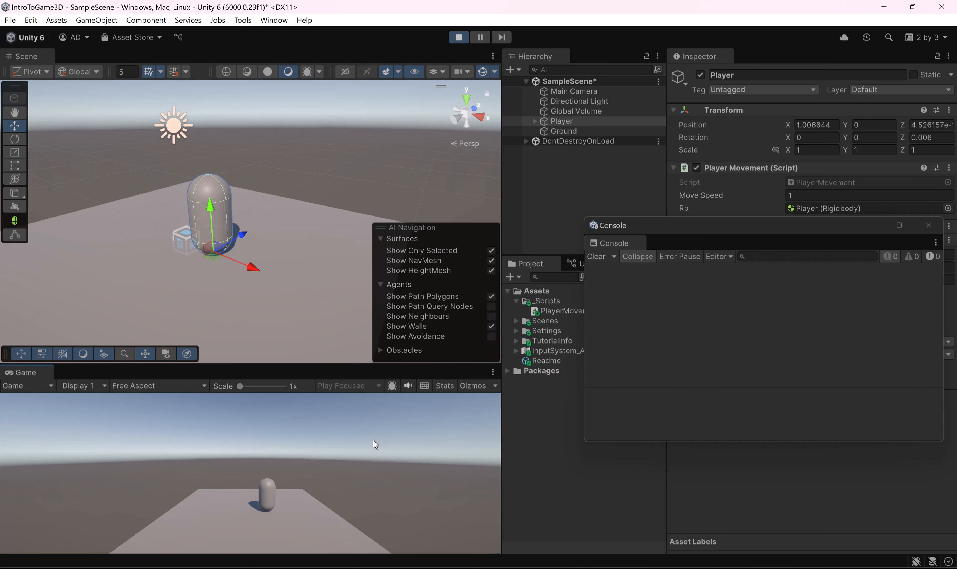
key("a")
key("s")
key("w")
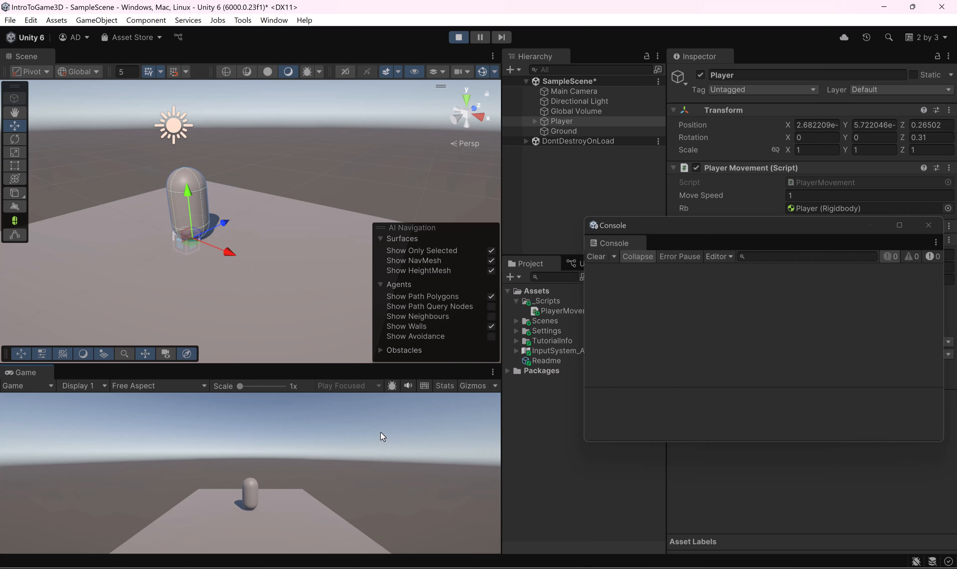
key("d")
Step: Move the Console off the Rigidbody component, stop play mode, and expand the Player Rigidbody's Constraints
left_click_drag(759, 225, 696, 447)
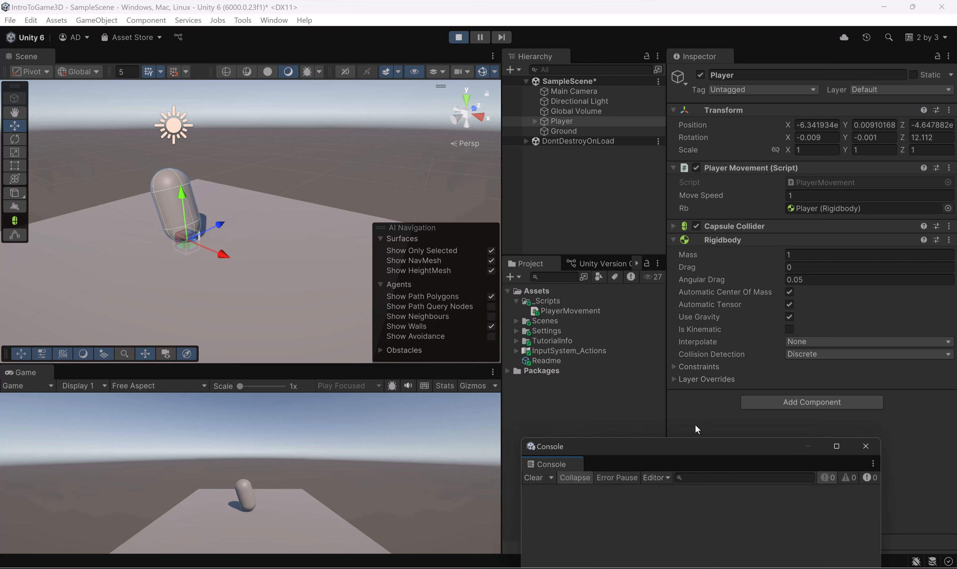
key("ctrl+p")
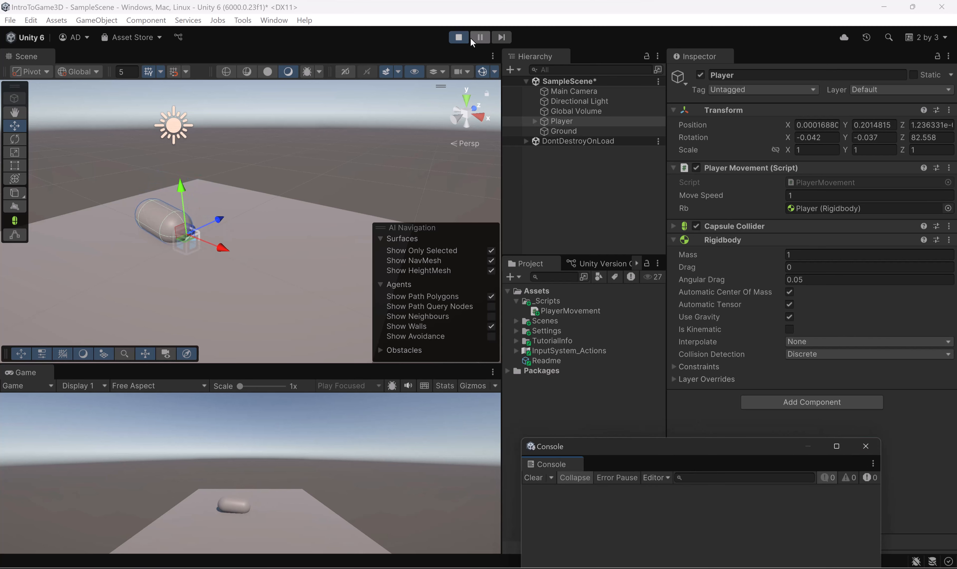
left_click(674, 367)
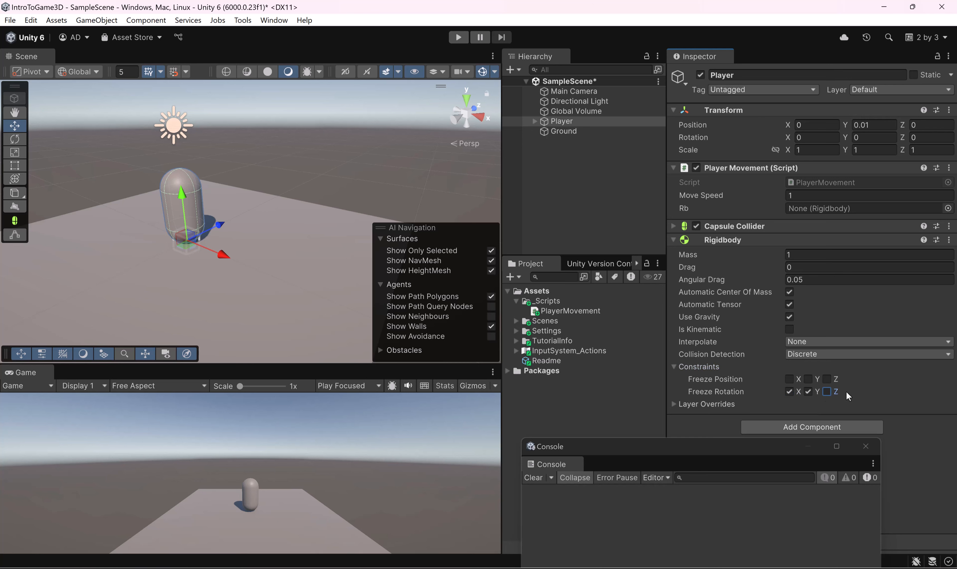
Step: Run the scene again with the Rigidbody Constraints expanded, steer the Player in all directions to check its tilting, and stop play mode
left_click(460, 37)
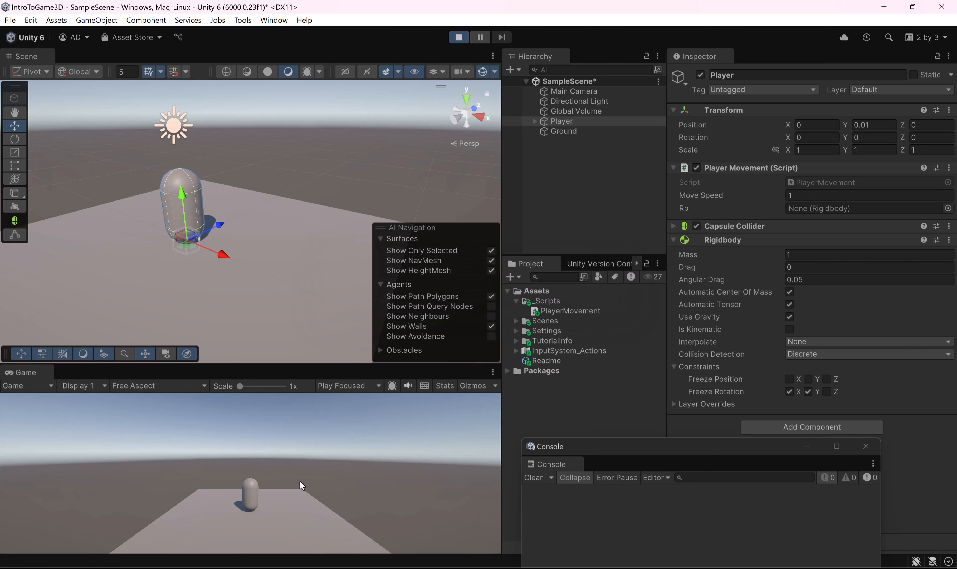
key("a")
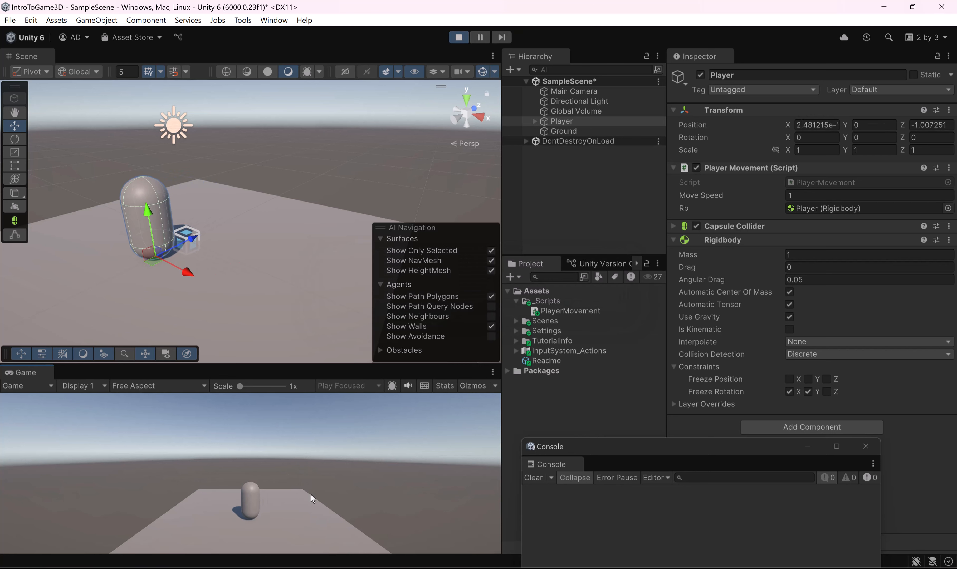
key("d")
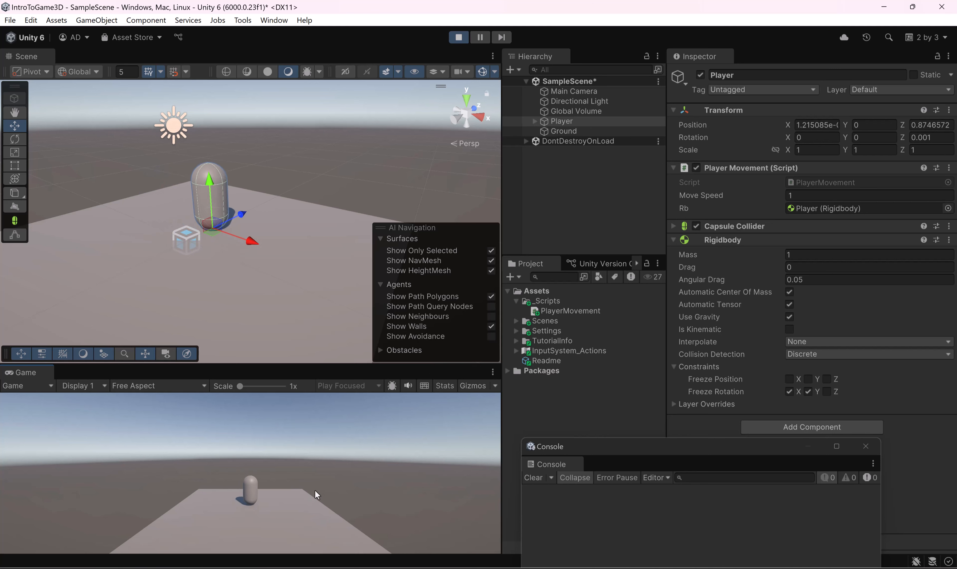
key("s")
key("w")
key("d")
key("a")
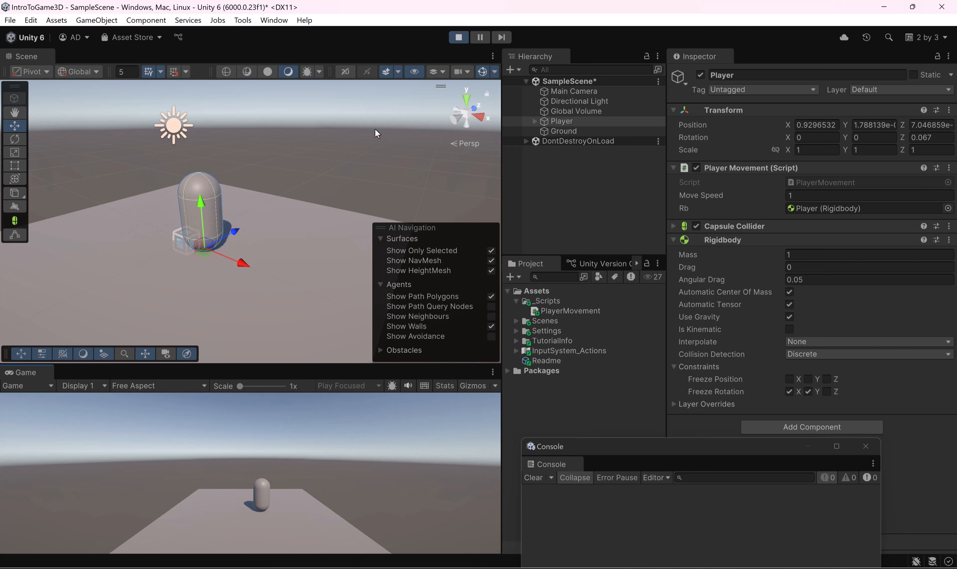
key("d")
key("a")
key("d")
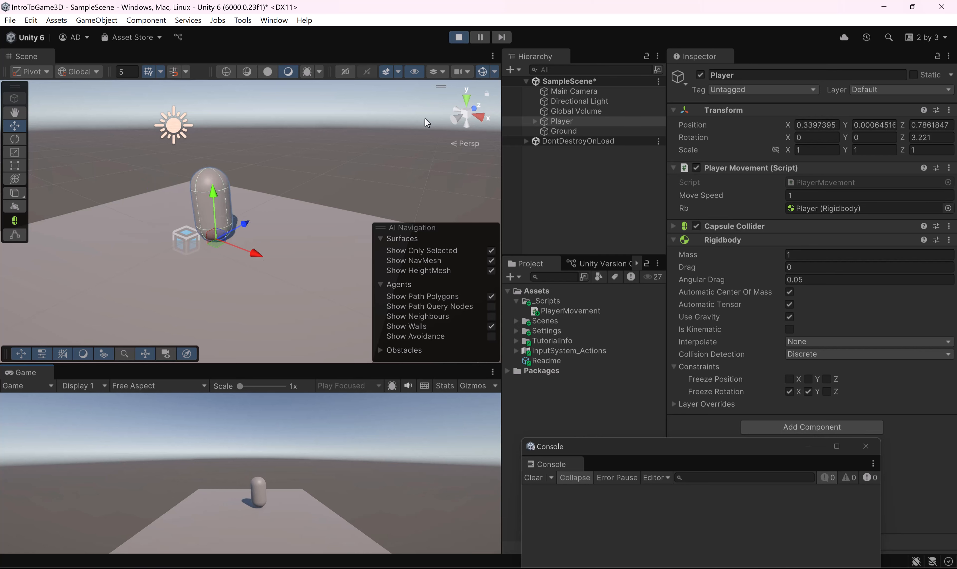
key("a")
key("ctrl+p")
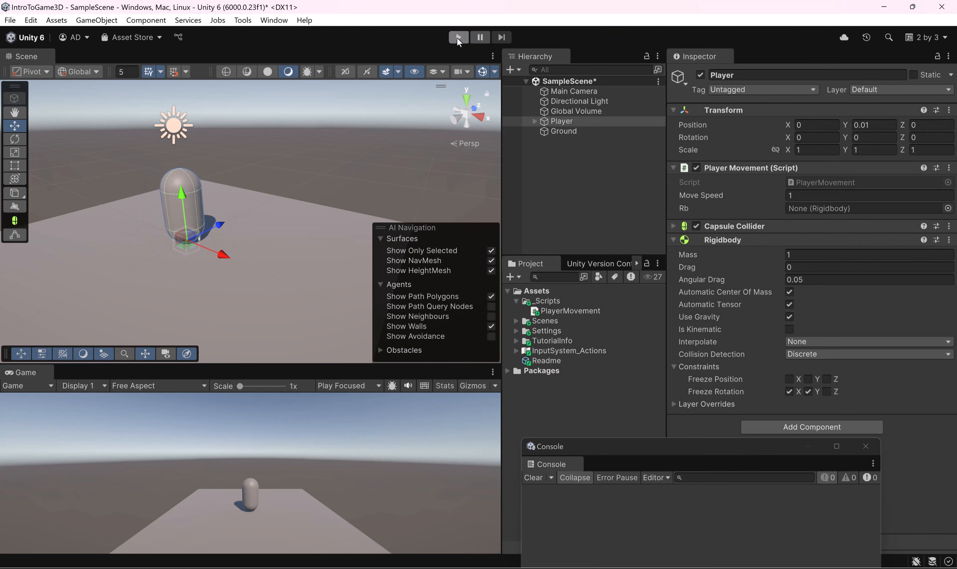
Step: Run the scene with the Rigidbody's X and Y rotation frozen, steer the Player around the Ground, and stop play mode
left_click(458, 38)
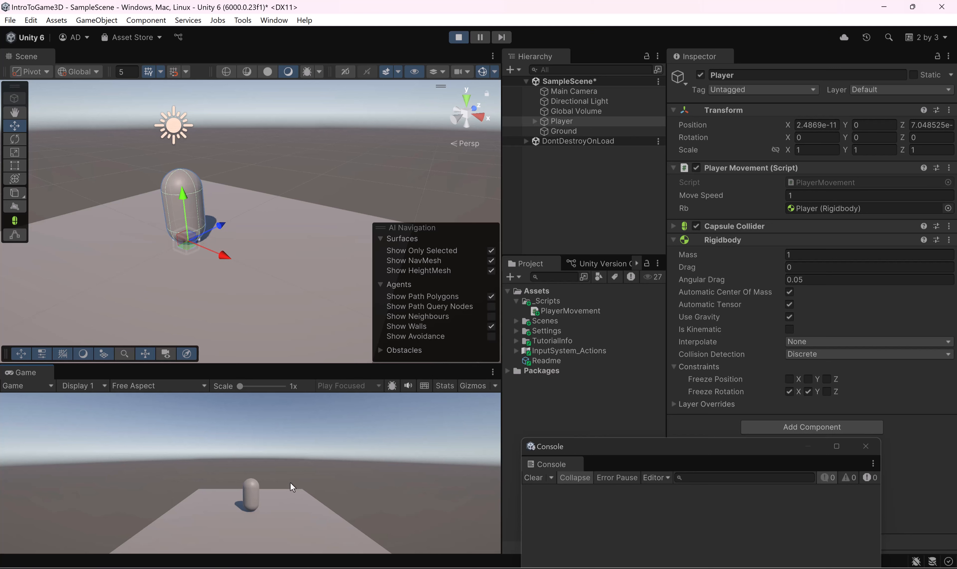
key("d")
key("s")
key("w")
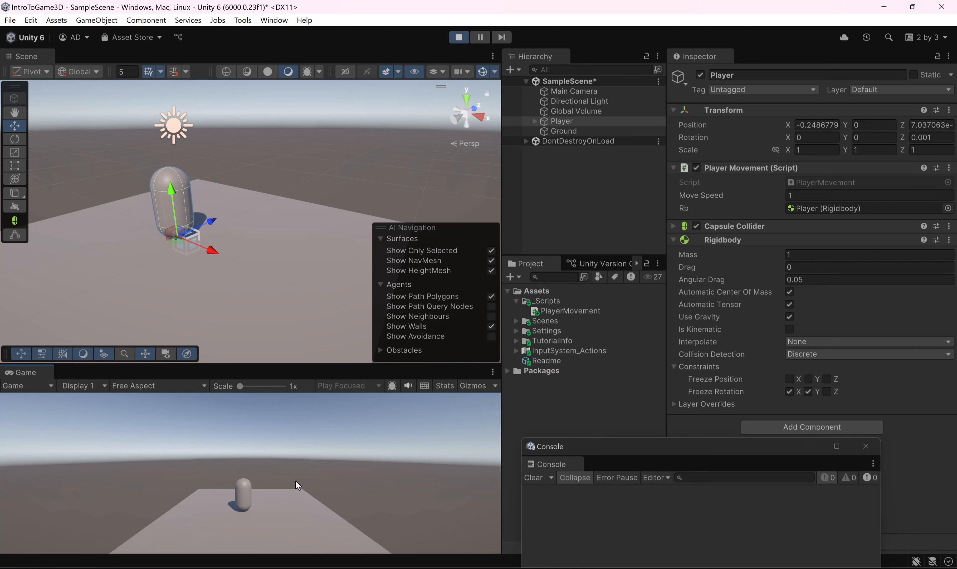
left_click(459, 37)
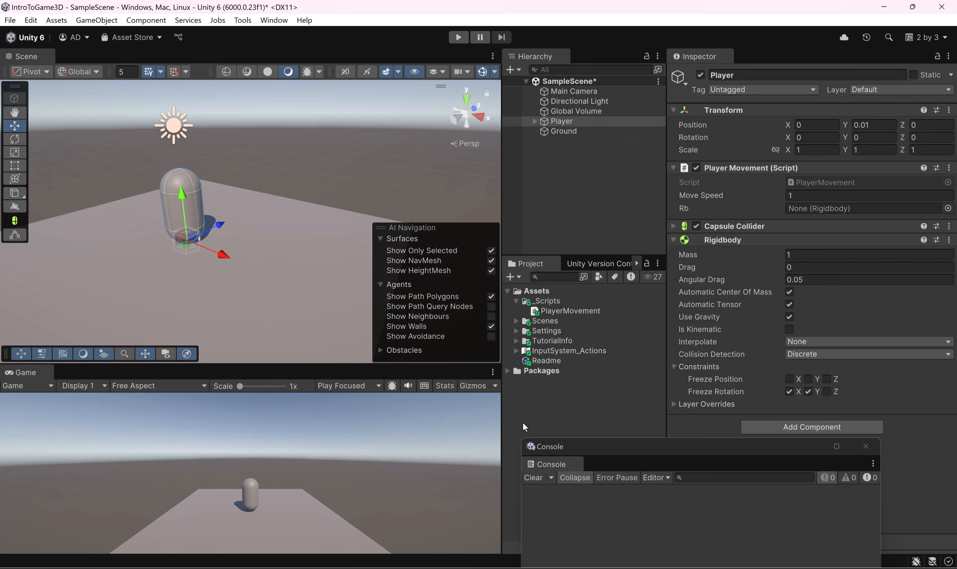
Step: Switch to the PlayerMovement script in Rider and move transform.position to the front of the rb.MovePosition argument
key("alt+Tab")
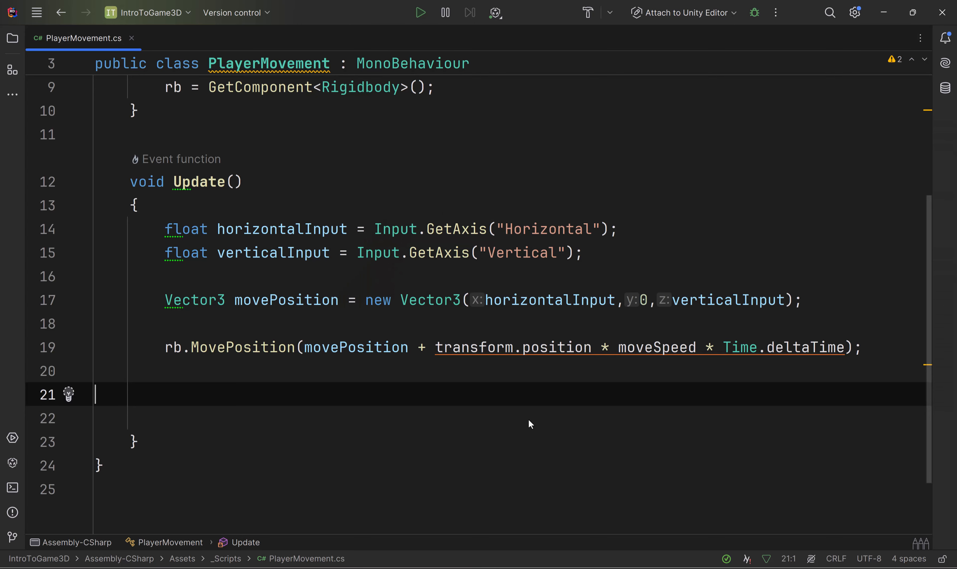
left_click(507, 408)
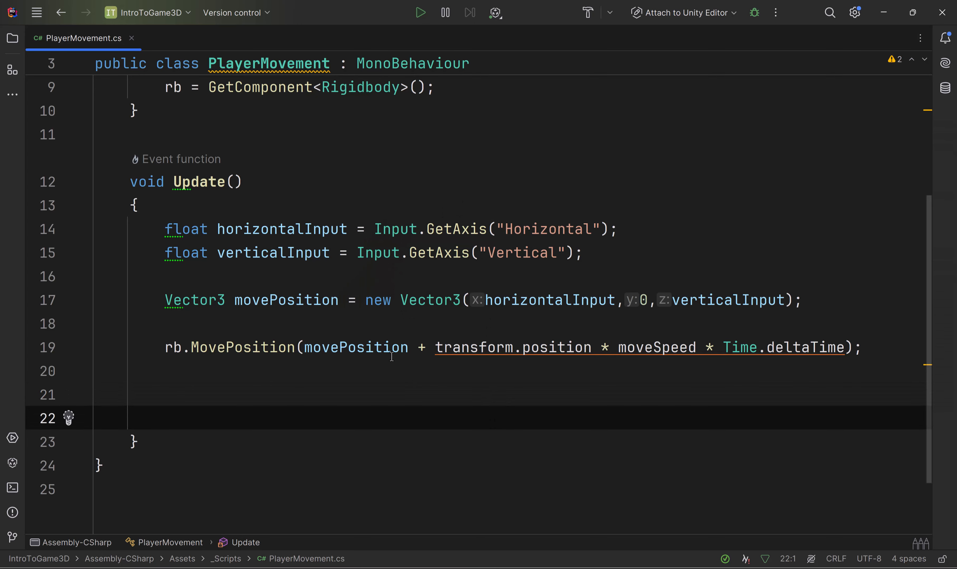
scroll(392, 356, "up", 2)
scroll(493, 349, "down", 2)
left_click_drag(300, 347, 846, 348)
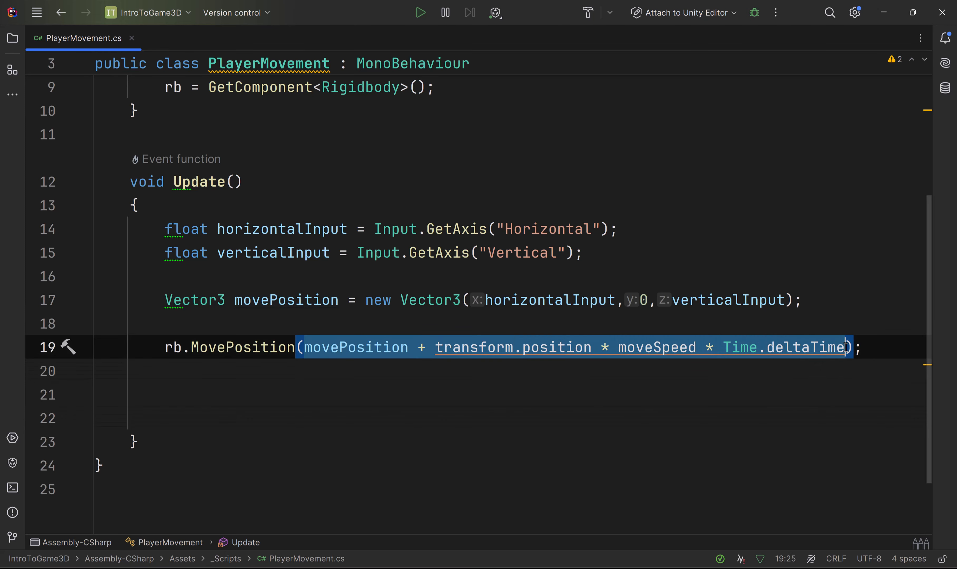
left_click(414, 365)
left_click_drag(426, 347, 591, 349)
key("ctrl+c")
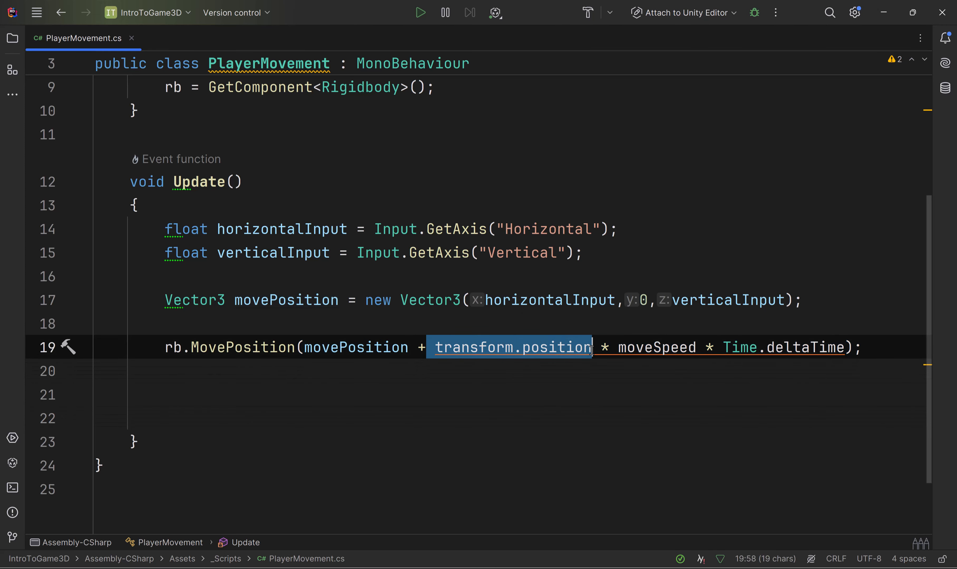
key("BackSpace")
key("ctrl+Left")
key("ctrl+Left")
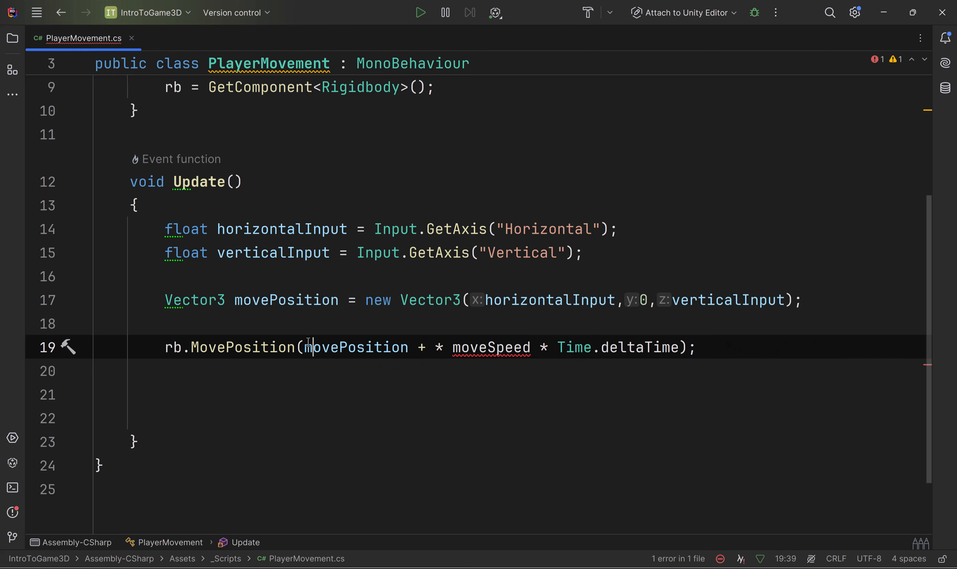
key("ctrl+v")
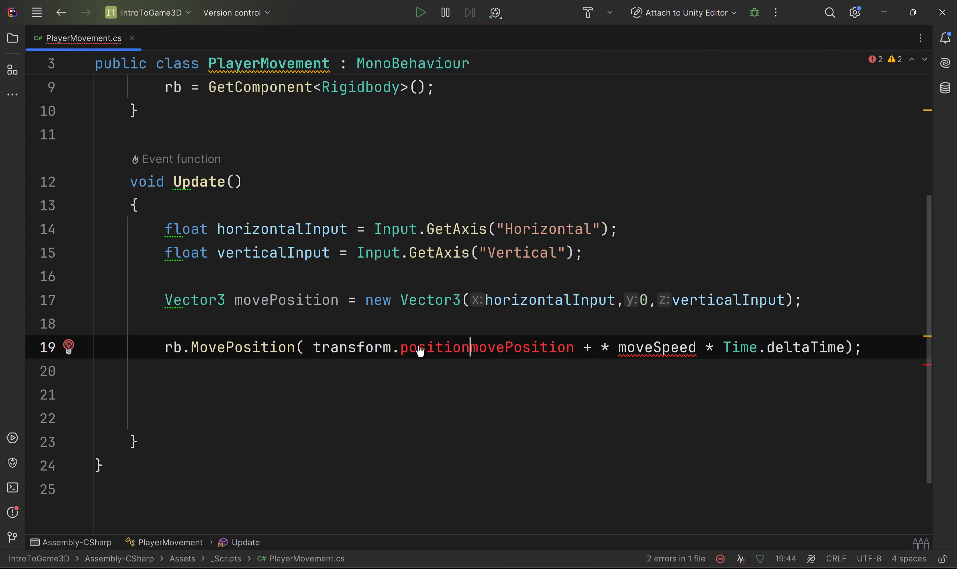
Step: Join transform.position and movePosition with a plus sign and delete the leftover plus before * moveSpeed
type("+")
key("Left")
key("Left")
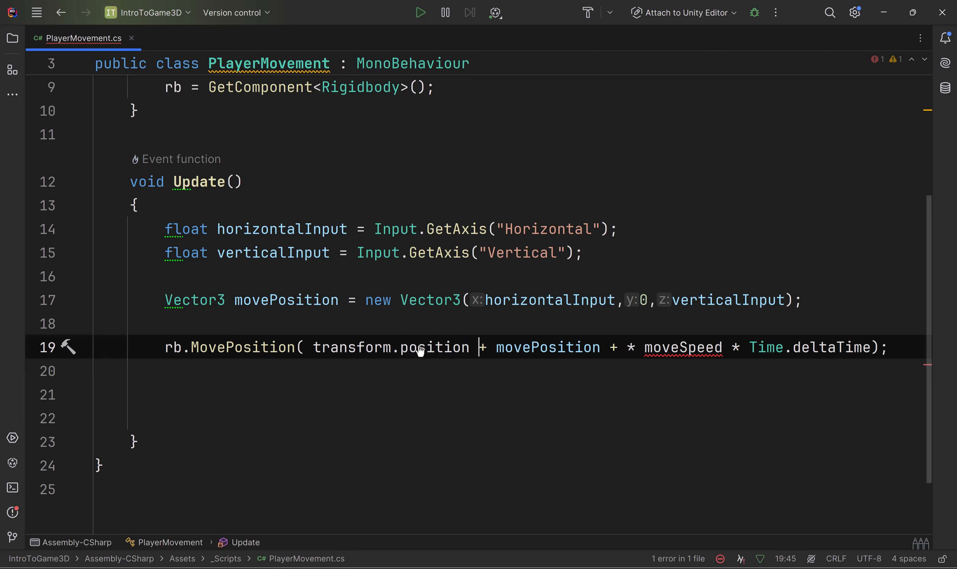
key("Right")
key("Delete")
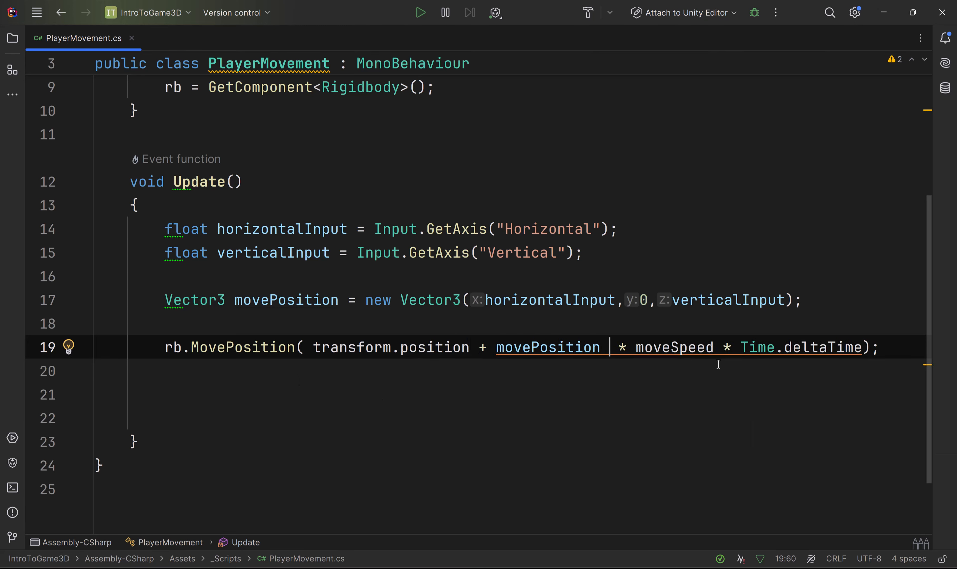
Step: Enclose movePosition * moveSpeed * Time.deltaTime in parentheses within the rb.MovePosition call
double_click(501, 348)
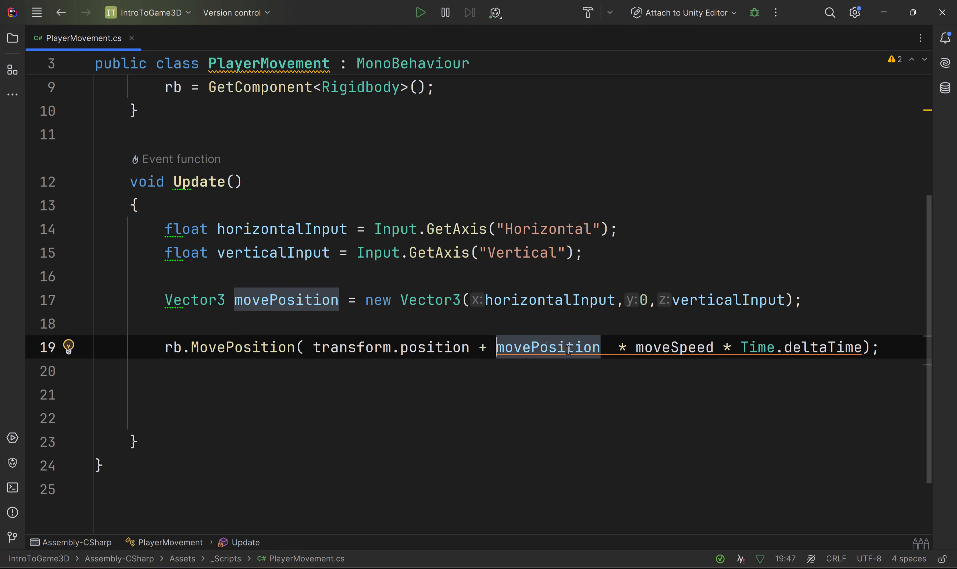
type("(")
left_click(873, 346)
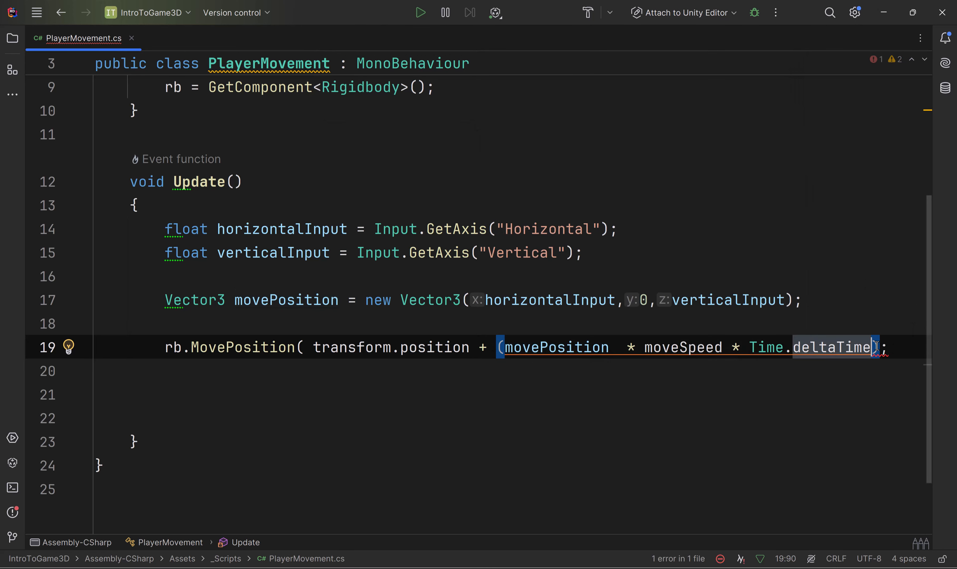
type(")")
left_click(481, 389)
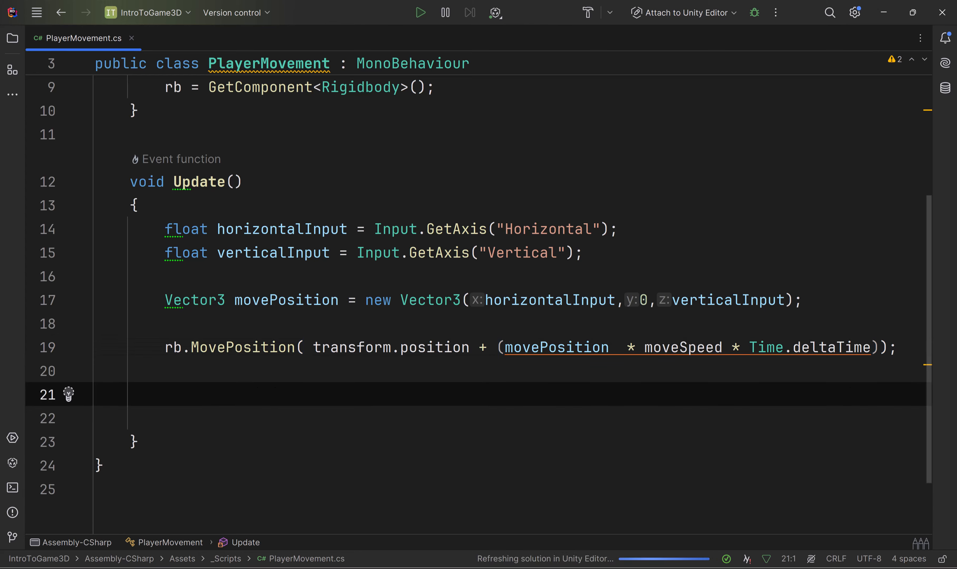
Step: Switch back to Unity, run the scene with the corrected movement expression, and steer the Player in all four directions
key("alt+Tab")
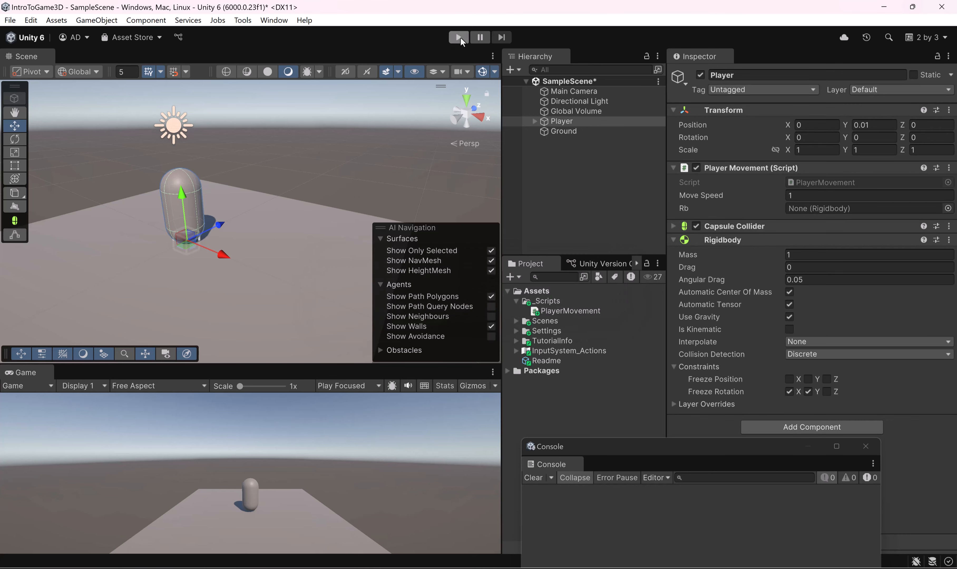
left_click(459, 37)
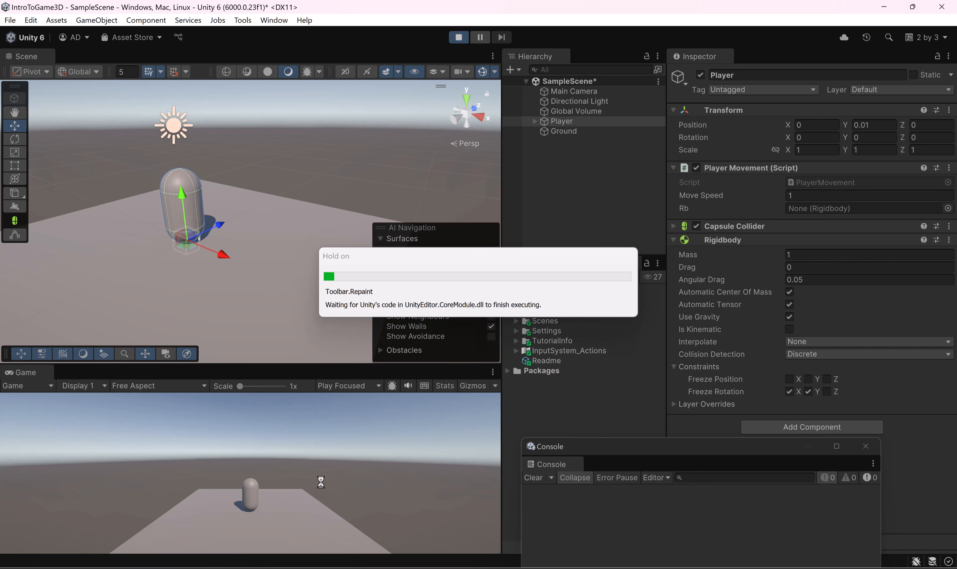
key("s")
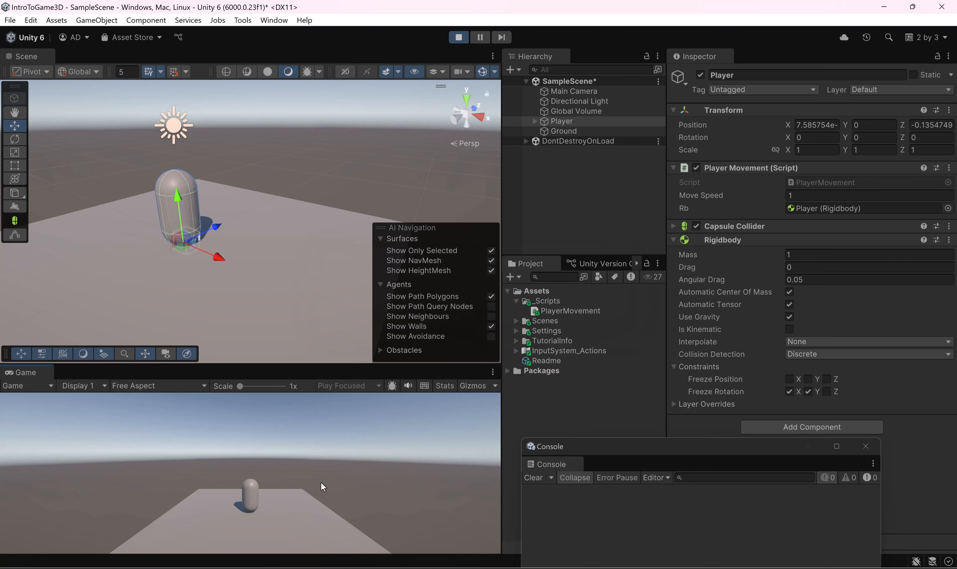
key("a")
key("w")
key("d")
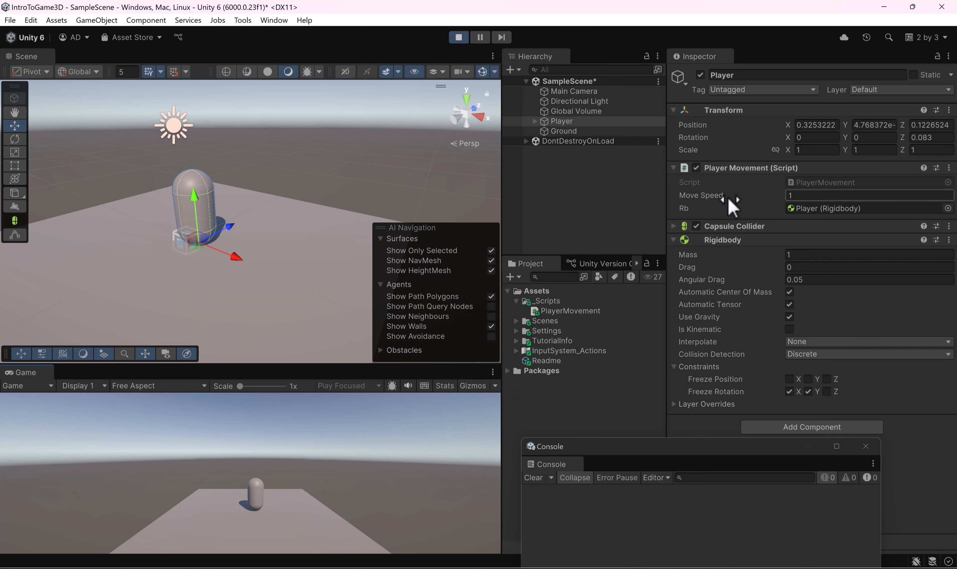
Step: Raise the Player's Move Speed to 7.61 during play, steer it at that speed, and stop play mode
left_click_drag(728, 196, 801, 201)
left_click(396, 466)
key("s")
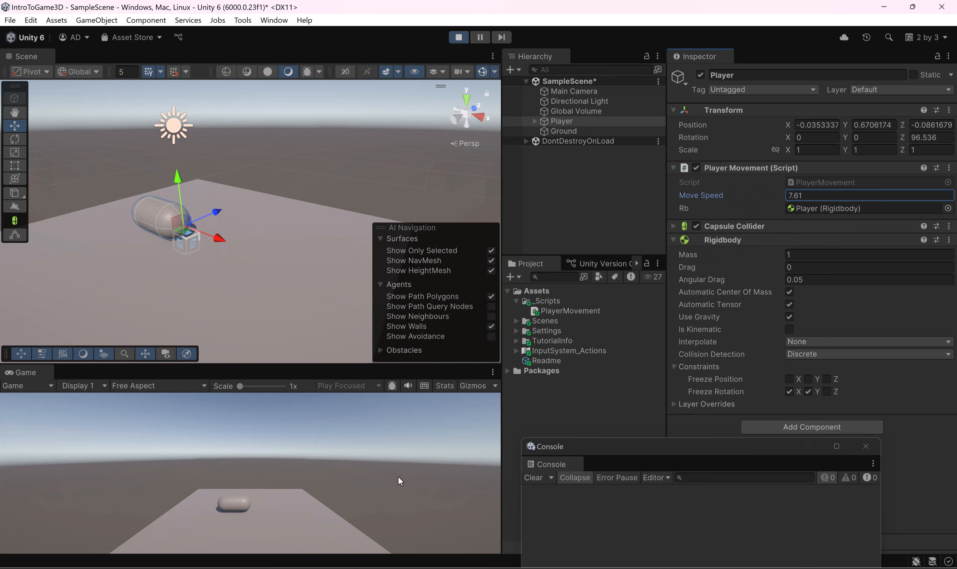
left_click(458, 38)
Step: Freeze the Player Rigidbody's Y position, run the scene while steering the Player, and stop play mode
left_click(458, 38)
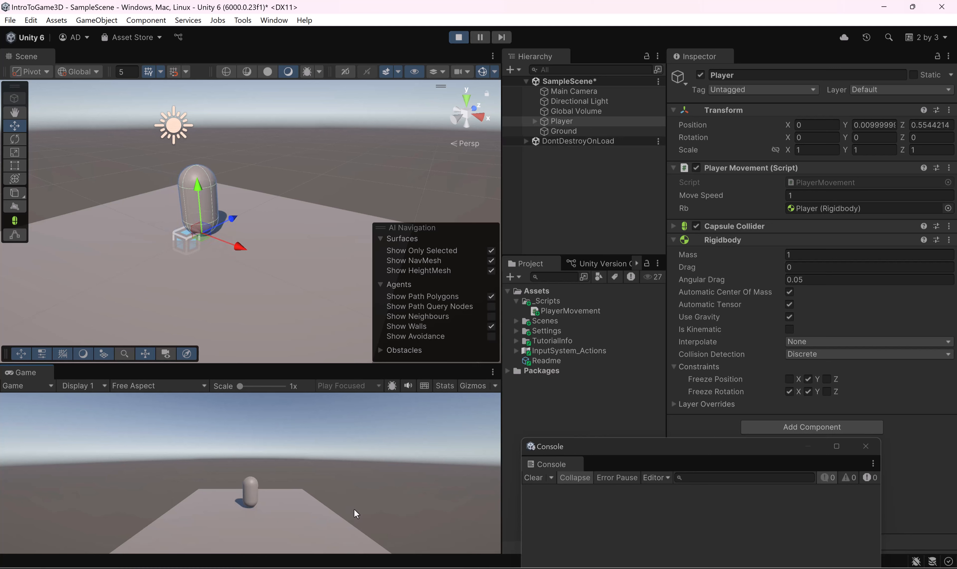
key("s")
key("d")
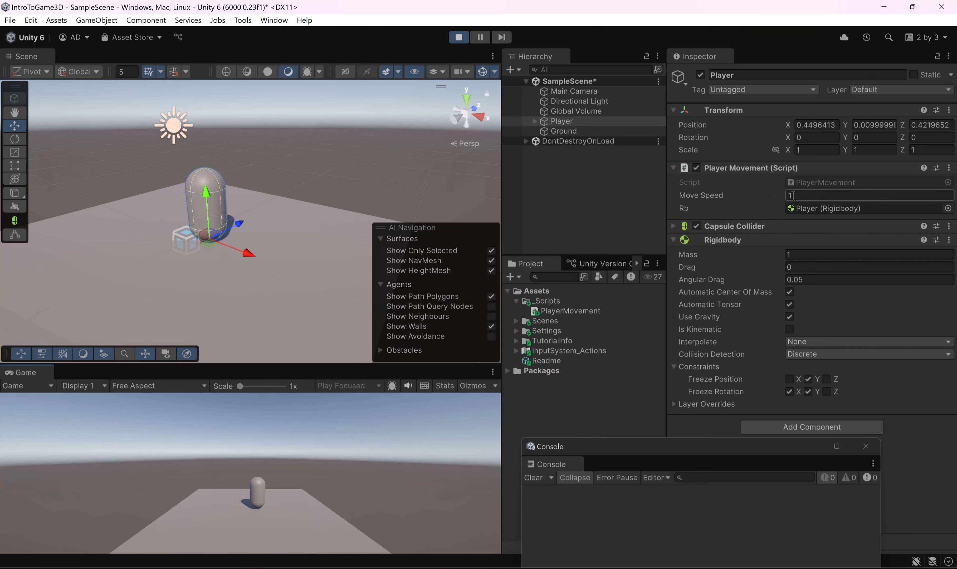
left_click(458, 36)
Step: Set the Player's Move Speed to 10, then run the scene and steer the Player across and past the edge of the Ground
left_click(830, 195)
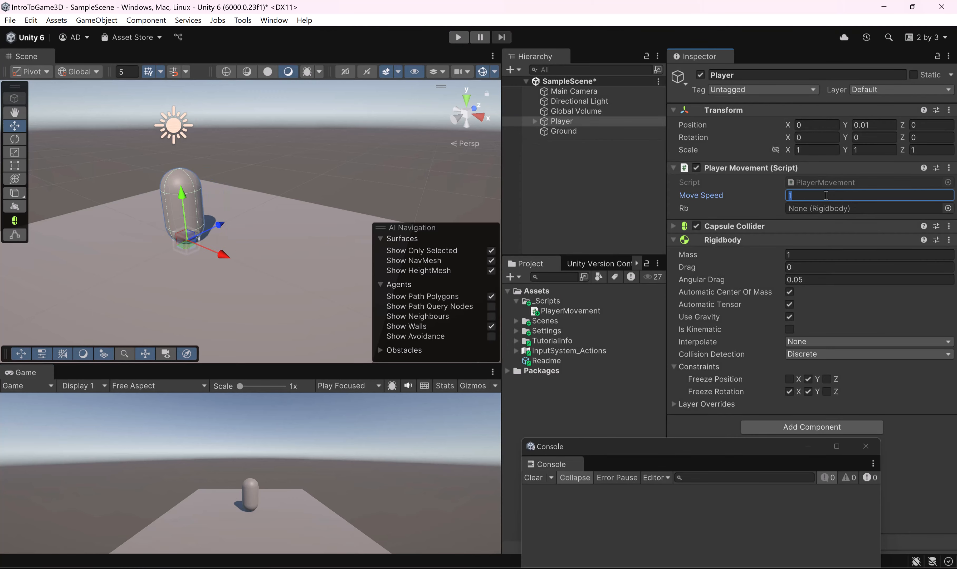
left_click(458, 37)
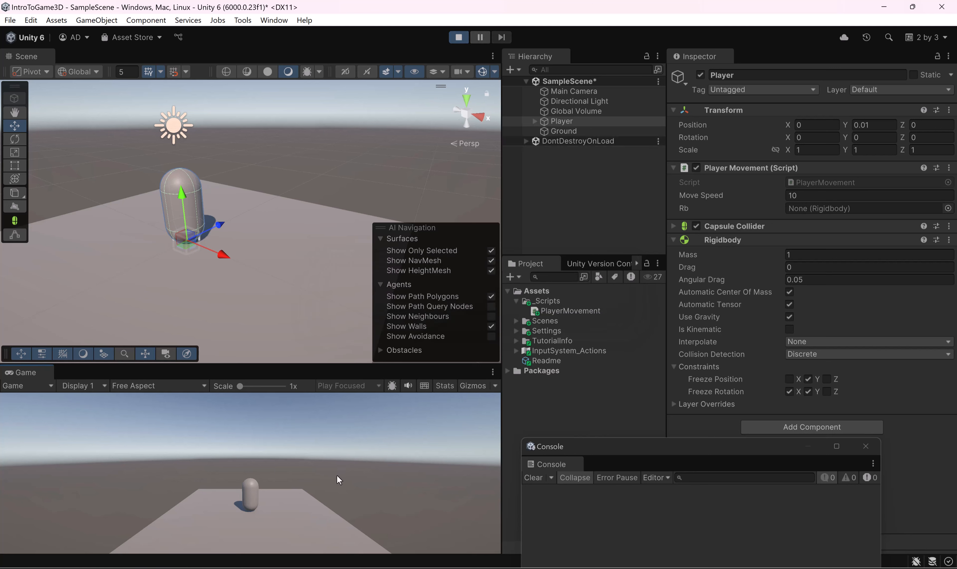
key("d")
key("s")
key("a")
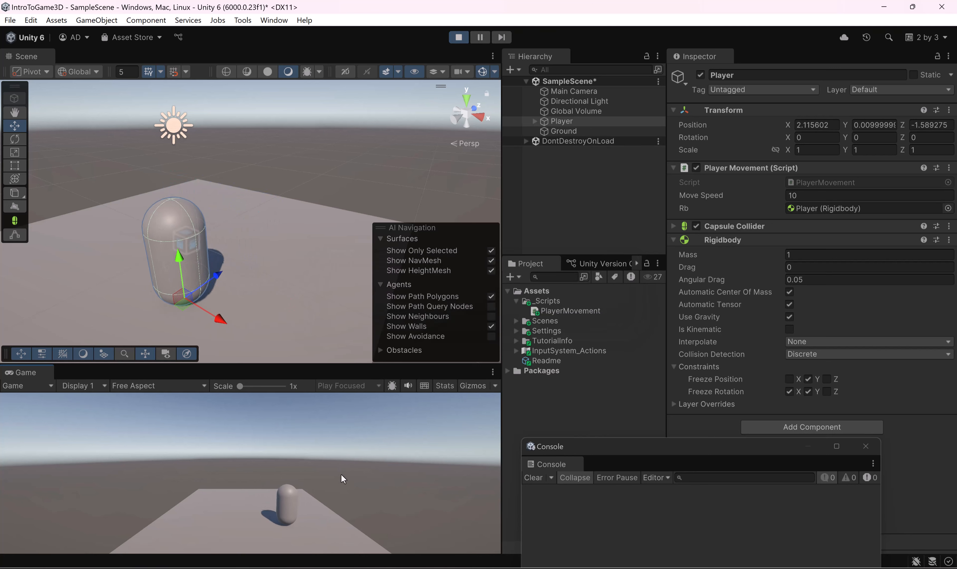
key("w")
key("w")
key("d")
key("s")
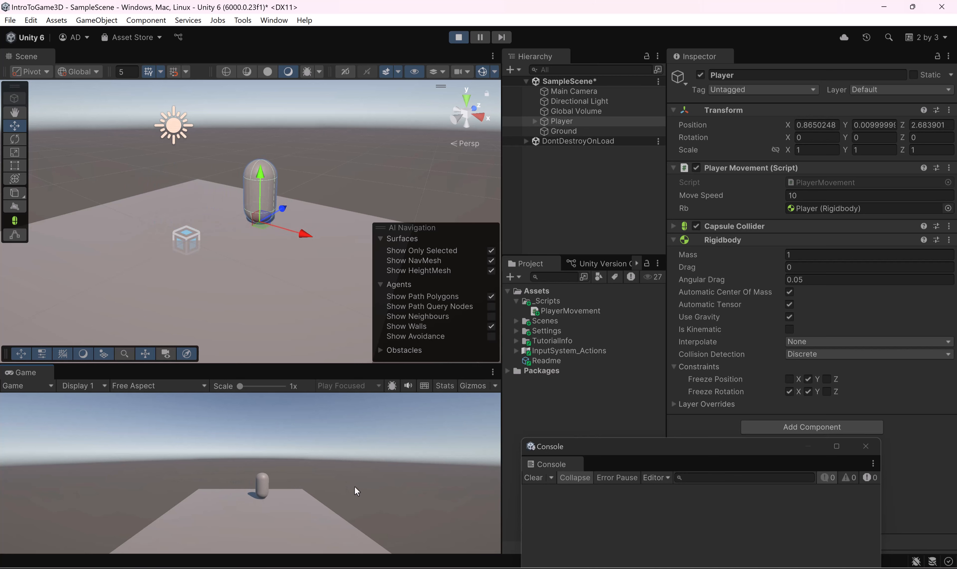
key("d")
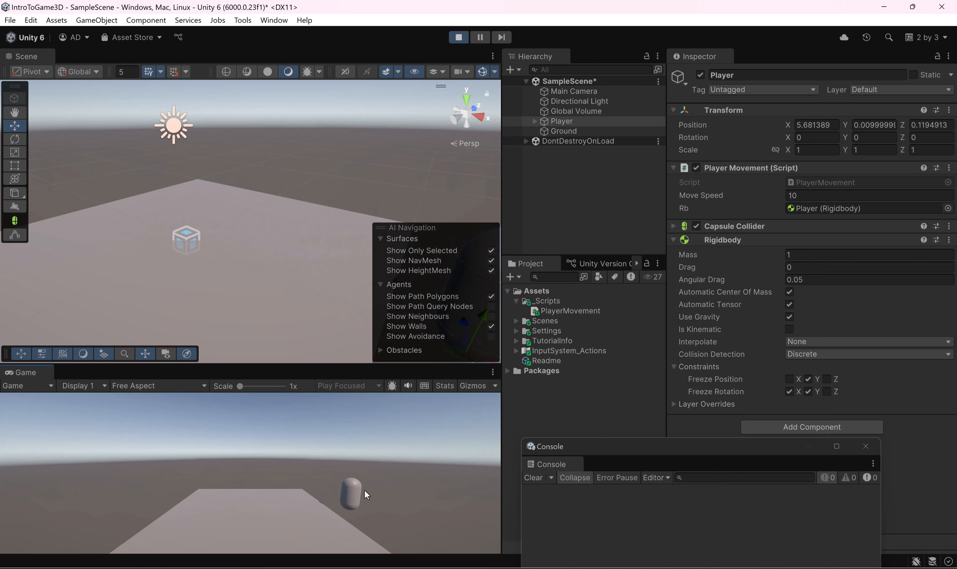
Step: Stop play mode, unfreeze the Player Rigidbody's Y position, and briefly start and stop the scene
left_click(458, 37)
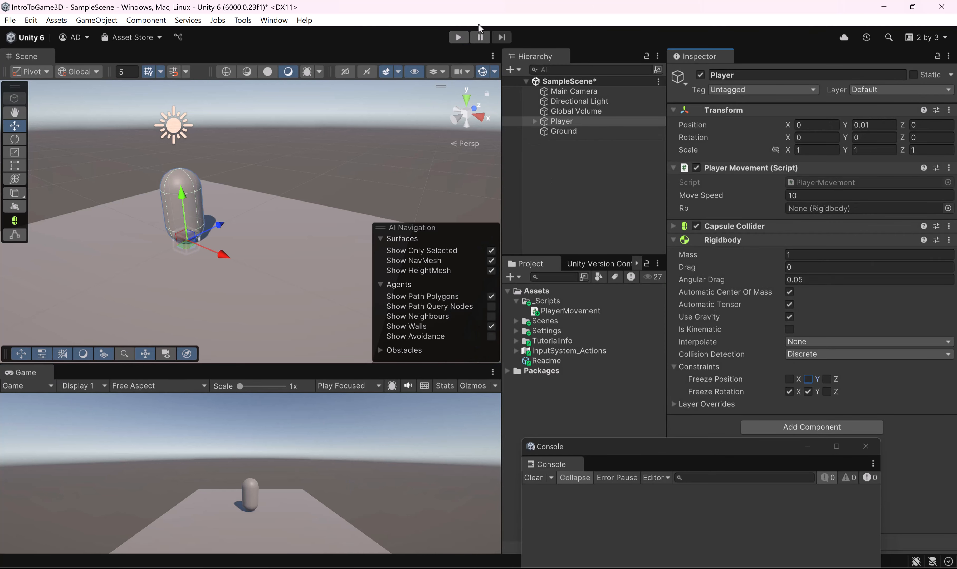
left_click(458, 37)
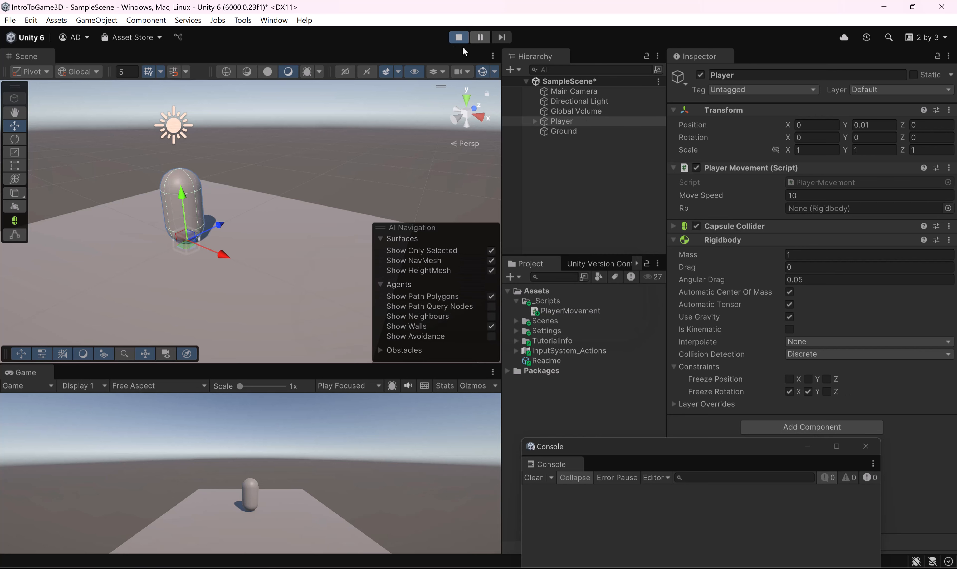
left_click(459, 37)
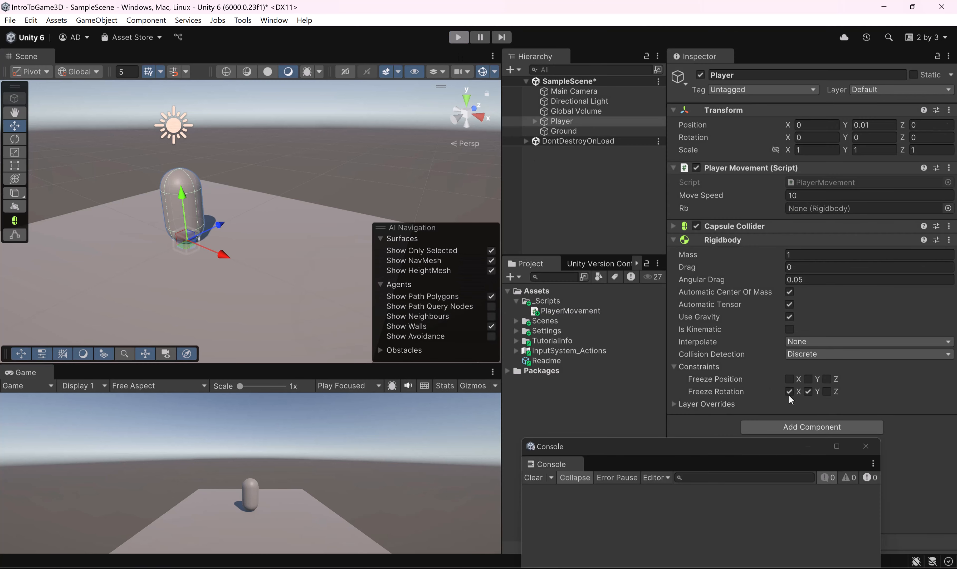
Step: Freeze the Player Rigidbody's Z rotation, run the scene while steering the Player off the Ground, and stop play mode
left_click(458, 41)
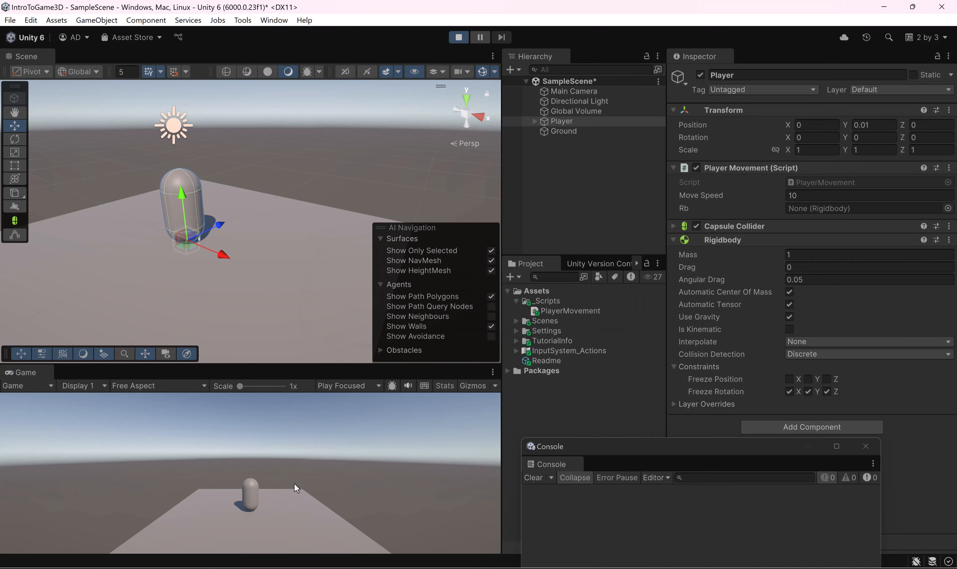
key("d")
key("s")
key("a")
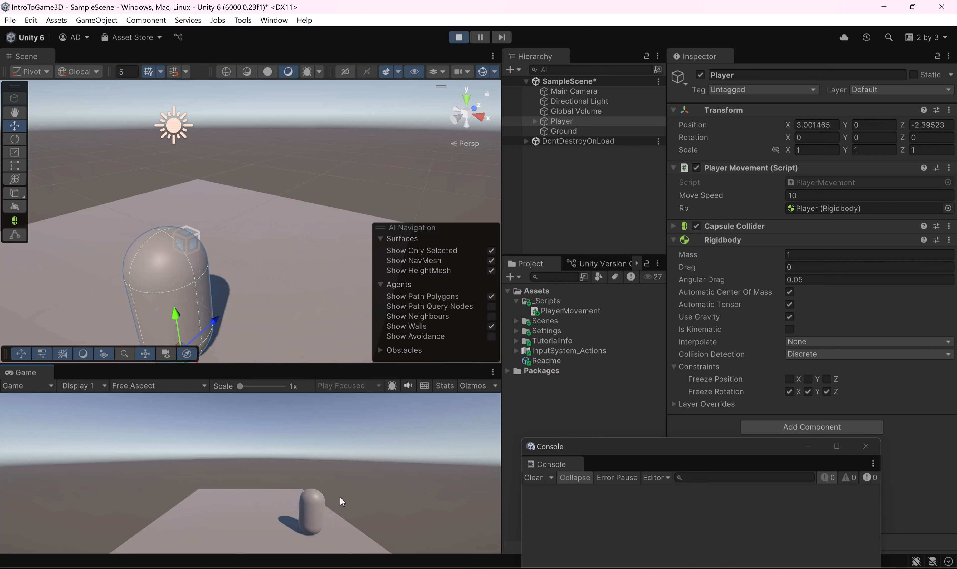
key("w")
key("d")
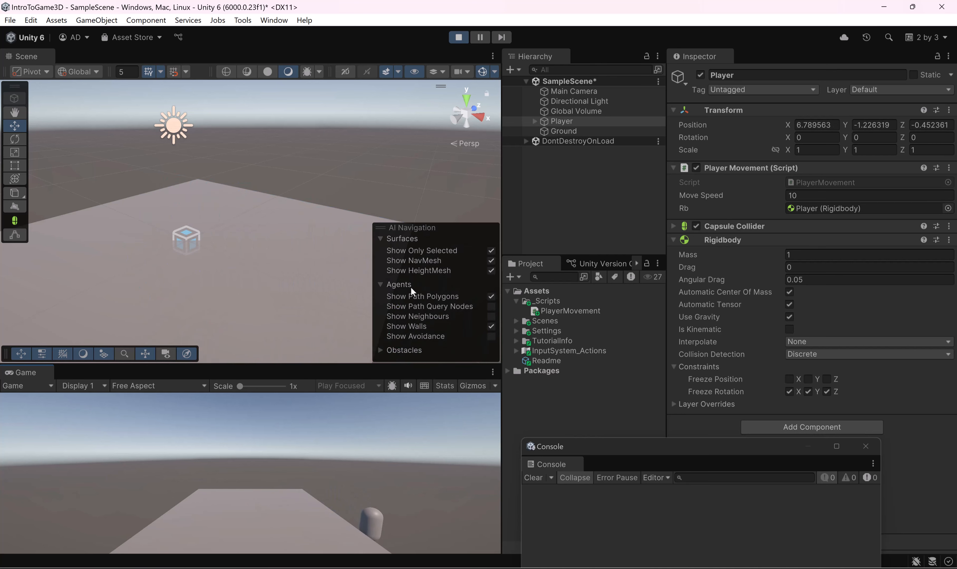
left_click(457, 38)
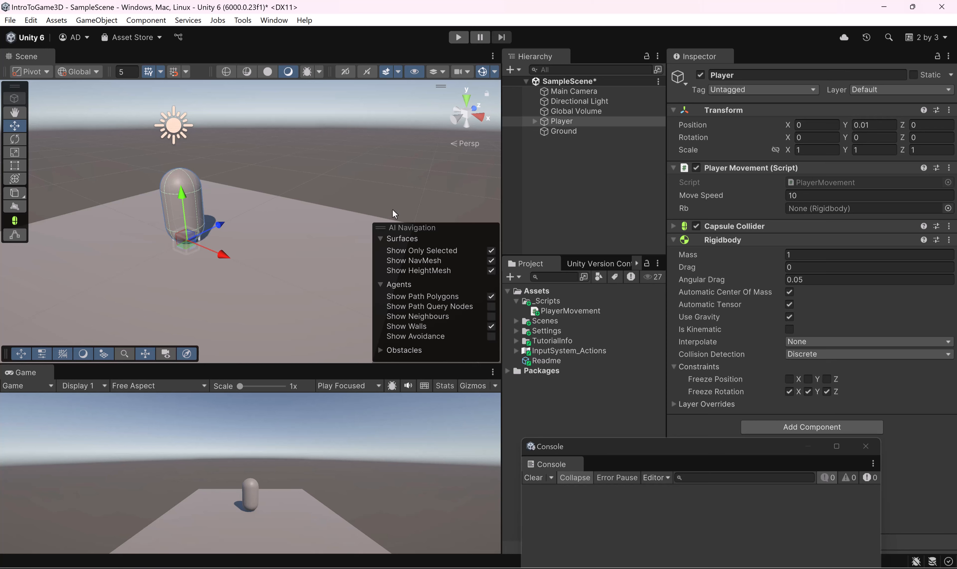